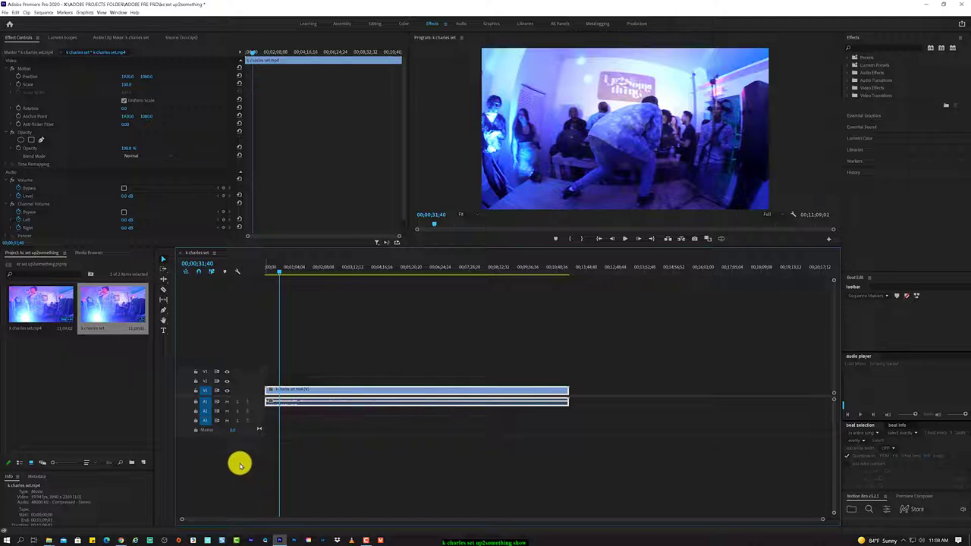
# Select and deselect the concert clip, then start and cancel a new adjustment layer.
pyautogui.click(309, 465)
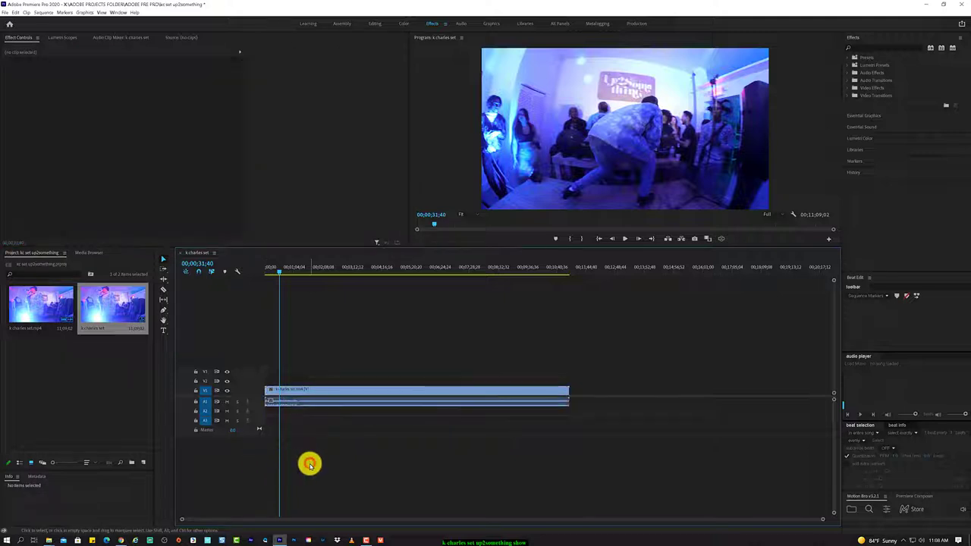
pyautogui.click(292, 392)
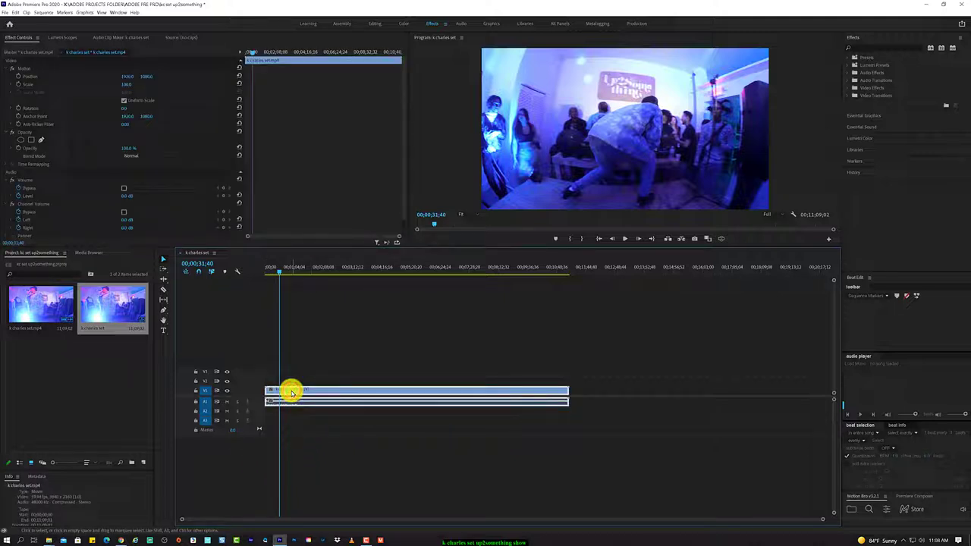
pyautogui.click(295, 354)
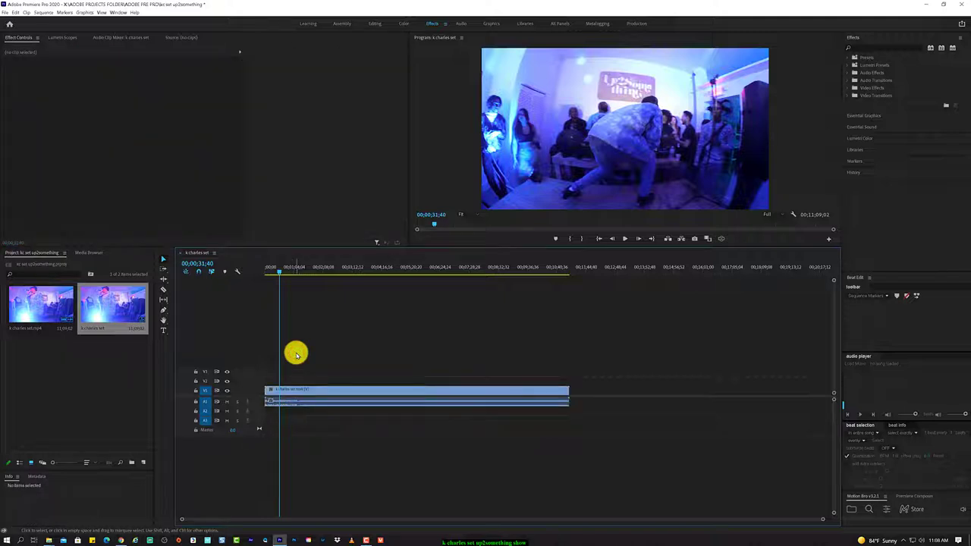
pyautogui.click(46, 13)
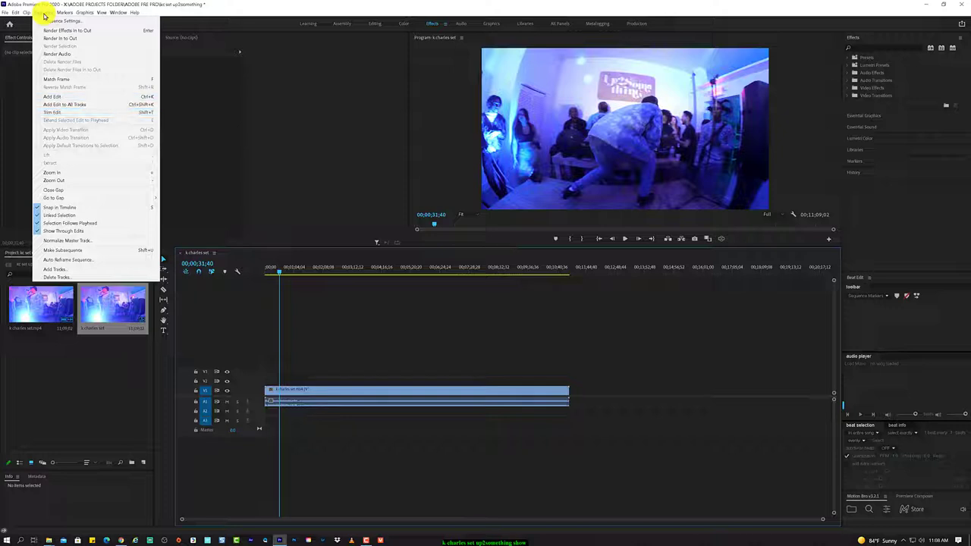
pyautogui.click(85, 407)
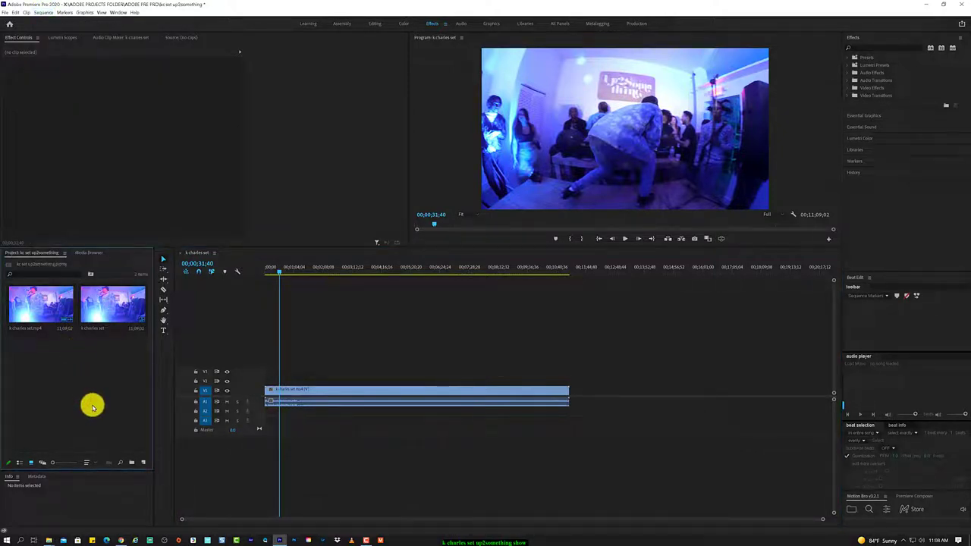
pyautogui.rightClick(85, 384)
pyautogui.click(73, 379)
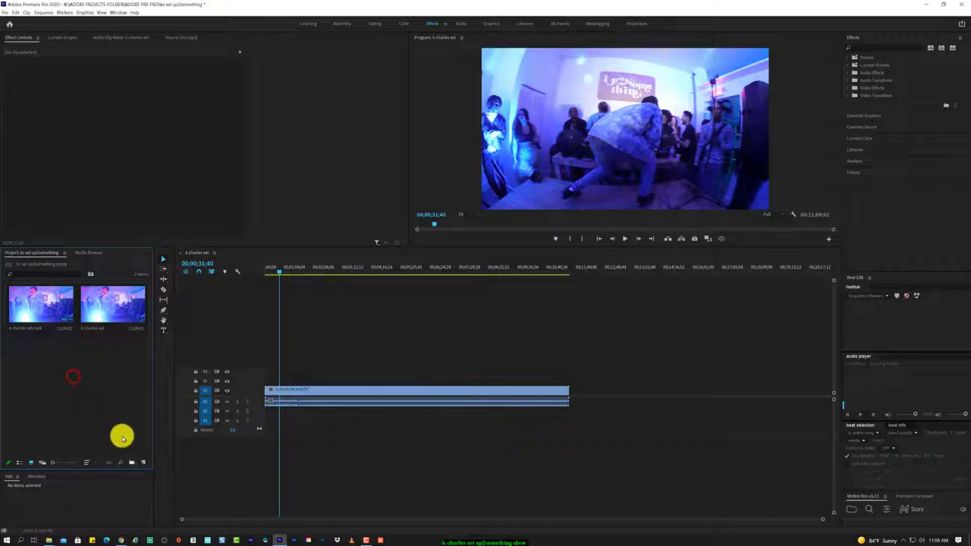
pyautogui.click(143, 462)
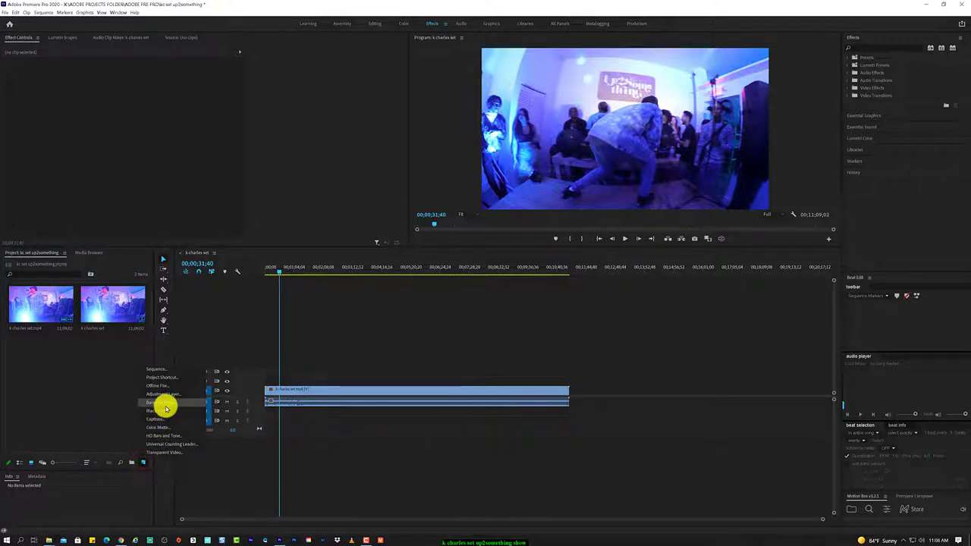
pyautogui.click(167, 393)
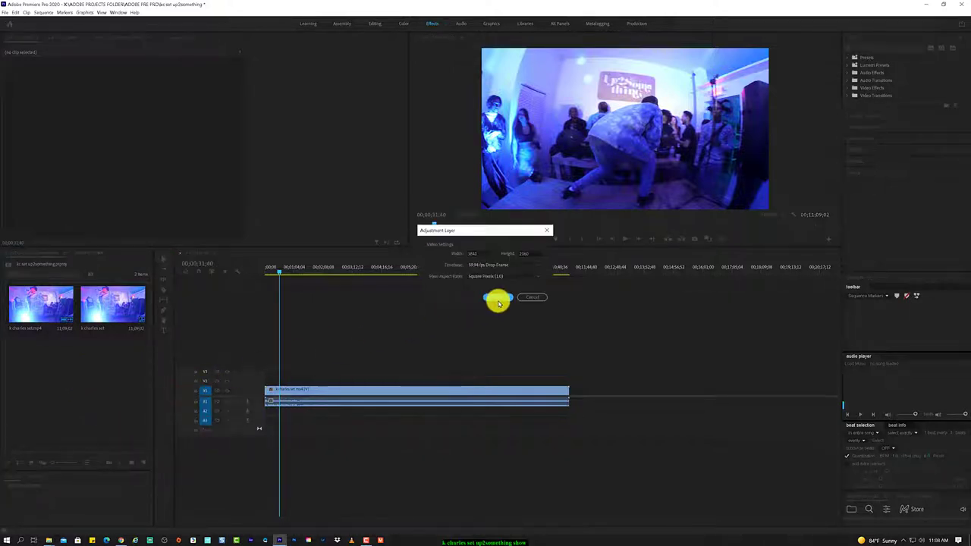
pyautogui.click(532, 297)
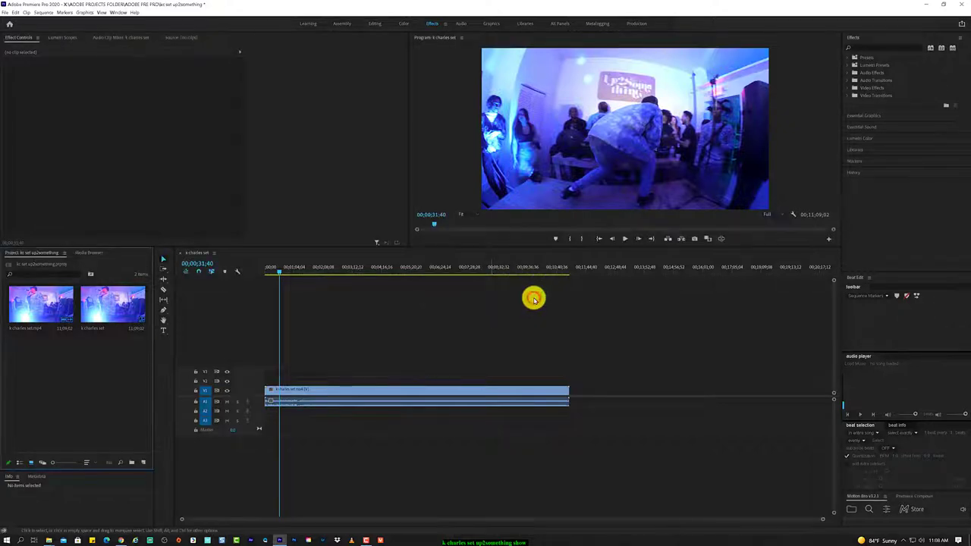
# Set the sequence timebase to 30.00 fps and frame size to 1920x1080.
pyautogui.click(42, 12)
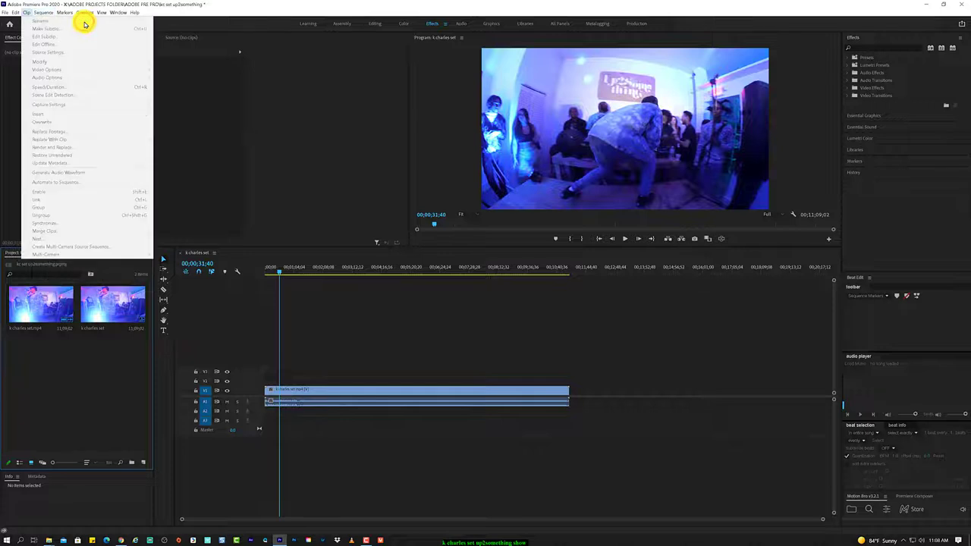
pyautogui.click(346, 462)
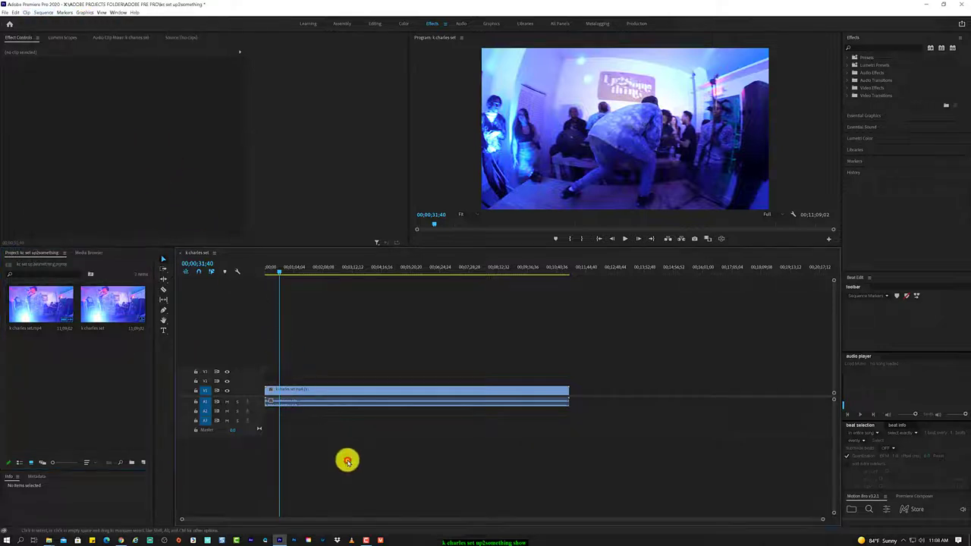
pyautogui.click(43, 16)
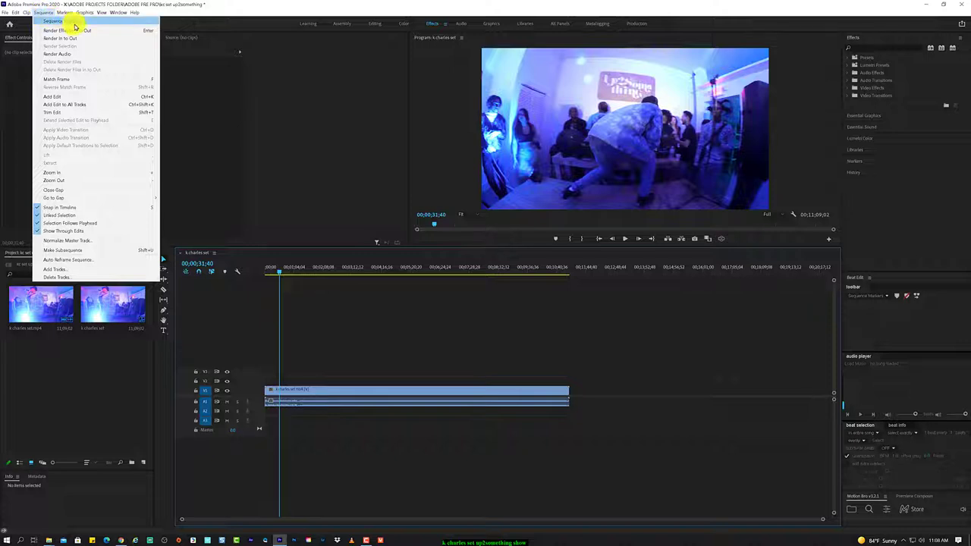
pyautogui.click(74, 23)
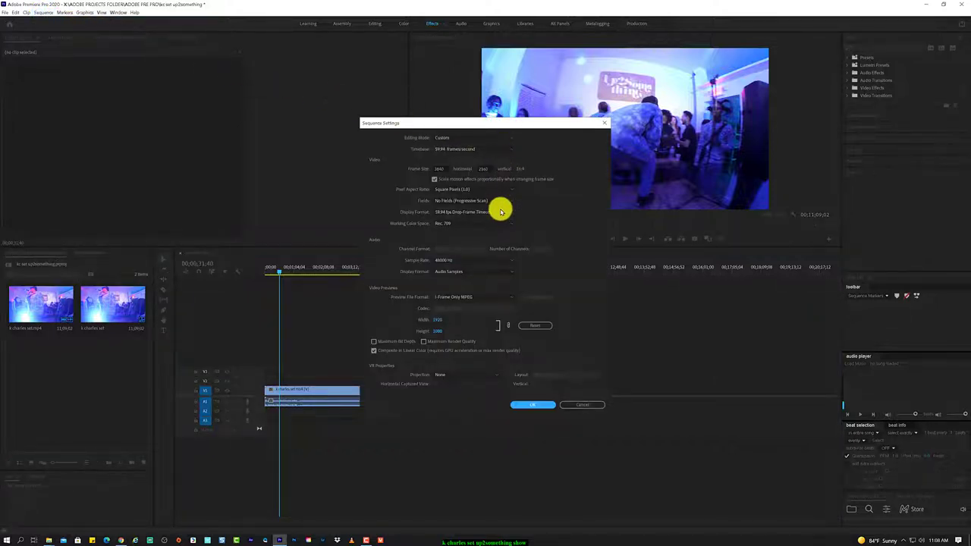
pyautogui.click(502, 150)
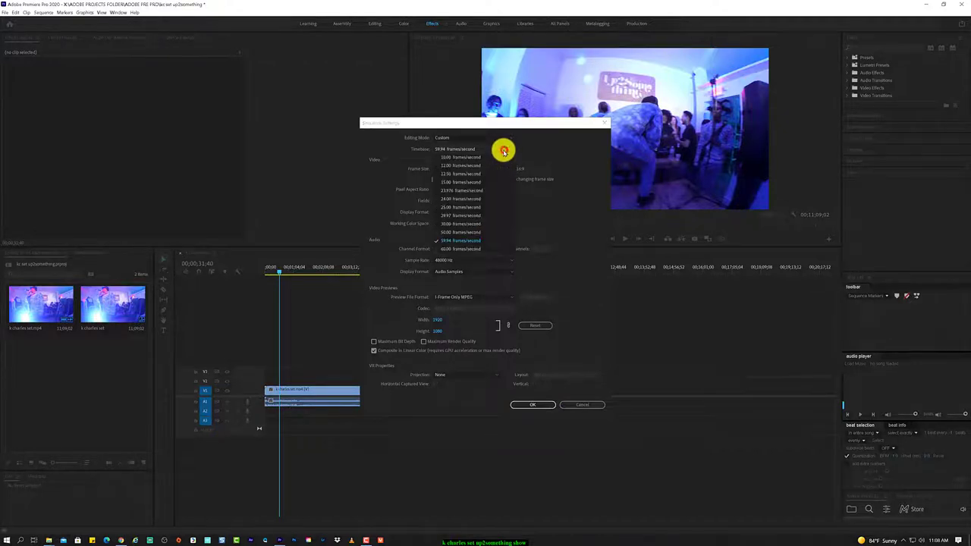
pyautogui.click(483, 225)
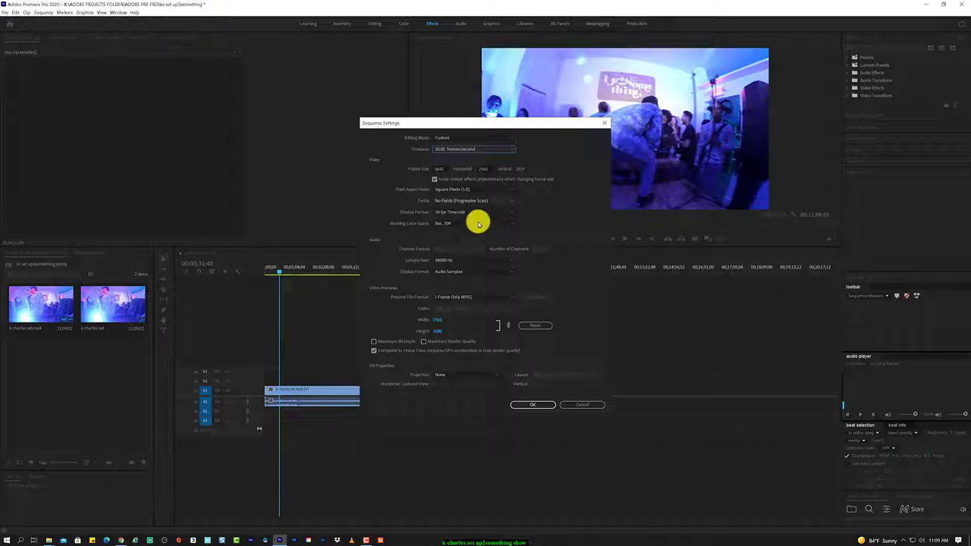
pyautogui.click(441, 169)
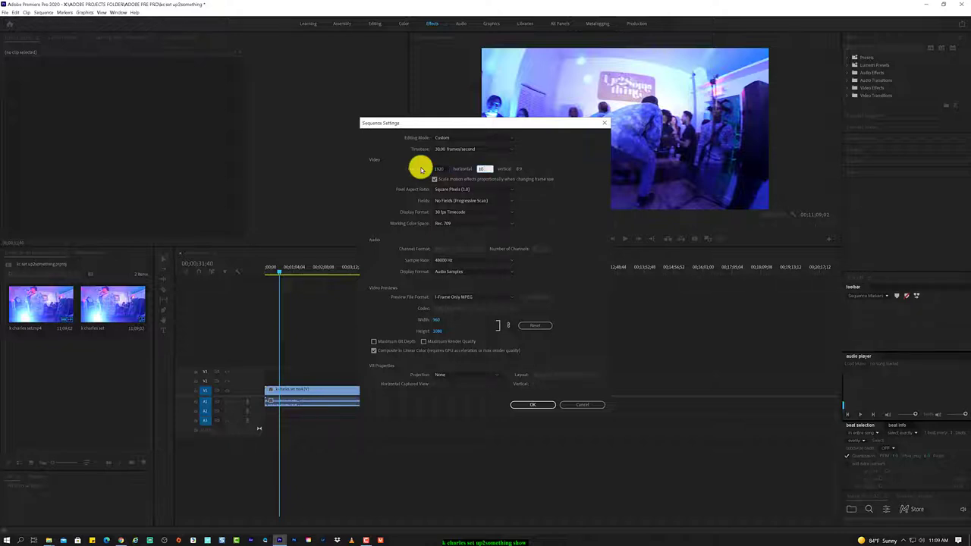
pyautogui.click(485, 168)
pyautogui.write('80')
pyautogui.click(572, 197)
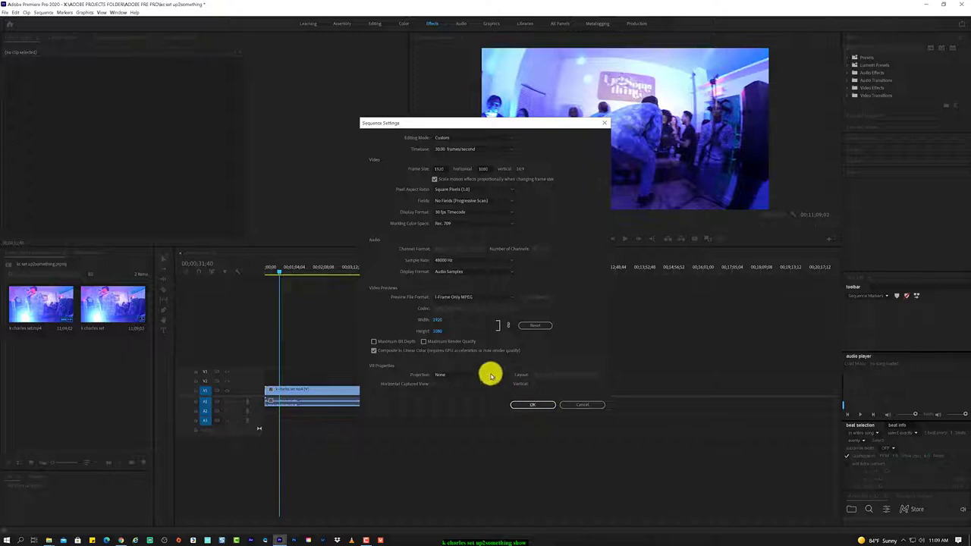
# Enable Maximum Render Quality and Maximum Bit Depth, accepting the rendering warnings.
pyautogui.click(435, 342)
pyautogui.click(543, 287)
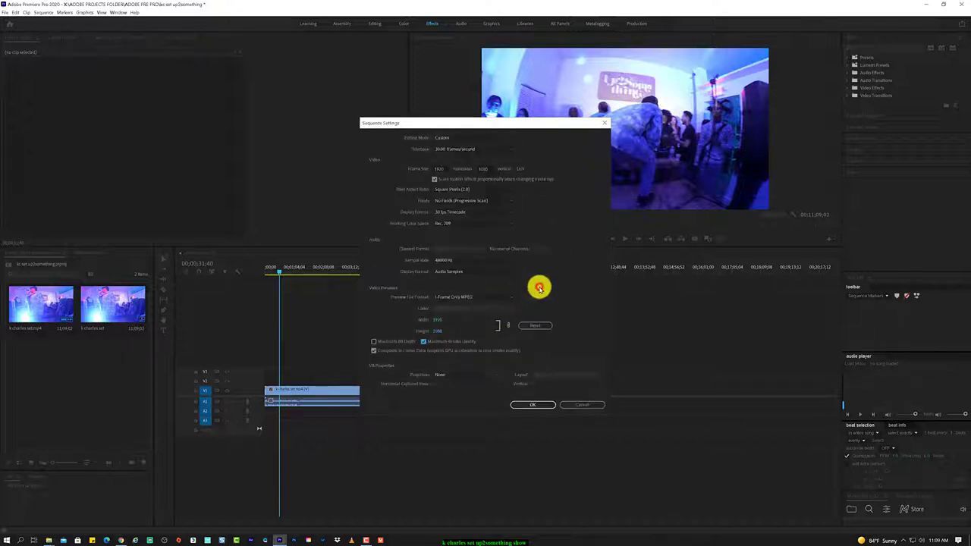
pyautogui.click(400, 343)
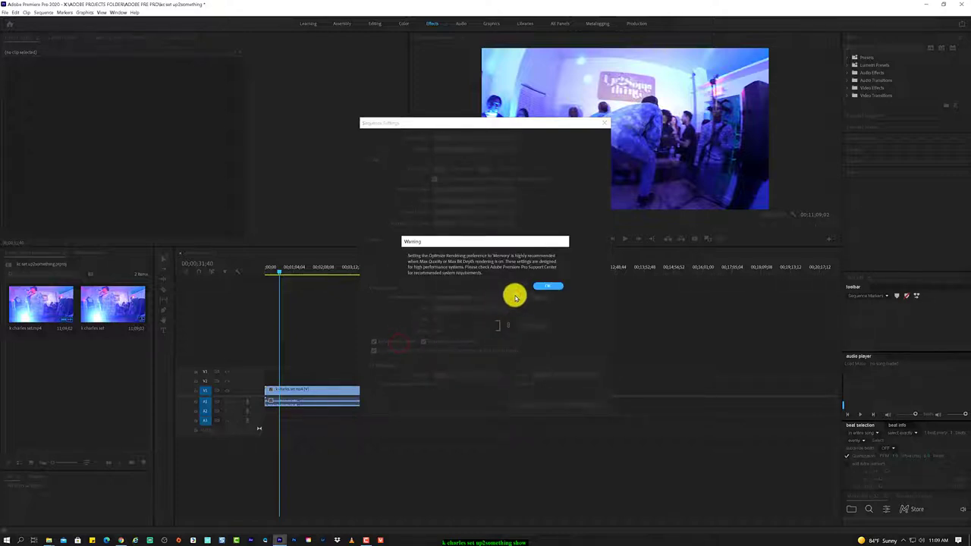
pyautogui.click(543, 286)
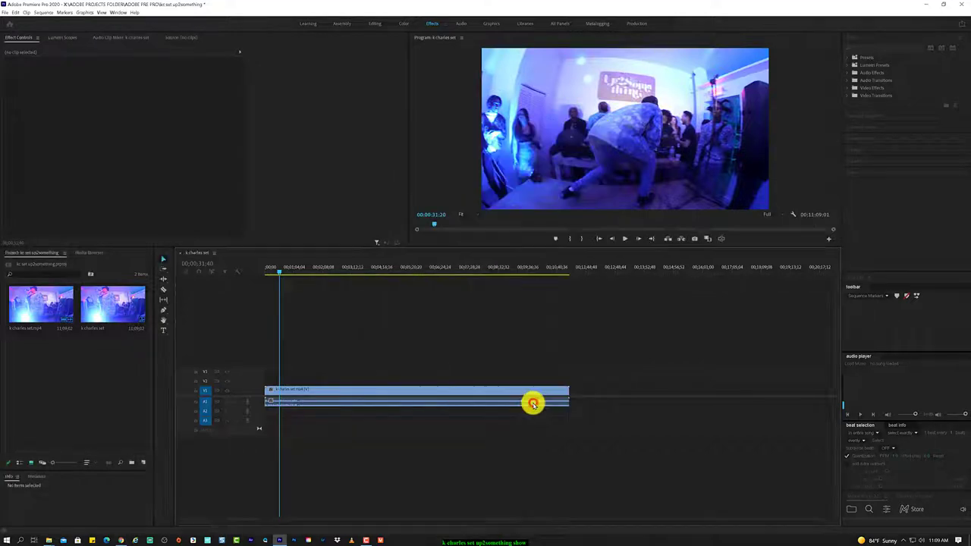
# Set the concert clip's Scale to 50 and move the playhead to 00:02:25:19.
pyautogui.click(324, 393)
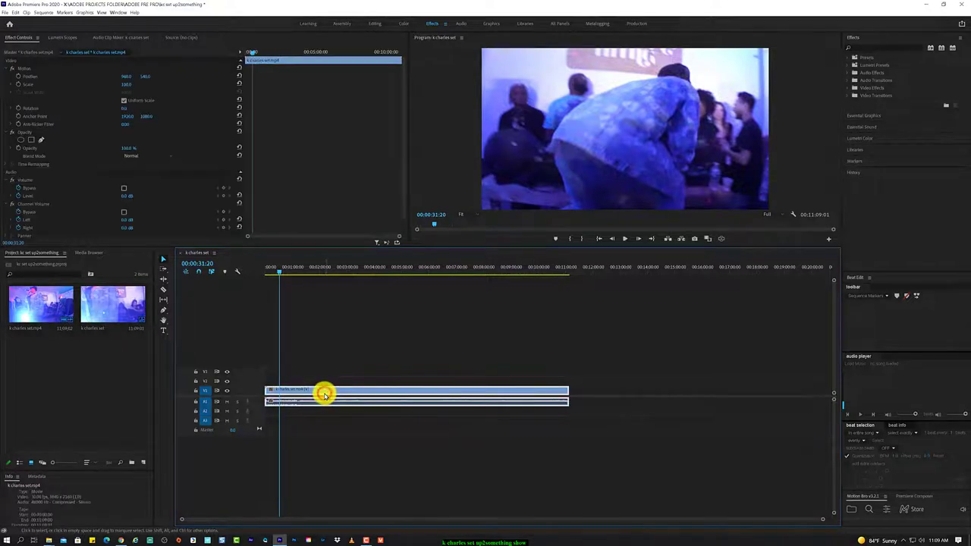
pyautogui.click(129, 84)
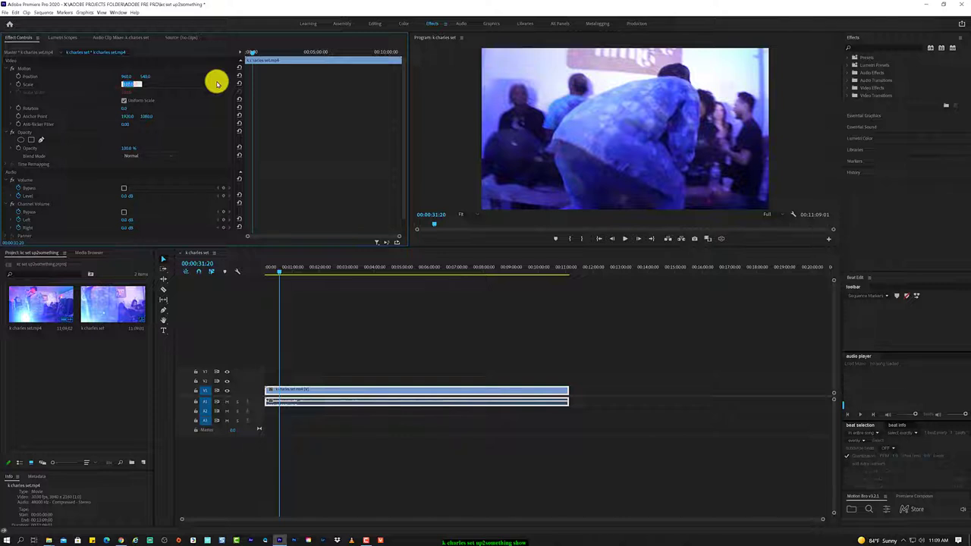
pyautogui.press('Return')
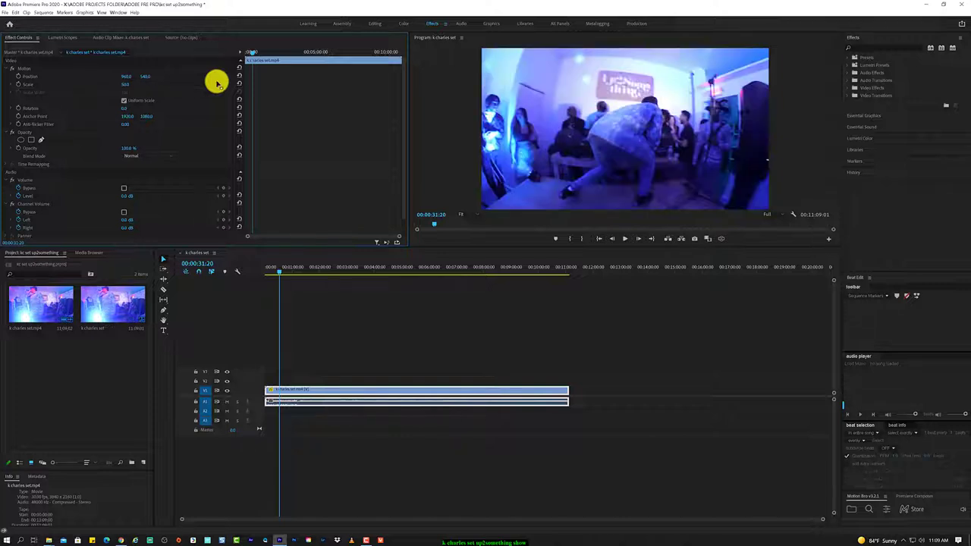
pyautogui.click(286, 276)
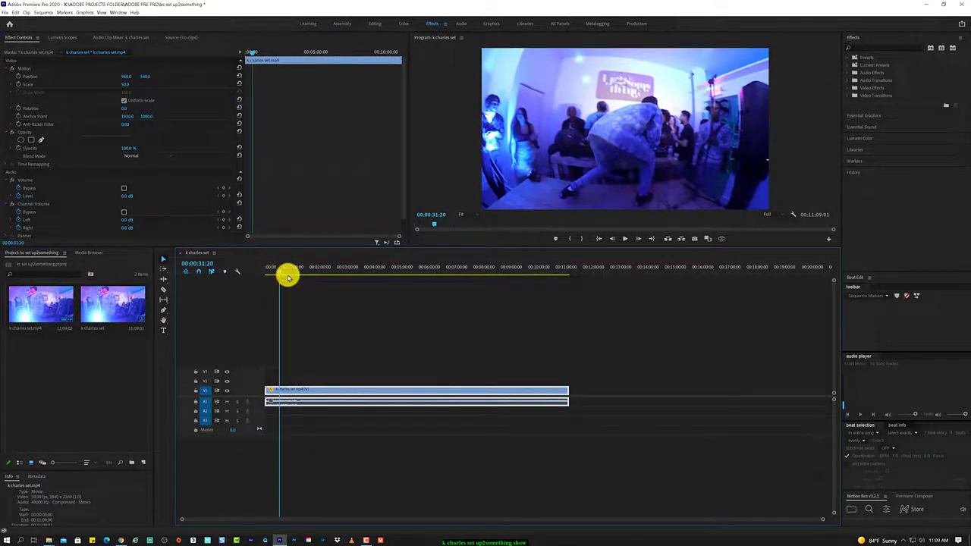
pyautogui.click(325, 268)
pyautogui.moveTo(325, 268); pyautogui.dragTo(332, 270)
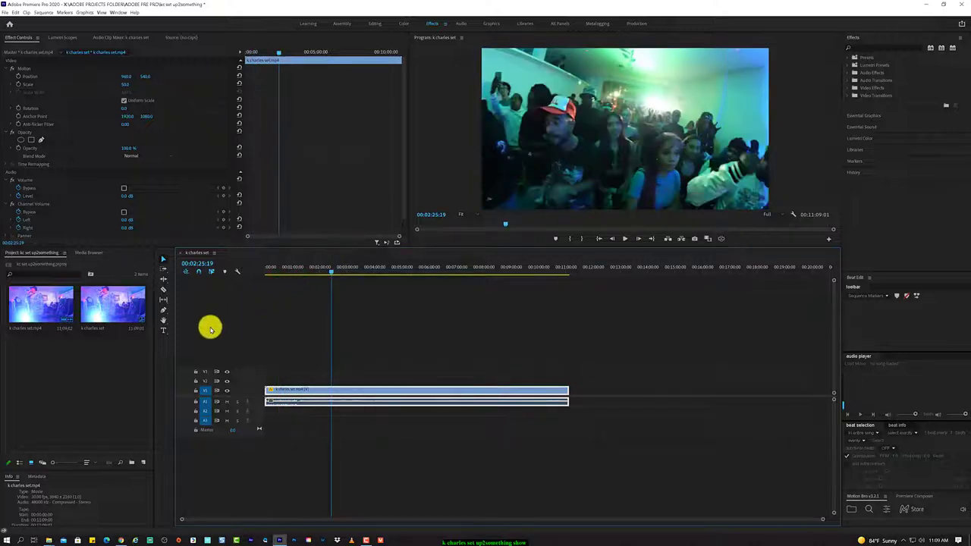
# Create a new 1920x1080 adjustment layer in the Project panel.
pyautogui.rightClick(116, 374)
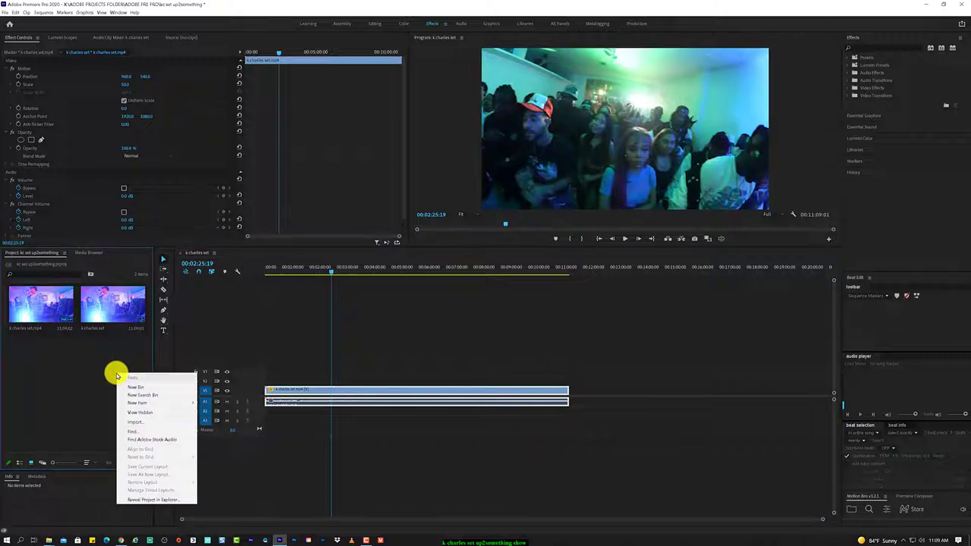
pyautogui.press('Down')
pyautogui.press('Down')
pyautogui.press('Down')
pyautogui.press('Down')
pyautogui.press('Right')
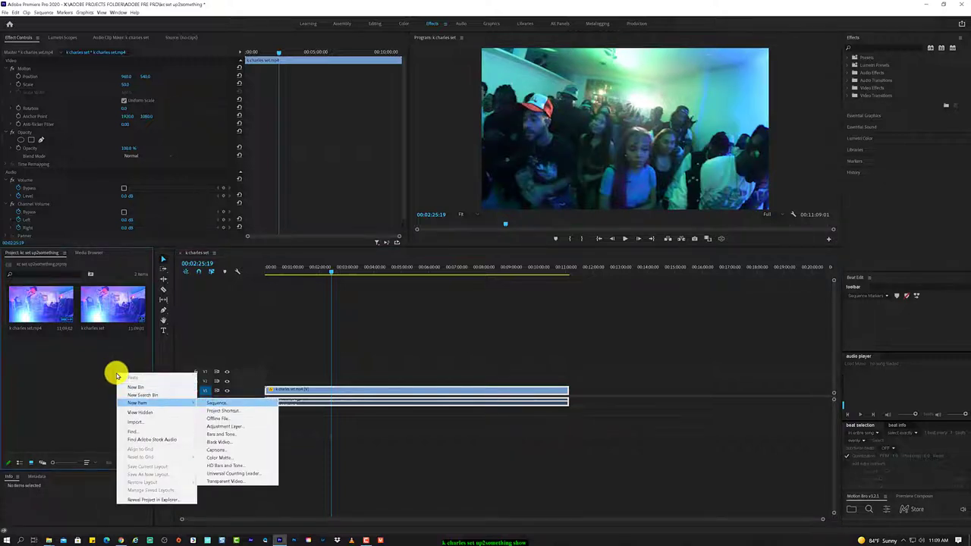
pyautogui.press('Down')
pyautogui.press('Down')
pyautogui.press('Down')
pyautogui.press('Down')
pyautogui.press('Down')
pyautogui.press('Down')
pyautogui.press('Up')
pyautogui.press('Up')
pyautogui.press('Up')
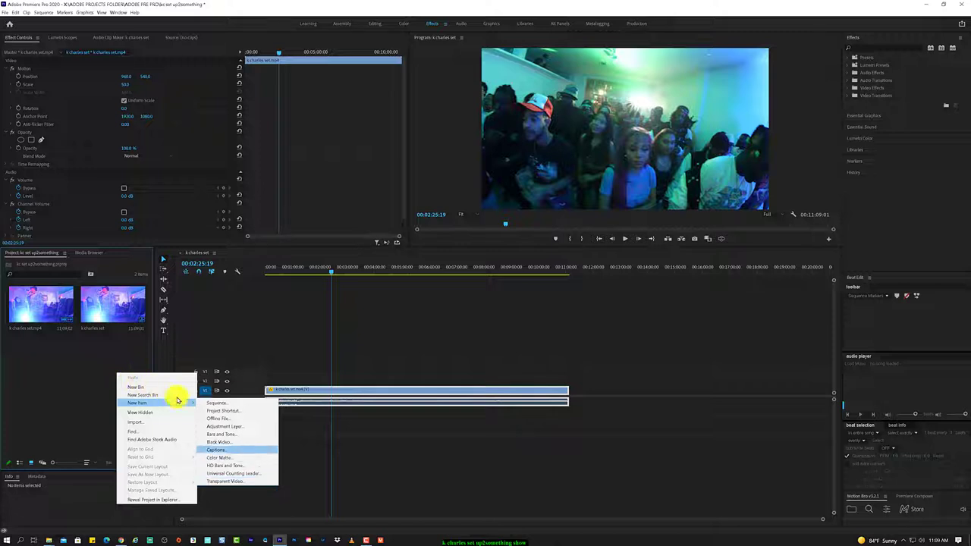
pyautogui.click(254, 427)
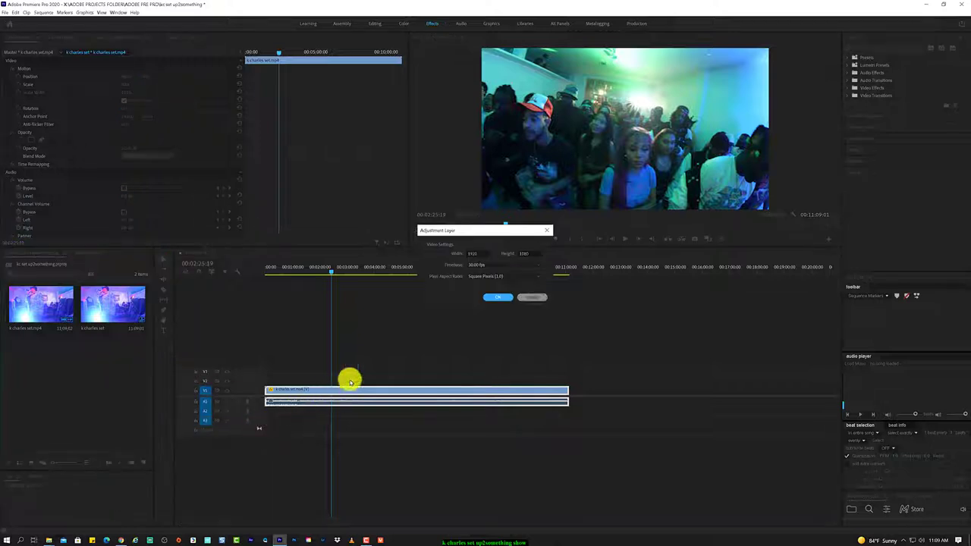
pyautogui.click(504, 300)
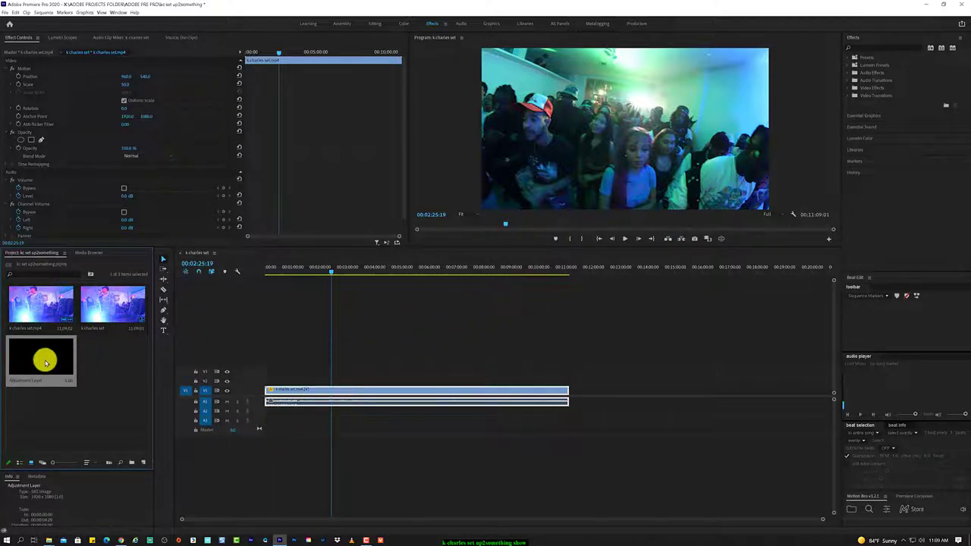
# Place the adjustment layer on V2 and stretch it to the concert clip's end.
pyautogui.click(42, 356)
pyautogui.click(267, 387)
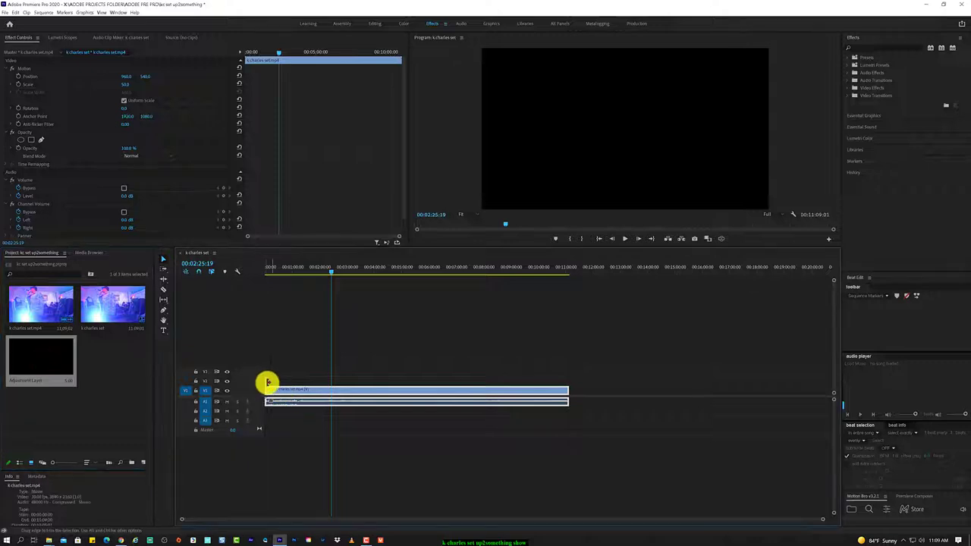
pyautogui.moveTo(267, 386); pyautogui.dragTo(564, 365)
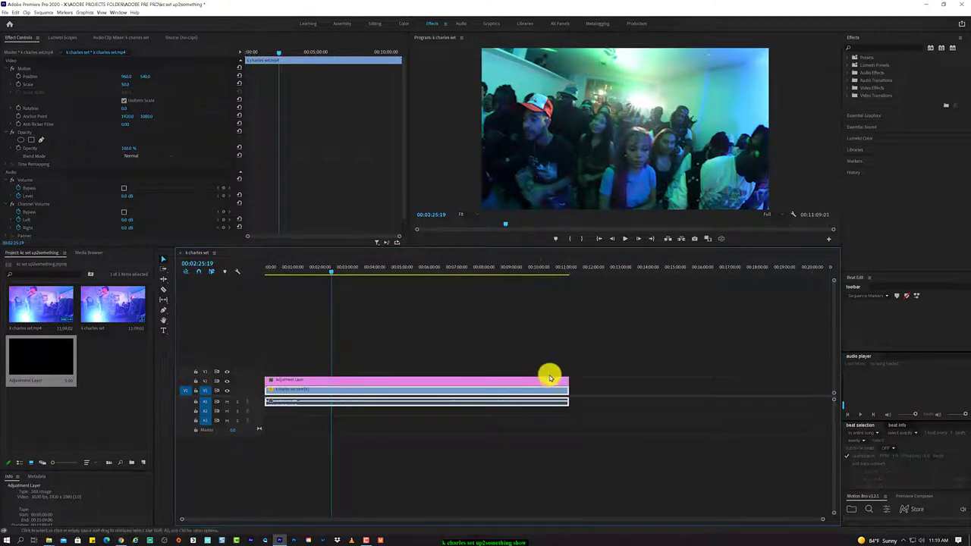
pyautogui.click(543, 380)
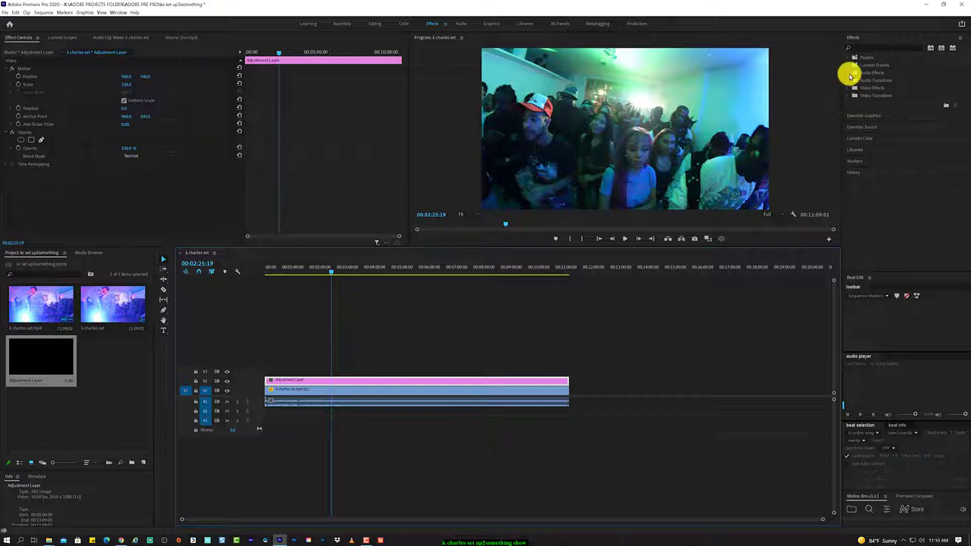
# Expand the Audio Effects and Video Effects folders to reveal the BCC categories.
pyautogui.click(851, 74)
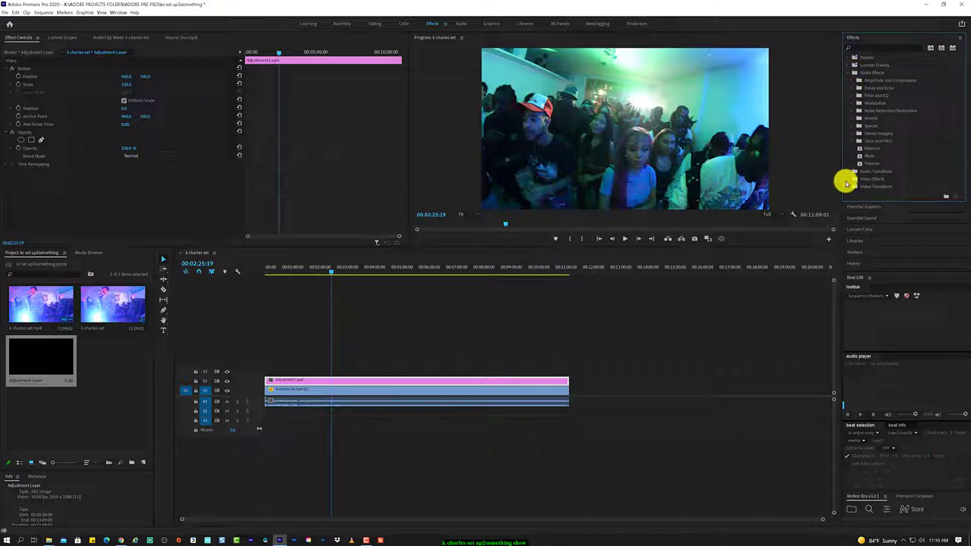
pyautogui.click(845, 179)
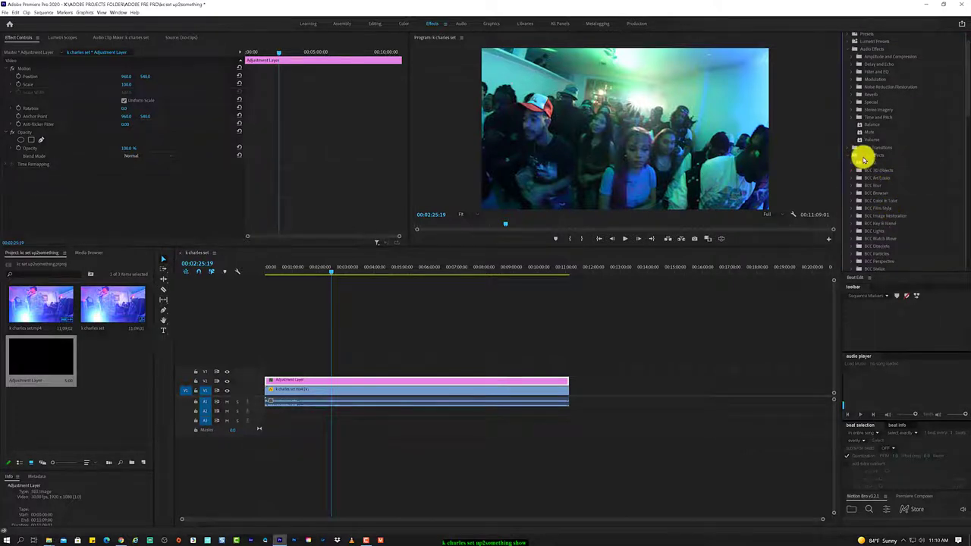
pyautogui.click(522, 316)
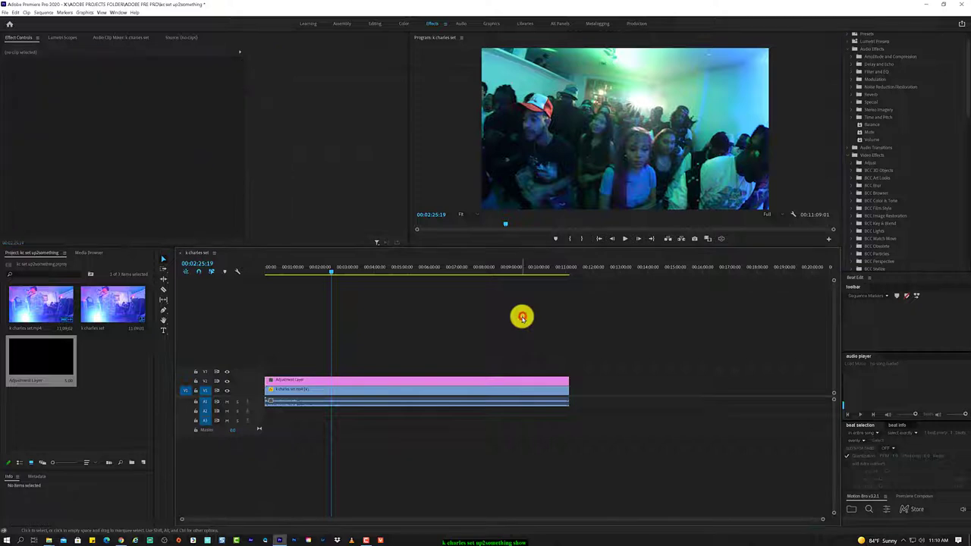
# Use Save As to replace kc set up2something.prproj in the ADOBE PRE PRO folder.
pyautogui.click(5, 13)
pyautogui.click(47, 113)
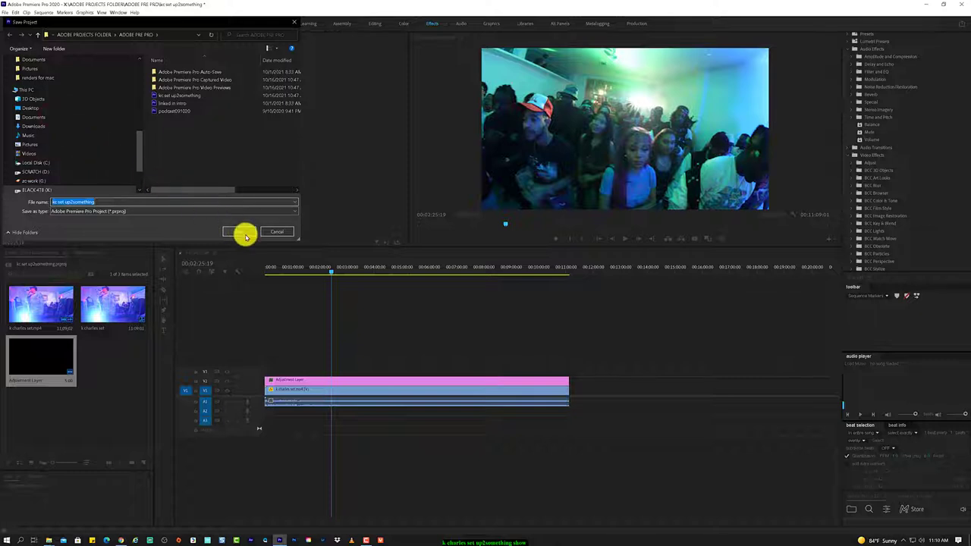
pyautogui.click(245, 235)
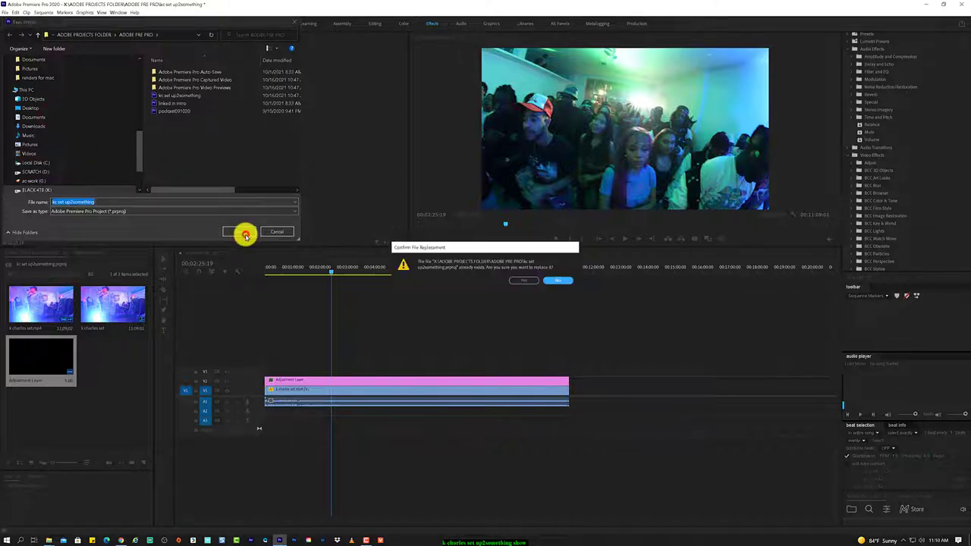
pyautogui.click(520, 280)
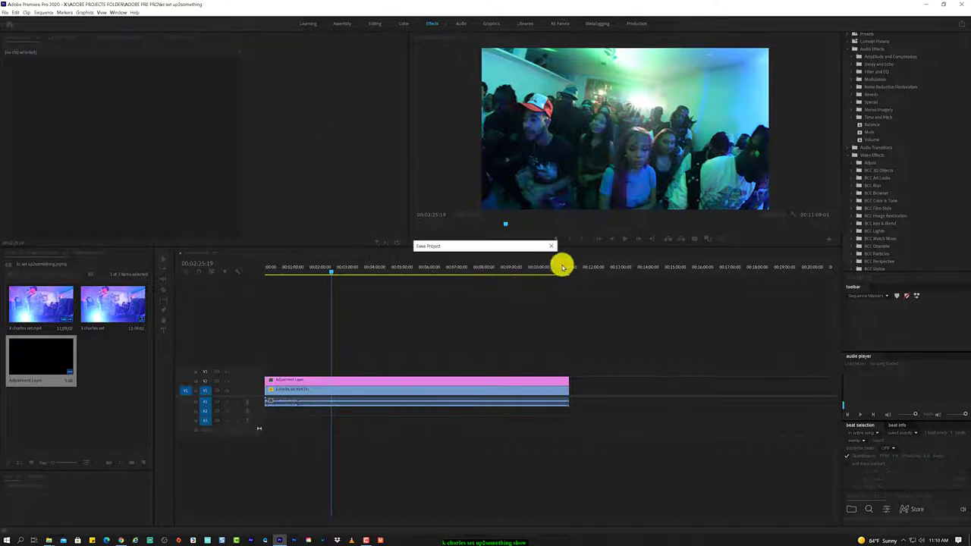
pyautogui.scroll(-1, 903, 139)
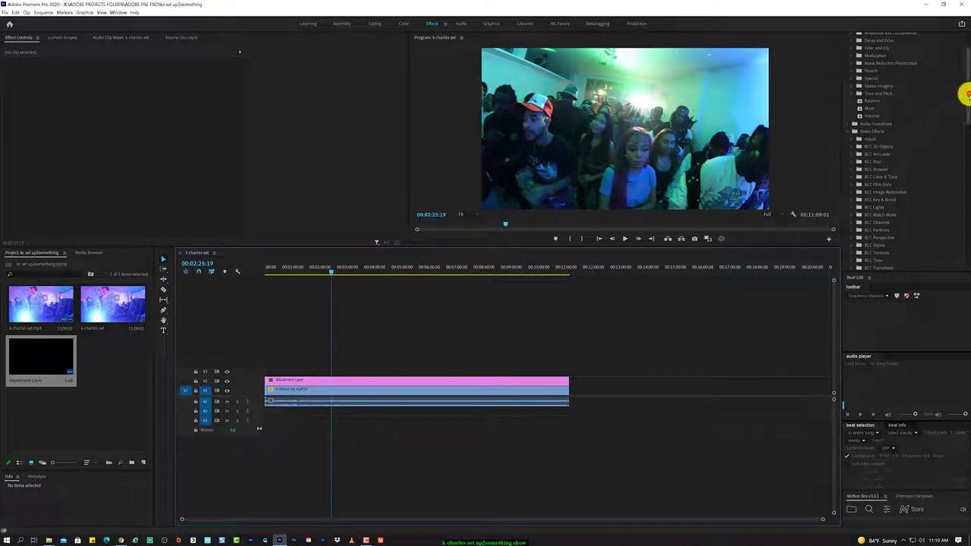
pyautogui.moveTo(966, 94); pyautogui.dragTo(964, 237)
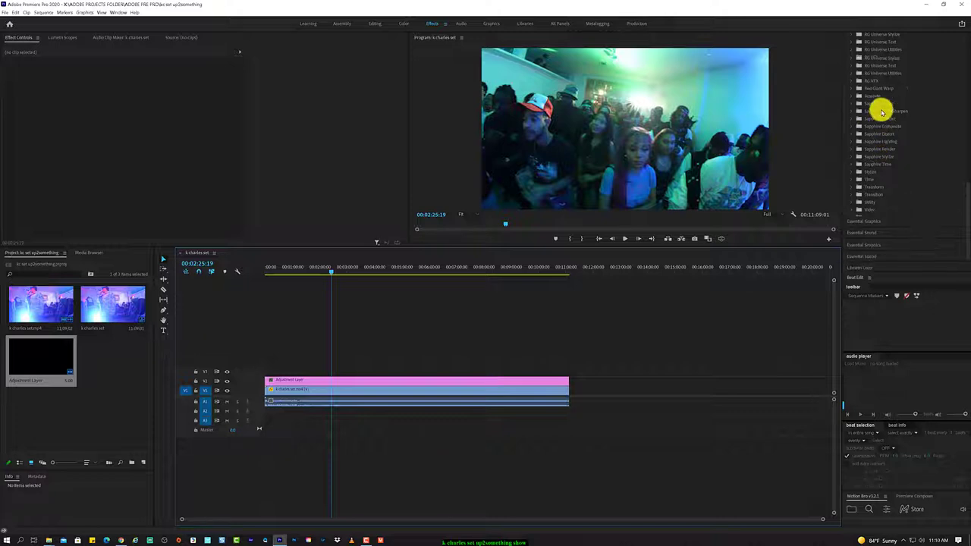
# Drag uni.VHS from BG Universe Stylize onto the adjustment layer on V2.
pyautogui.scroll(1, 882, 112)
pyautogui.scroll(1, 879, 108)
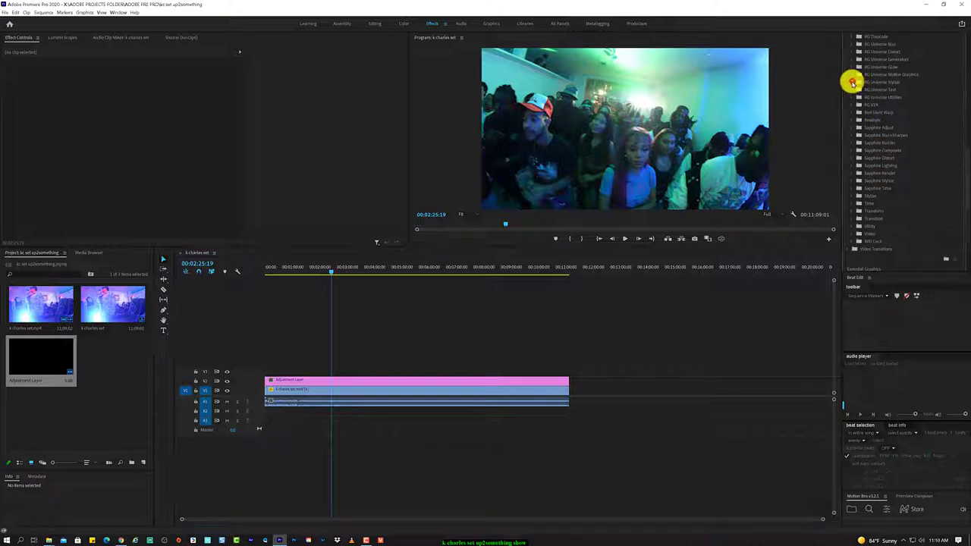
pyautogui.click(857, 82)
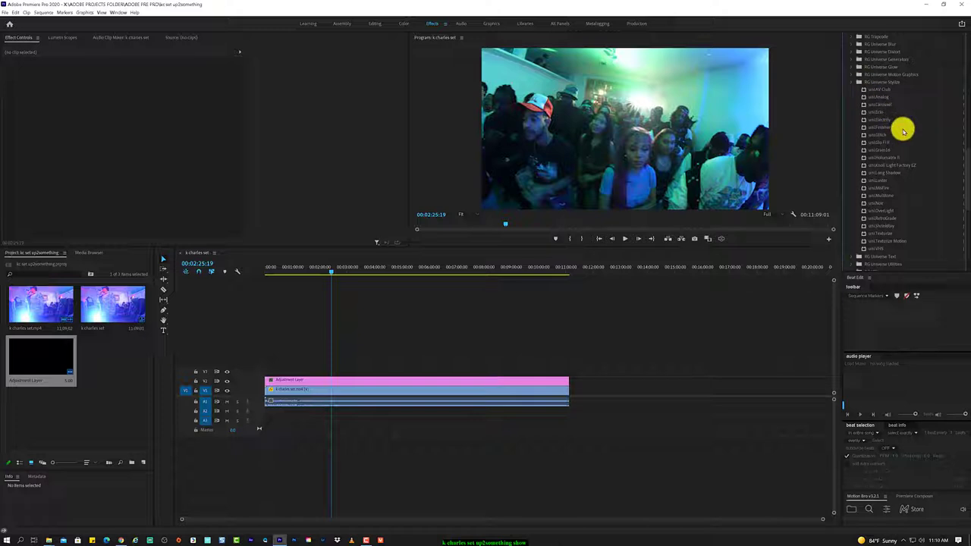
pyautogui.click(897, 247)
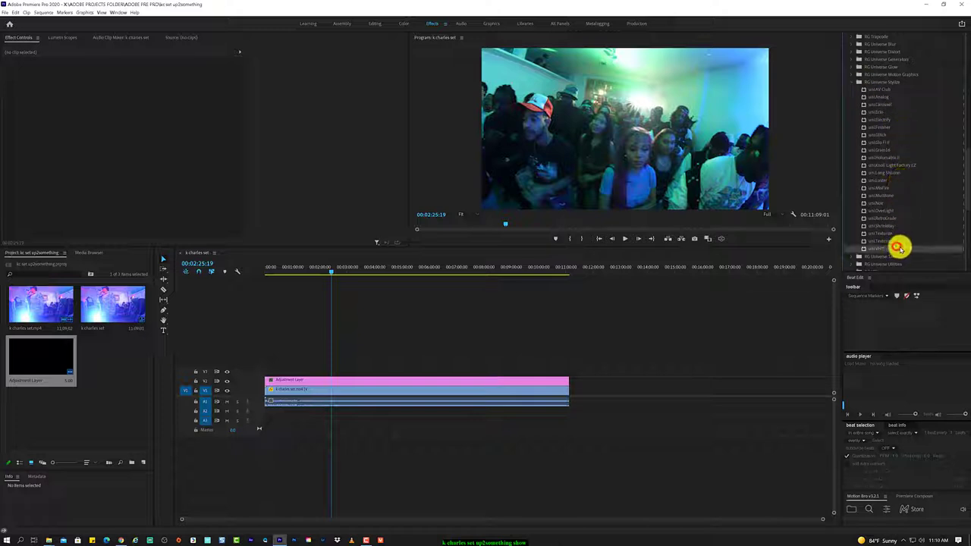
pyautogui.moveTo(896, 247); pyautogui.dragTo(371, 388)
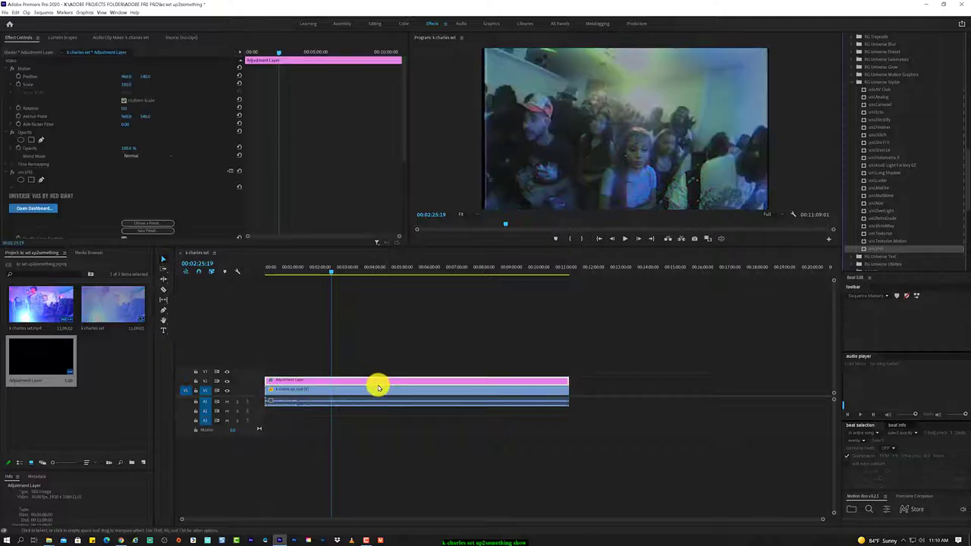
# Play and pause the Program monitor to watch the blue-tinted VHS look.
pyautogui.click(625, 238)
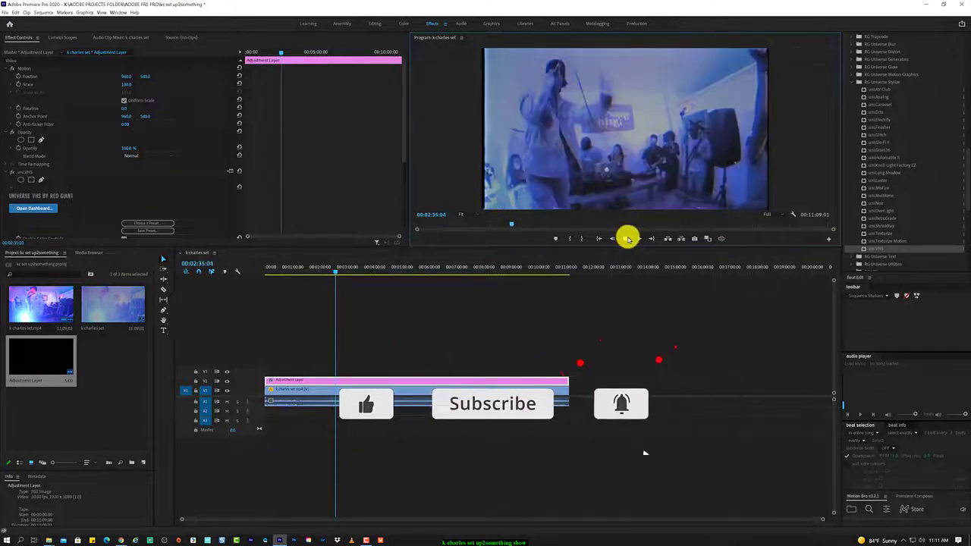
pyautogui.click(628, 239)
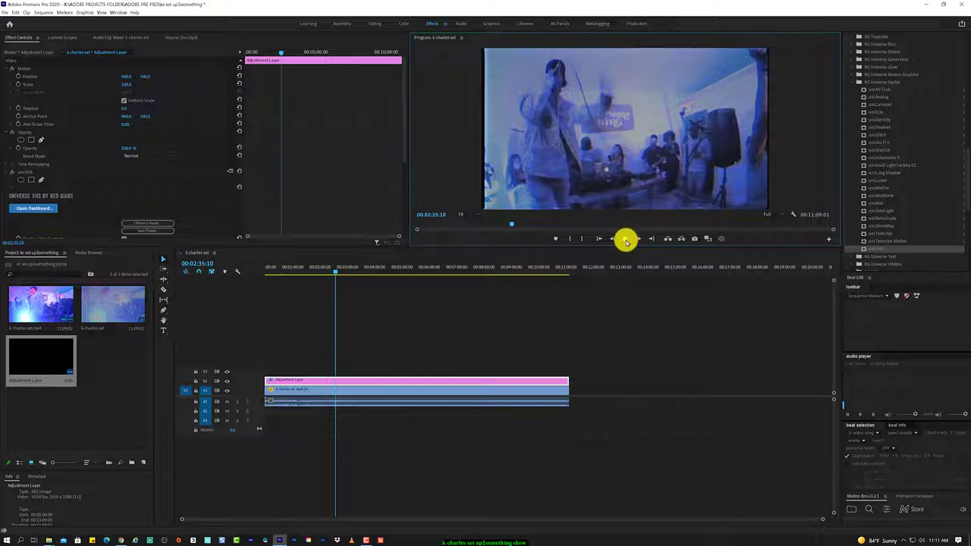
pyautogui.click(626, 240)
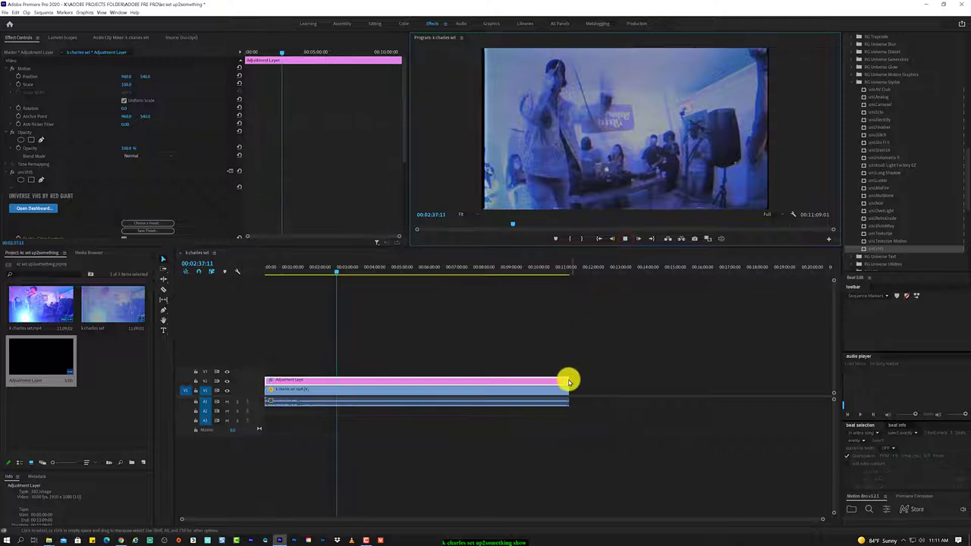
# Trim the adjustment layer to a short piece near two minutes and move another to V2's end.
pyautogui.moveTo(567, 380); pyautogui.dragTo(351, 377)
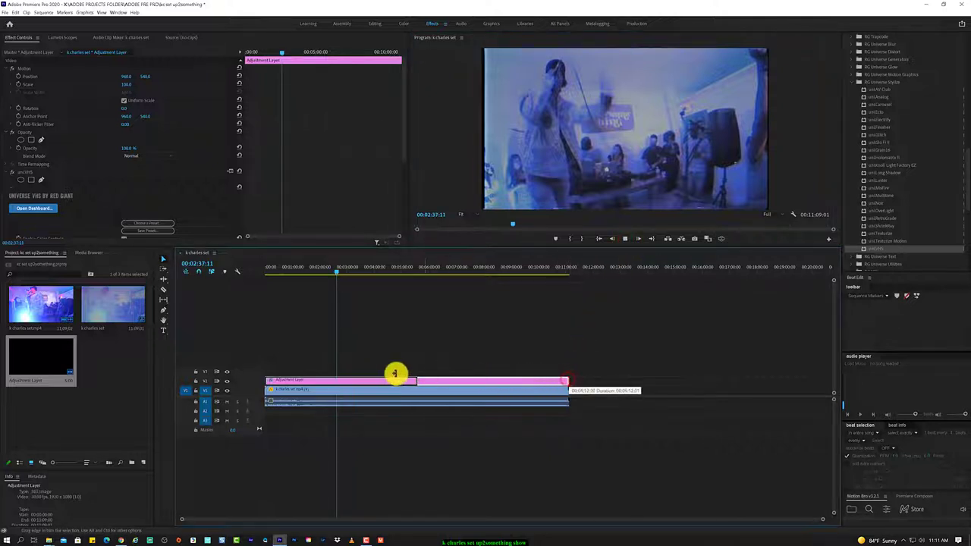
pyautogui.press('space')
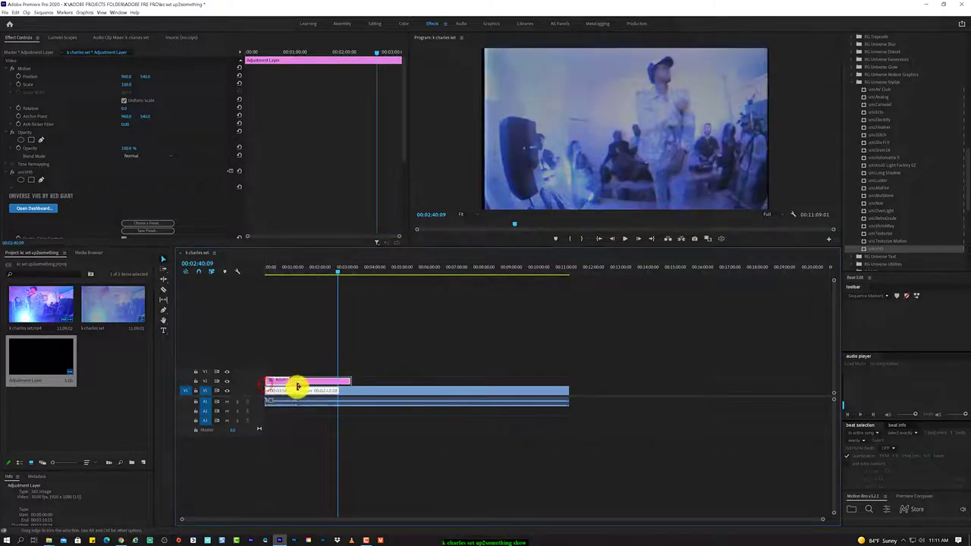
pyautogui.moveTo(265, 384); pyautogui.dragTo(319, 384)
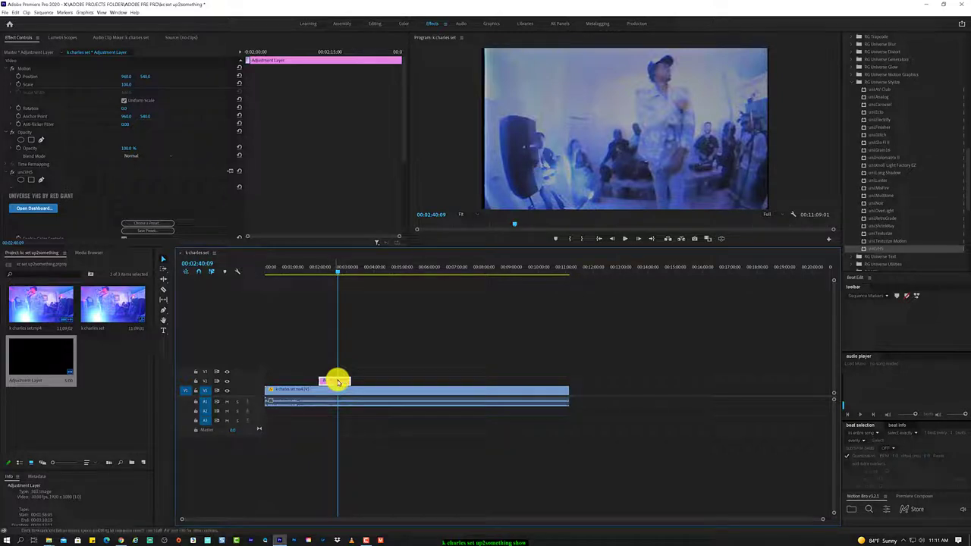
pyautogui.moveTo(327, 380)
pyautogui.mouseDown()
pyautogui.moveTo(320, 361)
pyautogui.moveTo(267, 371)
pyautogui.mouseUp()
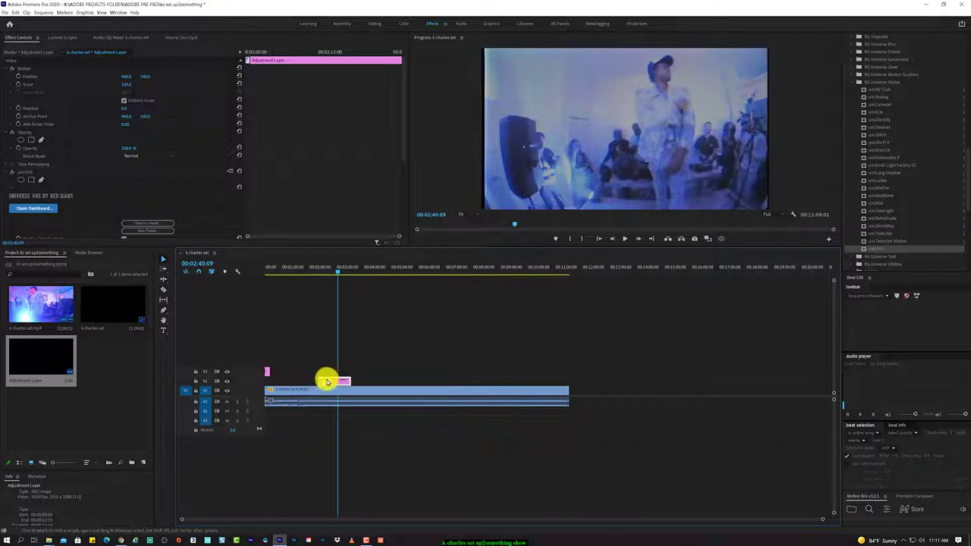
pyautogui.moveTo(335, 382); pyautogui.dragTo(550, 383)
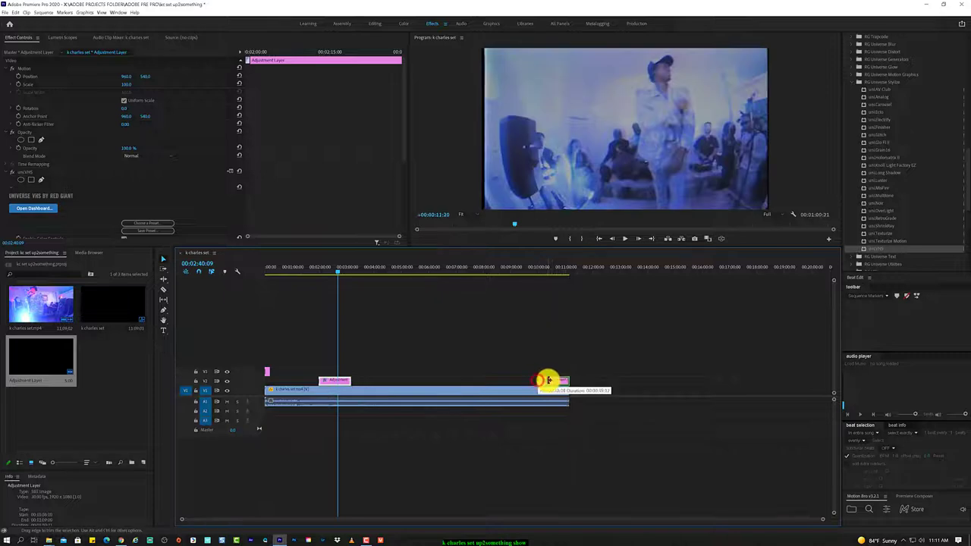
pyautogui.moveTo(550, 383); pyautogui.dragTo(548, 382)
pyautogui.click(406, 275)
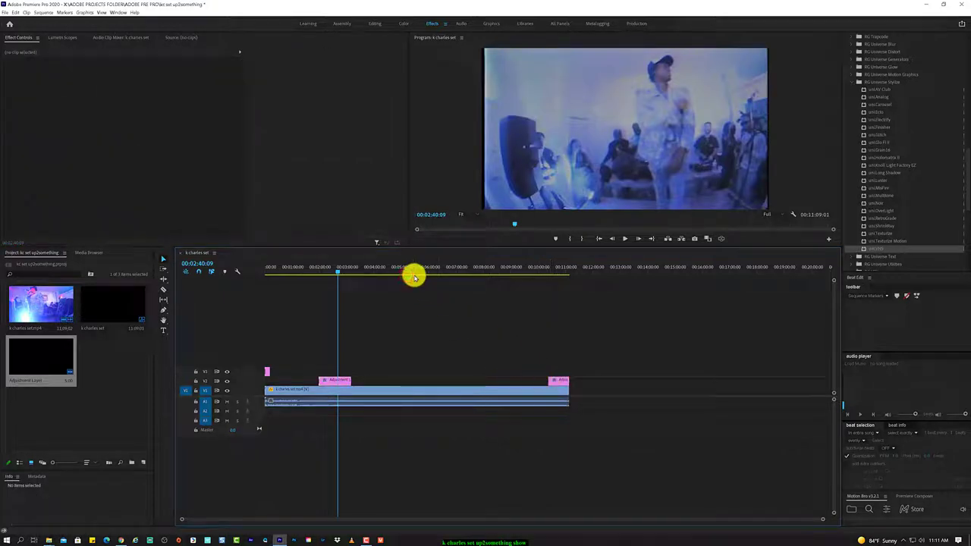
# Alt-drag a copy of the VHS adjustment layer to near the 5:55 playhead.
pyautogui.click(426, 275)
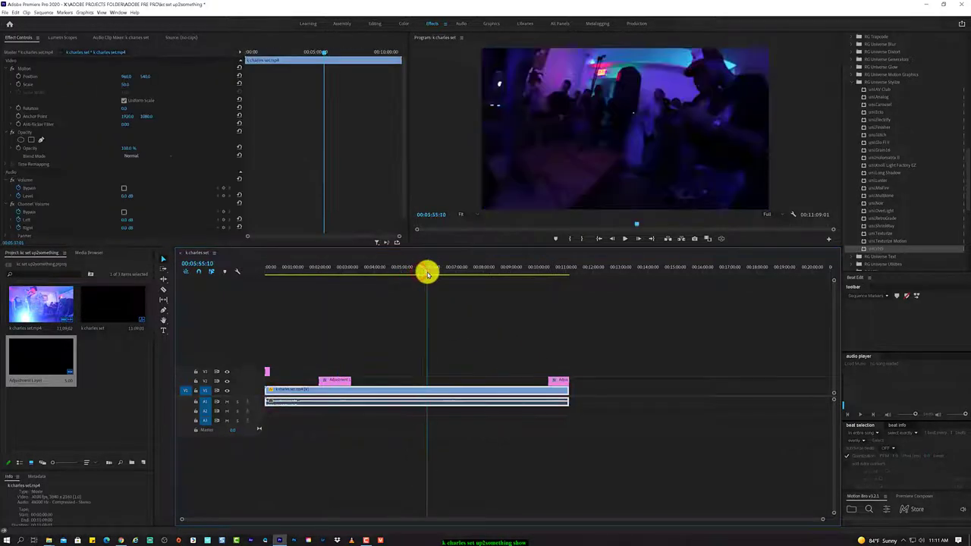
pyautogui.press('space')
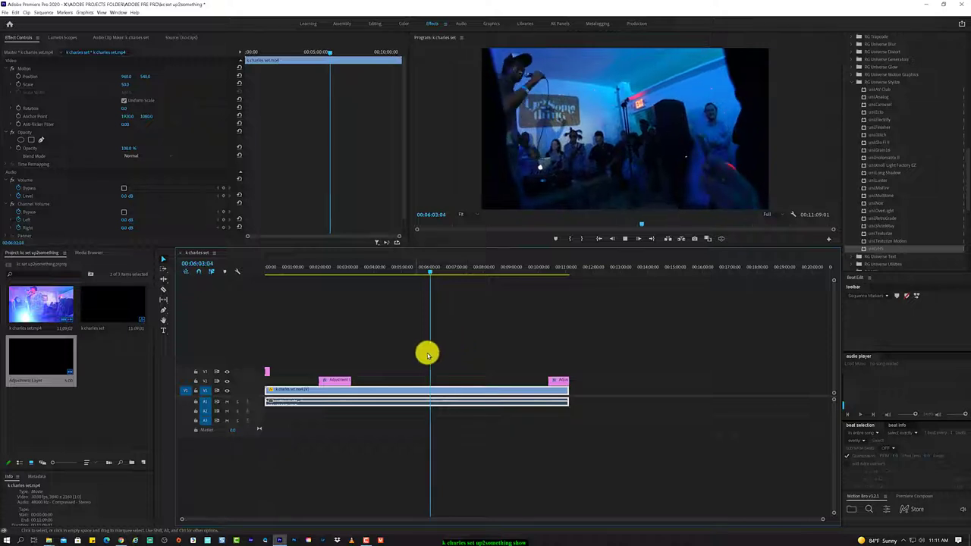
pyautogui.click(341, 380)
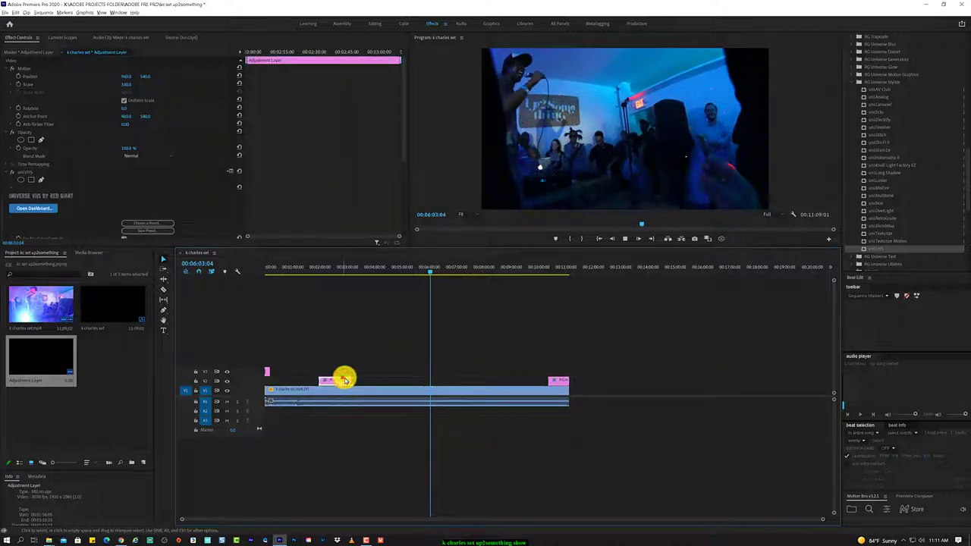
pyautogui.moveTo(344, 379); pyautogui.dragTo(491, 382)
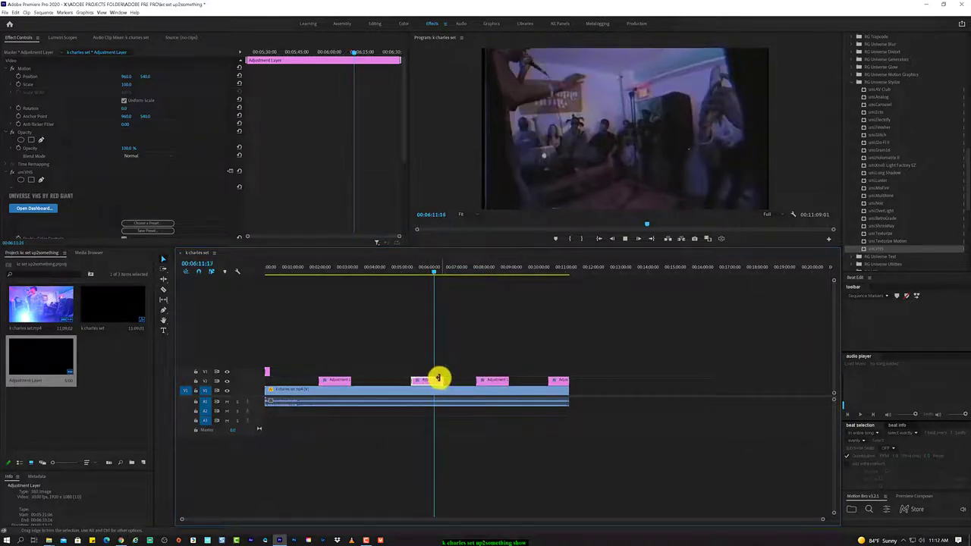
# Apply default transitions to the adjustment layer and concert clip edit points near six minutes.
pyautogui.rightClick(443, 378)
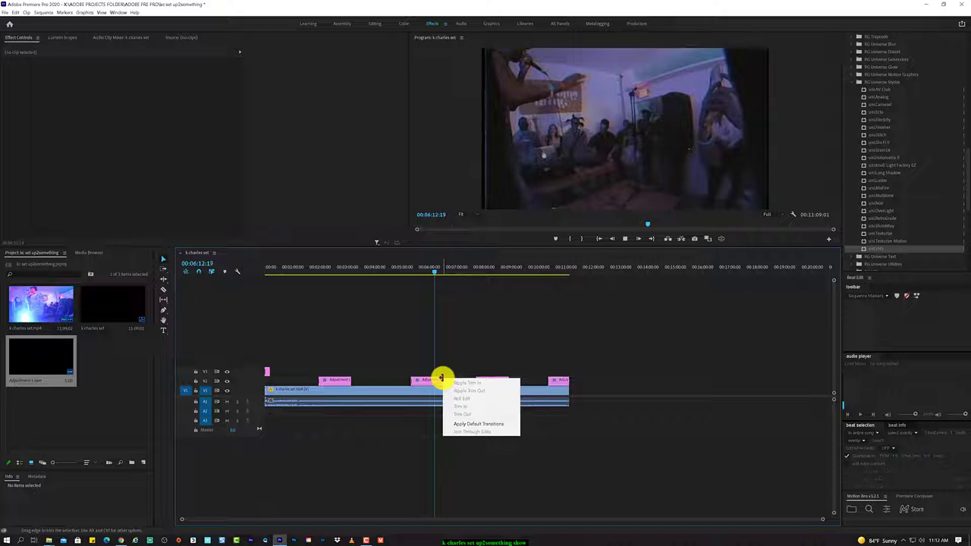
pyautogui.click(480, 424)
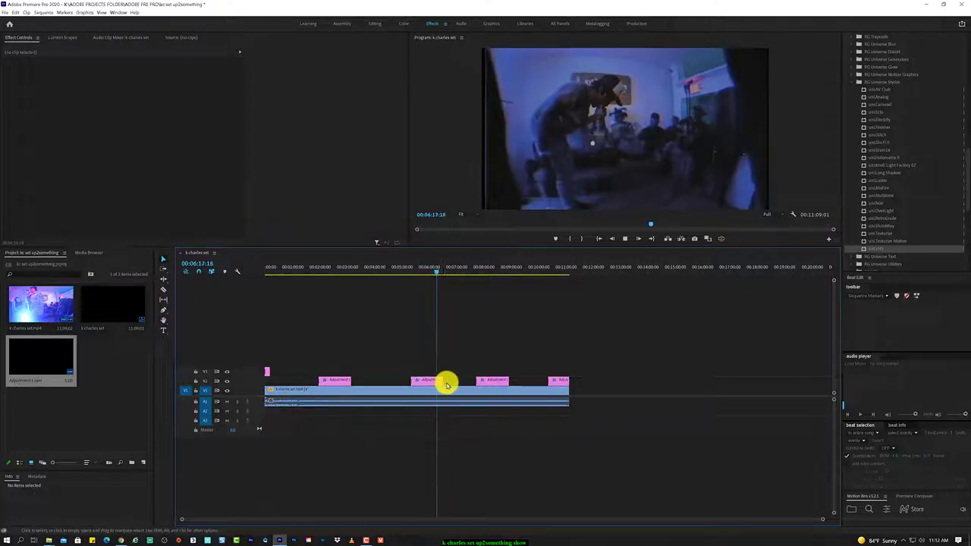
pyautogui.press('=')
pyautogui.press('=')
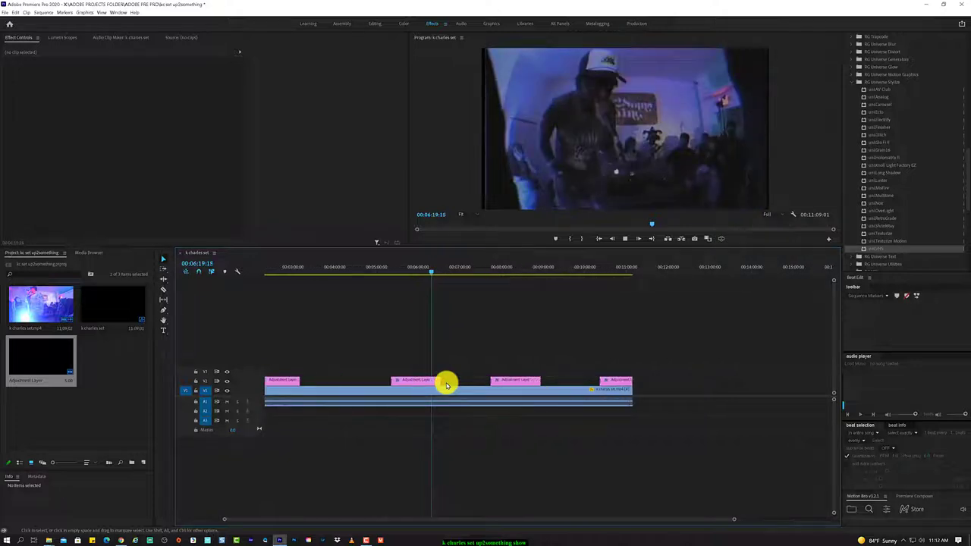
pyautogui.rightClick(441, 381)
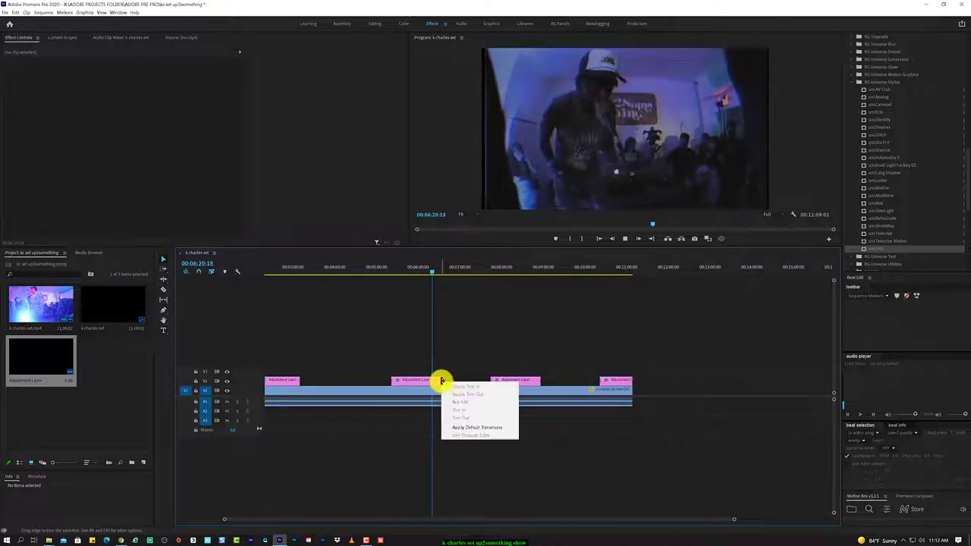
pyautogui.click(460, 425)
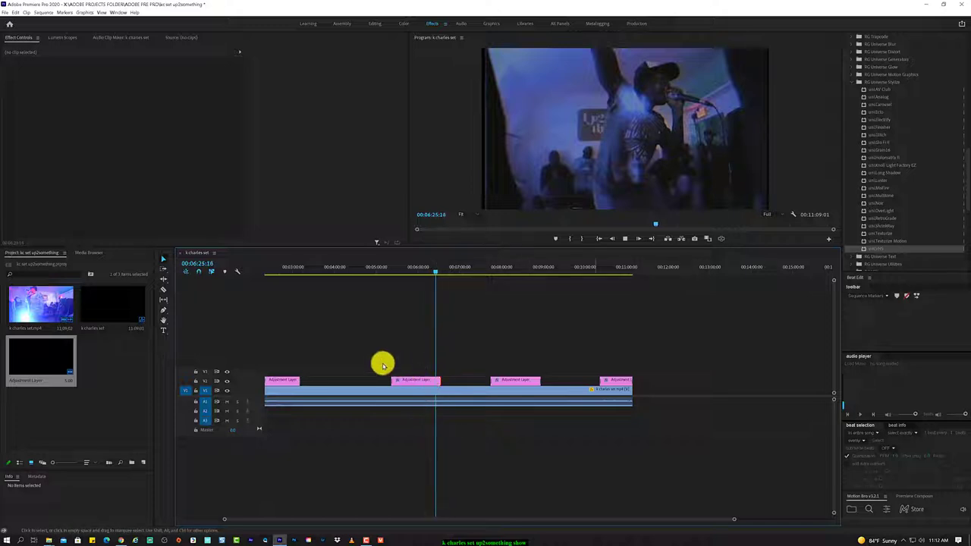
pyautogui.scroll(1, 367, 359)
pyautogui.scroll(3, 367, 357)
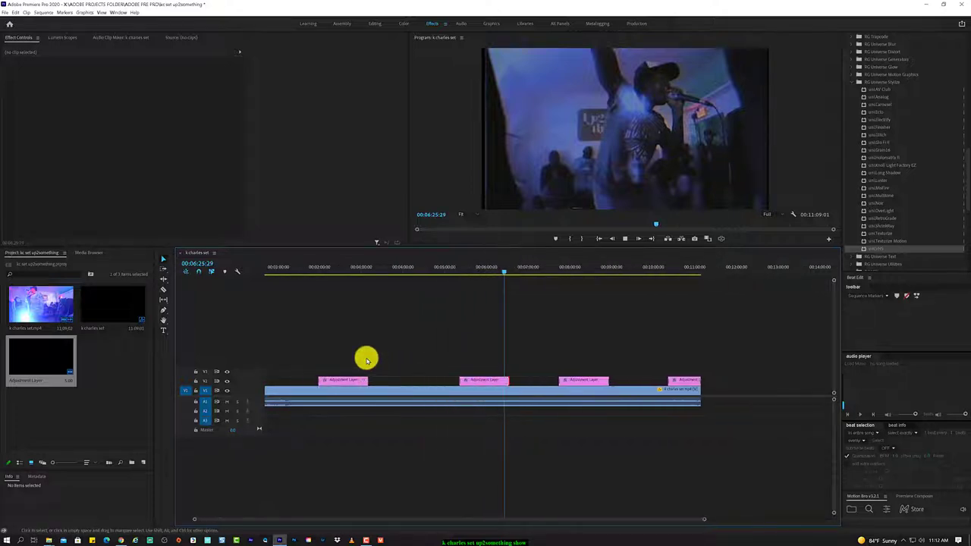
pyautogui.scroll(2, 366, 357)
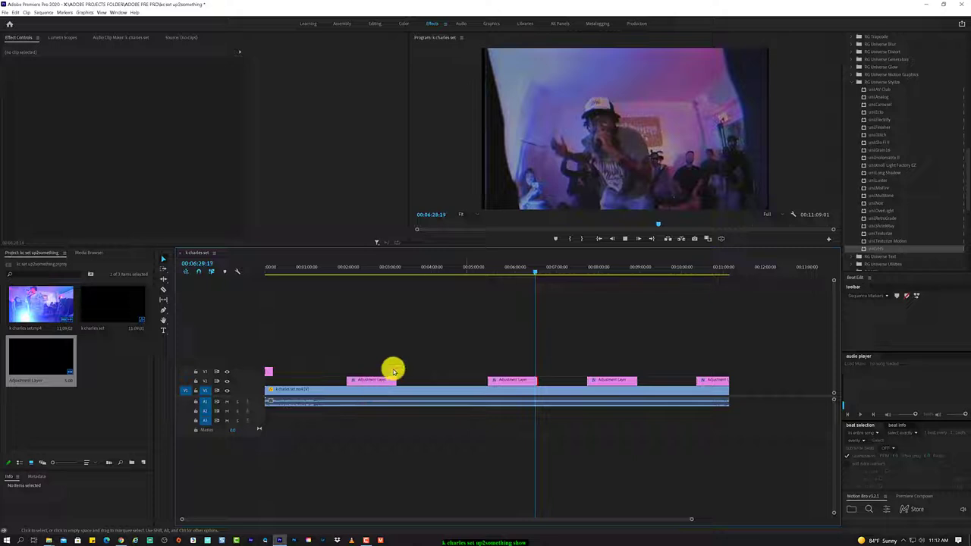
pyautogui.click(627, 239)
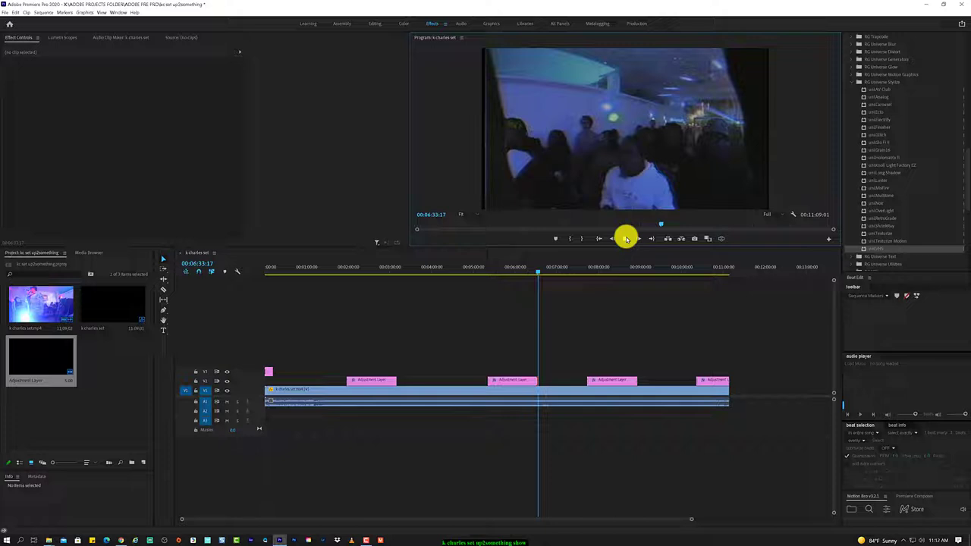
pyautogui.click(626, 239)
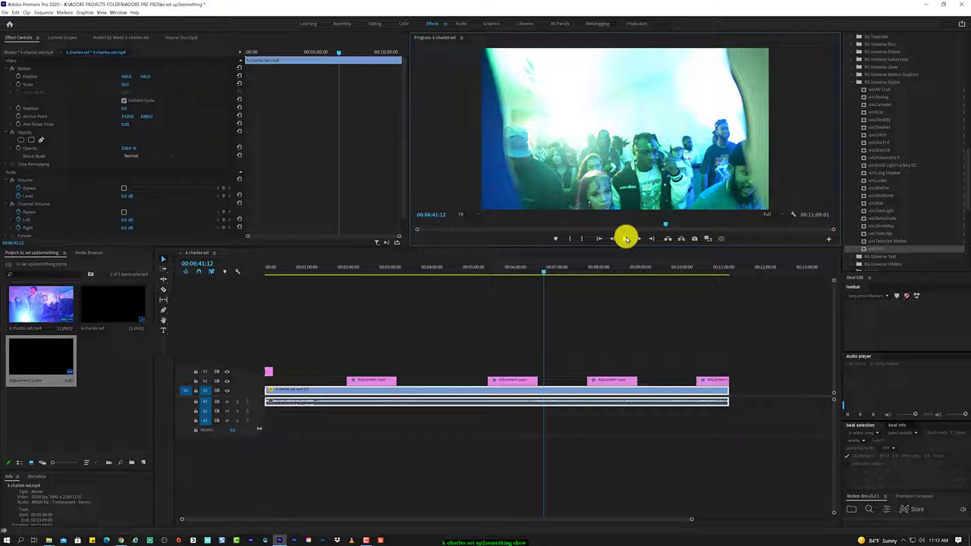
pyautogui.moveTo(546, 267); pyautogui.dragTo(592, 273)
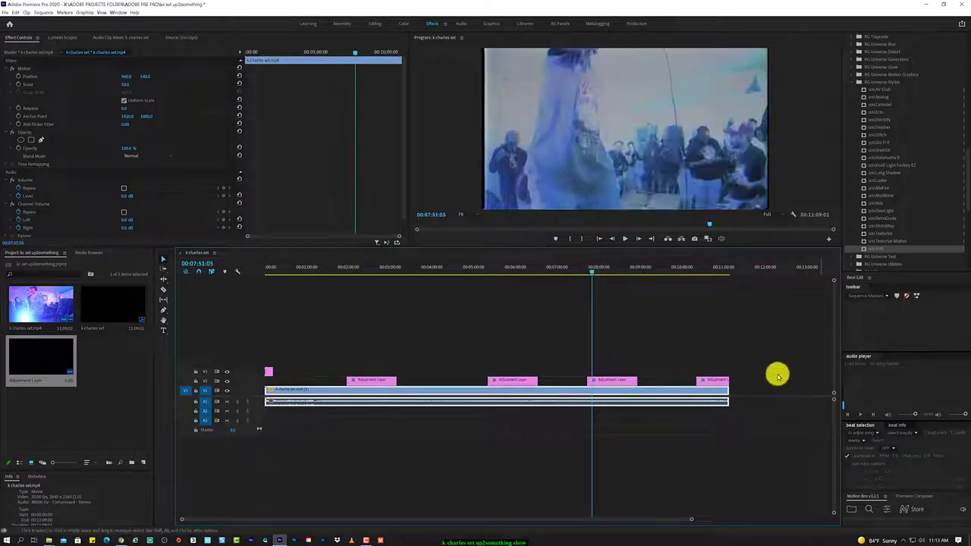
pyautogui.moveTo(792, 381); pyautogui.dragTo(193, 362)
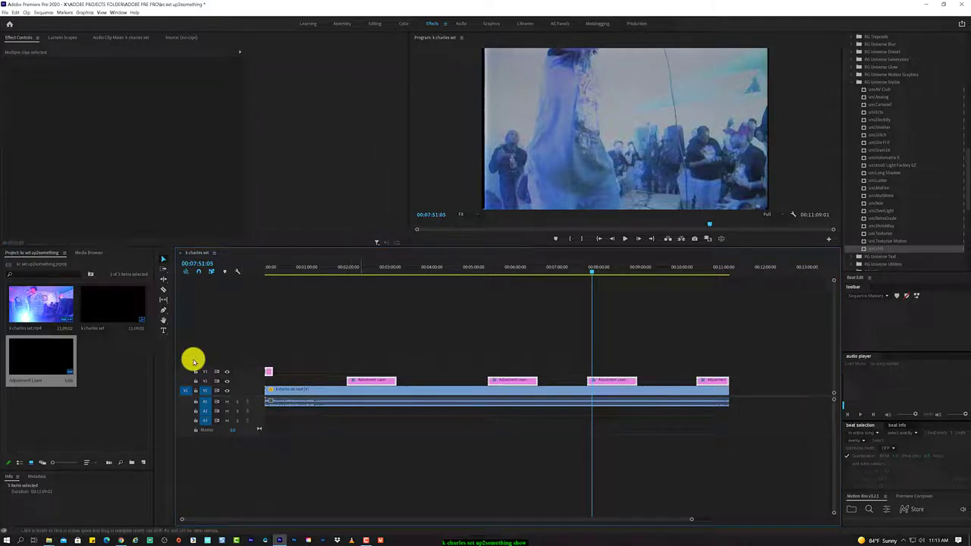
pyautogui.click(773, 387)
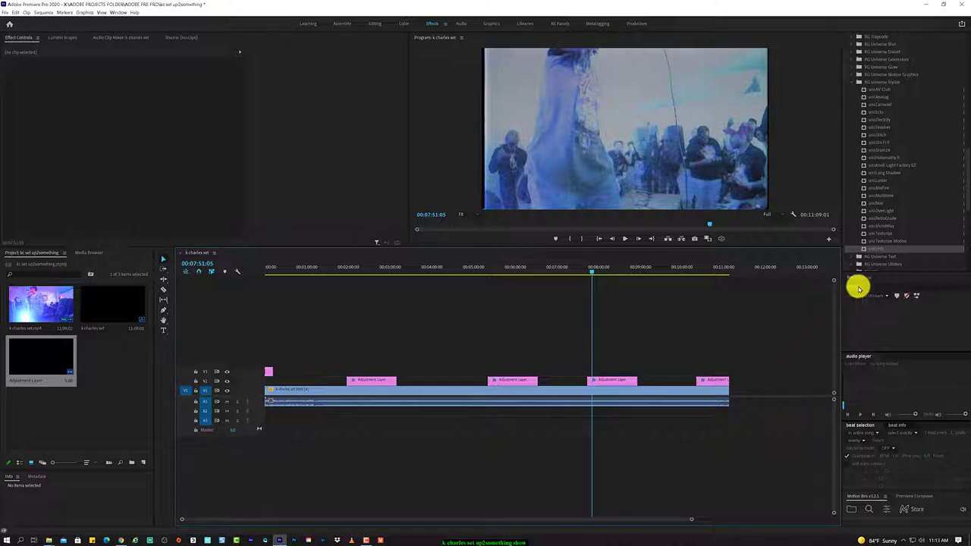
# Show the History panel from the Window menu.
pyautogui.moveTo(965, 157); pyautogui.dragTo(960, 24)
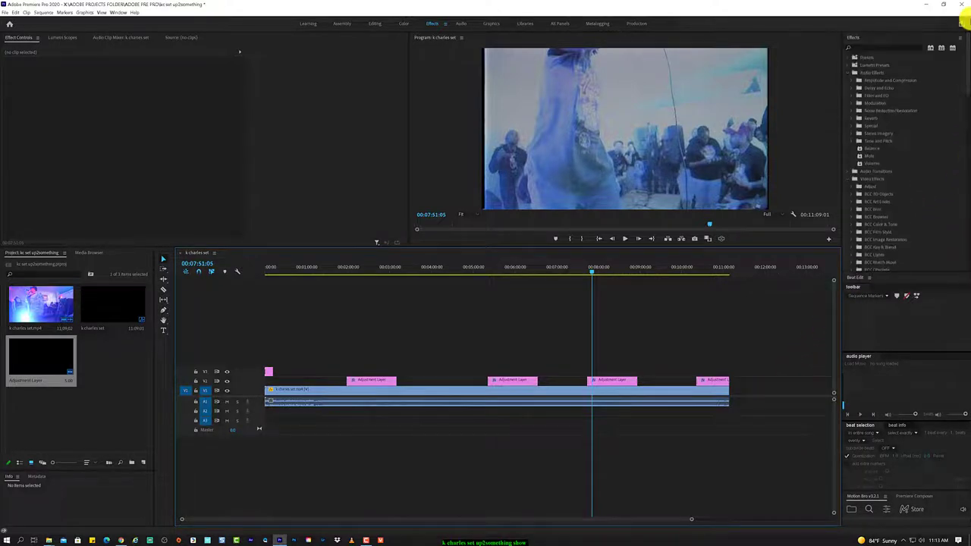
pyautogui.rightClick(857, 36)
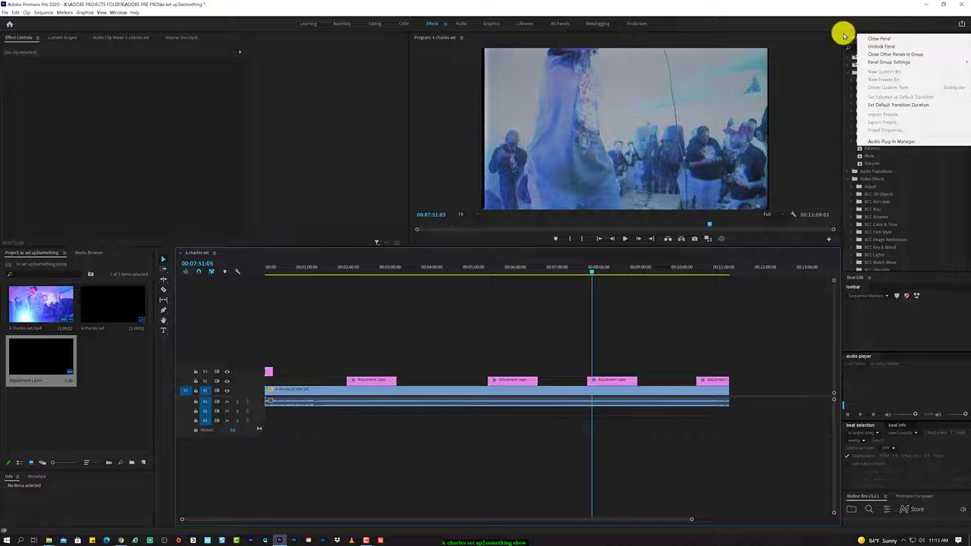
pyautogui.click(750, 31)
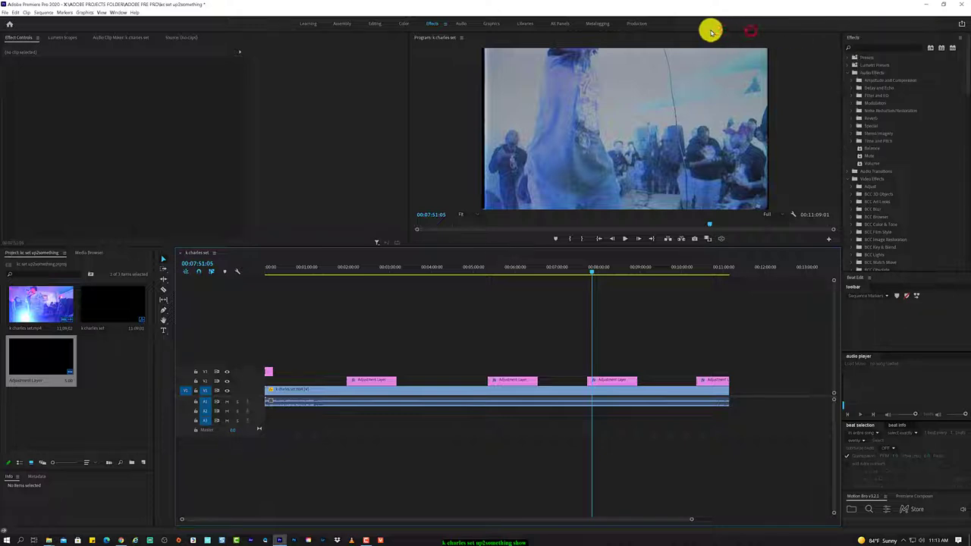
pyautogui.click(119, 14)
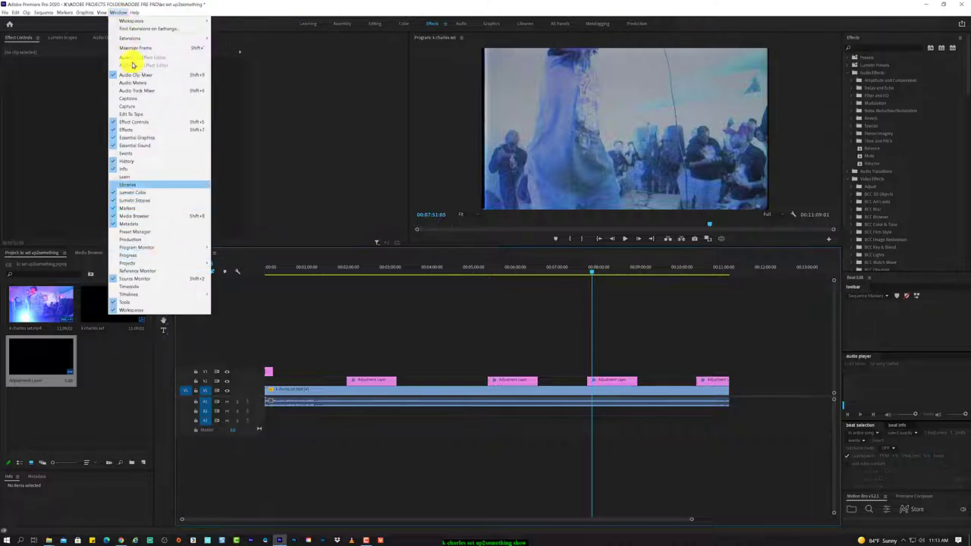
pyautogui.click(158, 160)
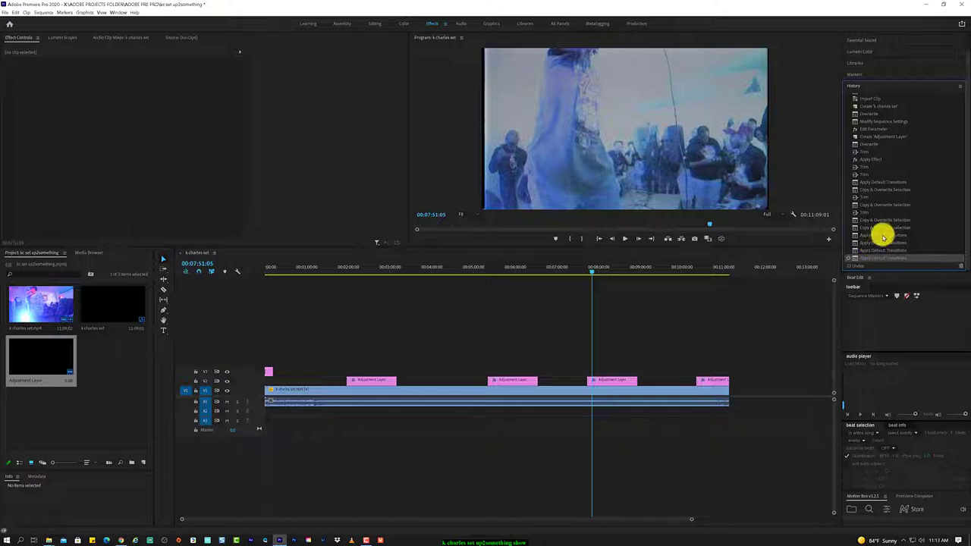
# Undo the default transitions in History, returning to the last Copy & Overwrite Selection state.
pyautogui.click(885, 235)
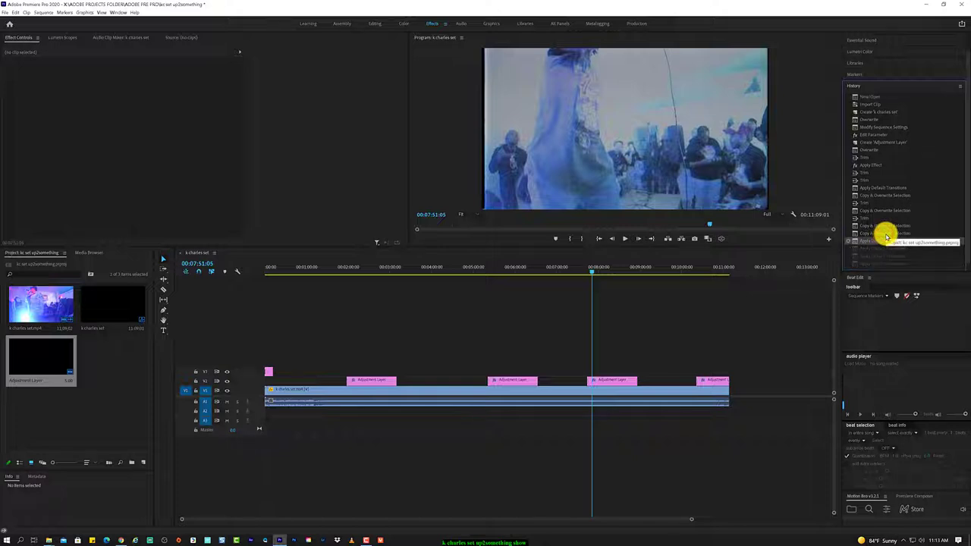
pyautogui.click(882, 233)
pyautogui.click(593, 311)
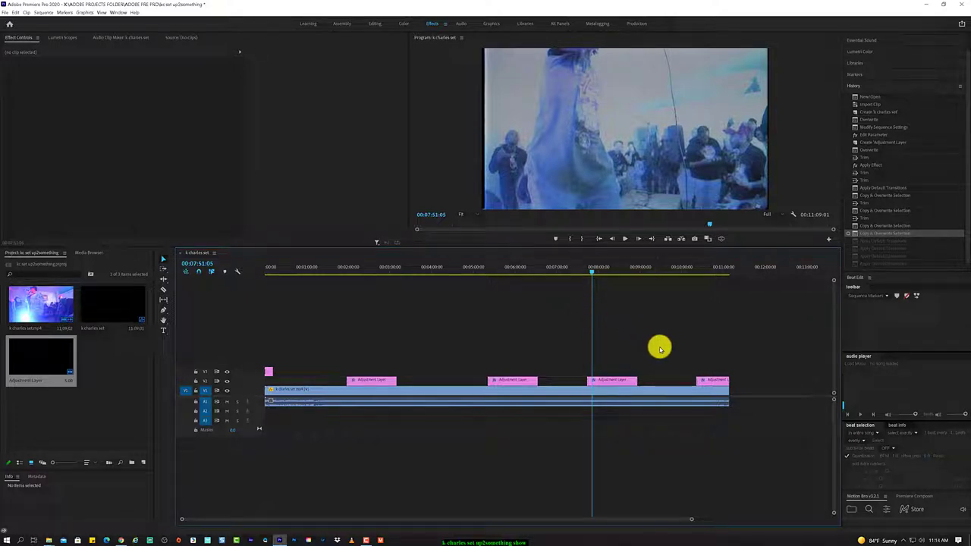
pyautogui.click(889, 235)
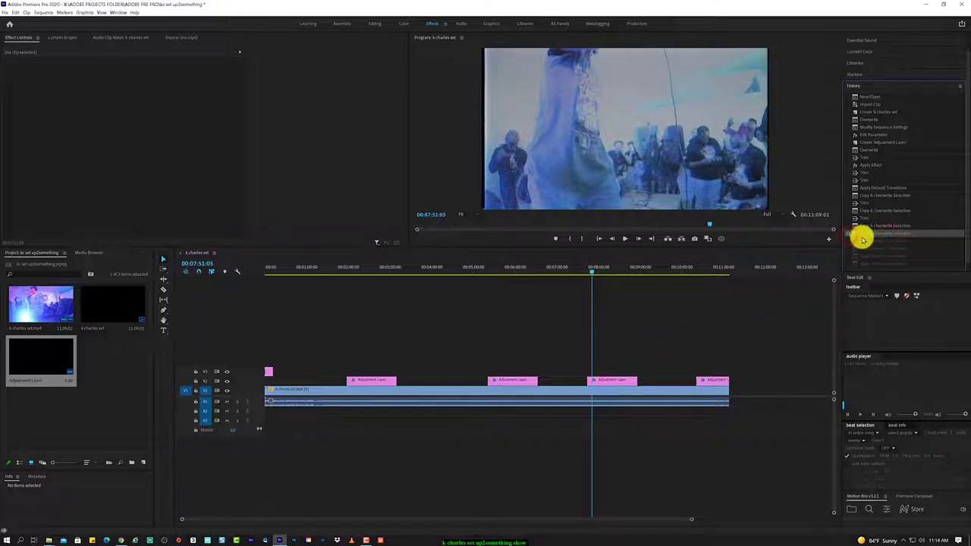
pyautogui.click(875, 226)
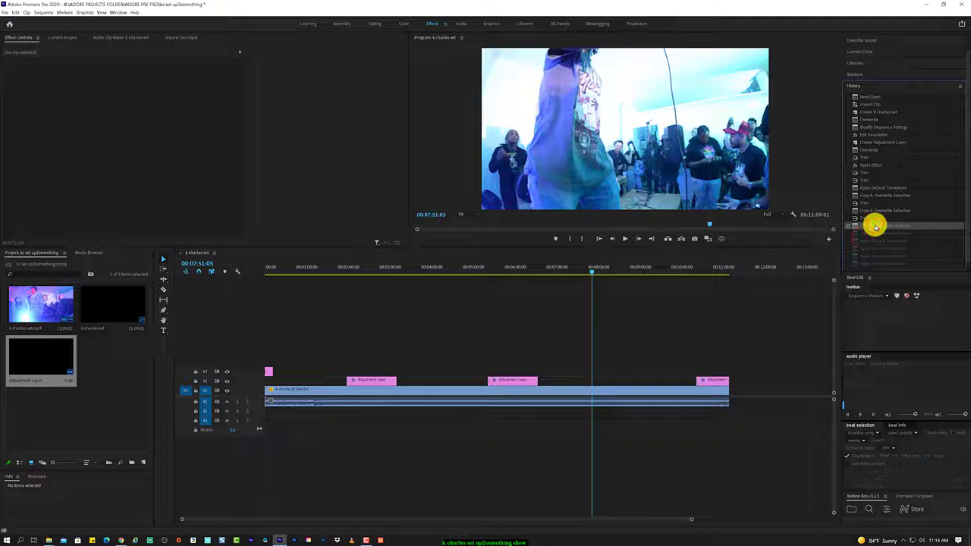
pyautogui.click(869, 218)
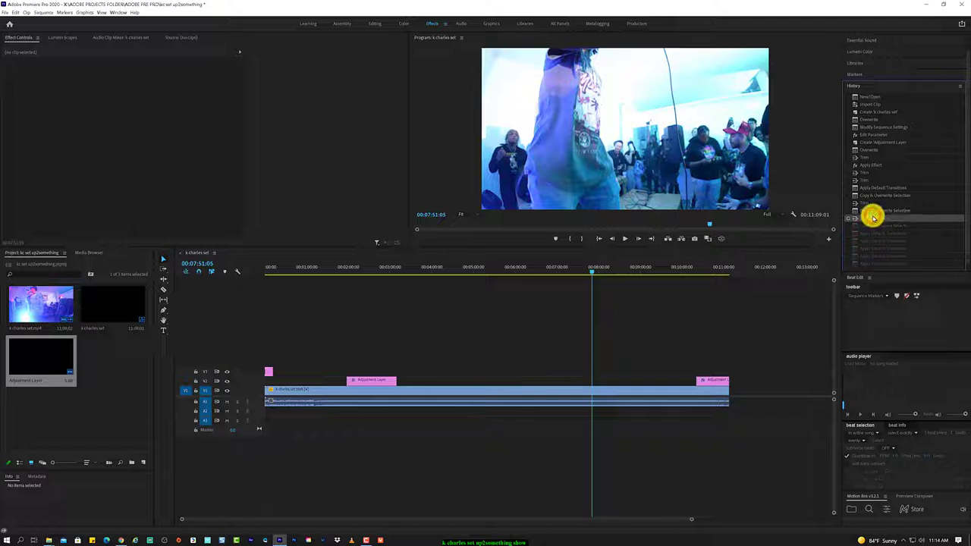
pyautogui.click(869, 225)
pyautogui.click(883, 233)
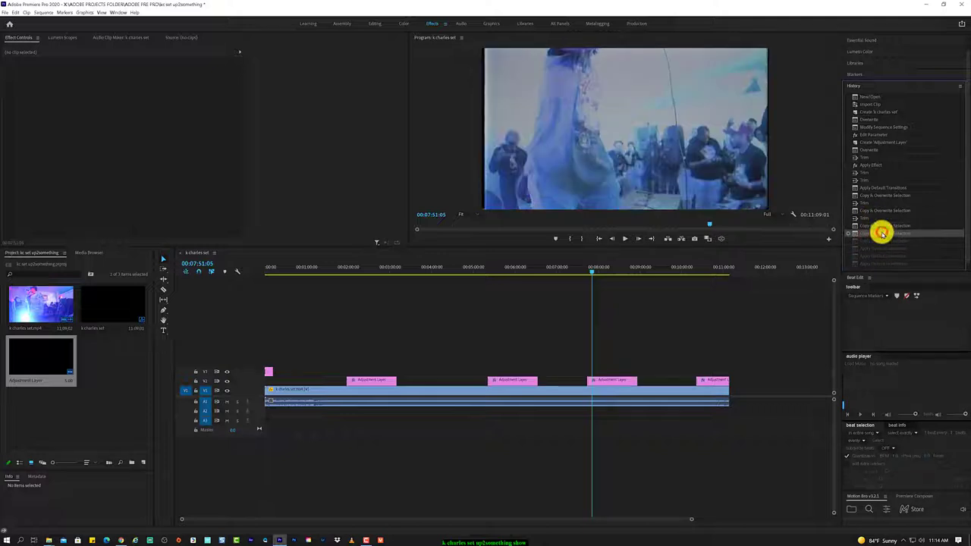
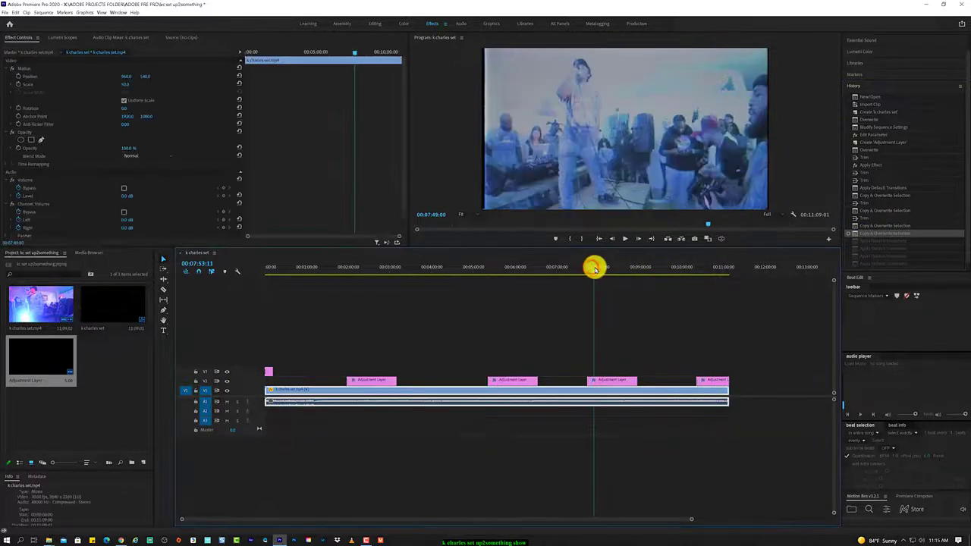
# Scrub near the 8-minute mark and trim the V2 adjustment layer's start to the playhead.
pyautogui.moveTo(595, 269); pyautogui.dragTo(590, 270)
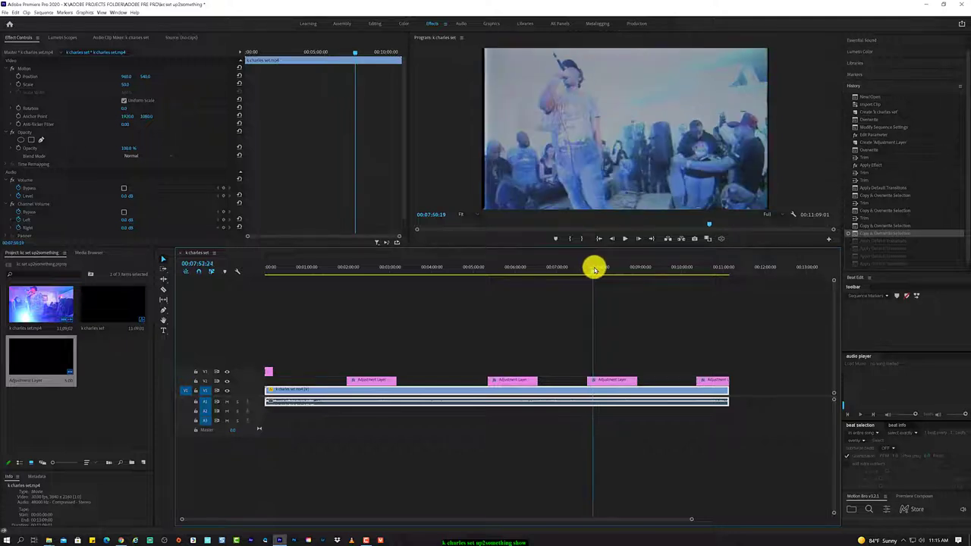
pyautogui.moveTo(589, 270); pyautogui.dragTo(604, 268)
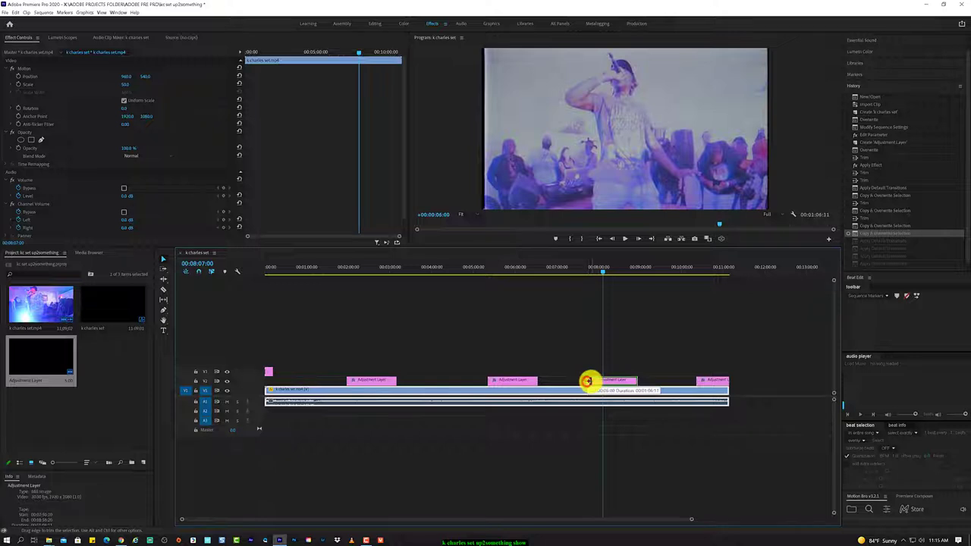
pyautogui.moveTo(587, 381); pyautogui.dragTo(604, 377)
# Delete the cross-dissolves at both ends of that adjustment layer.
pyautogui.scroll(2, 611, 377)
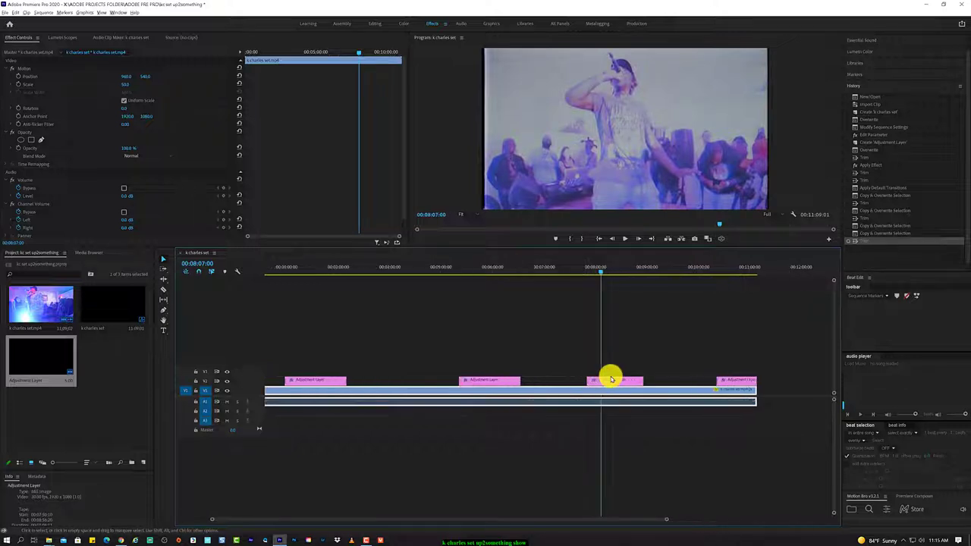
pyautogui.scroll(2, 611, 377)
pyautogui.scroll(2, 602, 377)
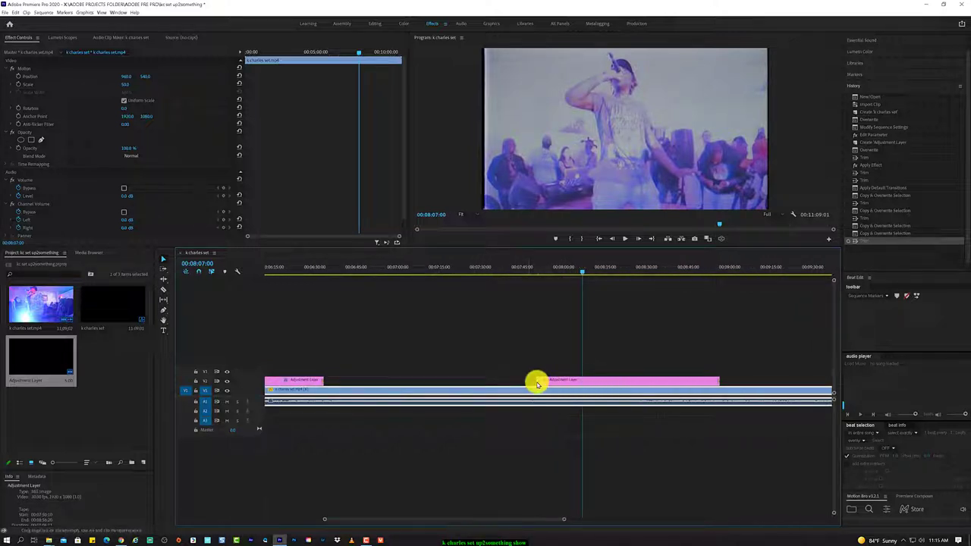
pyautogui.click(536, 381)
pyautogui.press('Delete')
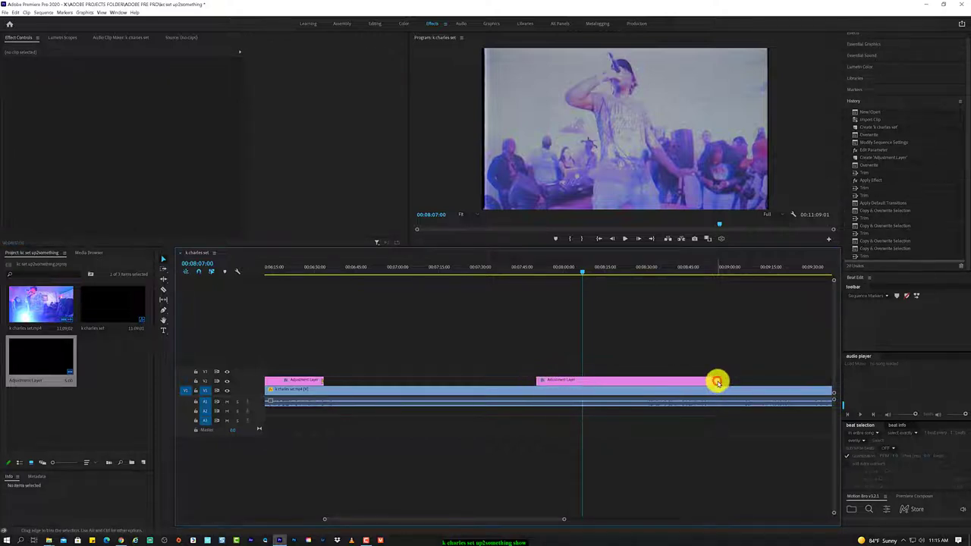
pyautogui.click(717, 382)
pyautogui.press('Delete')
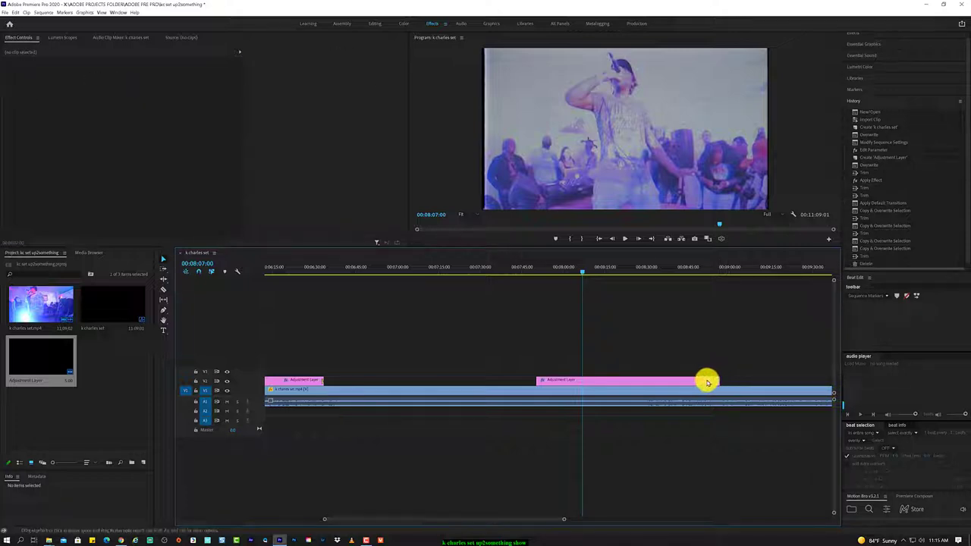
# Delete the cross-dissolve at the end of the last adjustment layer.
pyautogui.scroll(-2, 660, 377)
pyautogui.scroll(-3, 660, 377)
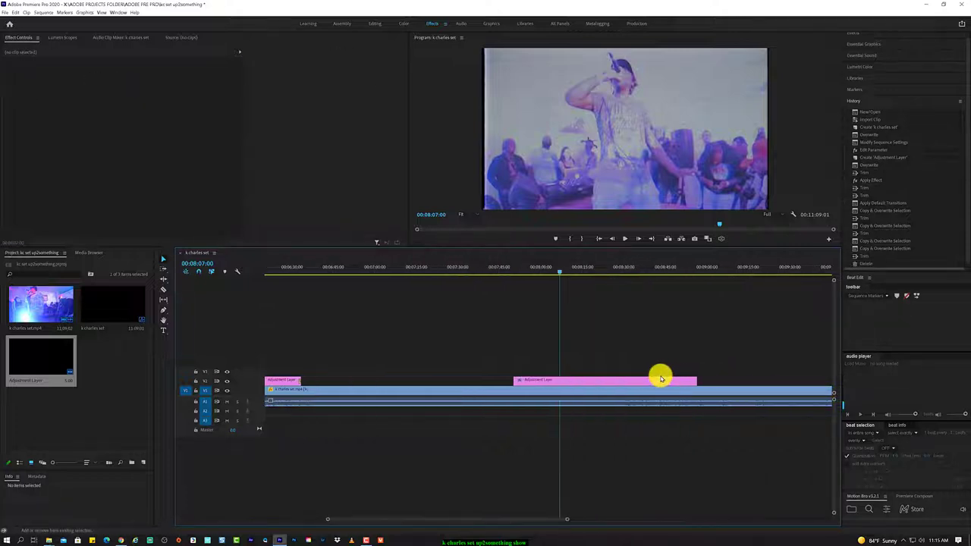
pyautogui.scroll(-3, 660, 377)
pyautogui.scroll(-3, 660, 377)
pyautogui.scroll(-3, 660, 377)
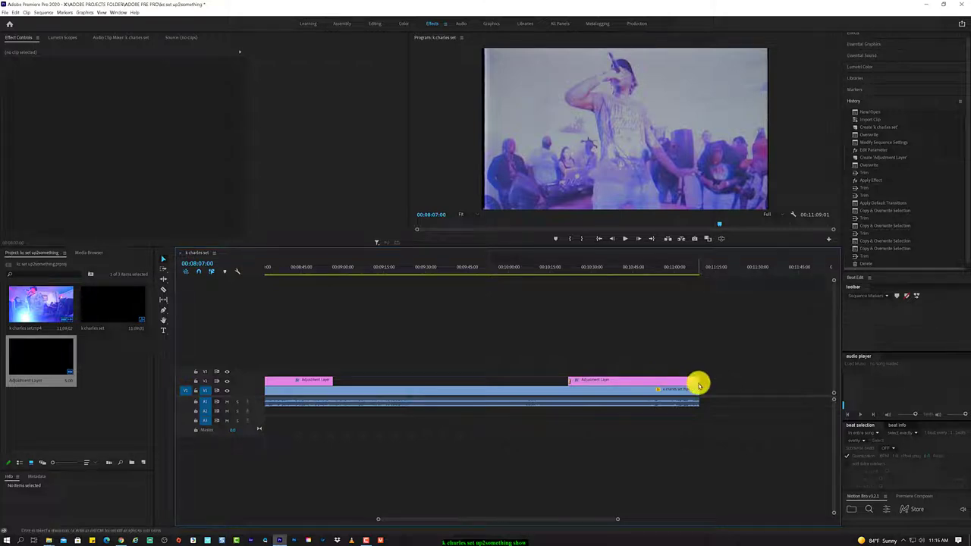
pyautogui.click(699, 386)
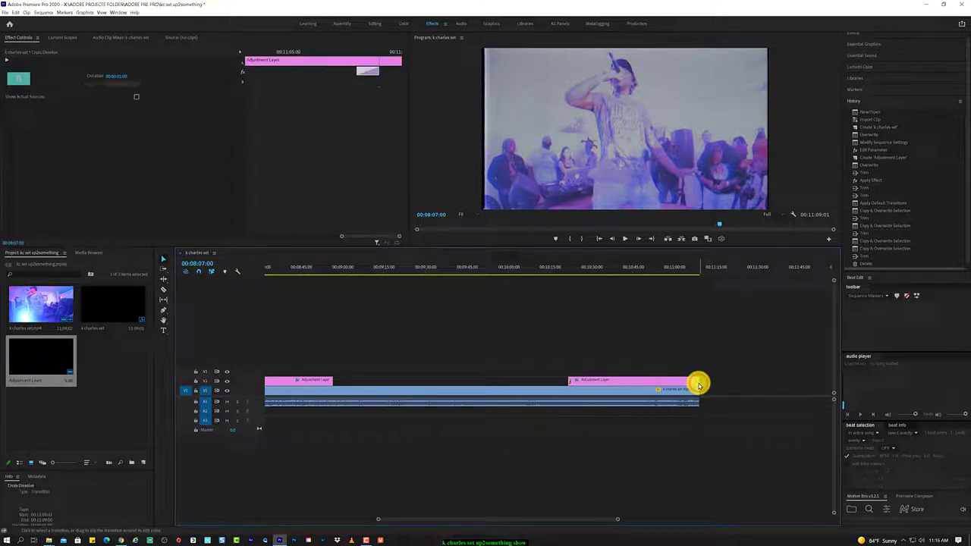
pyautogui.press('Delete')
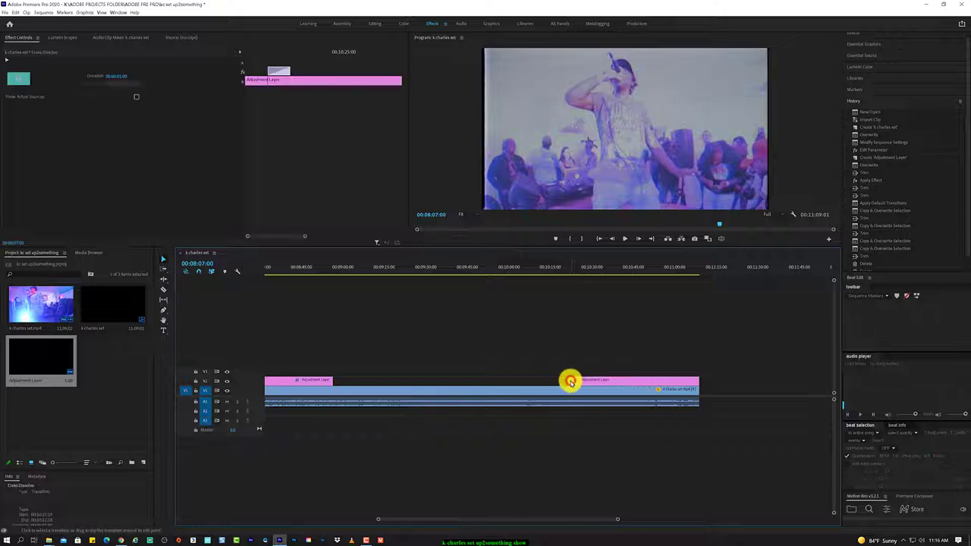
# Delete the cross-dissolve at the end of the earlier adjustment layer.
pyautogui.scroll(2, 572, 383)
pyautogui.scroll(4, 572, 383)
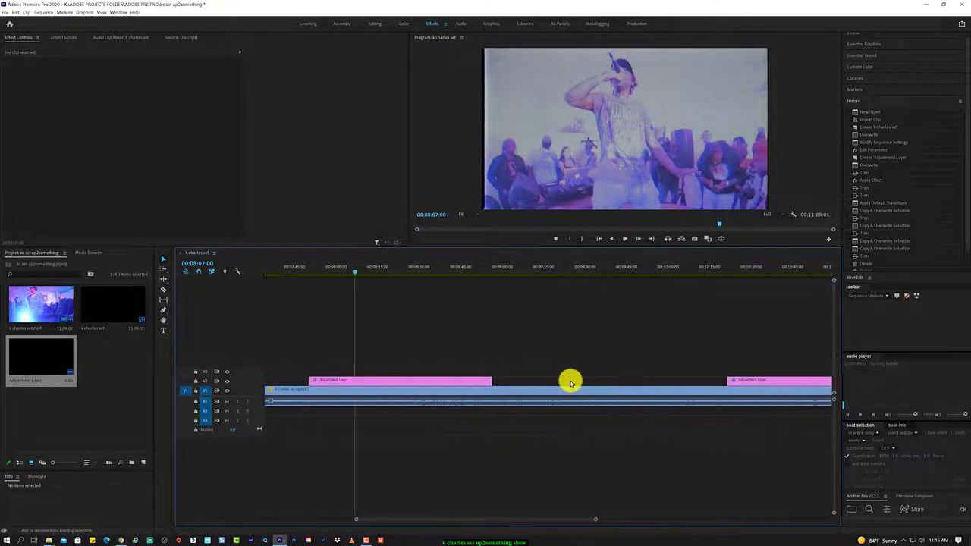
pyautogui.scroll(4, 571, 383)
pyautogui.scroll(4, 571, 383)
pyautogui.scroll(4, 571, 383)
pyautogui.scroll(4, 572, 383)
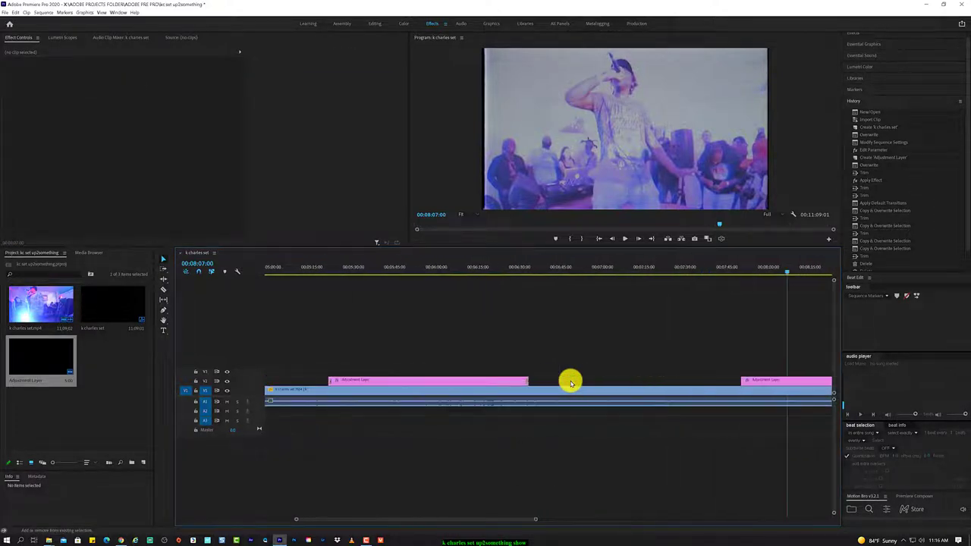
pyautogui.scroll(5, 571, 383)
pyautogui.scroll(1, 571, 383)
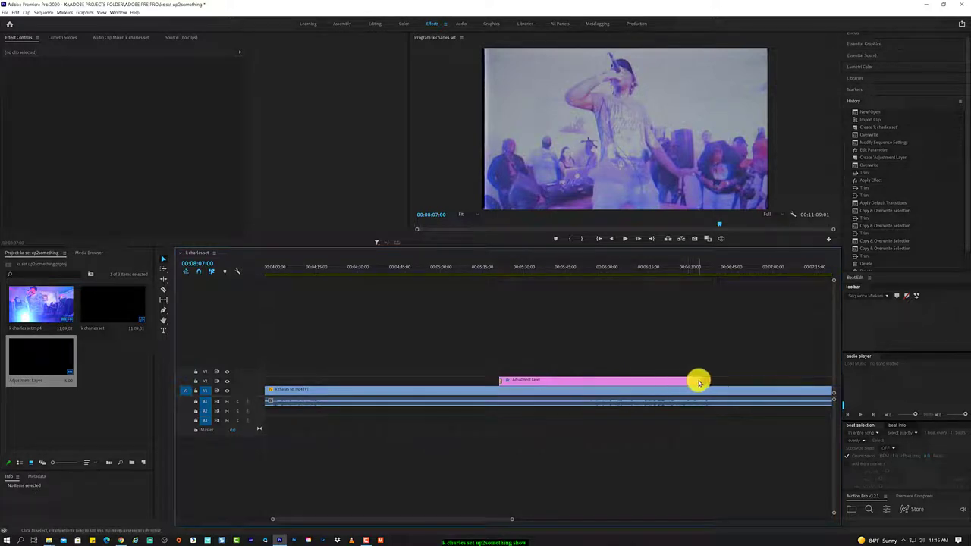
pyautogui.click(697, 380)
pyautogui.press('Delete')
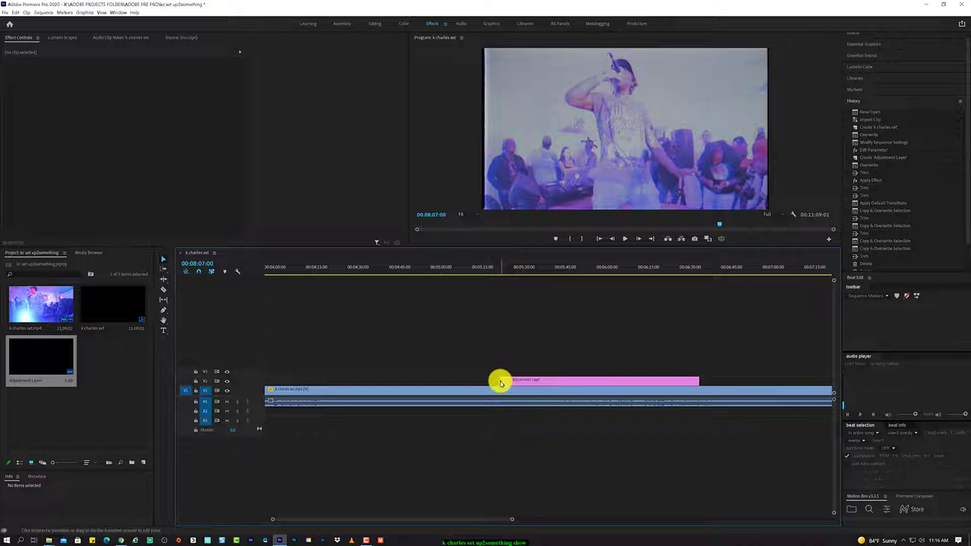
# Delete the cross-dissolve at that layer's start and check its end for transitions.
pyautogui.hscroll(-2, 500, 383)
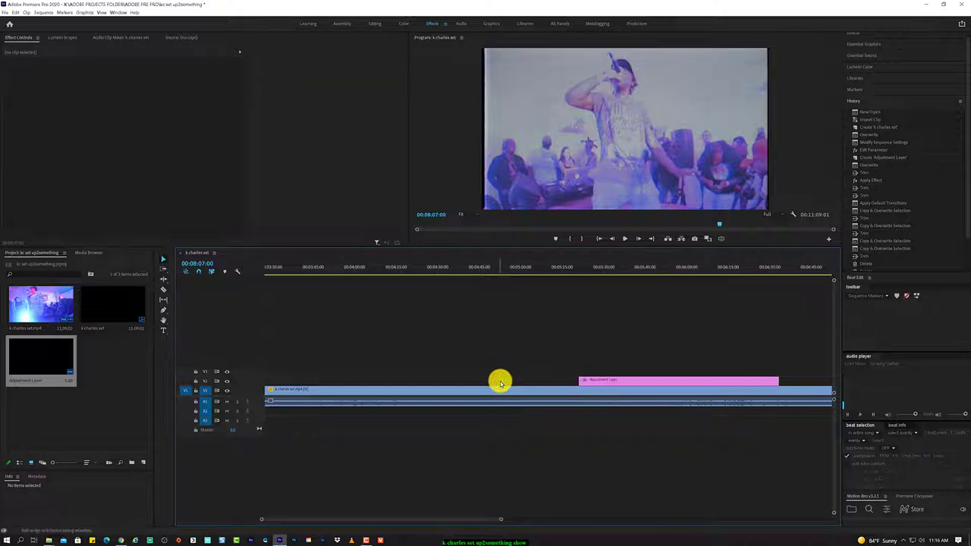
pyautogui.hscroll(-3, 500, 383)
pyautogui.hscroll(-3, 500, 384)
pyautogui.hscroll(-2, 500, 383)
pyautogui.hscroll(-2, 500, 383)
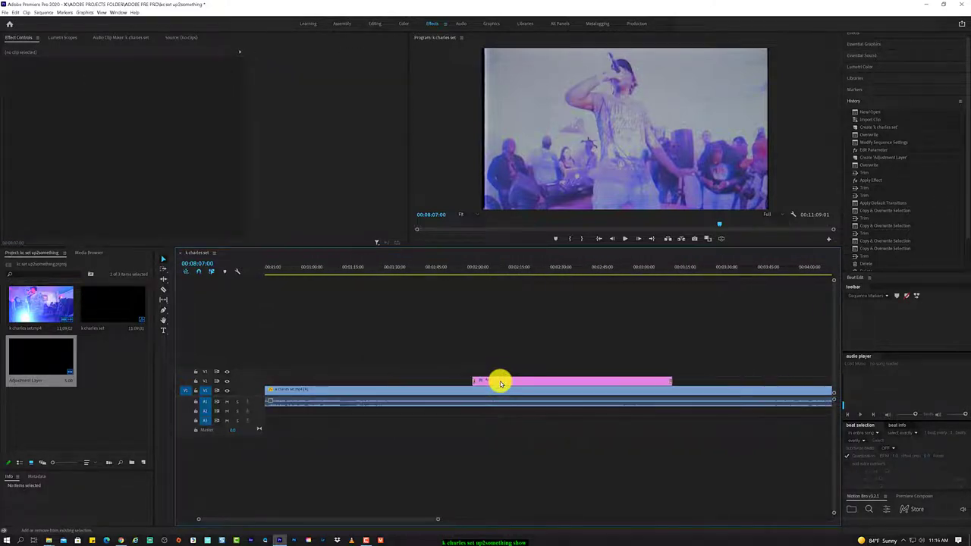
pyautogui.hscroll(-2, 553, 379)
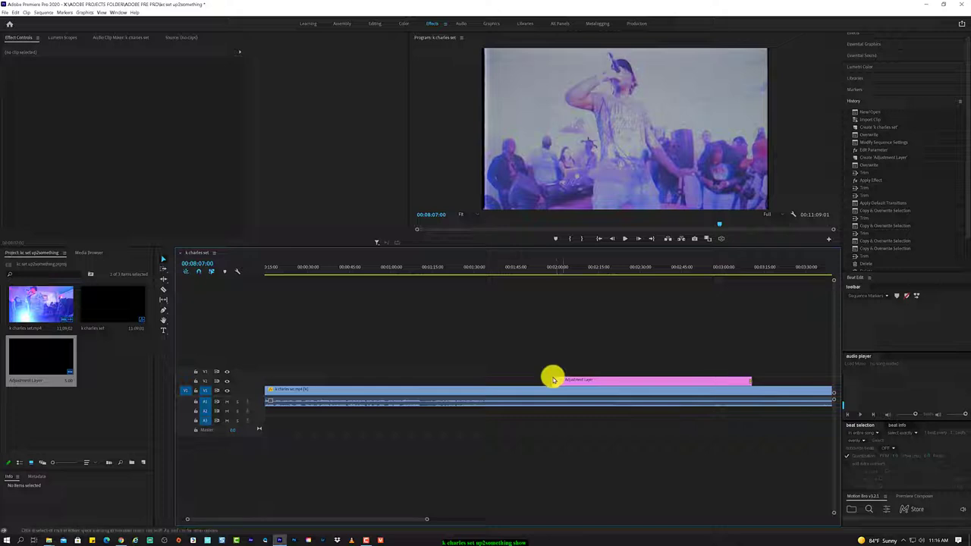
pyautogui.click(553, 380)
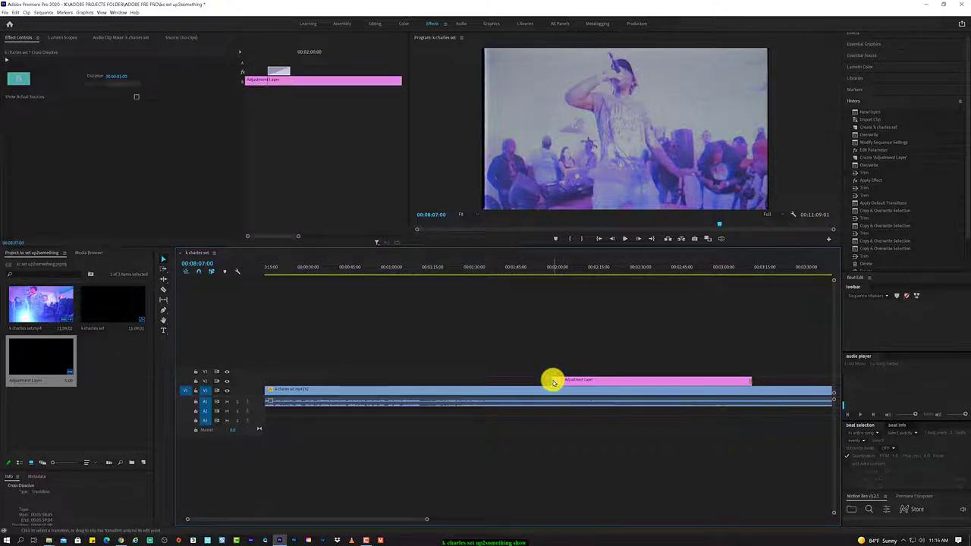
pyautogui.press('Delete')
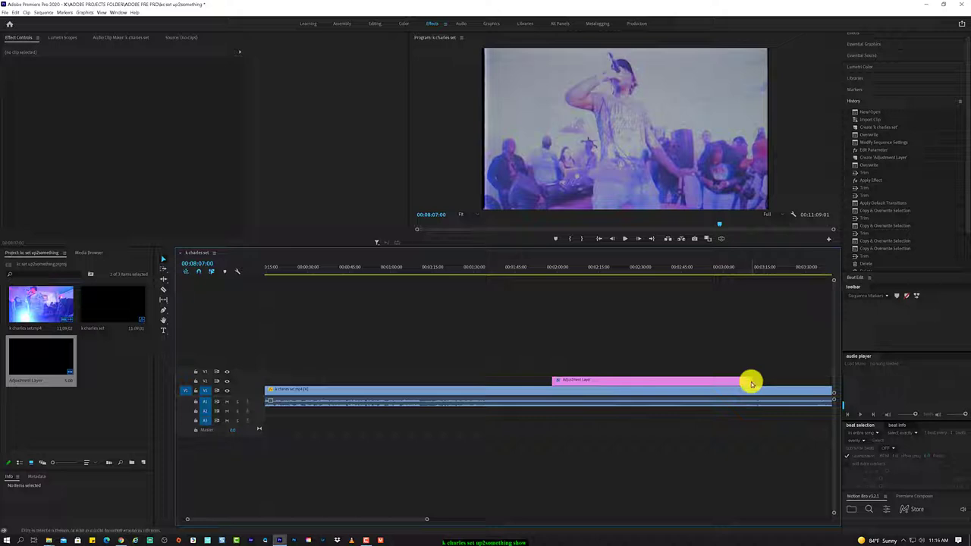
pyautogui.click(750, 381)
# Select the opening clip's cross-dissolve and move the playhead to 00:00:00.
pyautogui.scroll(2, 713, 395)
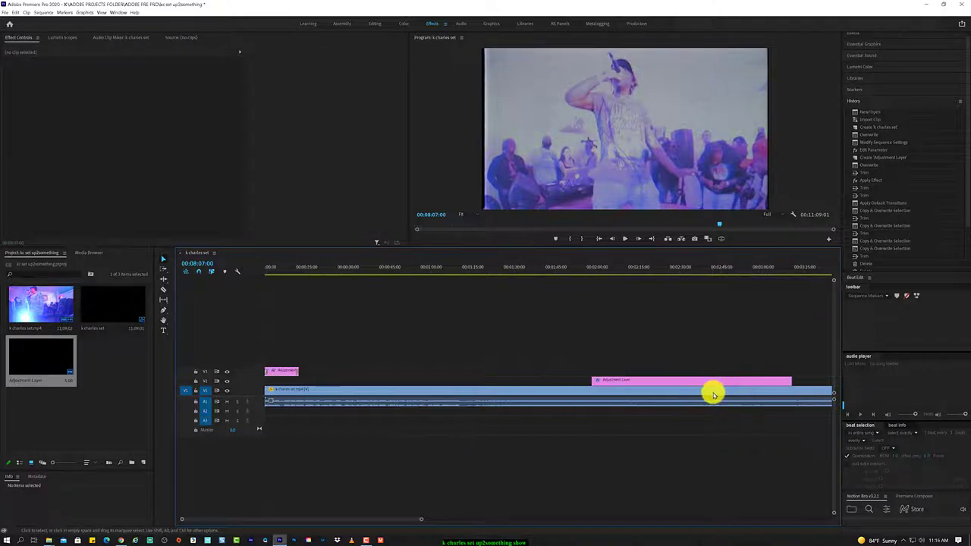
pyautogui.click(299, 371)
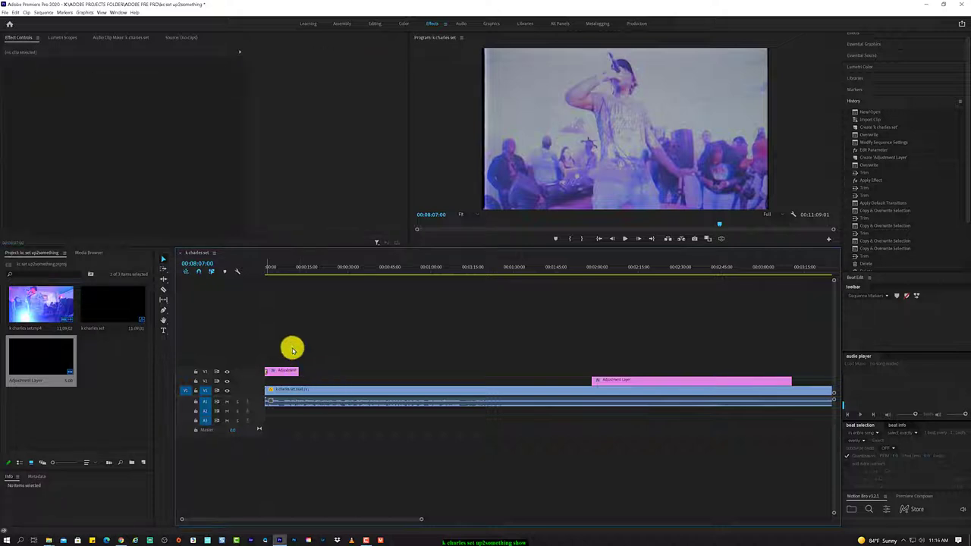
pyautogui.click(270, 270)
# Play the sequence from 00:00:00, pausing and resuming to review the blue-tinted footage.
pyautogui.press('space')
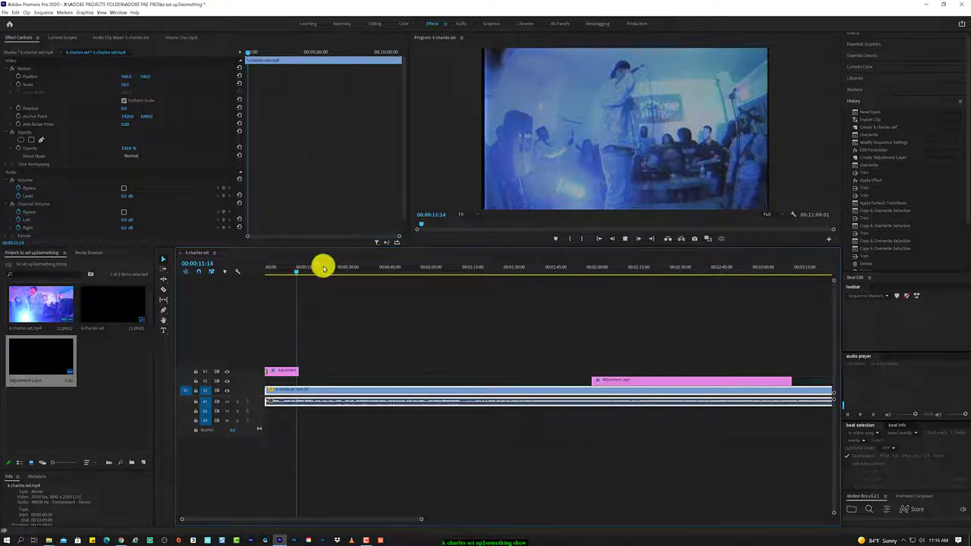
pyautogui.click(624, 241)
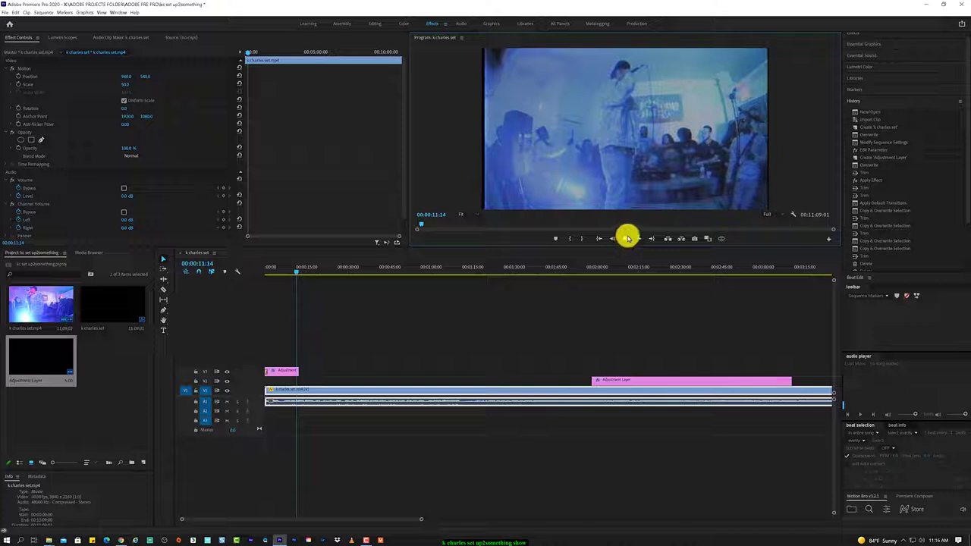
pyautogui.click(627, 239)
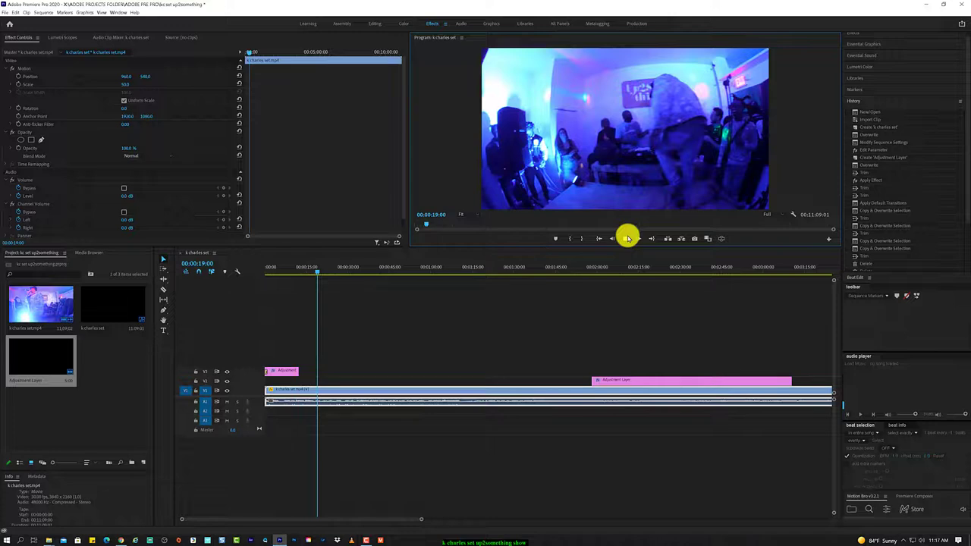
pyautogui.click(627, 238)
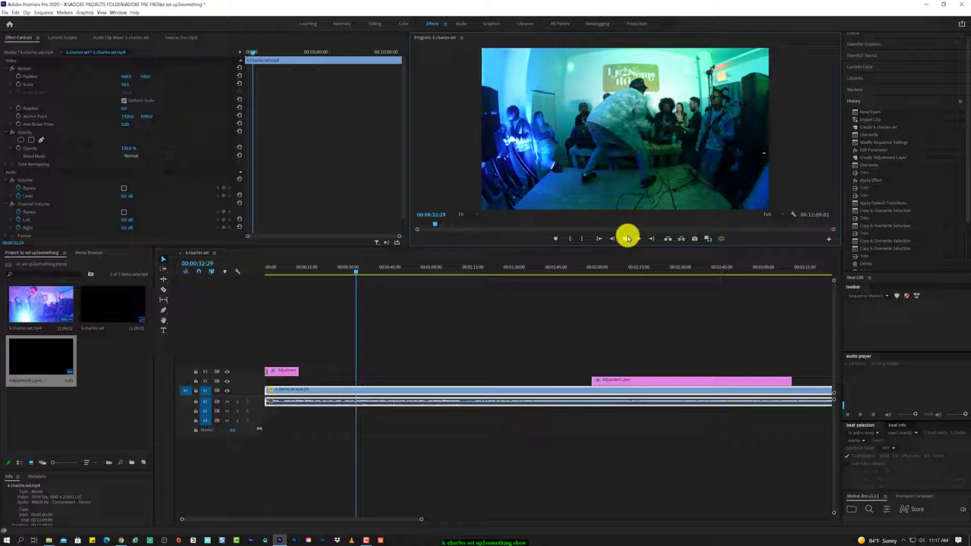
pyautogui.click(627, 238)
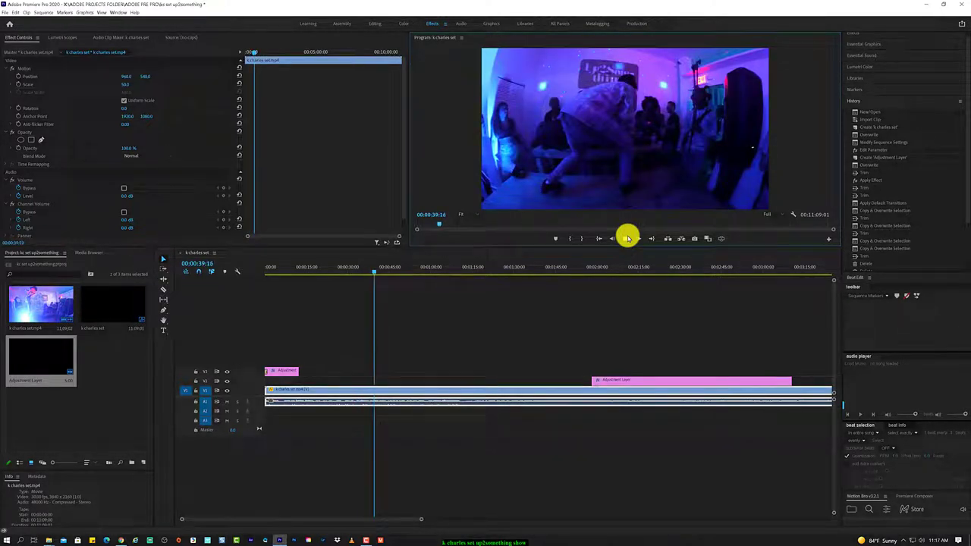
pyautogui.click(628, 238)
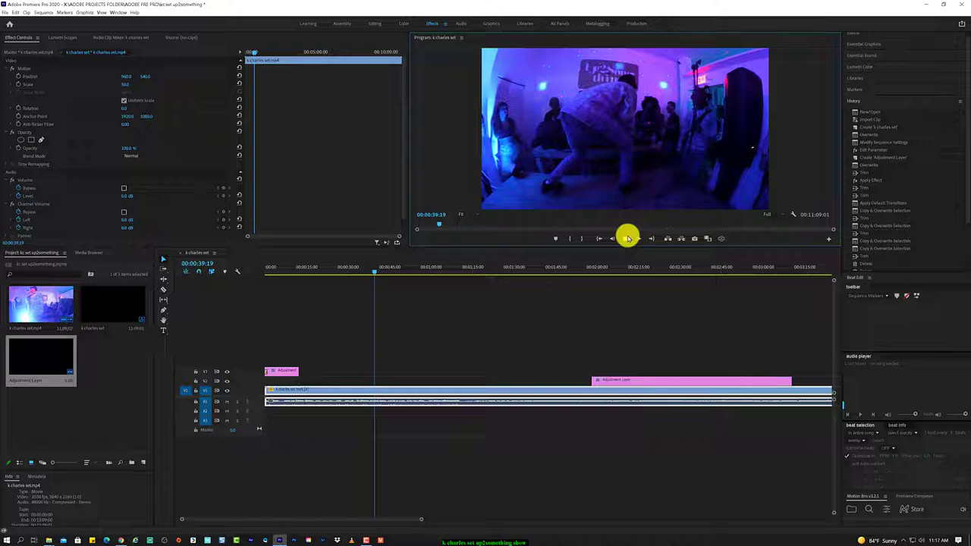
pyautogui.click(628, 238)
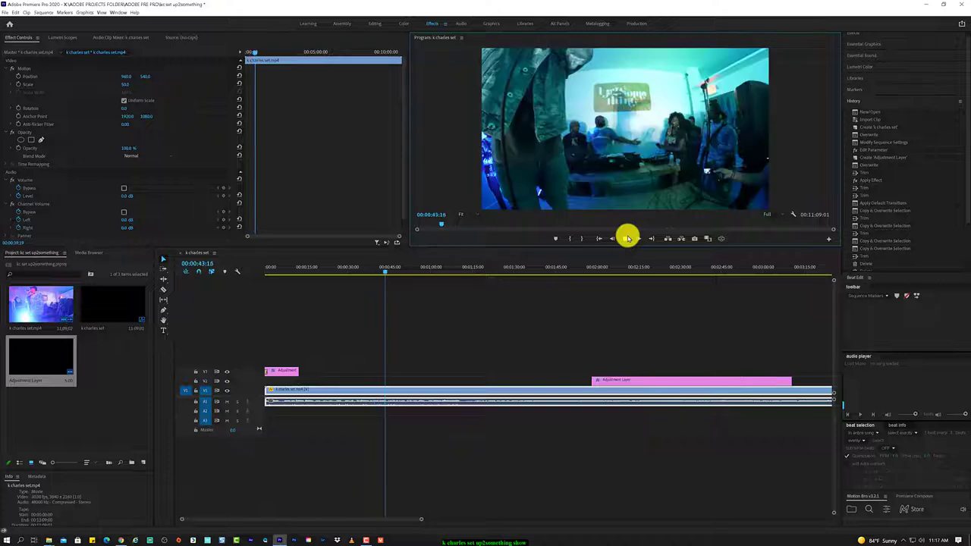
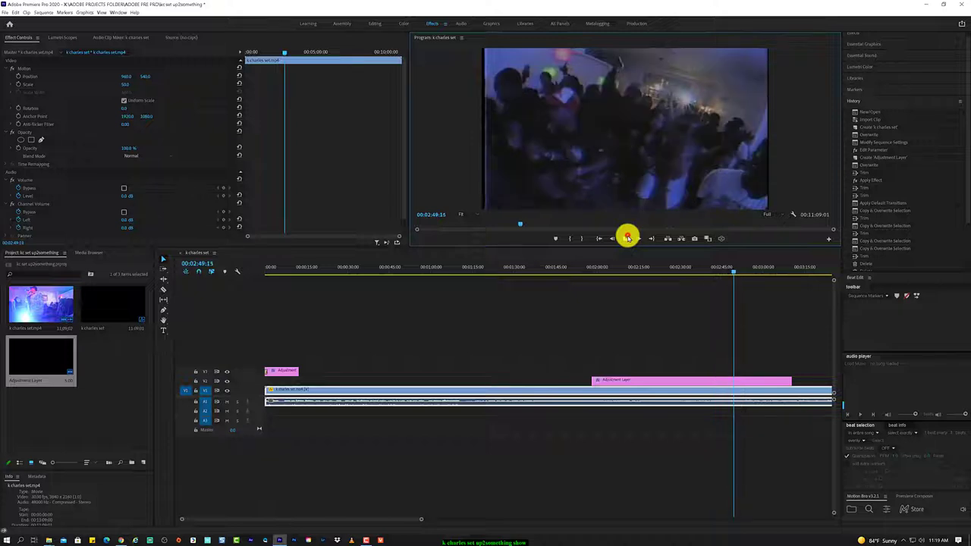
# Play the sequence briefly in the Program Monitor, then stop the preview.
pyautogui.click(627, 237)
pyautogui.click(627, 238)
pyautogui.click(360, 538)
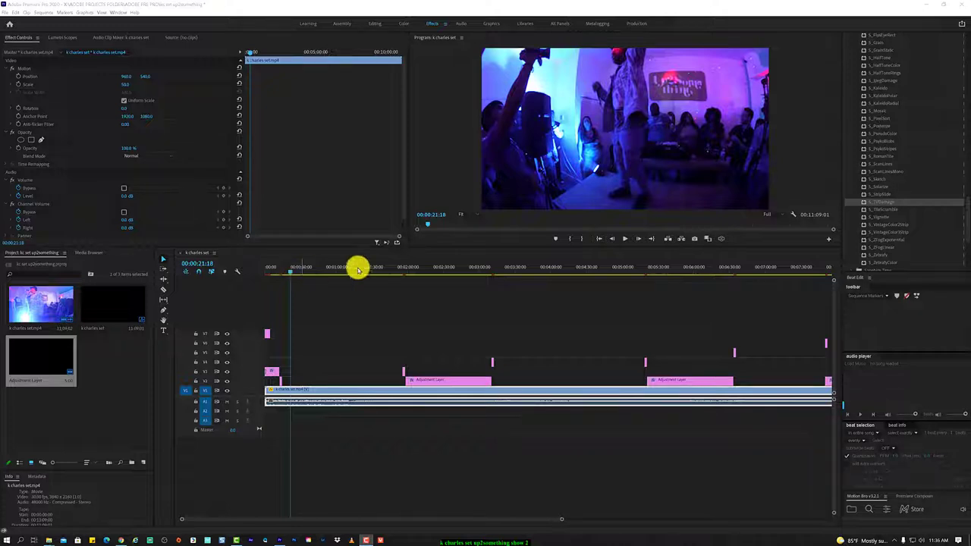
# Apply S_Posterize to the Adjustment Layer and a short adjustment clip on V3.
pyautogui.scroll(1, 882, 211)
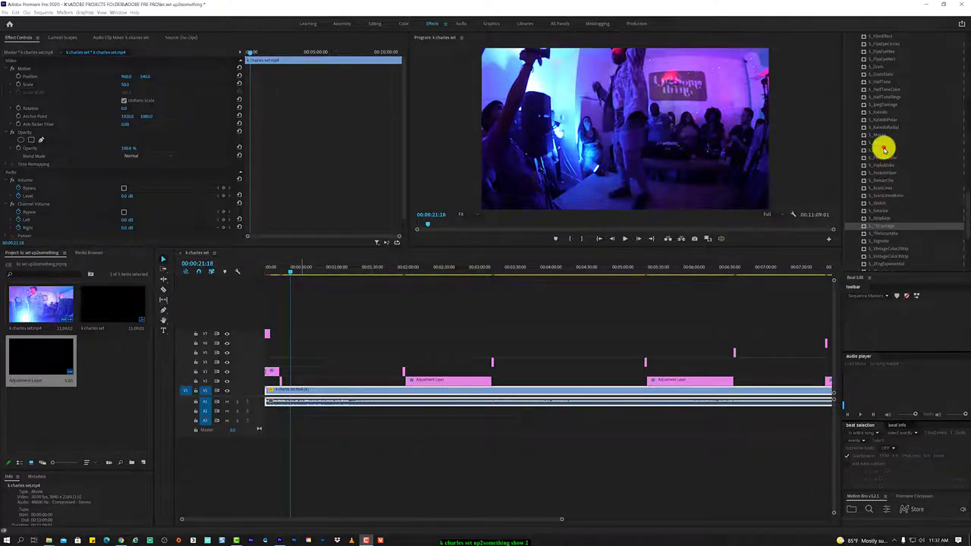
pyautogui.click(884, 150)
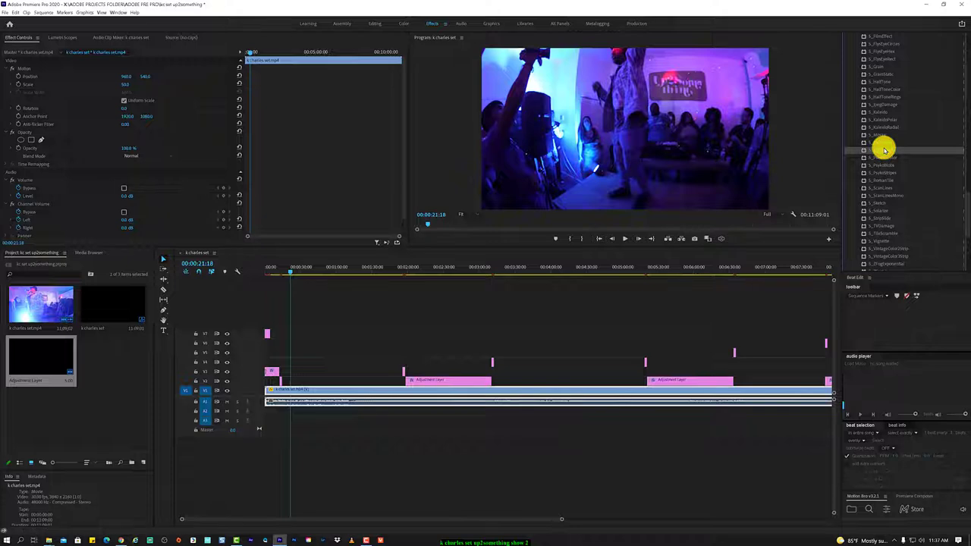
pyautogui.moveTo(884, 150); pyautogui.dragTo(57, 358)
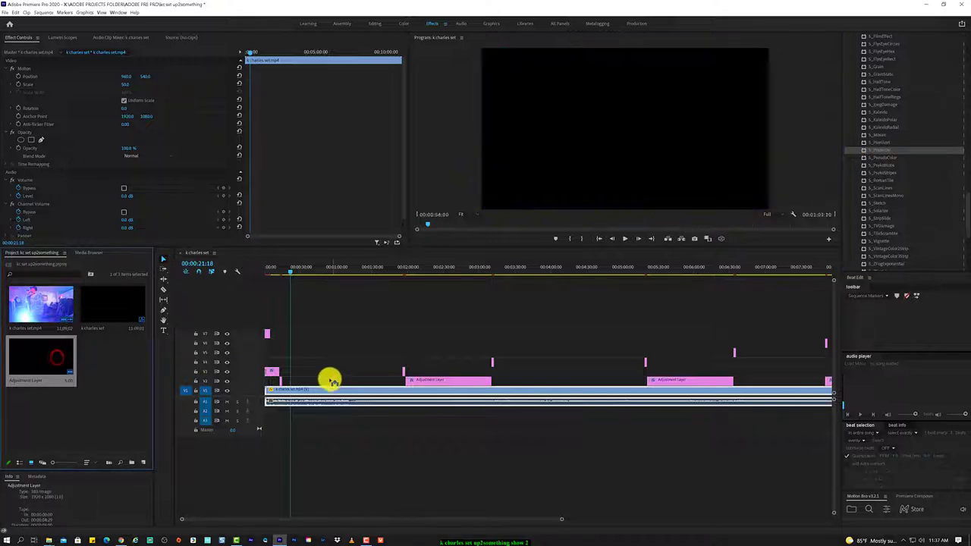
pyautogui.moveTo(331, 379); pyautogui.dragTo(341, 379)
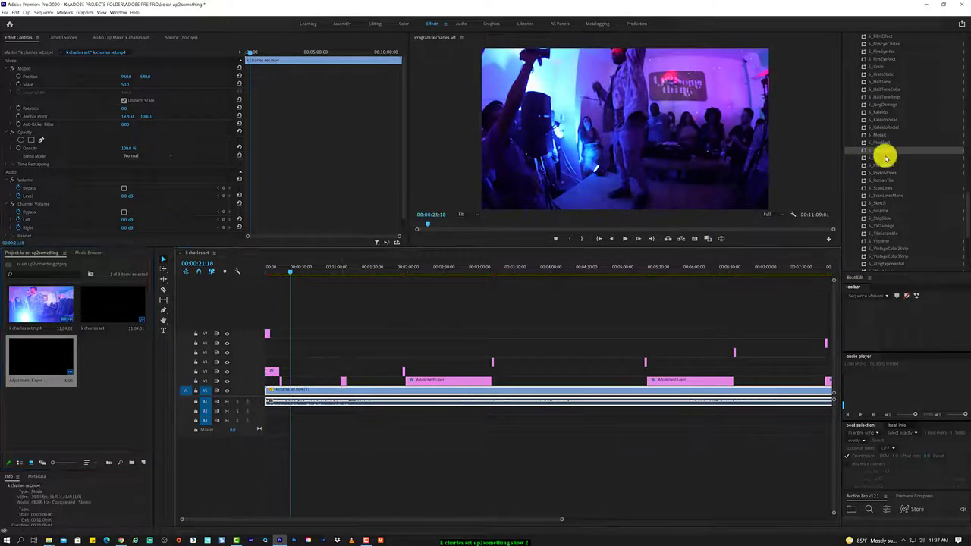
pyautogui.moveTo(891, 152); pyautogui.dragTo(345, 379)
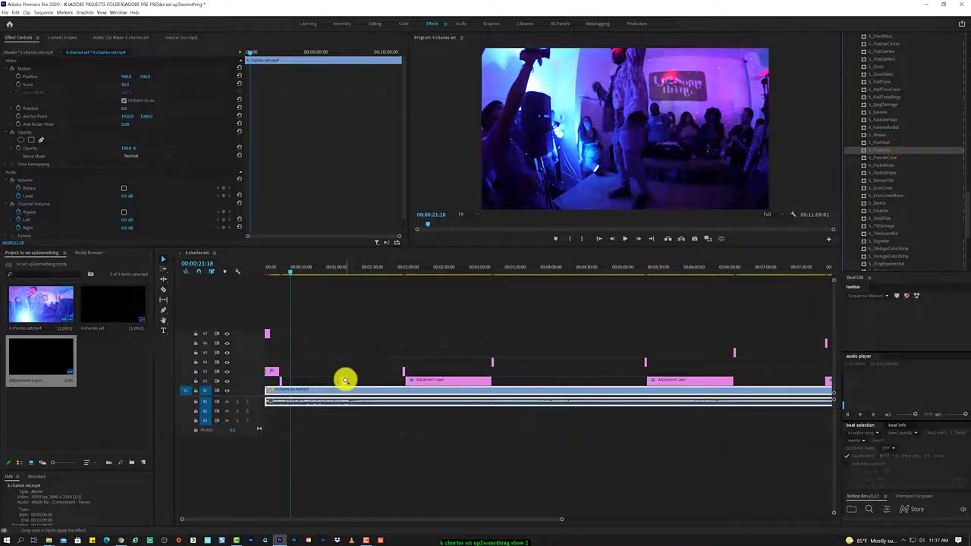
# Preview the posterize effect by playing from the new adjustment layer.
pyautogui.click(343, 267)
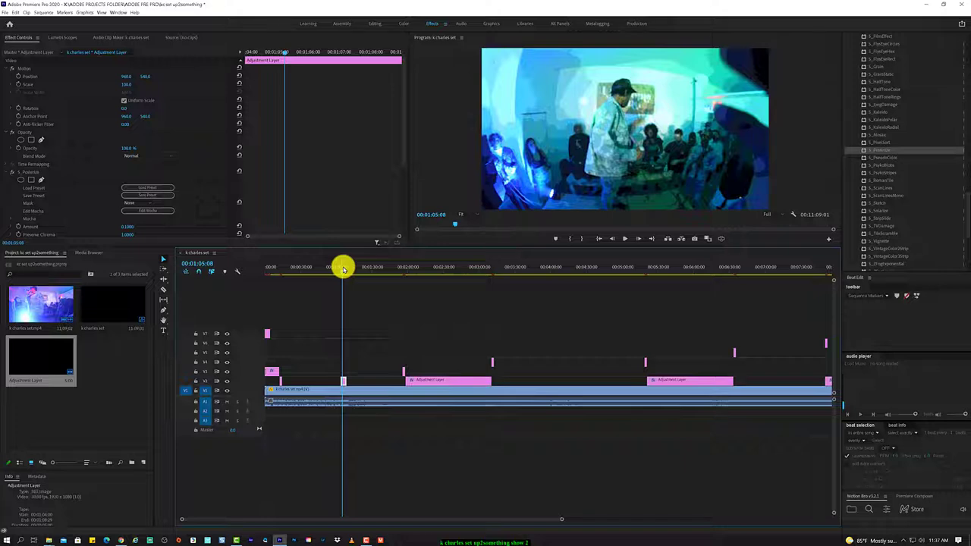
pyautogui.press('space')
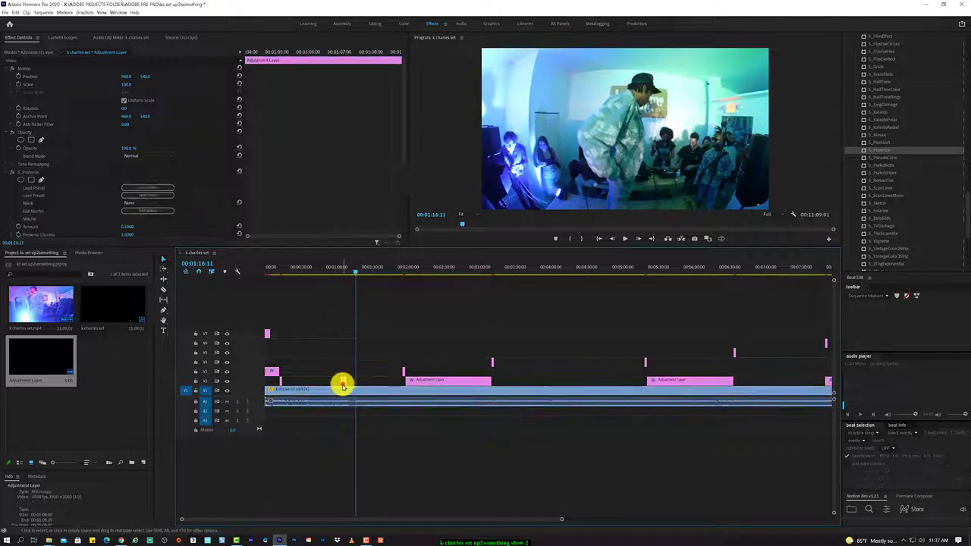
pyautogui.press('space')
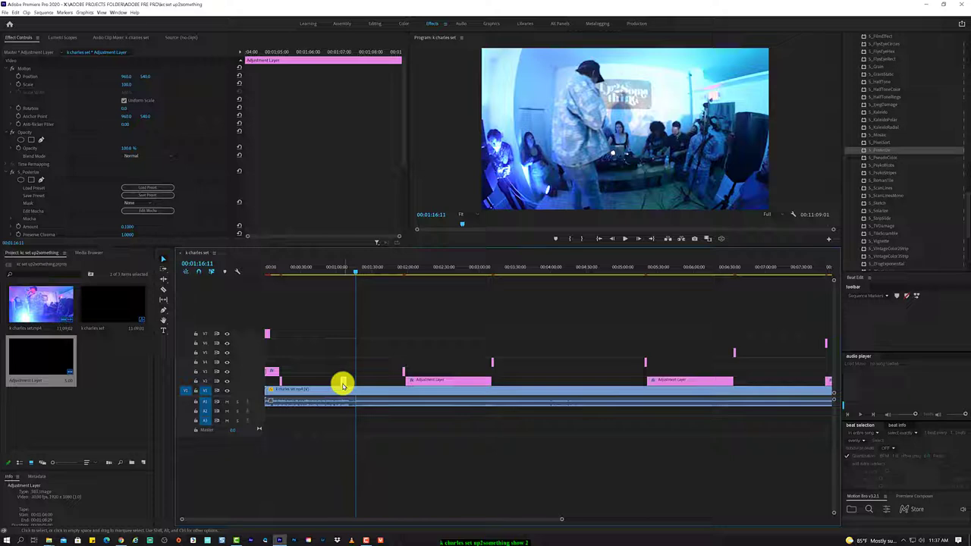
# Slide the short V2 clip later and scrub the performance to 00:04:20:23.
pyautogui.moveTo(342, 385); pyautogui.dragTo(784, 371)
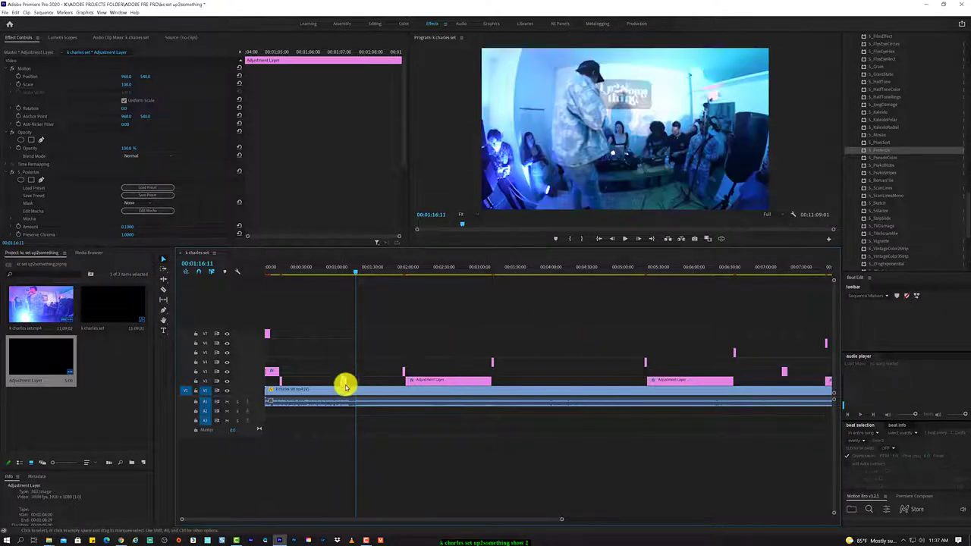
pyautogui.moveTo(342, 384); pyautogui.dragTo(555, 370)
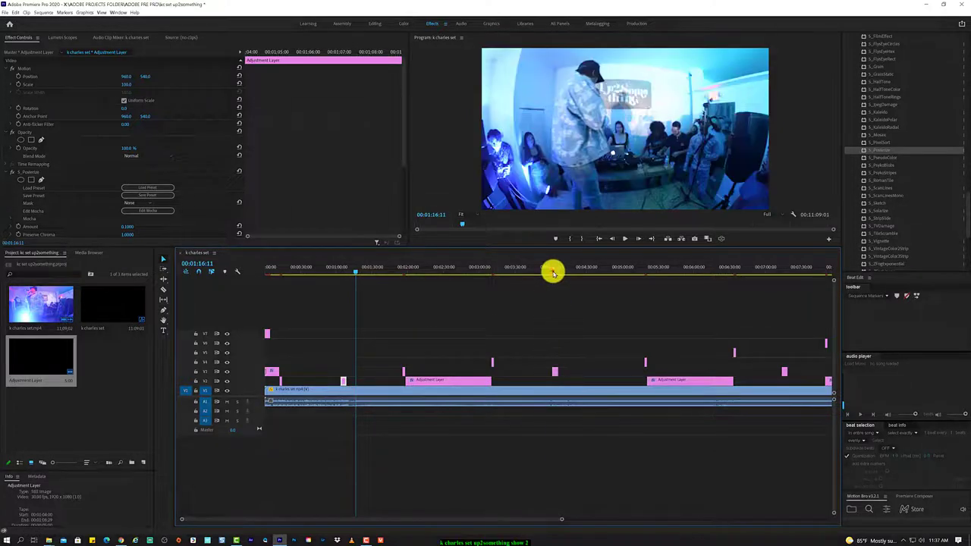
pyautogui.click(554, 272)
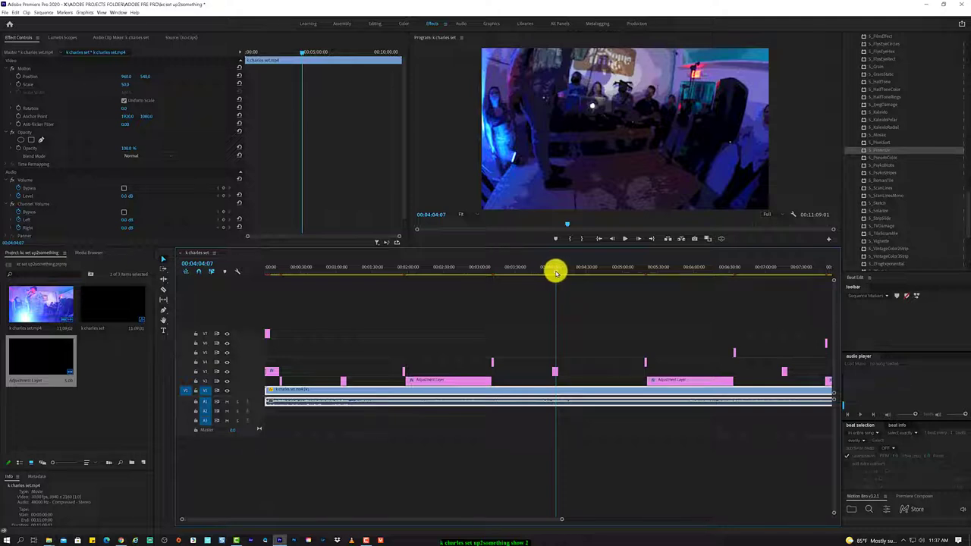
pyautogui.moveTo(556, 272); pyautogui.dragTo(576, 273)
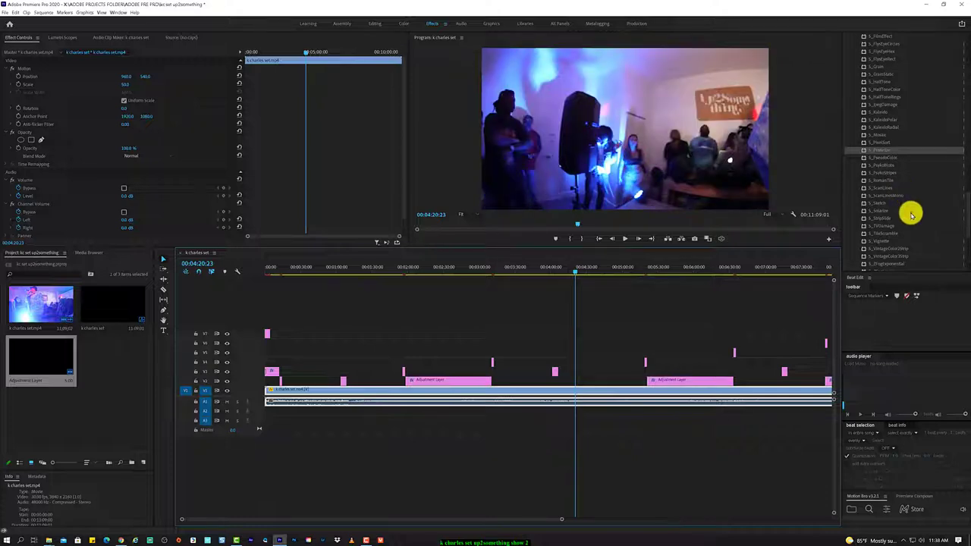
# Browse the S_ glitch effects and select S_DigitalDamage.
pyautogui.click(912, 218)
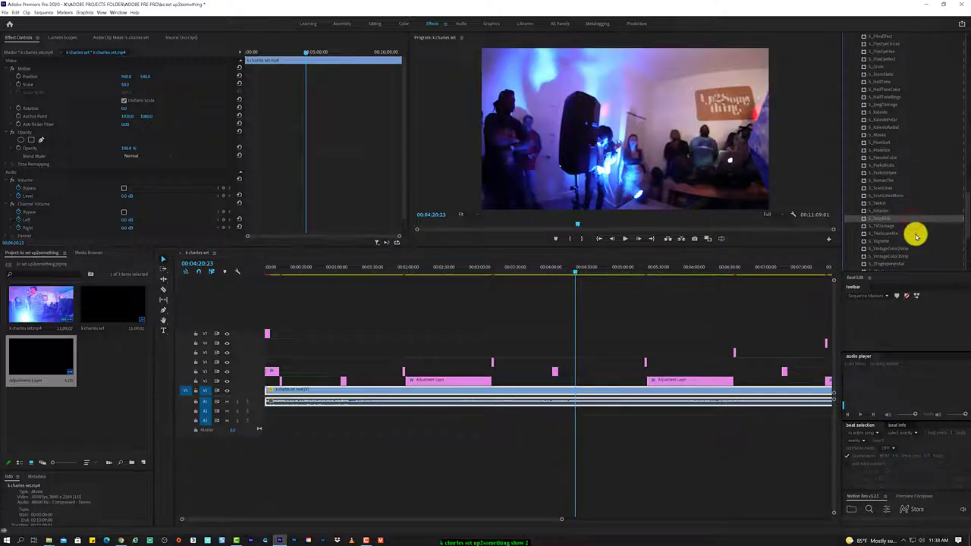
pyautogui.click(917, 234)
pyautogui.scroll(3, 917, 237)
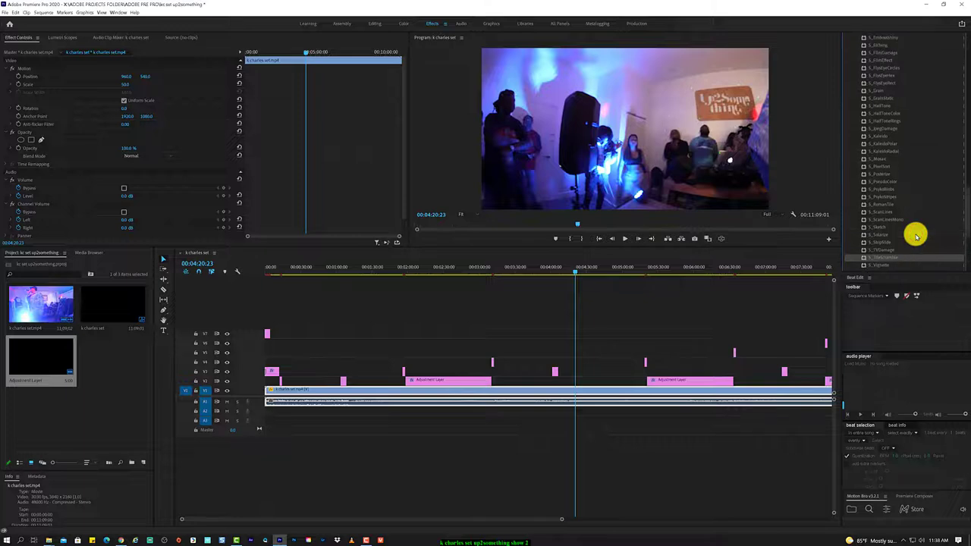
pyautogui.scroll(1, 918, 220)
pyautogui.scroll(1, 923, 121)
pyautogui.scroll(1, 924, 96)
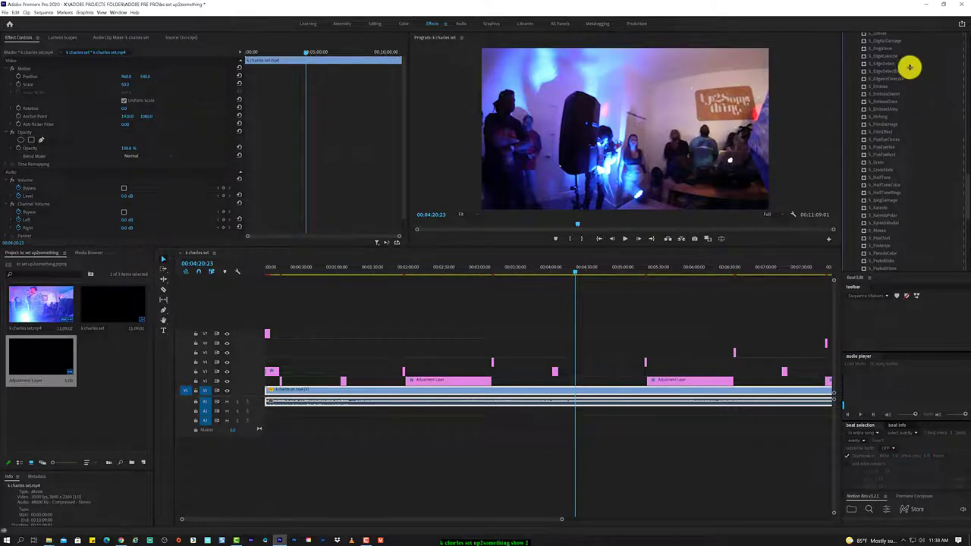
pyautogui.click(896, 44)
# Add a short Adjustment Layer on V3 carrying S_DigitalDamage and check its effect.
pyautogui.moveTo(38, 360); pyautogui.dragTo(615, 371)
pyautogui.moveTo(888, 41); pyautogui.dragTo(615, 373)
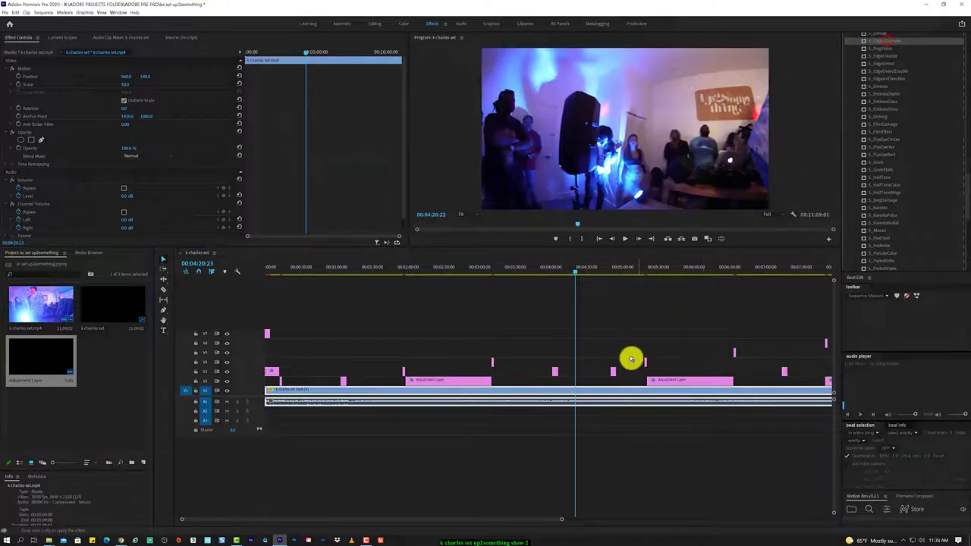
pyautogui.click(615, 372)
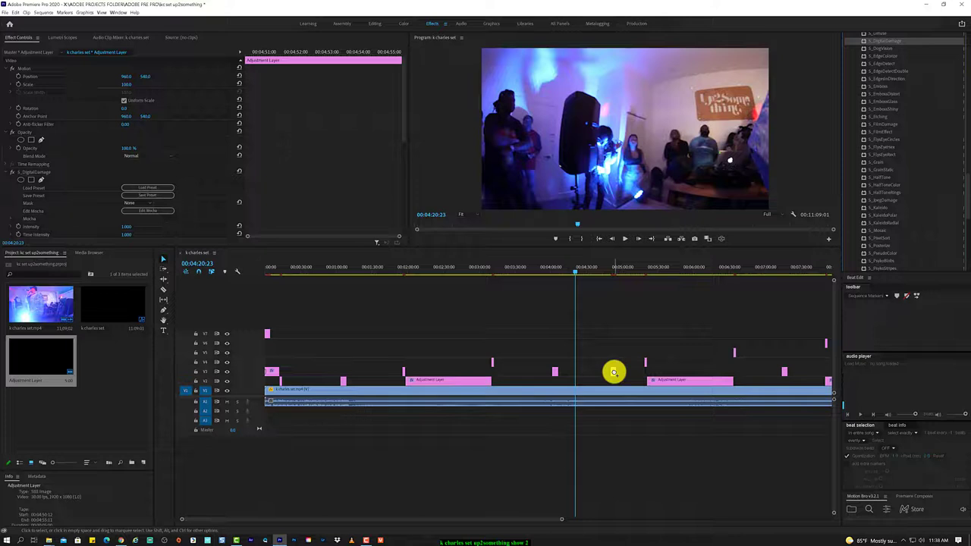
pyautogui.click(367, 539)
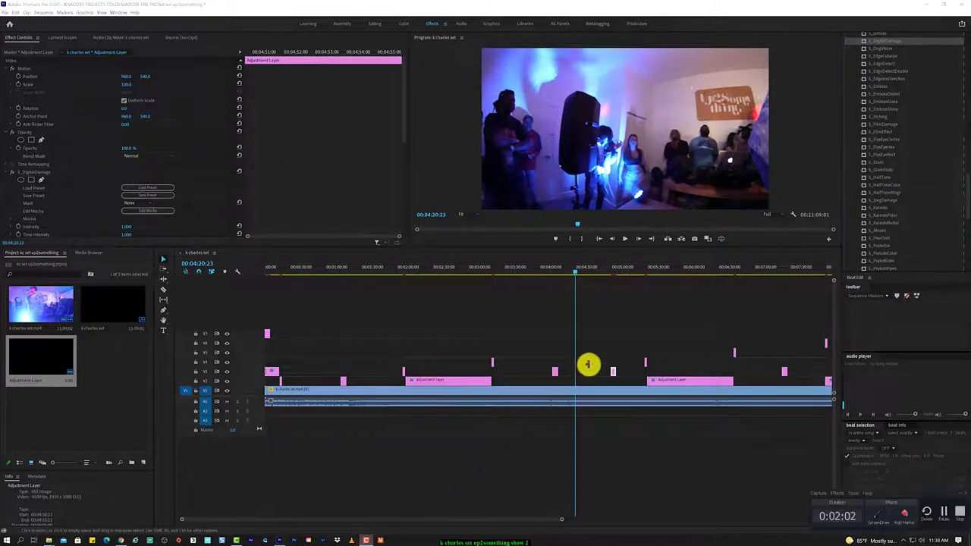
pyautogui.click(632, 328)
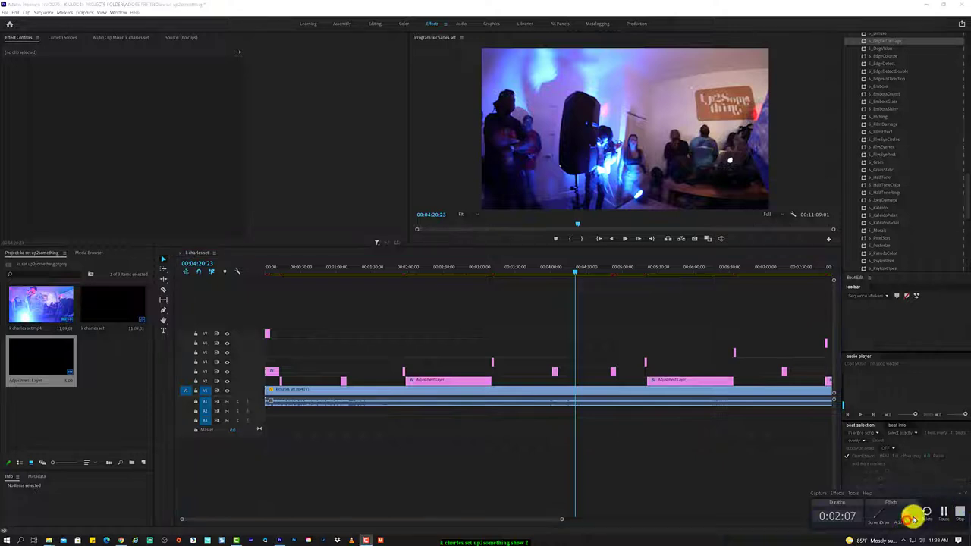
pyautogui.click(957, 493)
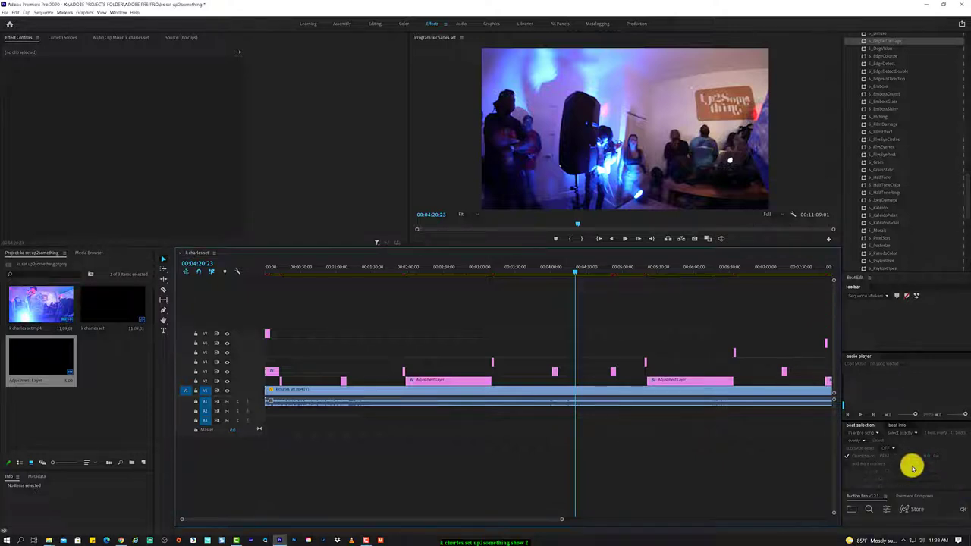
# Scrub between 00:04:04:26 and 00:04:52:19, then slide the DigitalDamage layer right.
pyautogui.click(562, 270)
pyautogui.moveTo(563, 271); pyautogui.dragTo(558, 271)
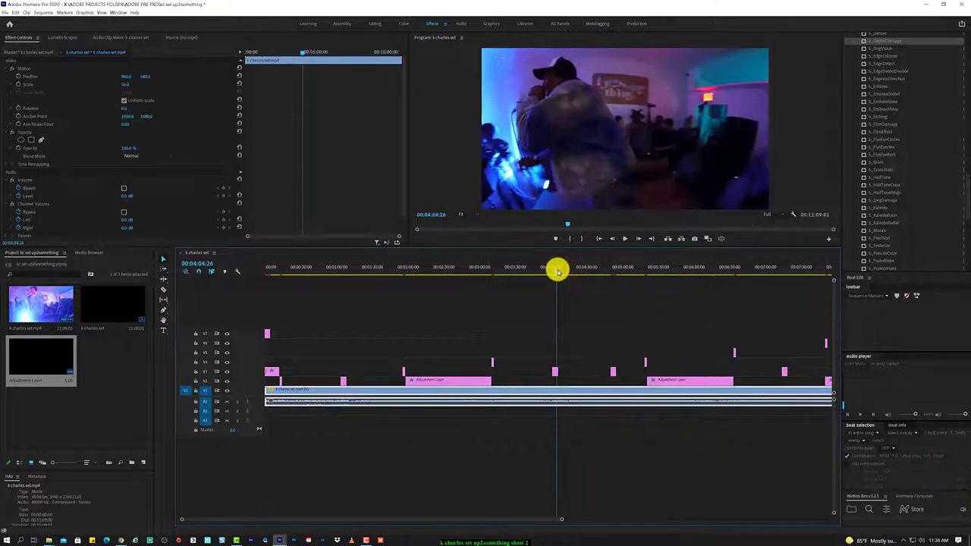
pyautogui.click(613, 269)
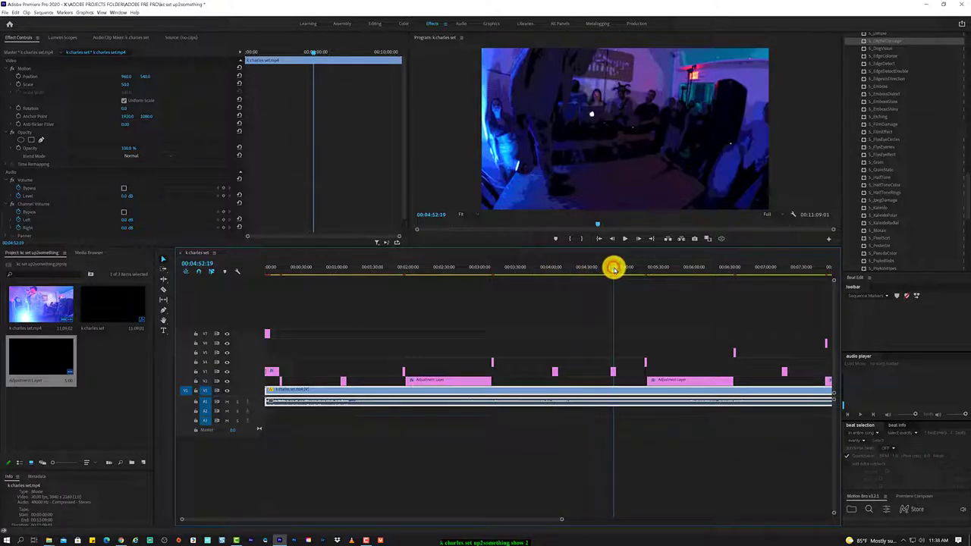
pyautogui.click(612, 372)
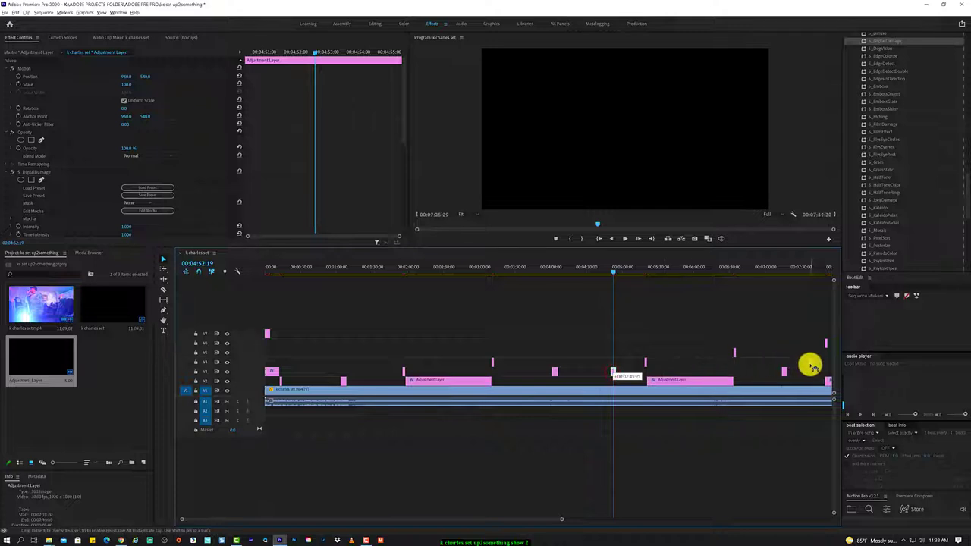
pyautogui.moveTo(682, 364); pyautogui.dragTo(809, 367)
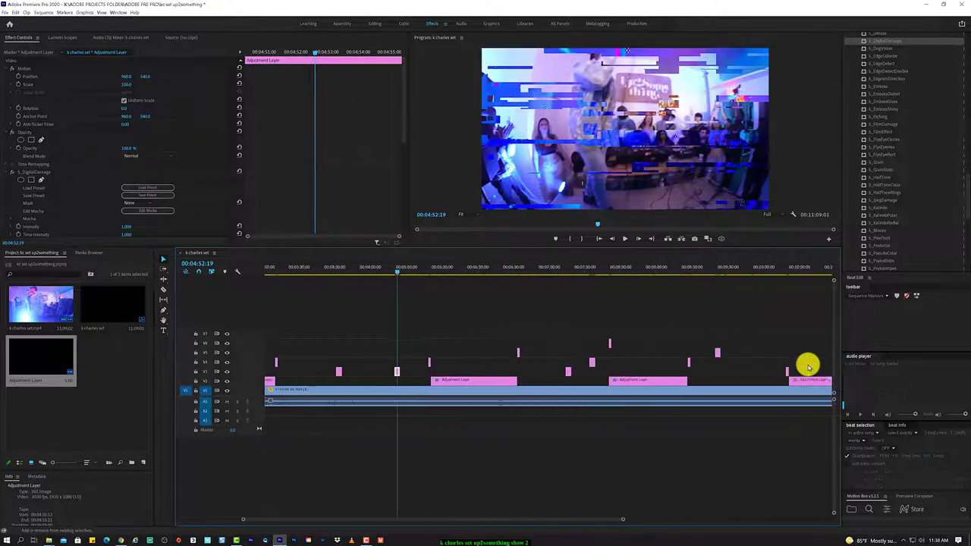
pyautogui.hscroll(5, 806, 369)
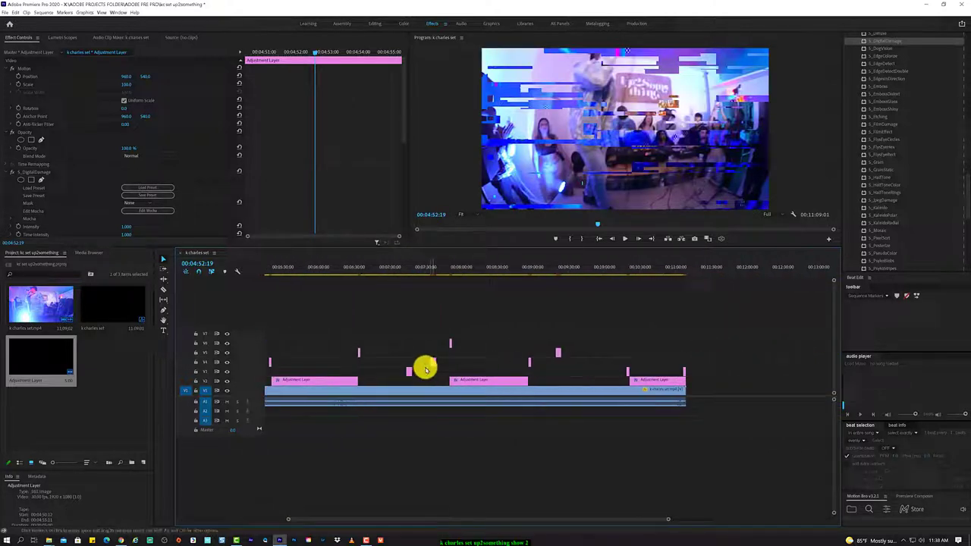
# Move the short V4 clip later and return the playhead to 00:00:00:00.
pyautogui.moveTo(433, 362); pyautogui.dragTo(592, 362)
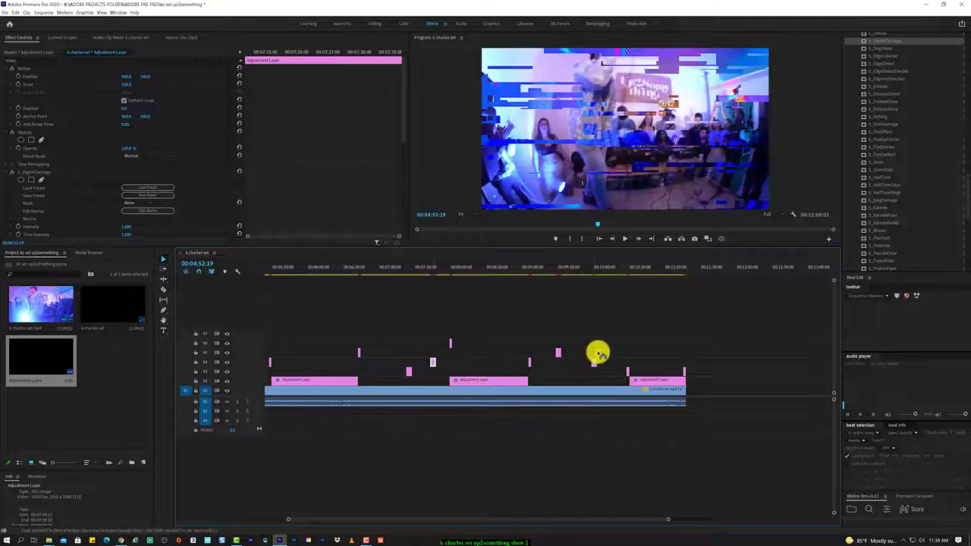
pyautogui.click(612, 314)
pyautogui.hscroll(-3, 603, 315)
pyautogui.hscroll(-2, 599, 314)
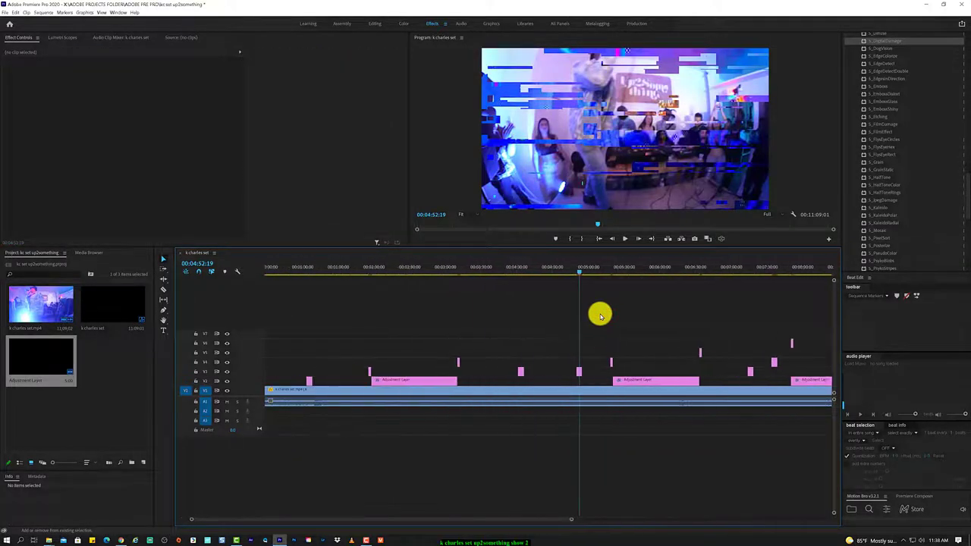
pyautogui.hscroll(-2, 599, 314)
pyautogui.click(284, 270)
pyautogui.moveTo(283, 270); pyautogui.dragTo(250, 266)
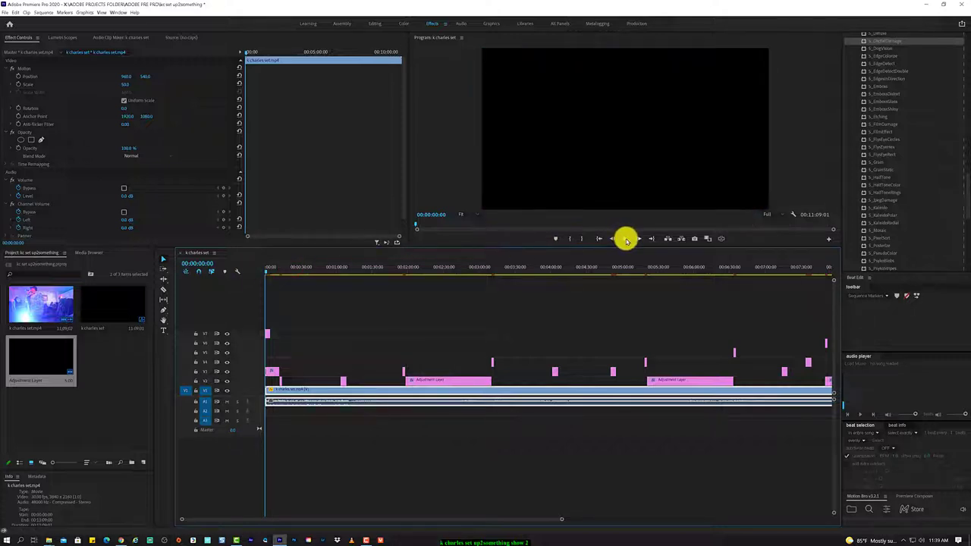
# Play the glitched sequence from the start, pausing near 6 s and stopping at 00:00:17:17.
pyautogui.click(625, 239)
pyautogui.click(626, 240)
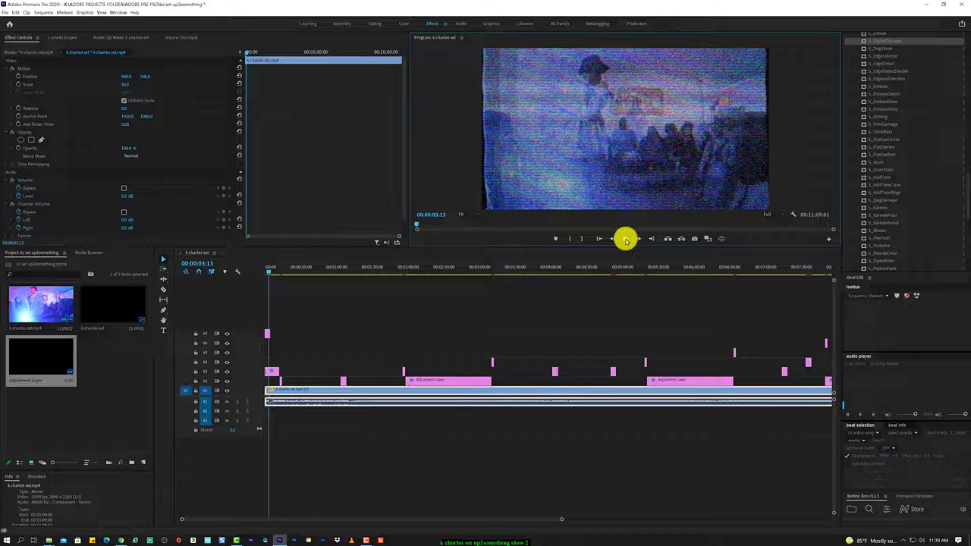
pyautogui.click(625, 240)
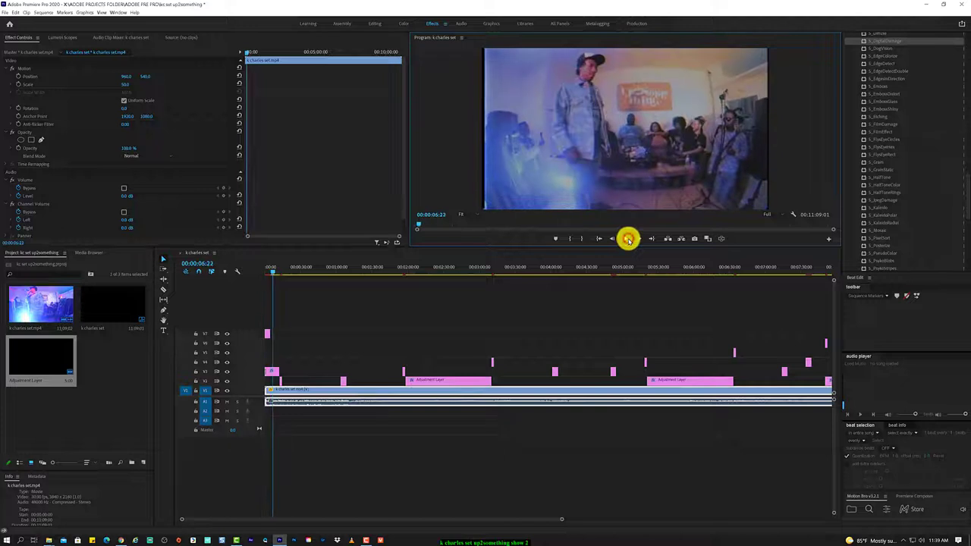
pyautogui.click(627, 239)
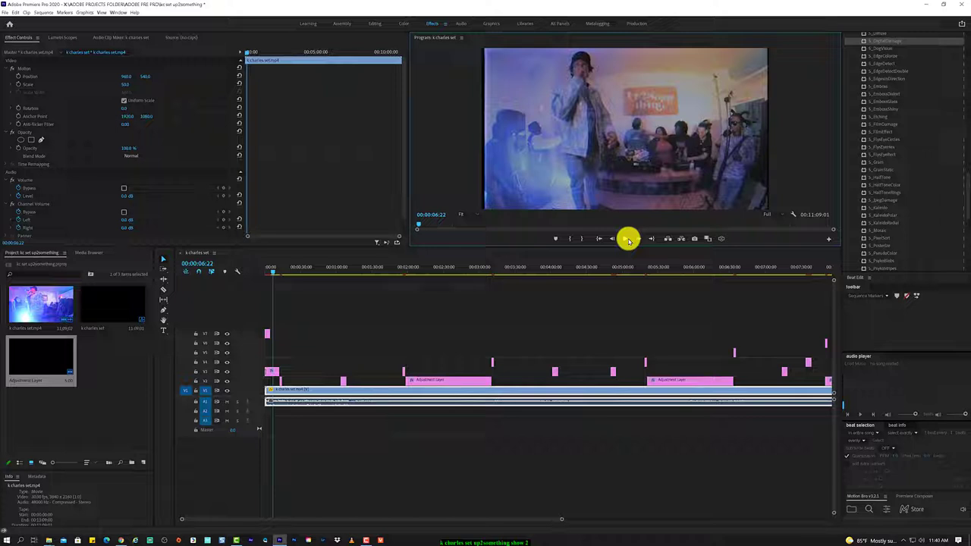
pyautogui.click(627, 240)
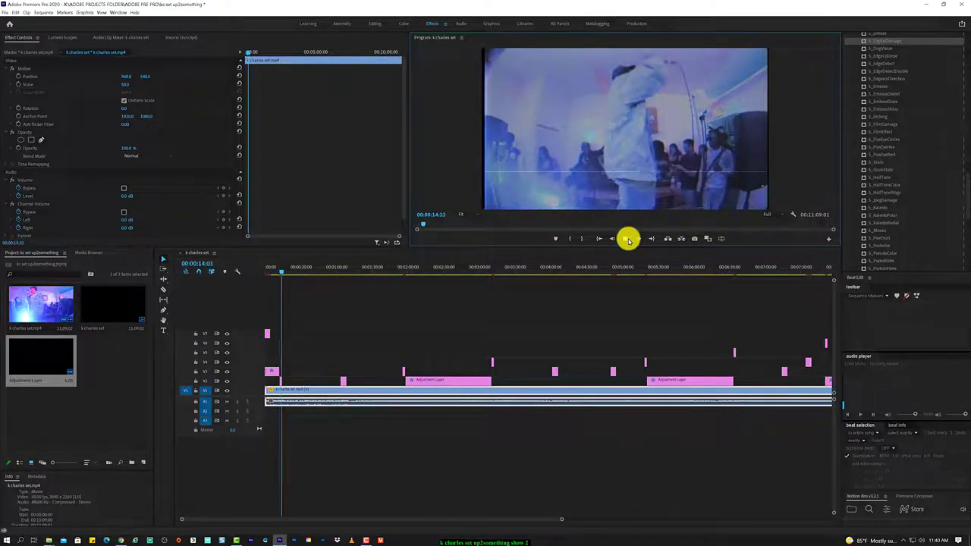
pyautogui.click(627, 240)
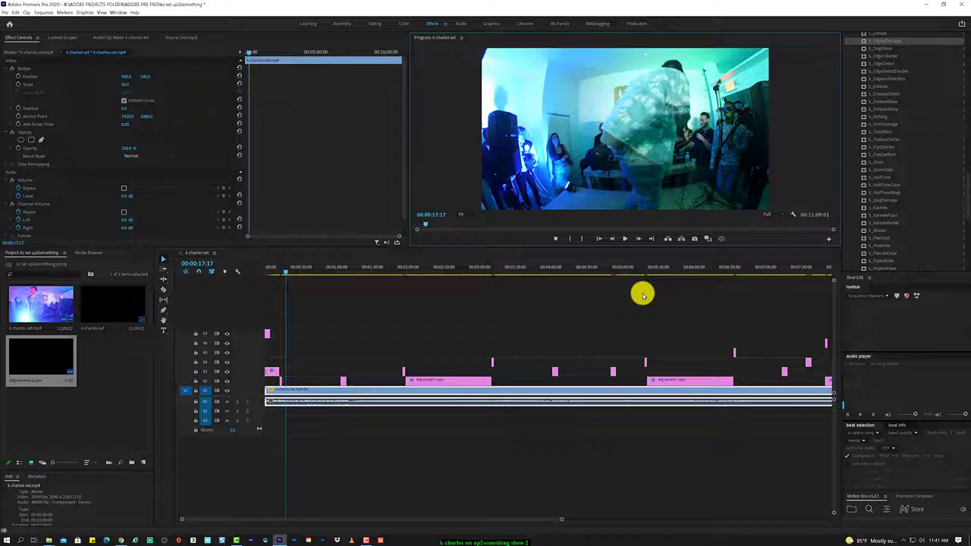
pyautogui.click(42, 13)
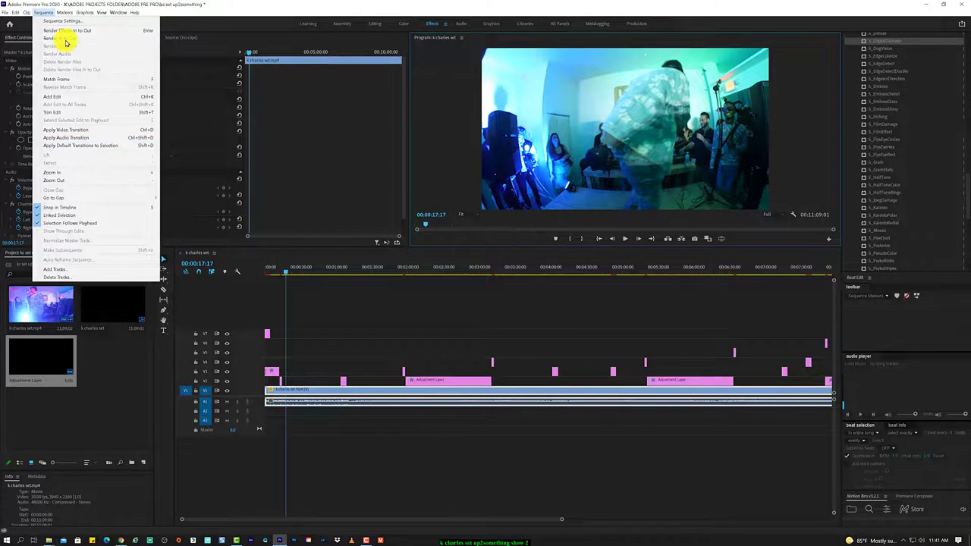
# Bring up the File > Export submenu with Media highlighted.
pyautogui.moveTo(13, 15)
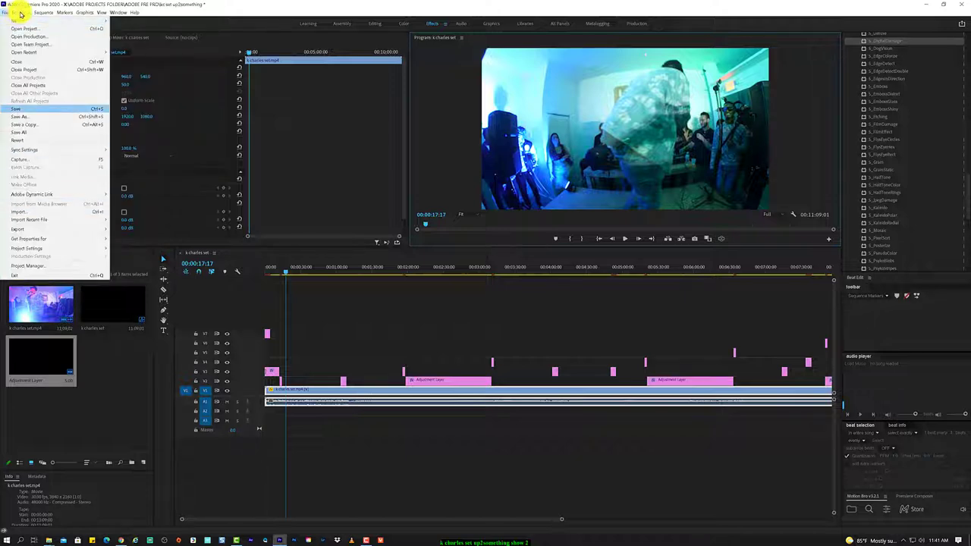
pyautogui.moveTo(57, 9)
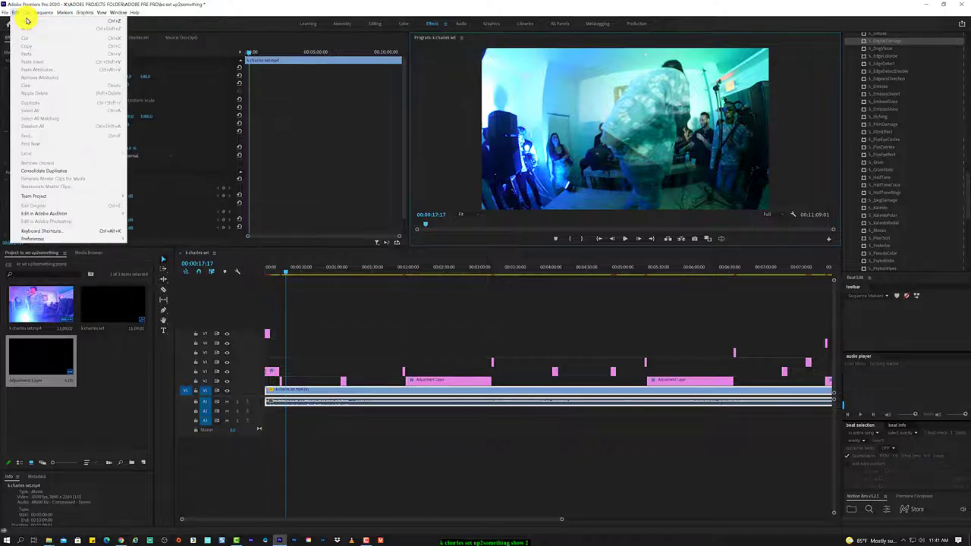
pyautogui.click(32, 13)
pyautogui.click(8, 13)
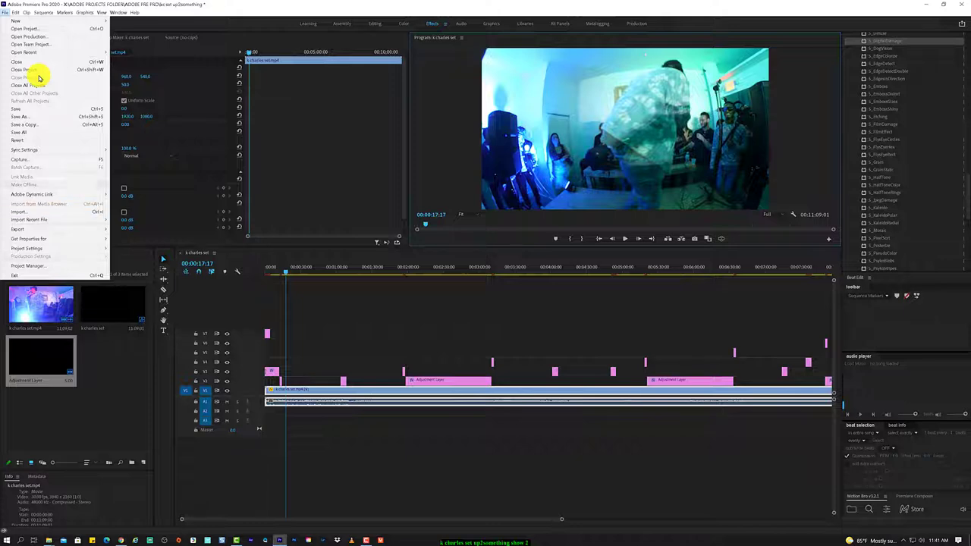
pyautogui.press('Up')
pyautogui.press('Up')
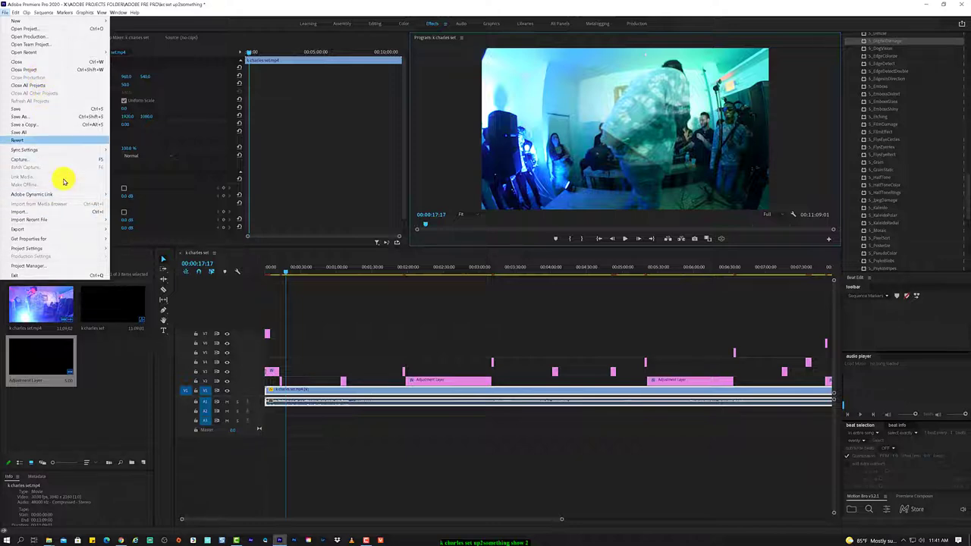
pyautogui.press('Down')
pyautogui.press('Down')
pyautogui.press('Down')
pyautogui.press('Down')
pyautogui.press('Down')
pyautogui.press('Down')
pyautogui.press('Up')
pyautogui.press('Up')
pyautogui.press('Up')
pyautogui.press('Right')
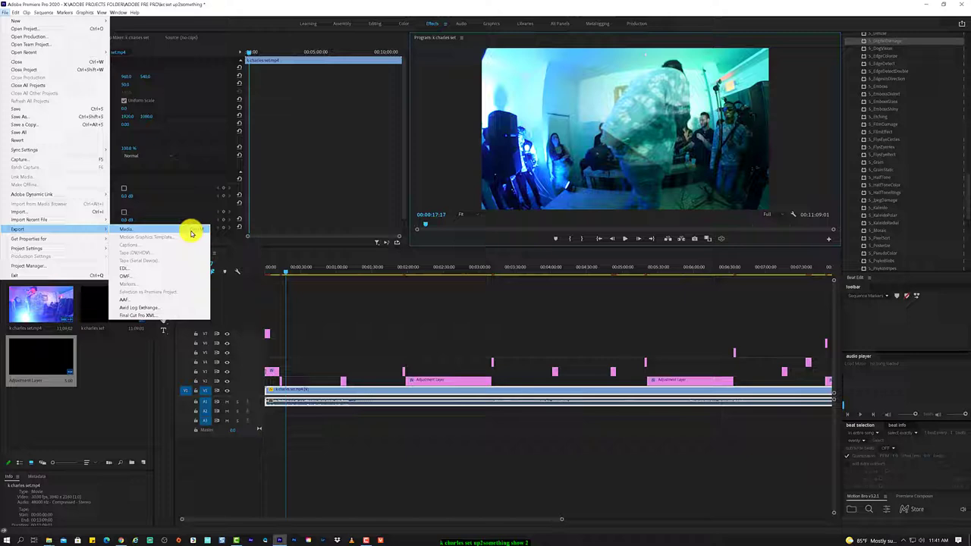
# Open H.264 Export Settings via Export > Media and enable Render at Maximum Depth.
pyautogui.click(192, 232)
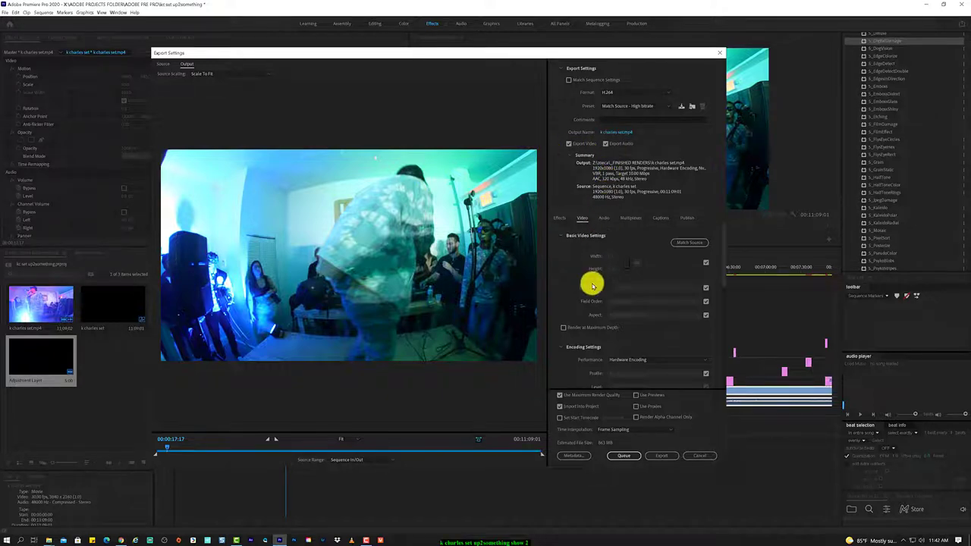
pyautogui.click(584, 327)
pyautogui.scroll(-5, 585, 317)
pyautogui.scroll(3, 588, 342)
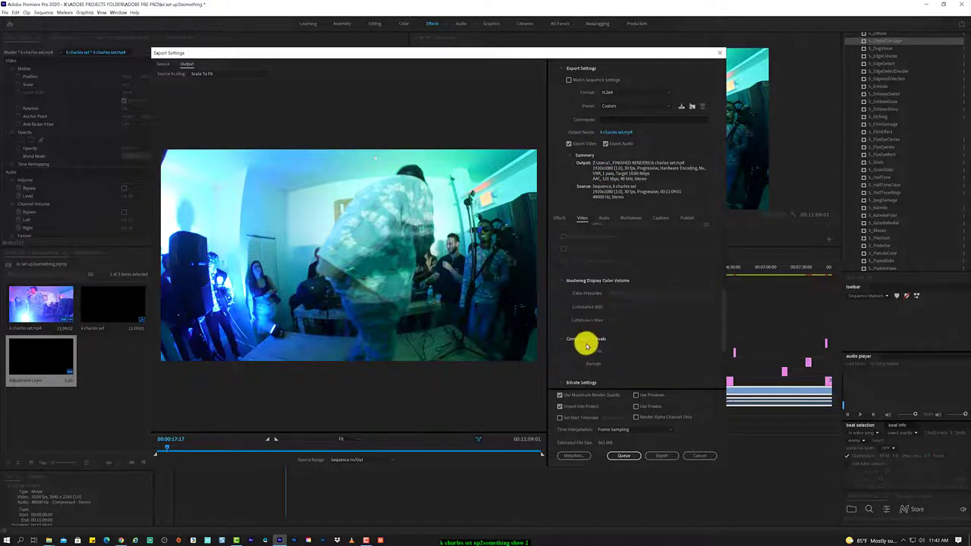
pyautogui.scroll(1, 565, 345)
pyautogui.scroll(1, 565, 343)
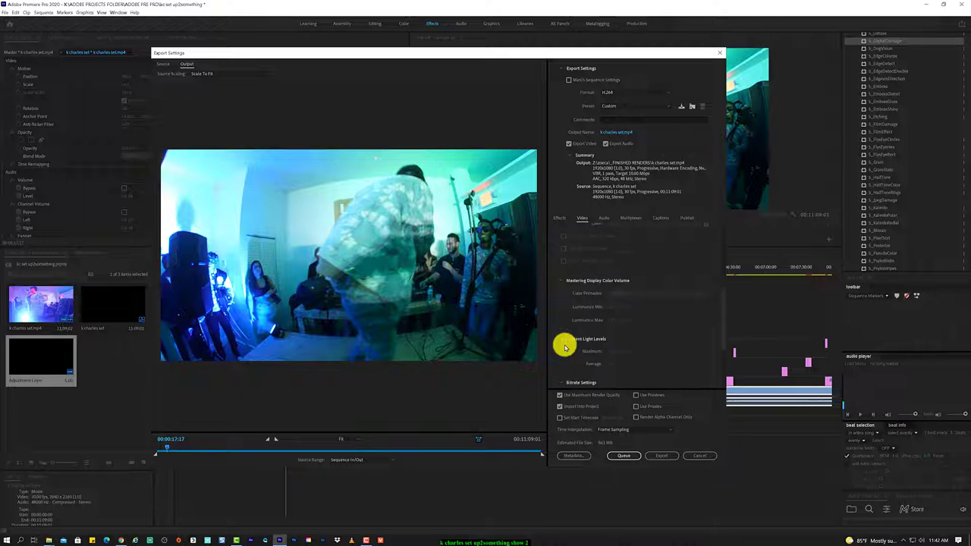
pyautogui.scroll(1, 565, 343)
pyautogui.scroll(1, 568, 297)
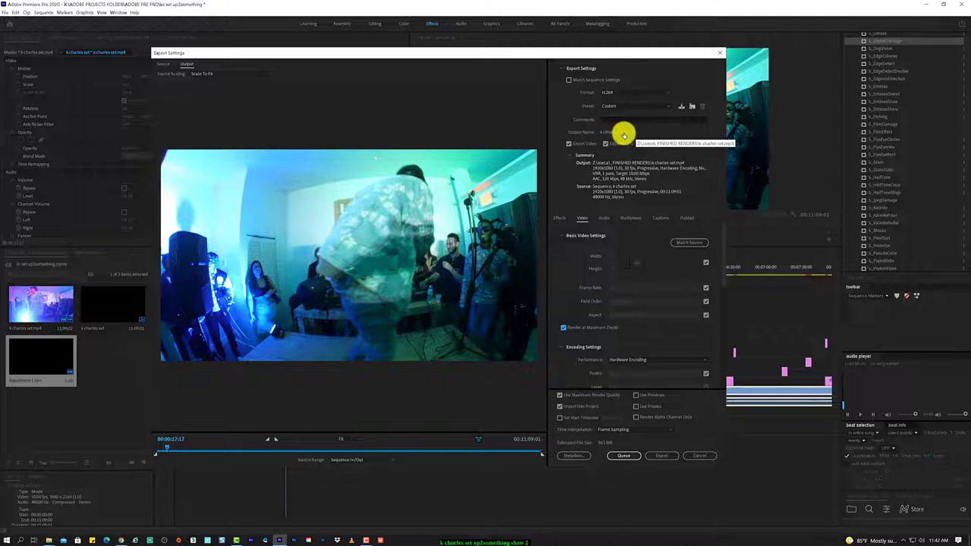
# Set the output to G:\RENDERS with the file name 'k charles set PR edit'.
pyautogui.click(627, 134)
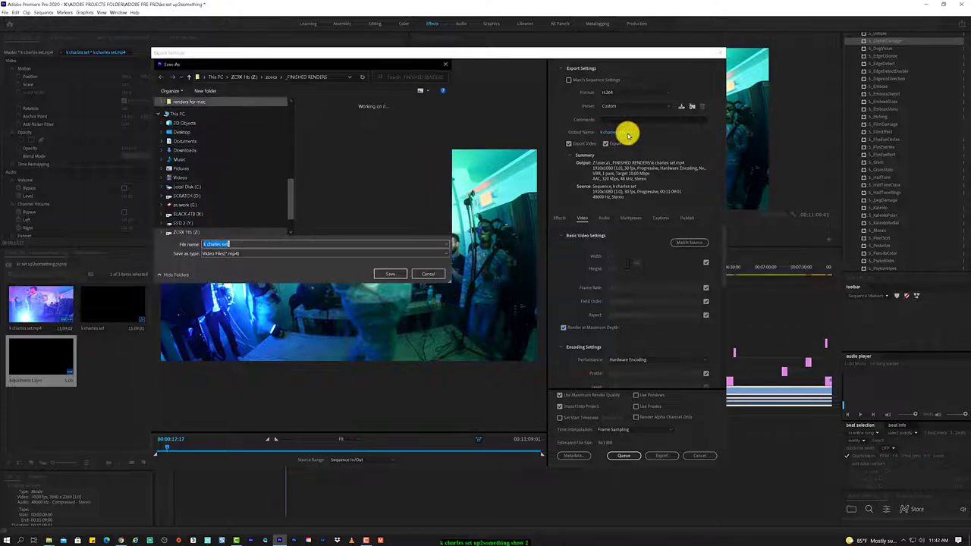
pyautogui.scroll(-1, 402, 178)
pyautogui.scroll(1, 403, 179)
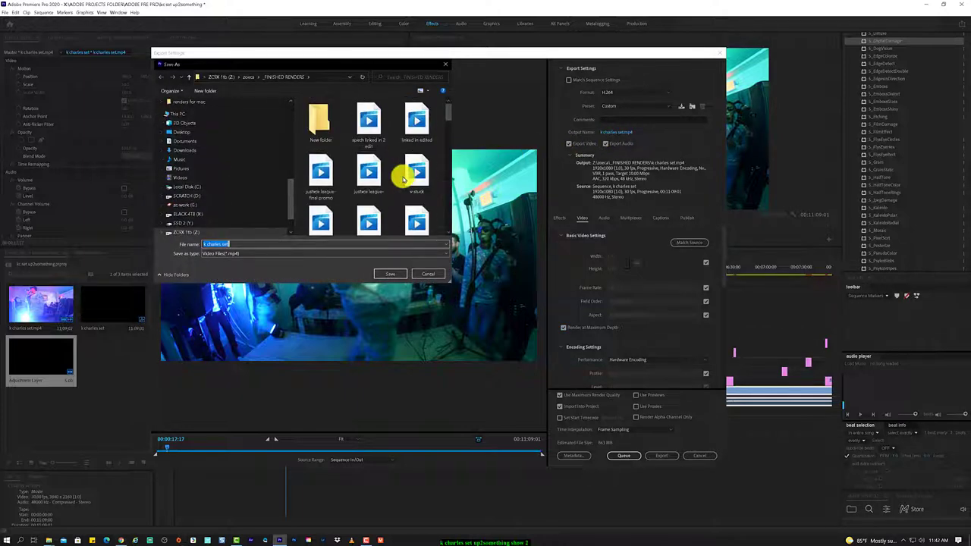
pyautogui.click(212, 195)
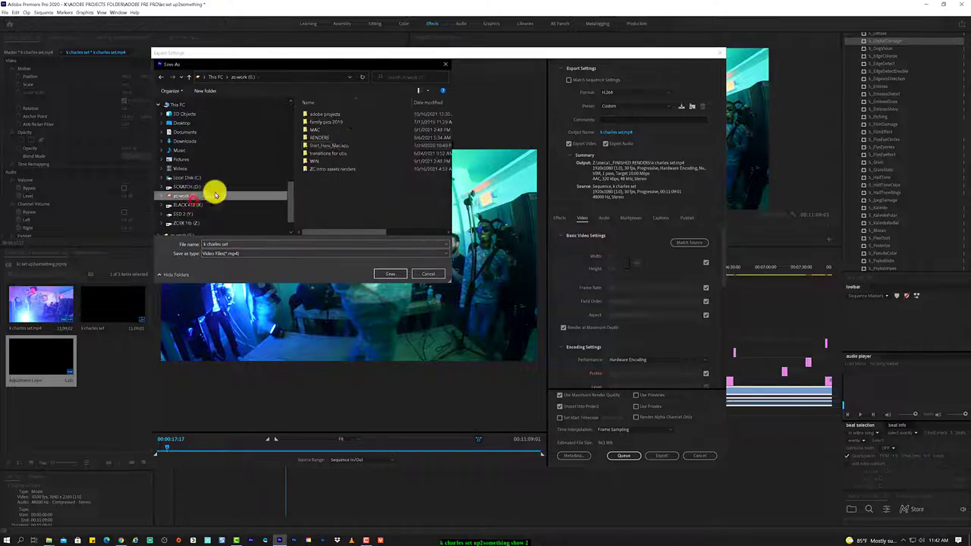
pyautogui.click(349, 143)
pyautogui.click(387, 273)
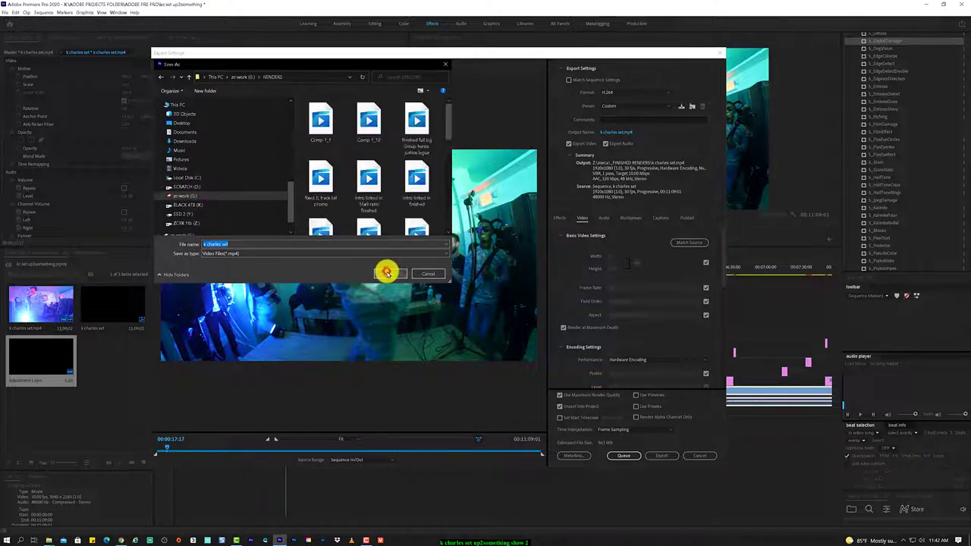
pyautogui.click(306, 242)
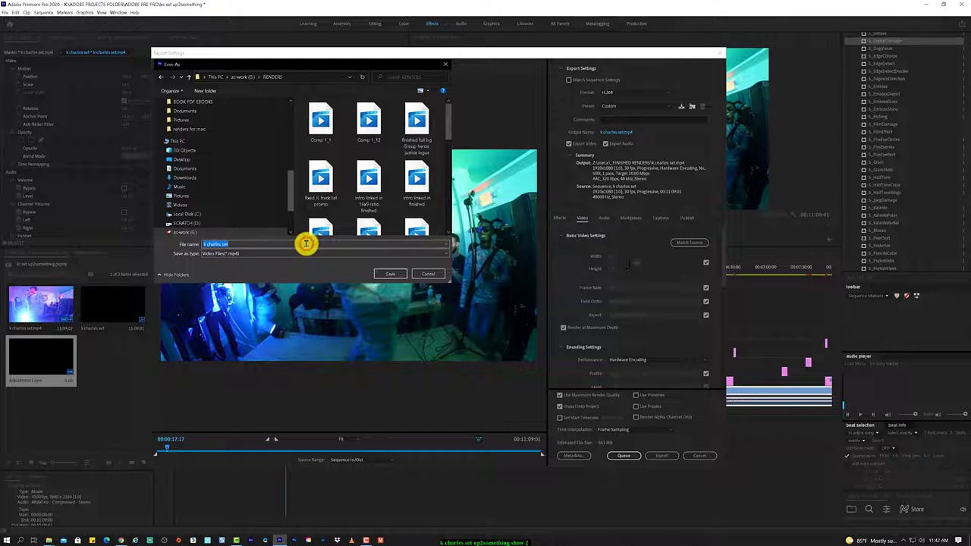
pyautogui.write('P')
pyautogui.write('R edit')
pyautogui.click(390, 274)
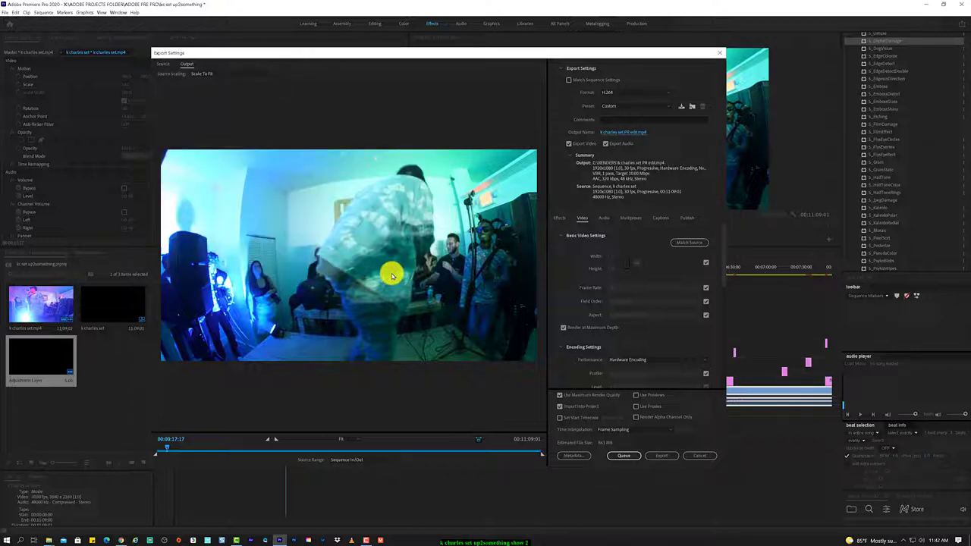
# Start the H.264 export of the sequence to k charles set PR edit.mp4.
pyautogui.click(661, 455)
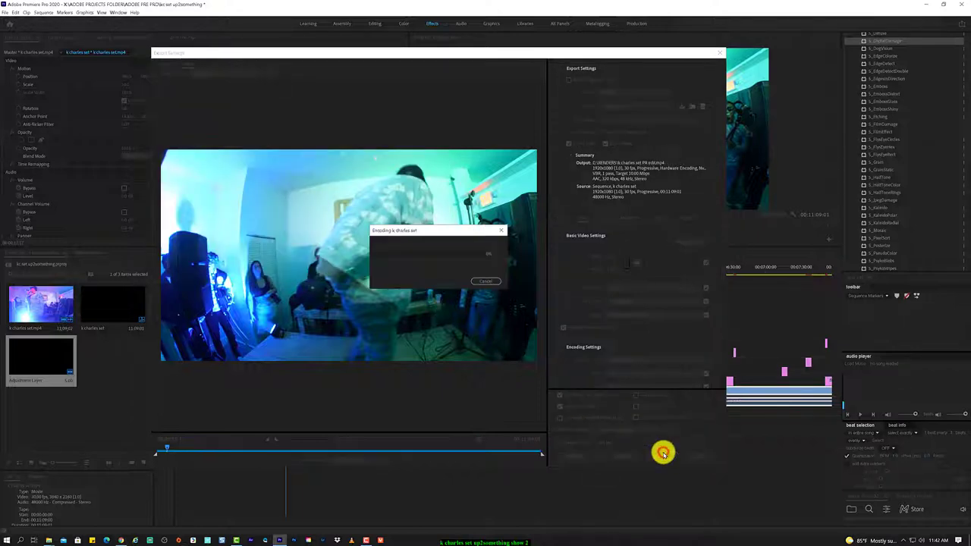
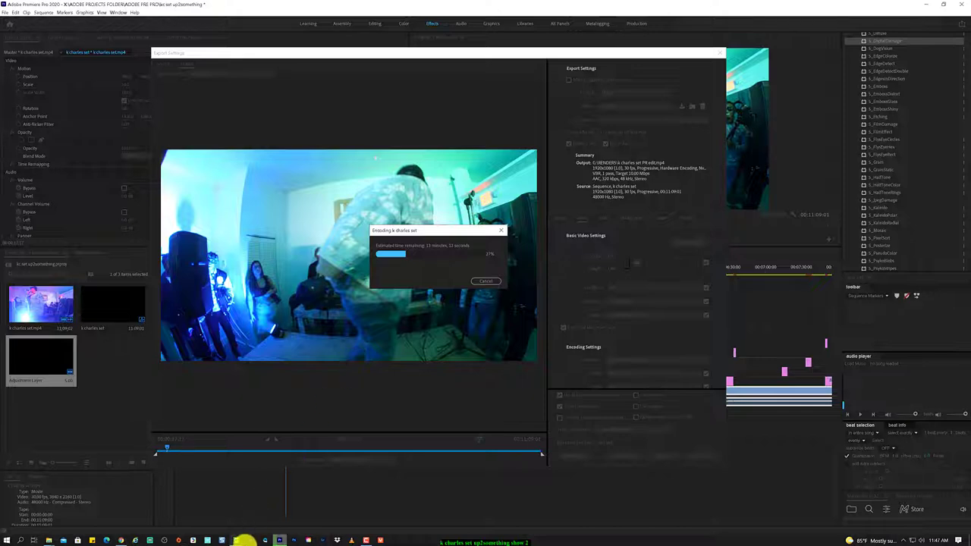
# Switch to the Camtasia recording project and deselect the screen recording clip.
pyautogui.click(240, 540)
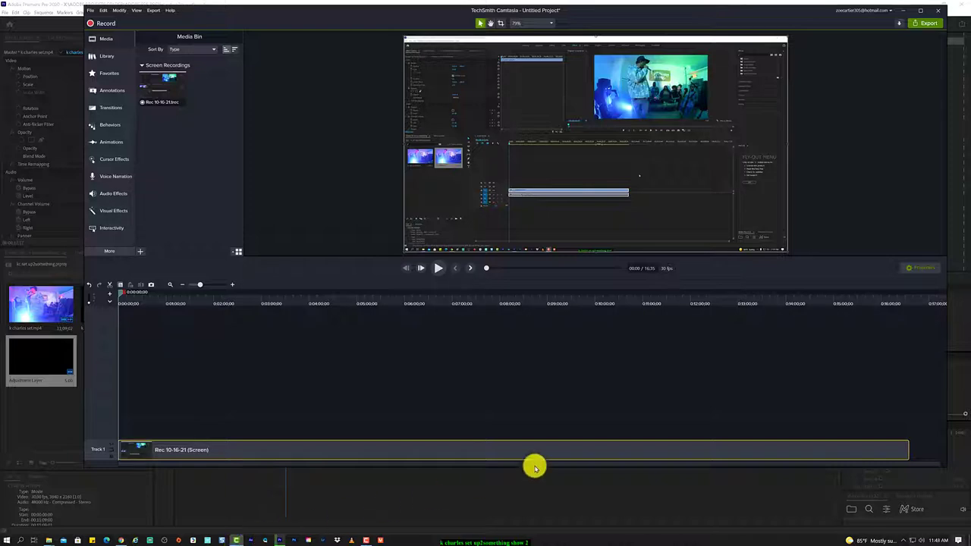
pyautogui.click(883, 374)
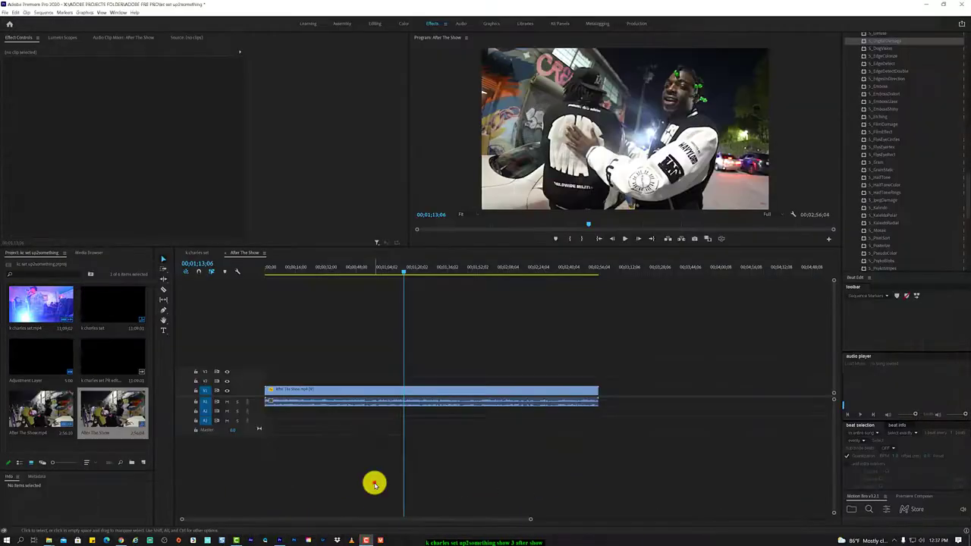
# Create a 1920x1080 adjustment layer and place it above the After The Show clip at the playhead.
pyautogui.moveTo(405, 271); pyautogui.dragTo(416, 275)
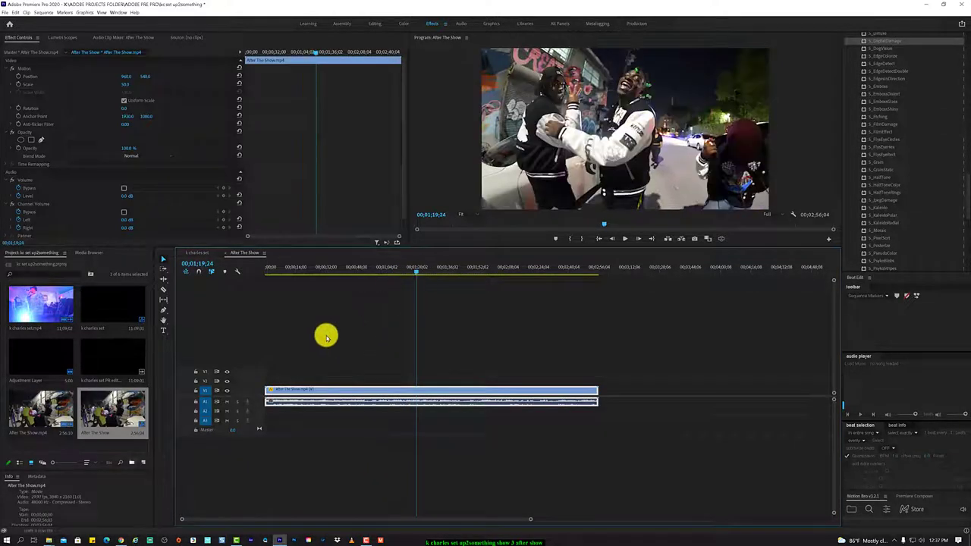
pyautogui.click(142, 462)
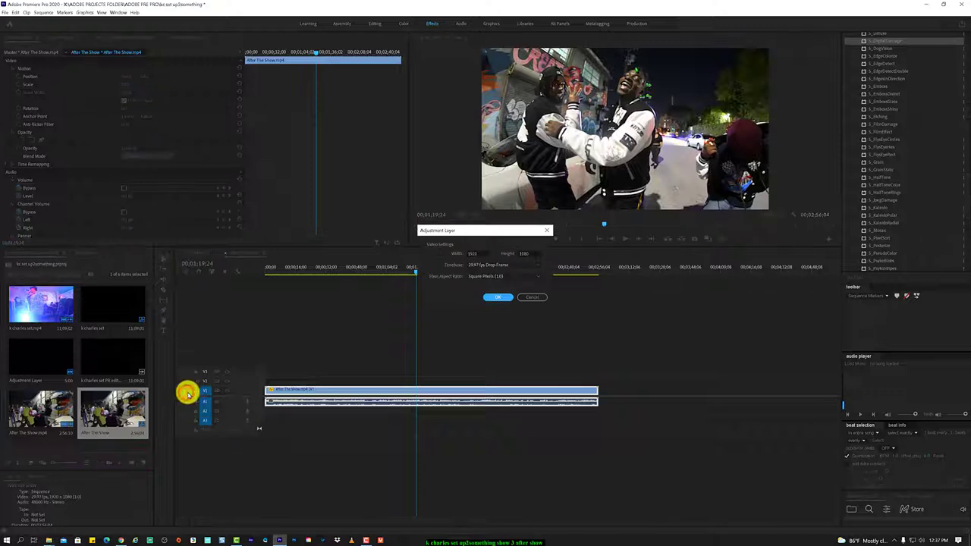
pyautogui.click(503, 300)
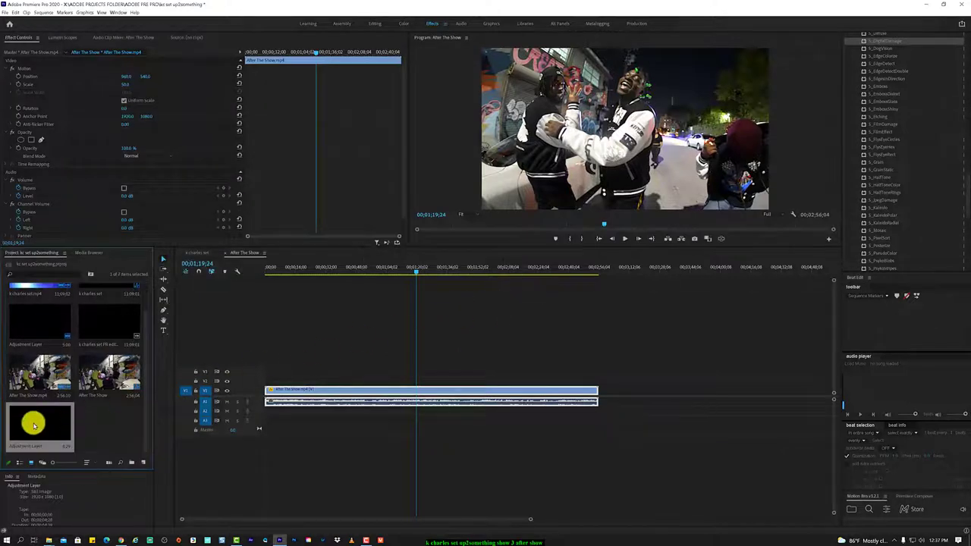
pyautogui.moveTo(40, 425); pyautogui.dragTo(416, 381)
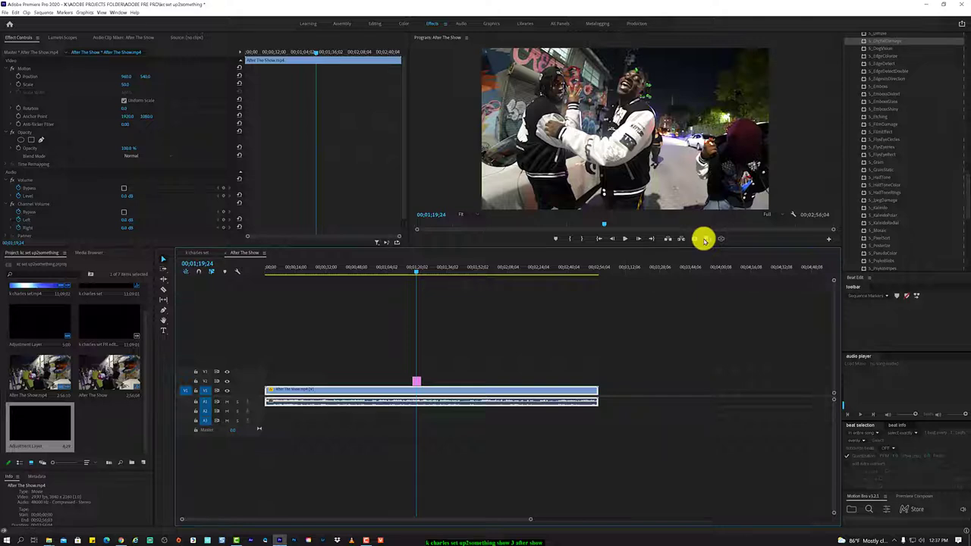
# Enlarge the program preview and apply Sapphire S_FilmEffect to the adjustment layer.
pyautogui.click(527, 245)
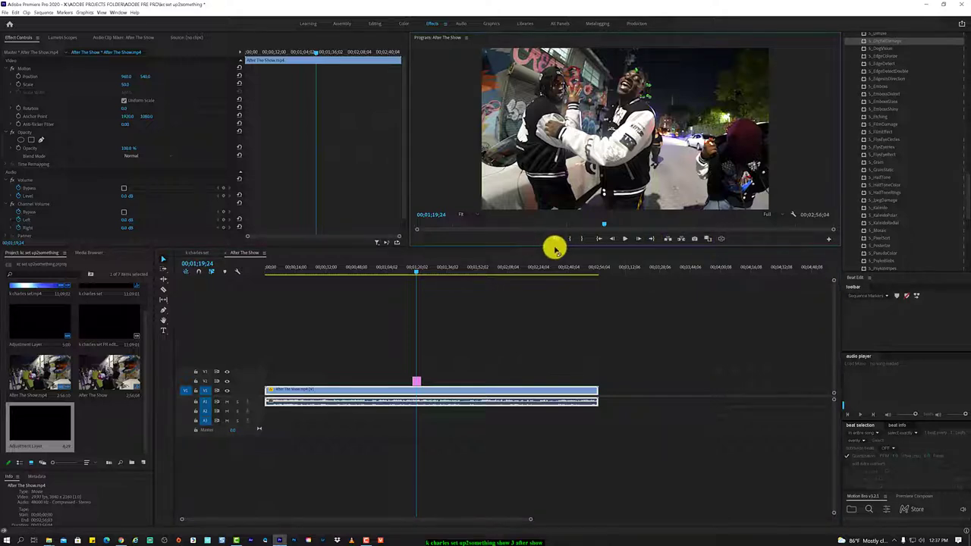
pyautogui.moveTo(555, 247); pyautogui.dragTo(550, 294)
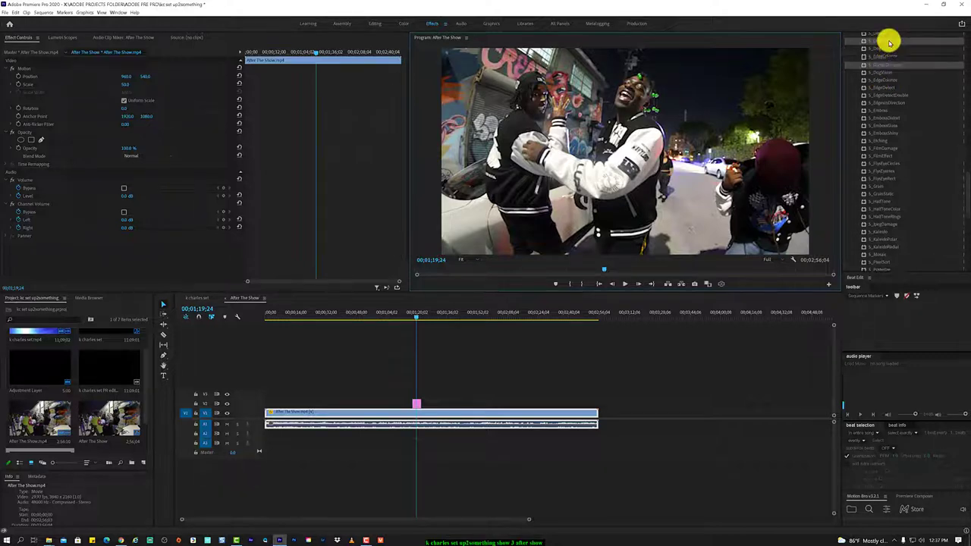
pyautogui.moveTo(892, 129); pyautogui.dragTo(418, 396)
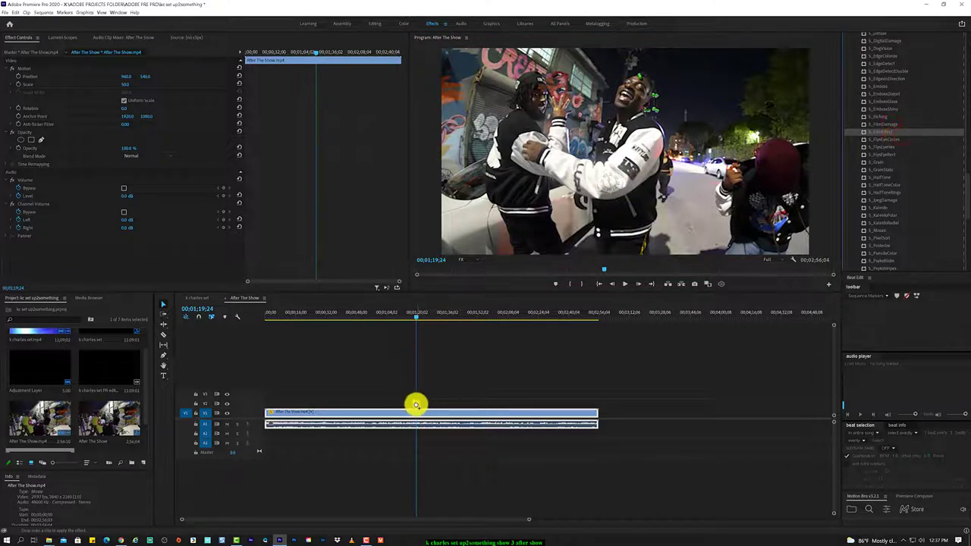
pyautogui.moveTo(418, 396); pyautogui.dragTo(417, 405)
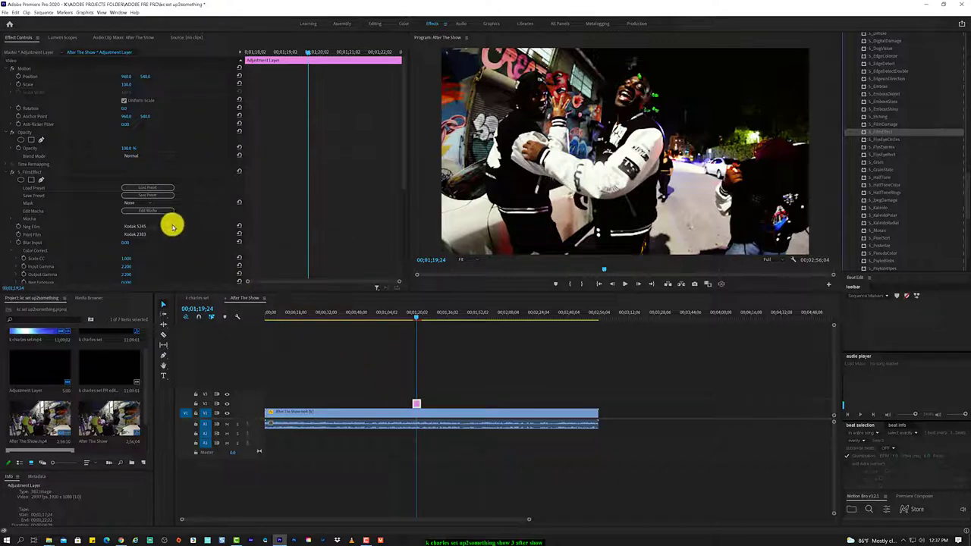
# Review S_FilmEffect settings, preview around 00;01;22;12, and place a short adjustment layer on V2 at 00;01;19;06.
pyautogui.scroll(-5, 202, 249)
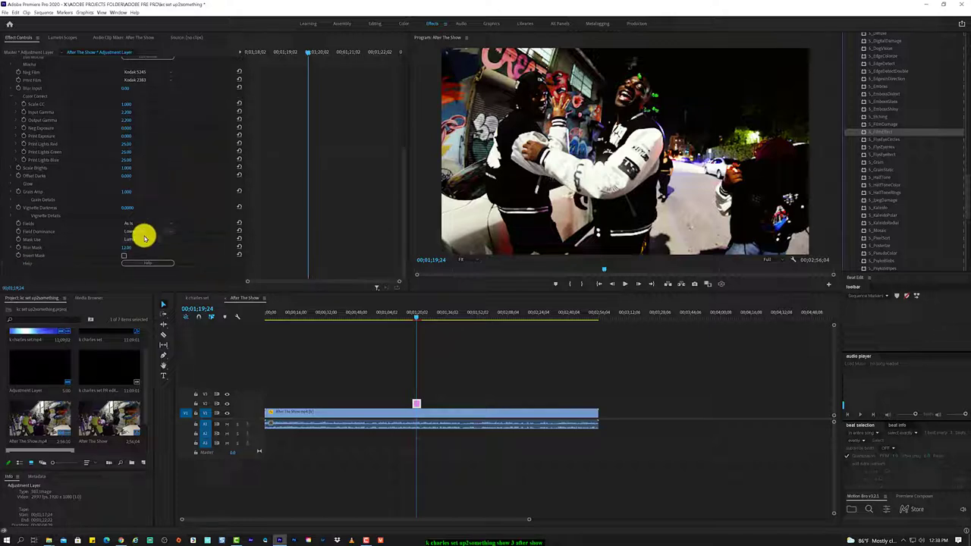
pyautogui.click(416, 320)
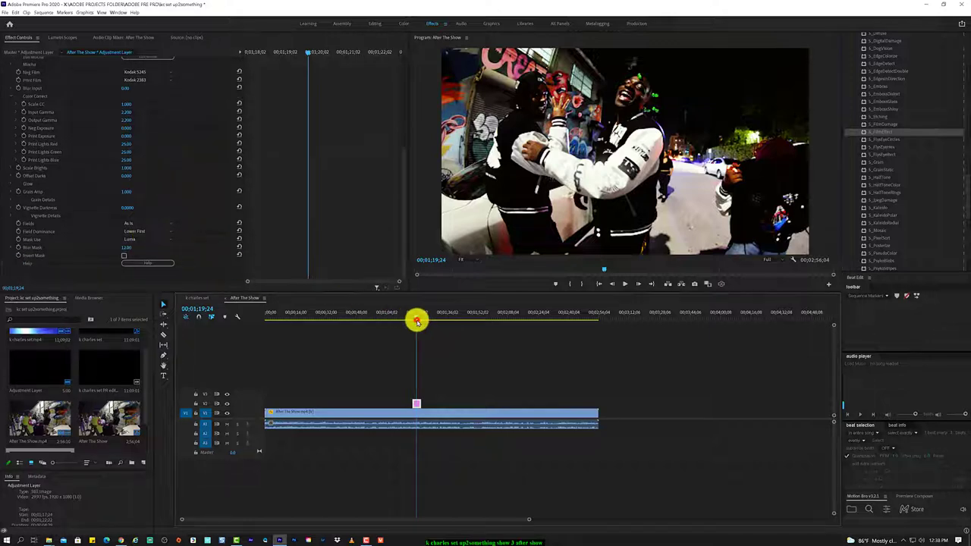
pyautogui.moveTo(417, 320); pyautogui.dragTo(416, 319)
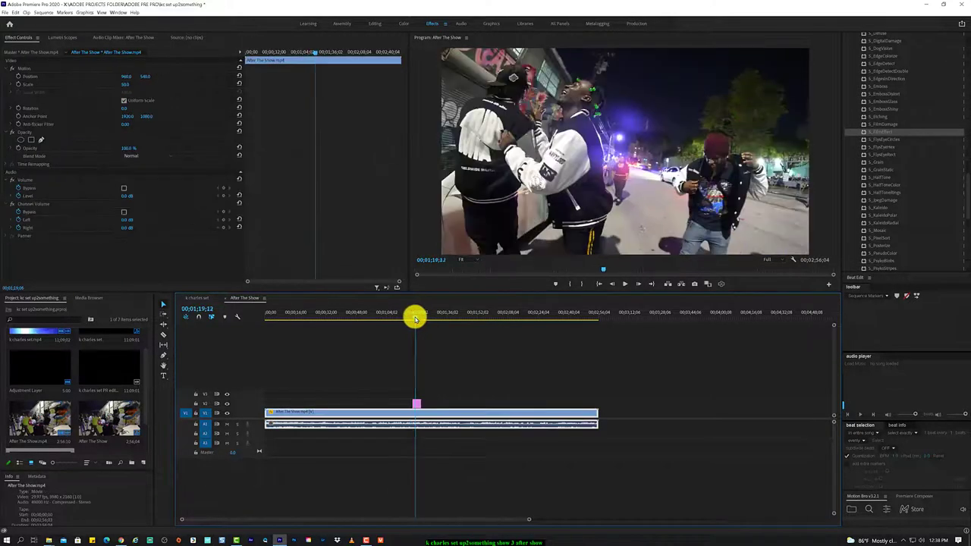
pyautogui.moveTo(416, 318); pyautogui.dragTo(422, 319)
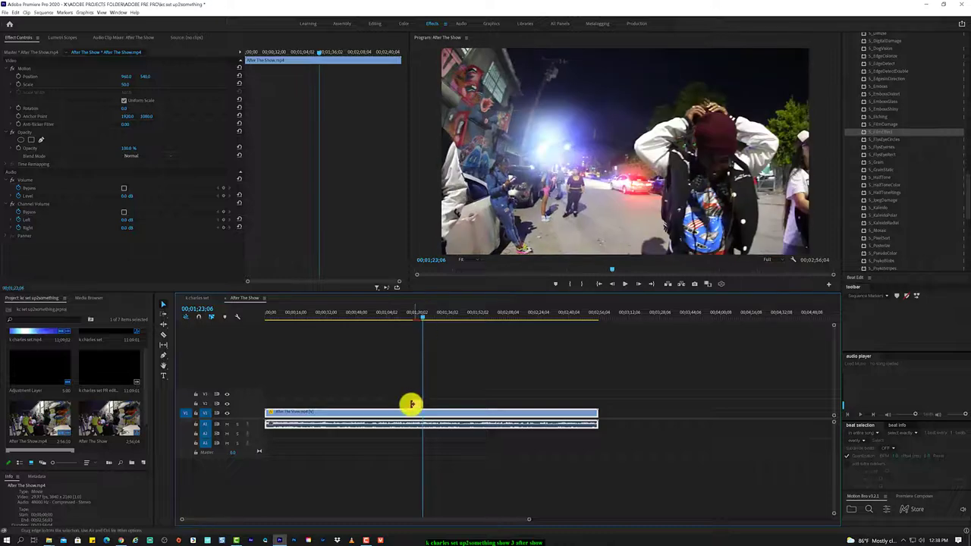
pyautogui.click(415, 319)
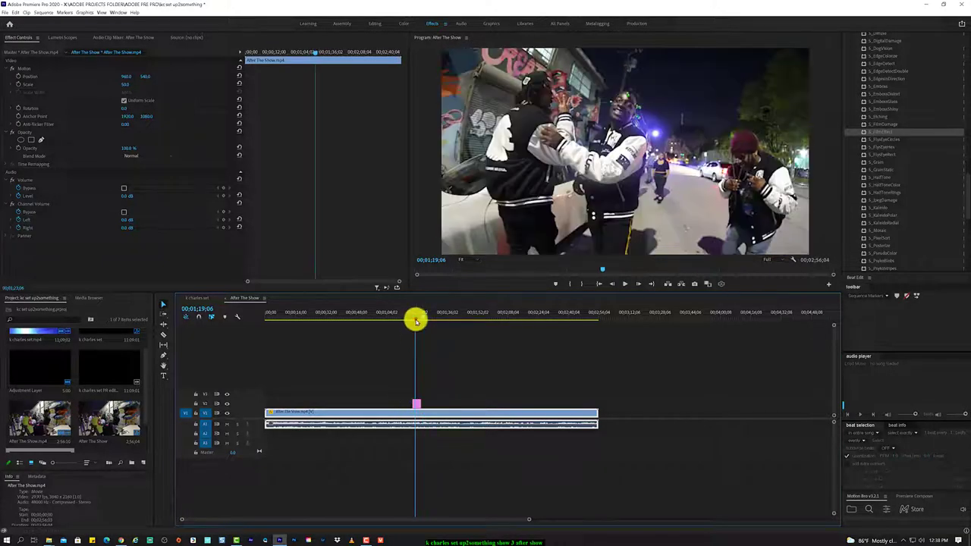
pyautogui.moveTo(418, 402); pyautogui.dragTo(417, 403)
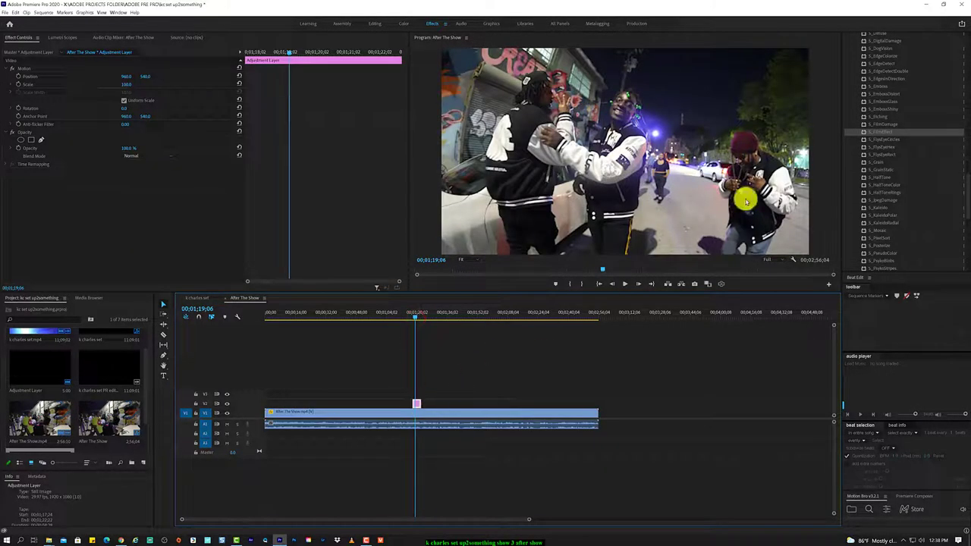
# Drop S_Cartoon on the adjustment layer, then undo it.
pyautogui.scroll(-1, 898, 105)
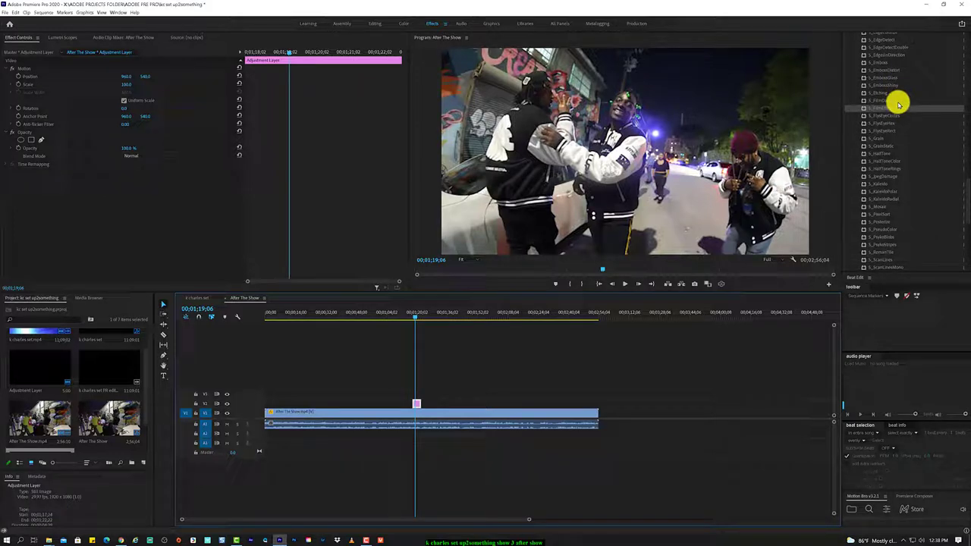
pyautogui.scroll(4, 904, 182)
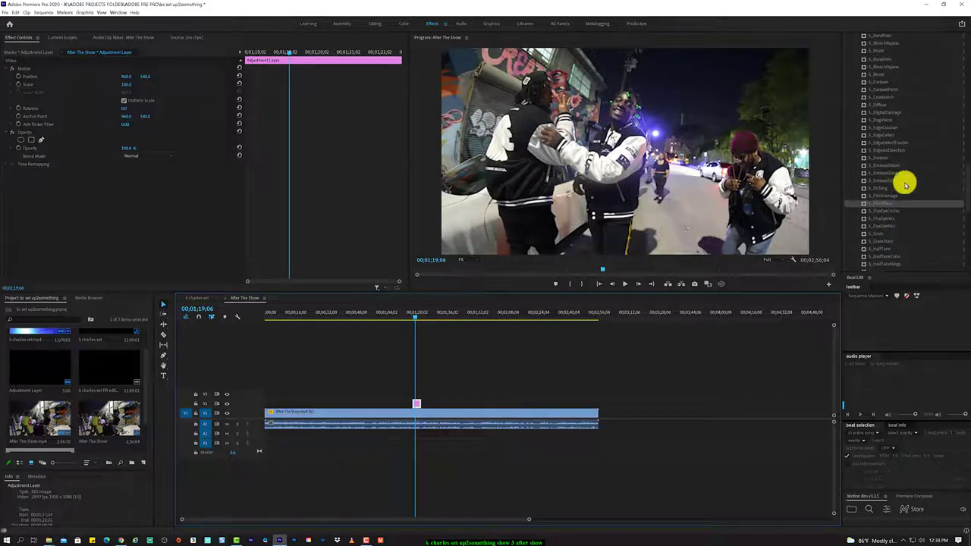
pyautogui.scroll(1, 887, 80)
pyautogui.moveTo(886, 82)
pyautogui.mouseDown()
pyautogui.moveTo(611, 156)
pyautogui.moveTo(419, 408)
pyautogui.mouseUp()
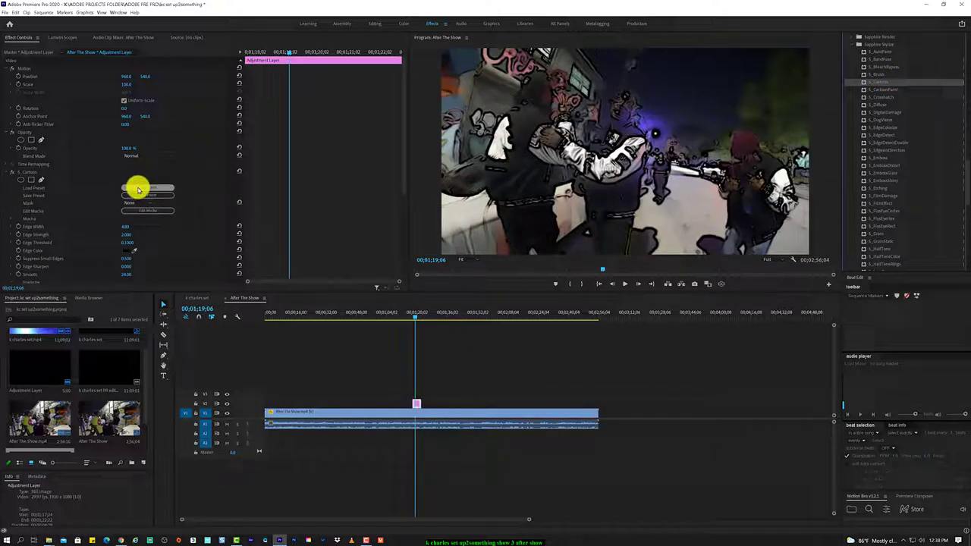
pyautogui.hotkey('ctrl', 'z')
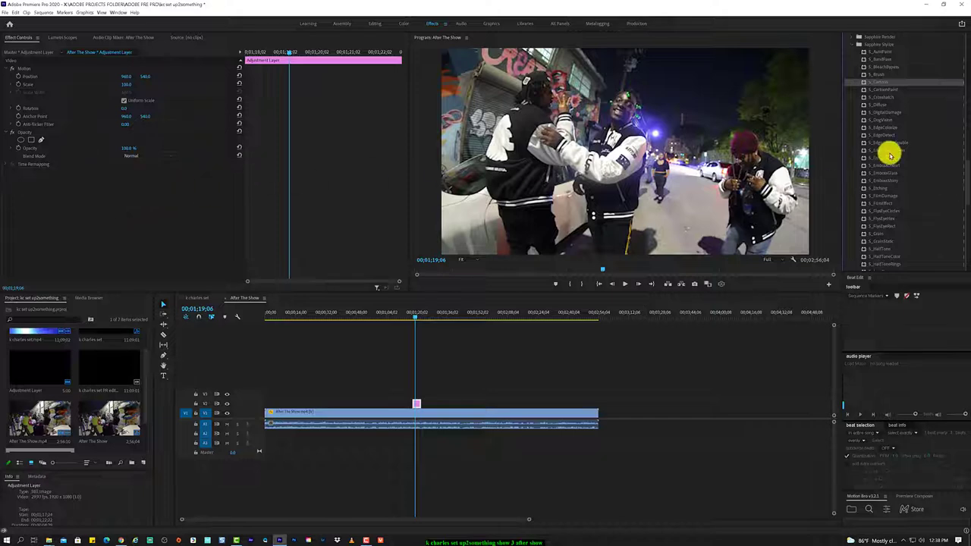
# Browse the Sapphire effect folders in the Effects panel.
pyautogui.scroll(-2, 890, 137)
pyautogui.scroll(2, 891, 87)
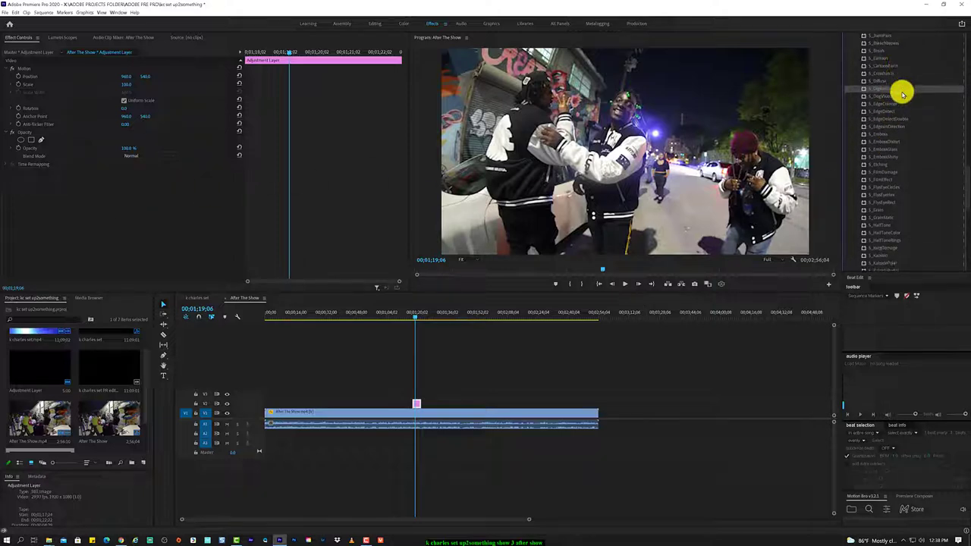
pyautogui.moveTo(963, 191); pyautogui.dragTo(962, 235)
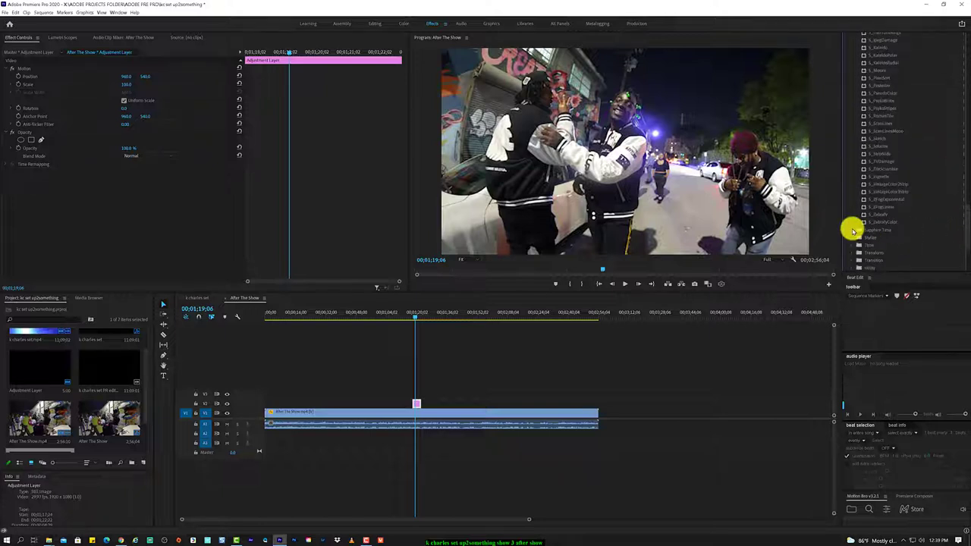
pyautogui.click(852, 228)
pyautogui.scroll(-1, 895, 239)
pyautogui.scroll(-1, 911, 247)
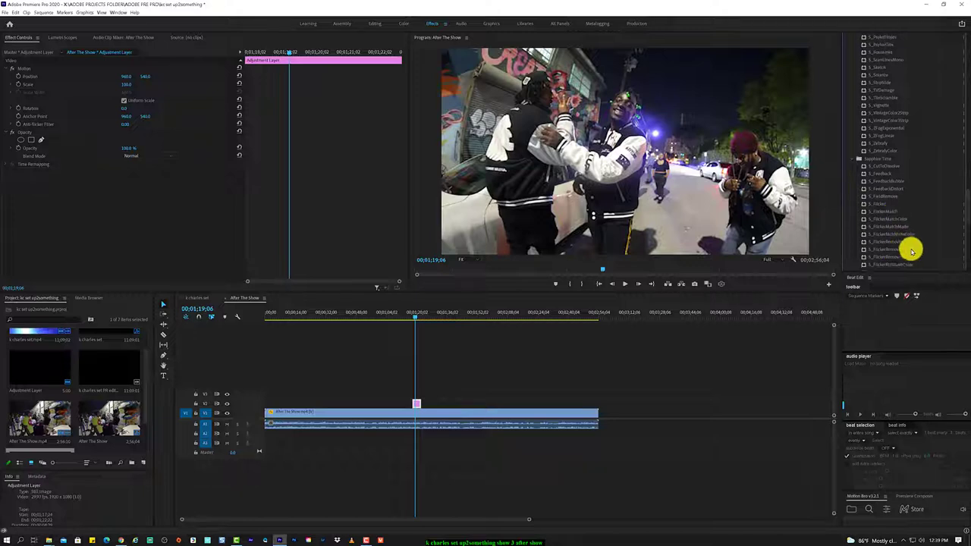
pyautogui.scroll(-1, 910, 247)
pyautogui.scroll(-1, 912, 250)
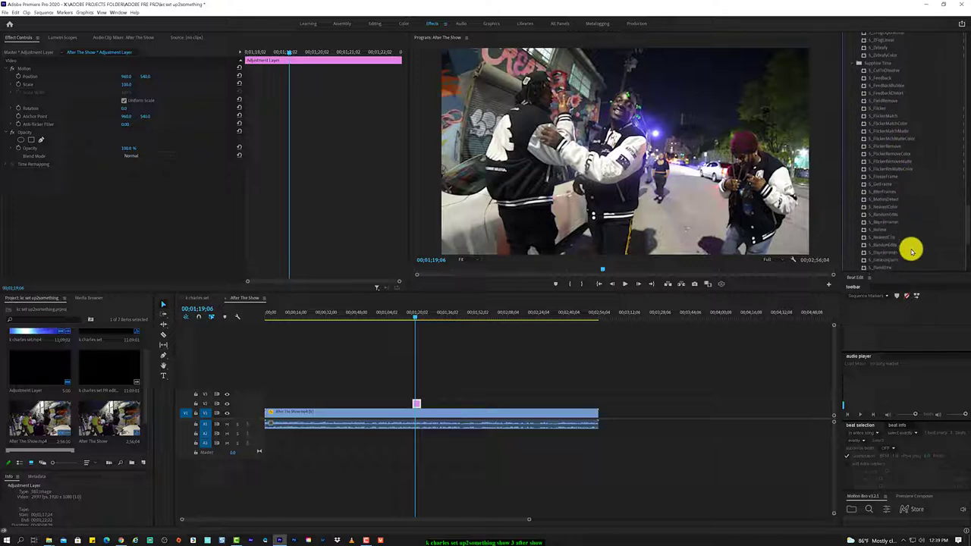
# Apply Sapphire S_TVDamage to the new adjustment layer on V2.
pyautogui.click(857, 110)
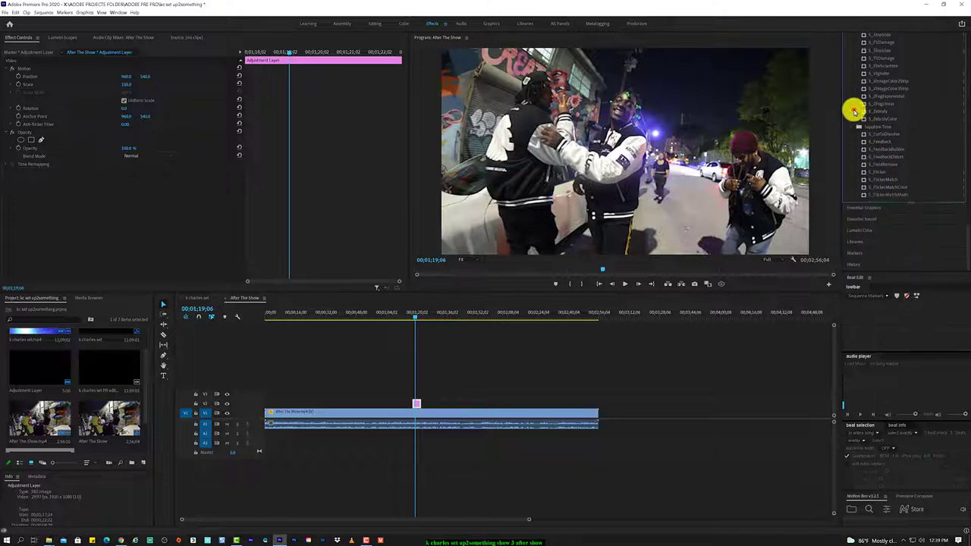
pyautogui.moveTo(964, 228); pyautogui.dragTo(966, 168)
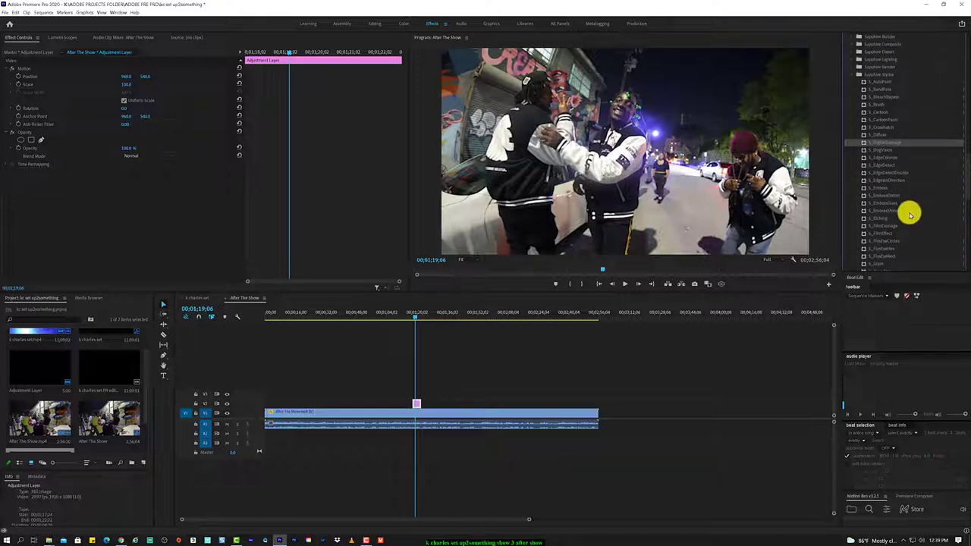
pyautogui.moveTo(961, 166); pyautogui.dragTo(965, 212)
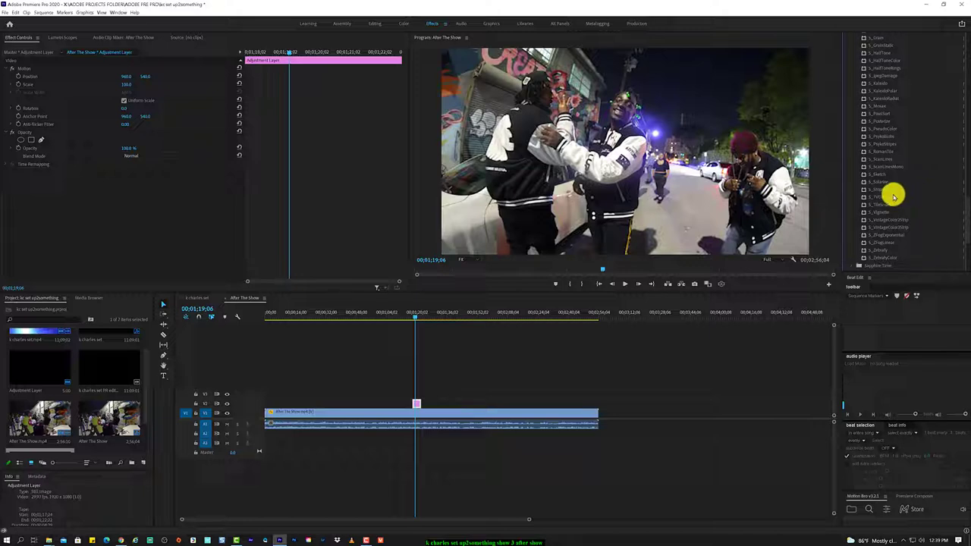
pyautogui.click(907, 197)
pyautogui.moveTo(906, 197); pyautogui.dragTo(425, 407)
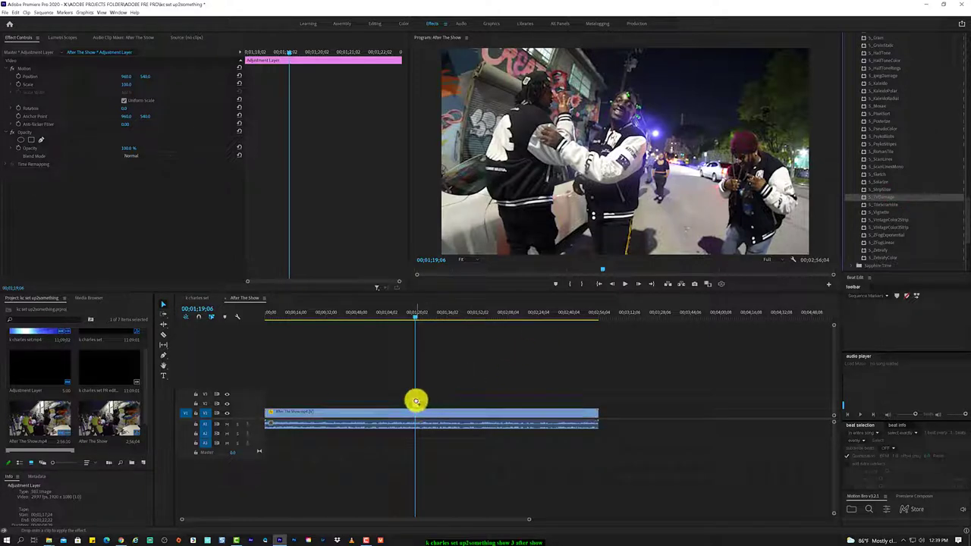
pyautogui.moveTo(425, 408); pyautogui.dragTo(417, 399)
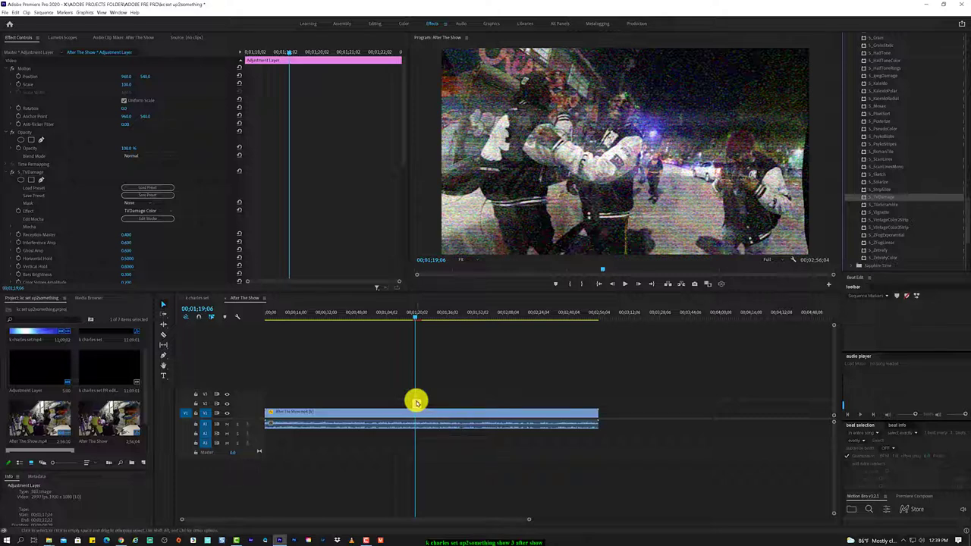
# Move the TVDamage adjustment layer to the sequence start and trim it to a few frames.
pyautogui.press('=')
pyautogui.moveTo(418, 400); pyautogui.dragTo(375, 402)
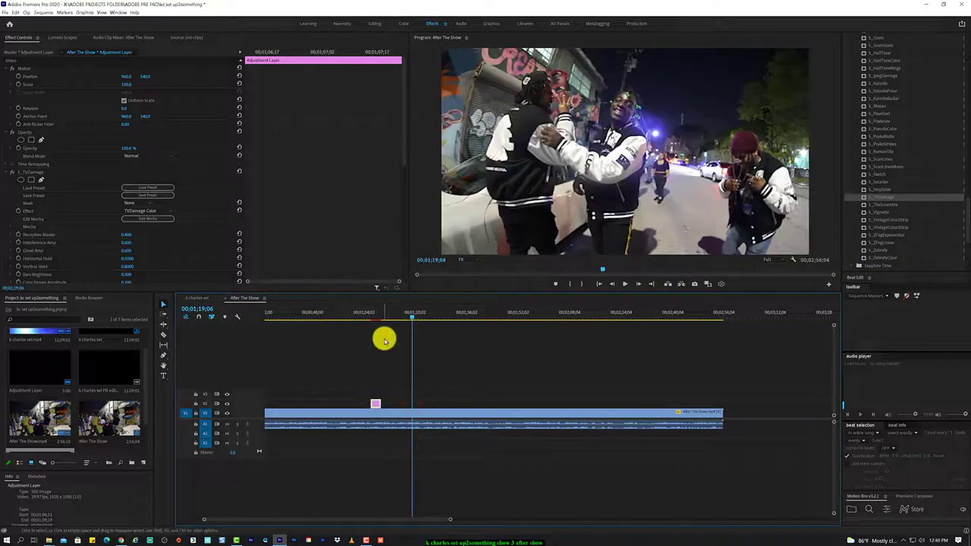
pyautogui.scroll(3, 384, 340)
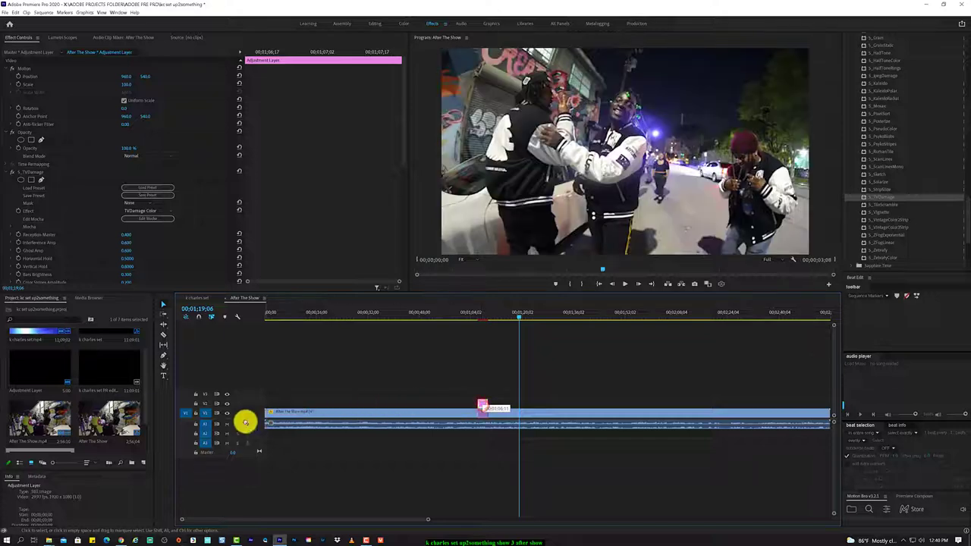
pyautogui.moveTo(245, 423); pyautogui.dragTo(267, 403)
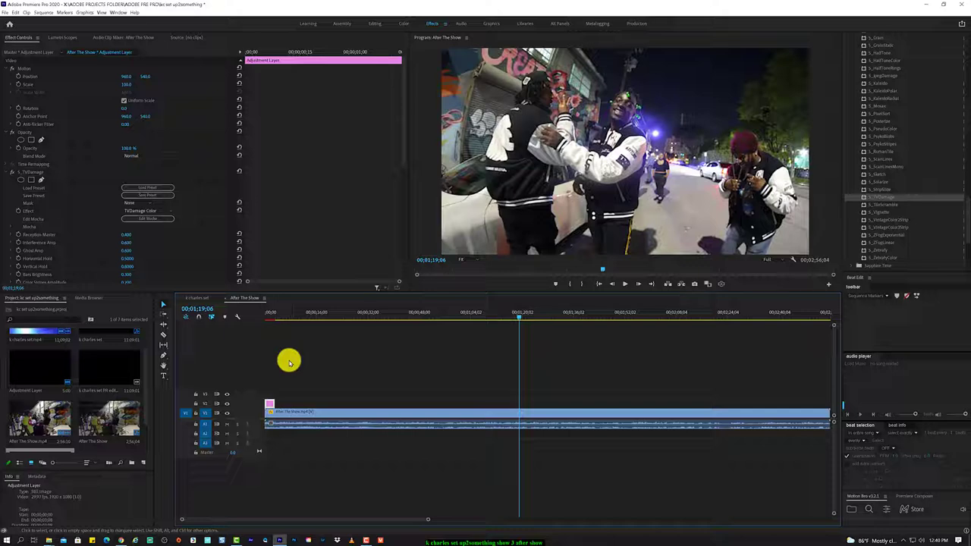
pyautogui.moveTo(275, 402); pyautogui.dragTo(270, 402)
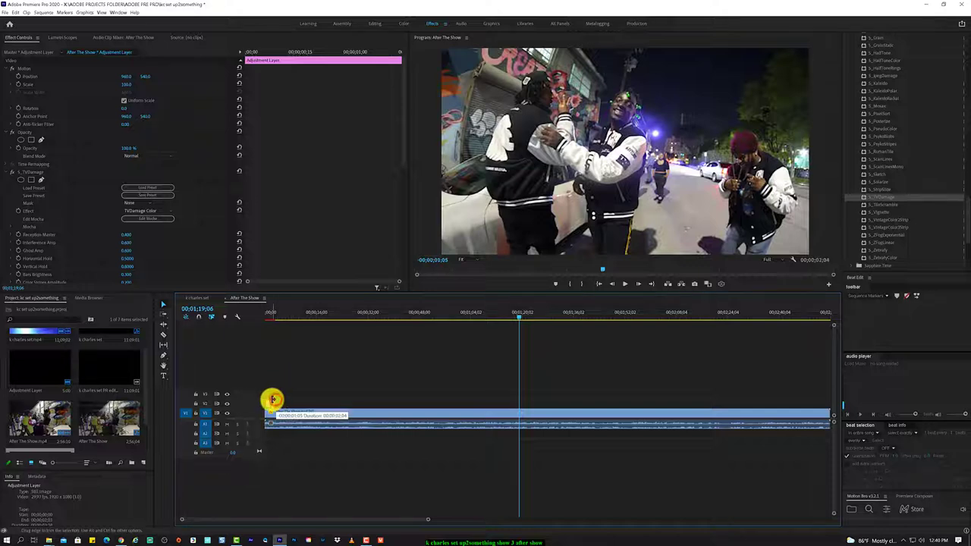
pyautogui.moveTo(284, 312); pyautogui.dragTo(291, 313)
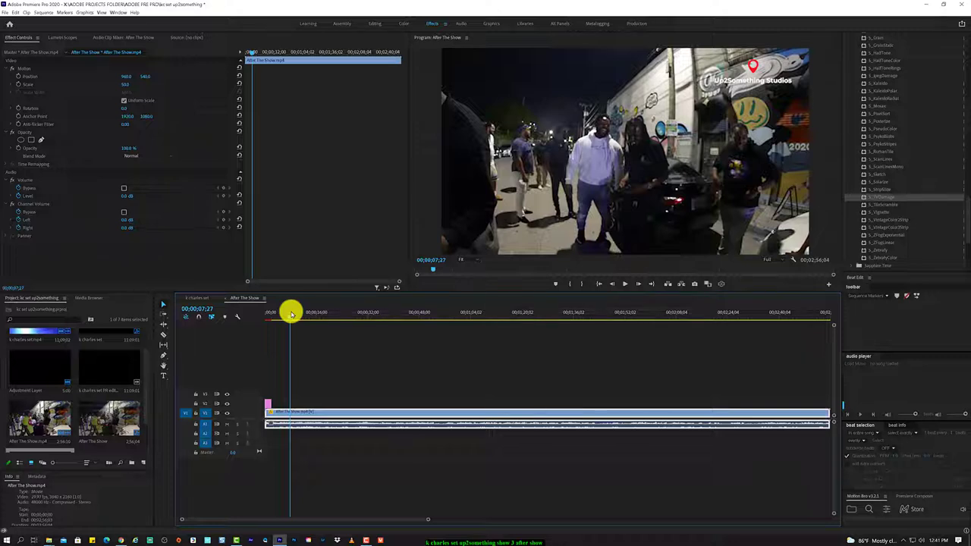
# Scrub from the sequence start to preview the glitched title.
pyautogui.click(289, 320)
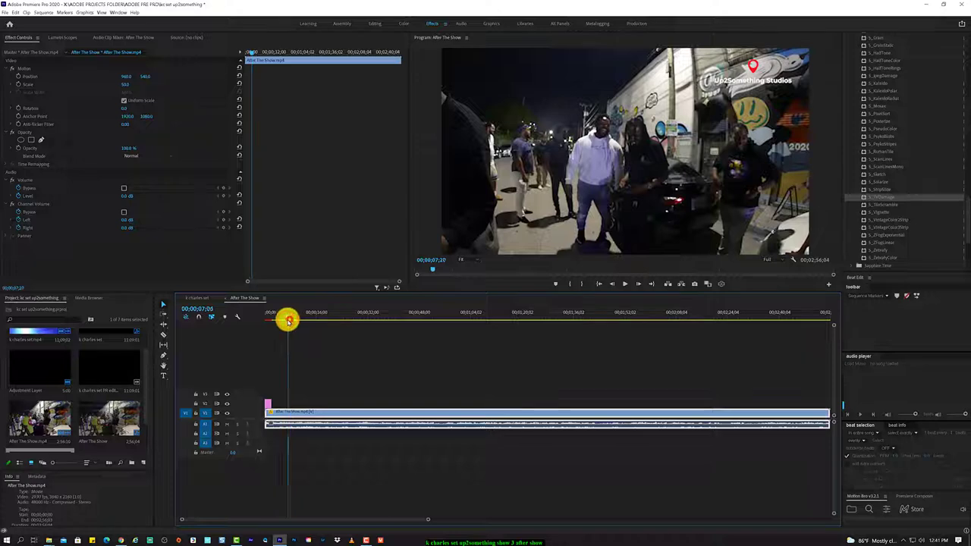
pyautogui.moveTo(288, 320); pyautogui.dragTo(269, 320)
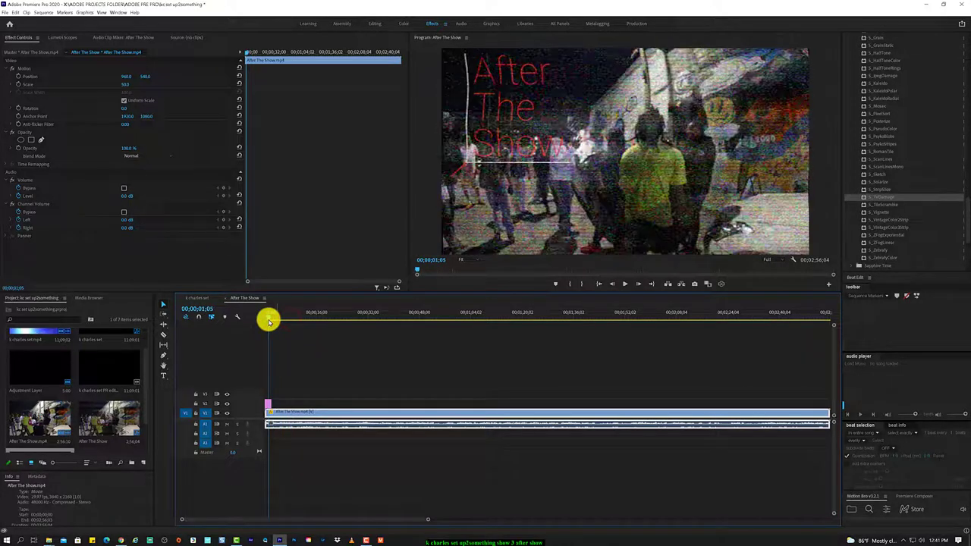
pyautogui.moveTo(268, 320); pyautogui.dragTo(318, 320)
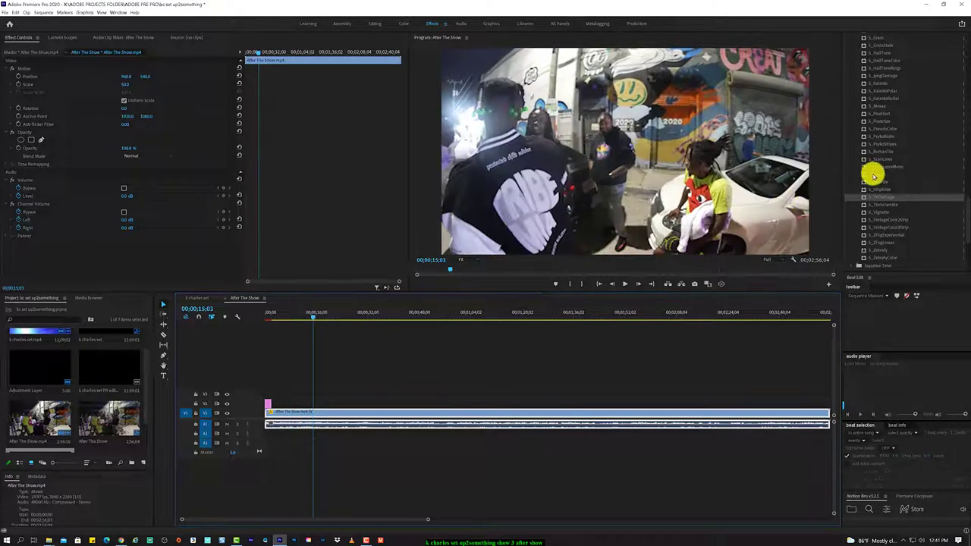
pyautogui.click(882, 178)
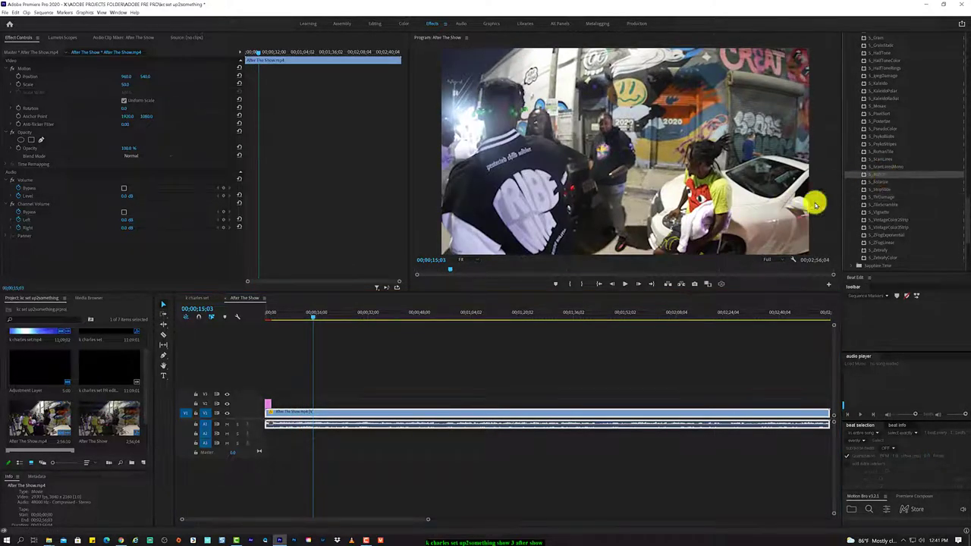
# Duplicate the TVDamage adjustment layer to the playhead at 00;00;15;03.
pyautogui.click(270, 399)
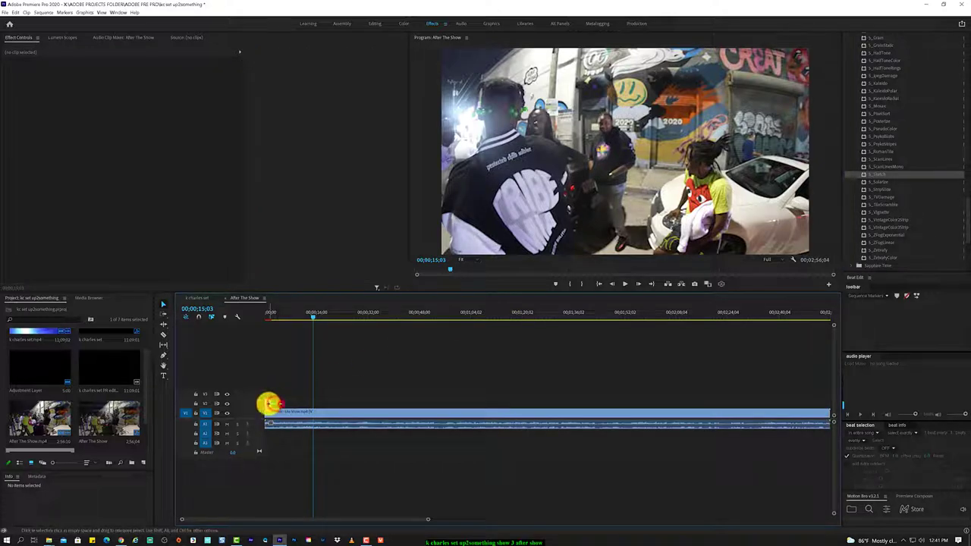
pyautogui.click(273, 403)
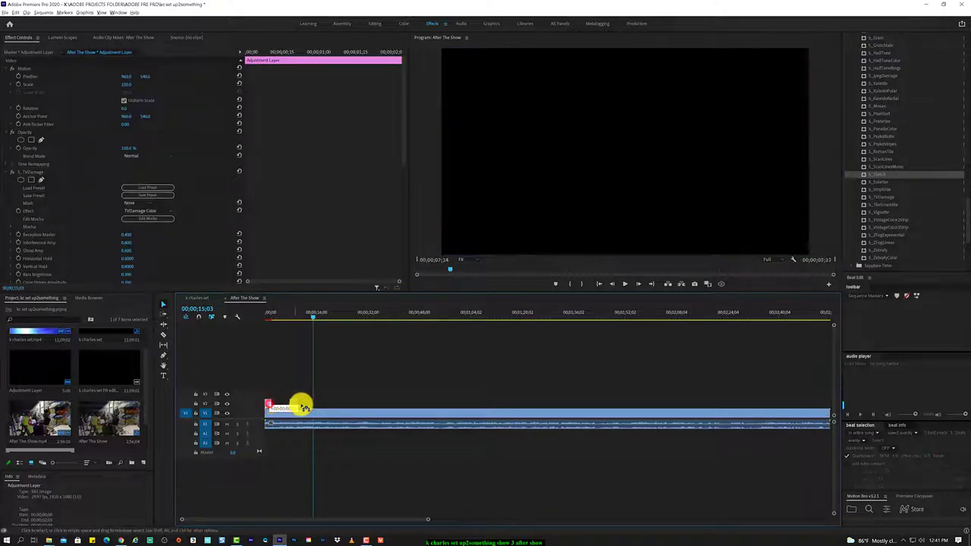
pyautogui.moveTo(269, 405)
pyautogui.mouseDown()
pyautogui.moveTo(313, 402)
pyautogui.moveTo(260, 405)
pyautogui.mouseUp()
pyautogui.click(511, 305)
pyautogui.press('space')
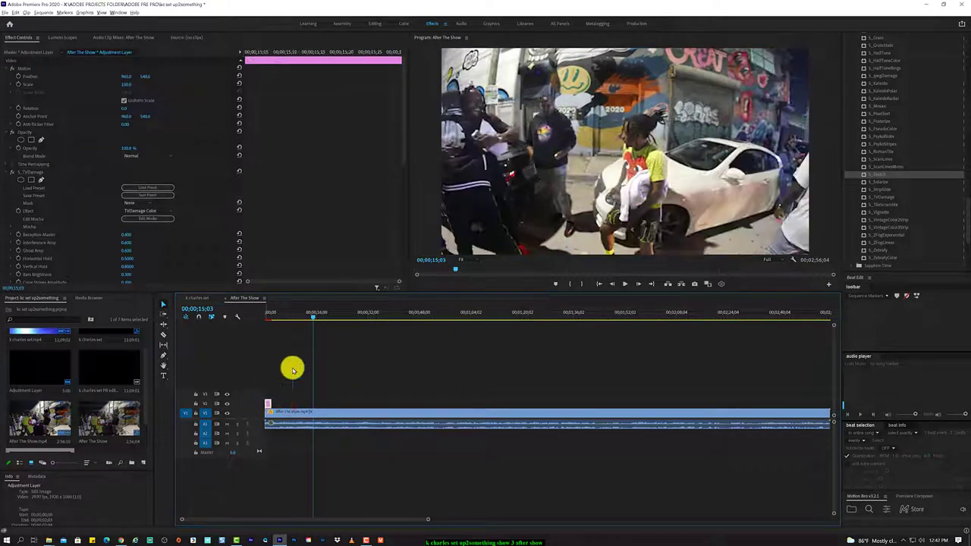
pyautogui.press('space')
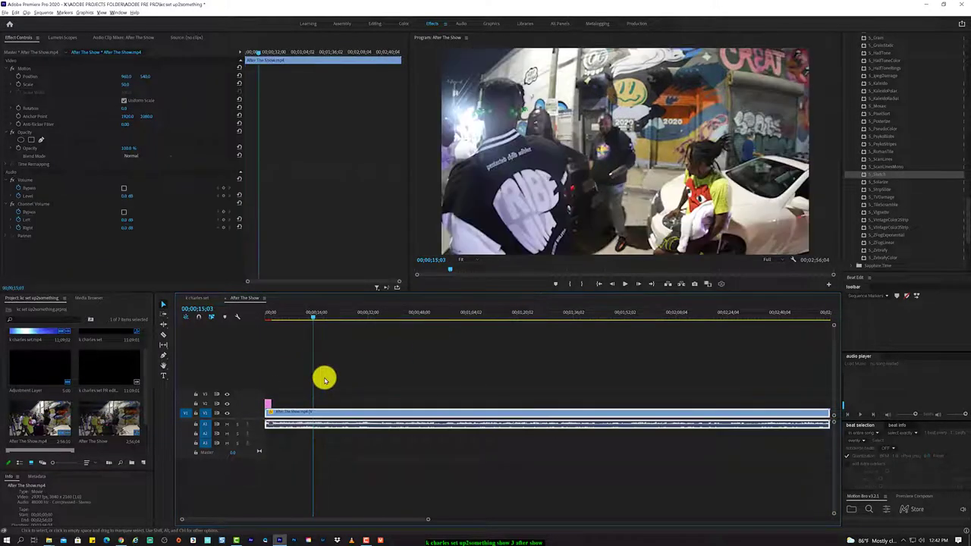
pyautogui.click(270, 404)
pyautogui.moveTo(271, 404); pyautogui.dragTo(313, 404)
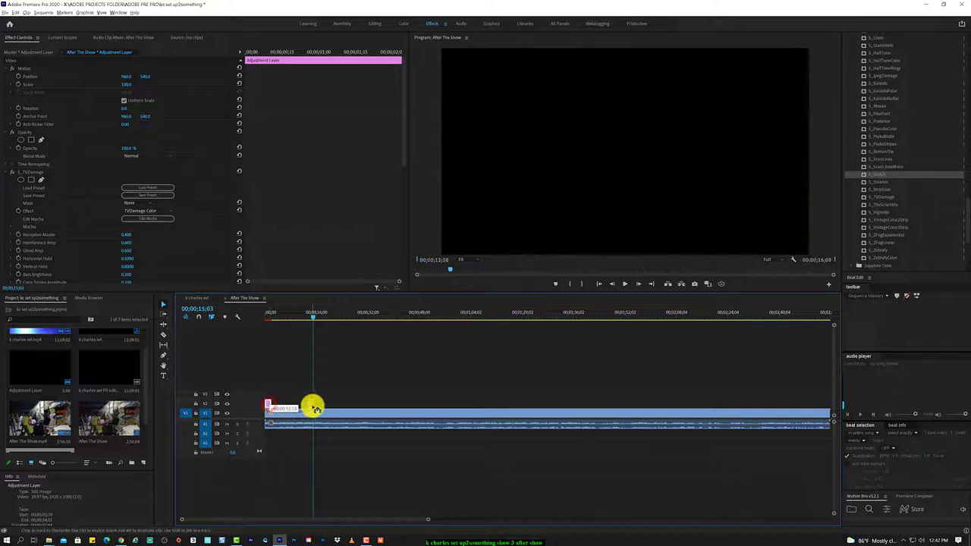
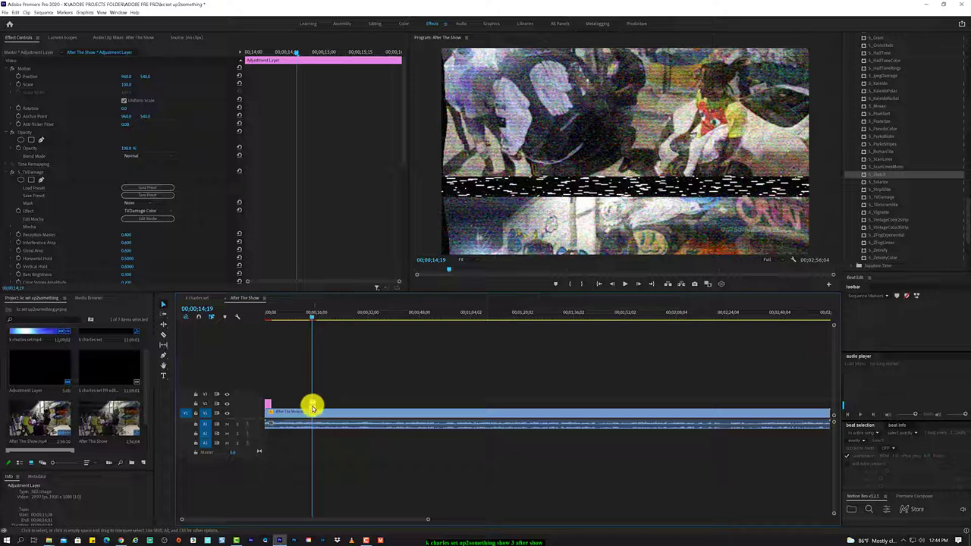
# Duplicate the glitch burst to about 45 seconds on V2 and preview the sequence.
pyautogui.moveTo(313, 408); pyautogui.dragTo(400, 393)
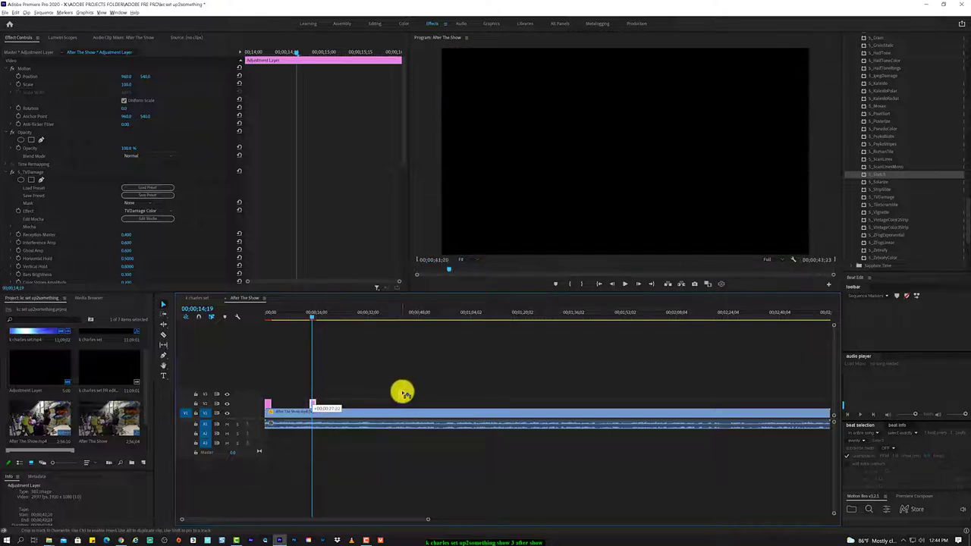
pyautogui.moveTo(399, 393); pyautogui.dragTo(416, 404)
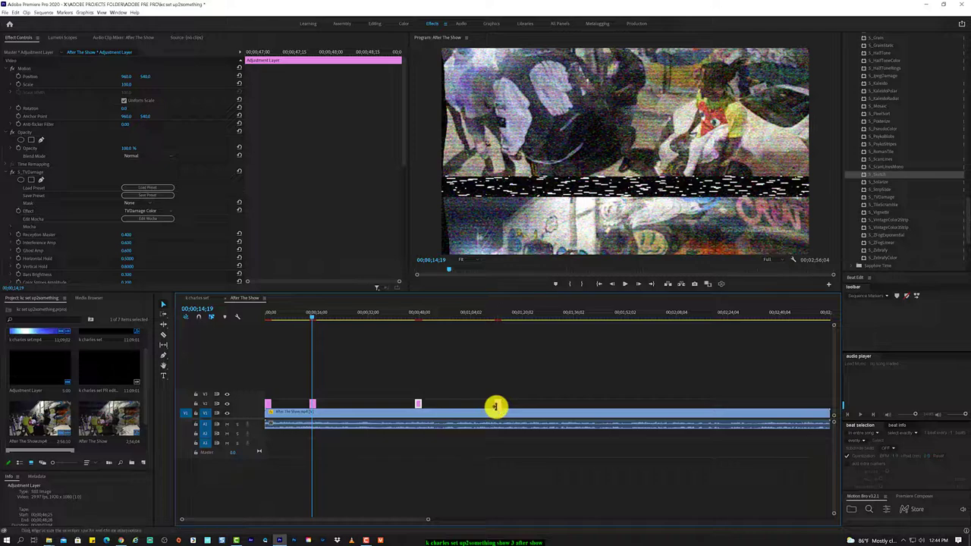
pyautogui.press('space')
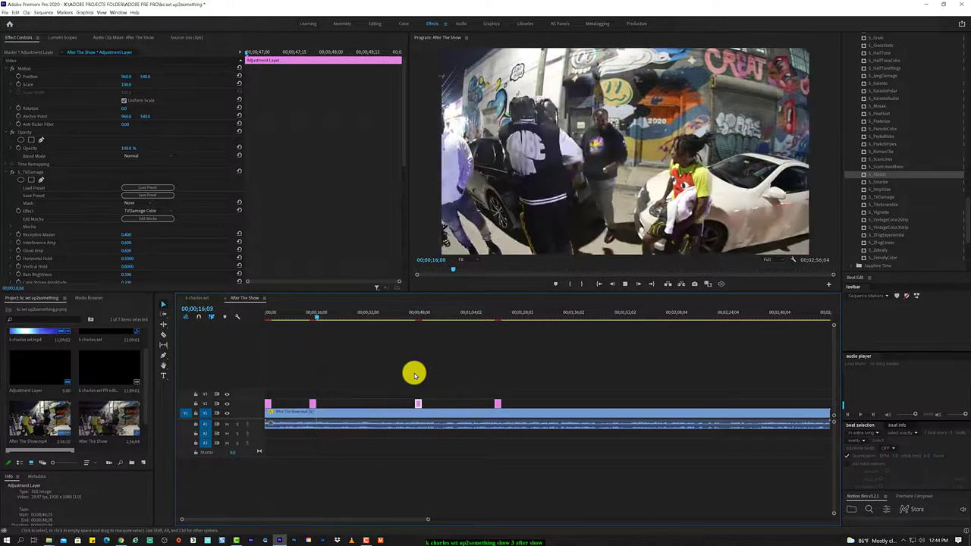
pyautogui.click(501, 402)
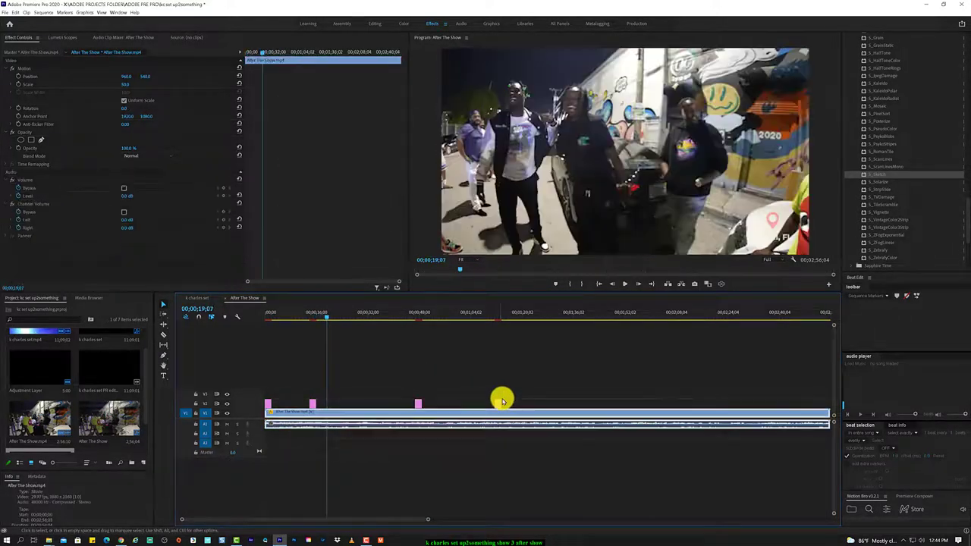
pyautogui.press('space')
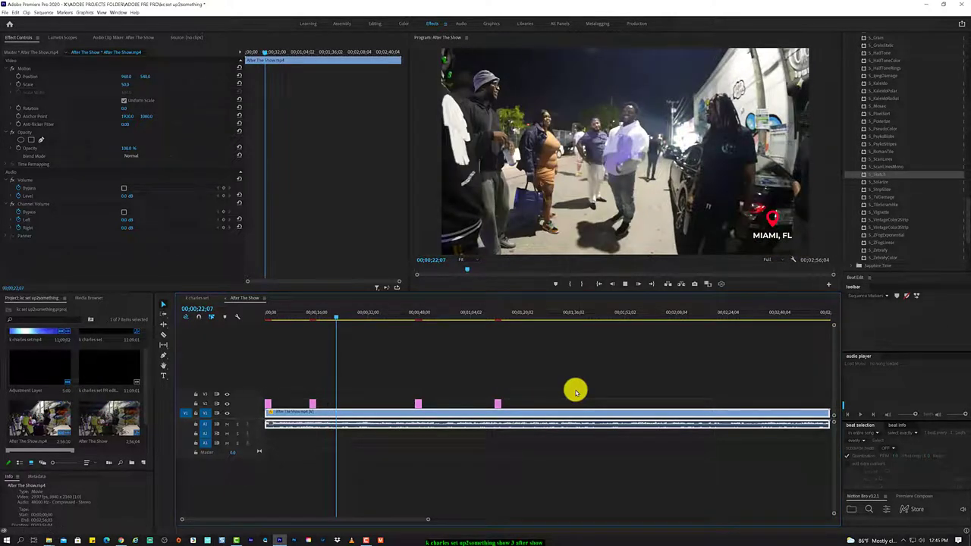
pyautogui.click(622, 283)
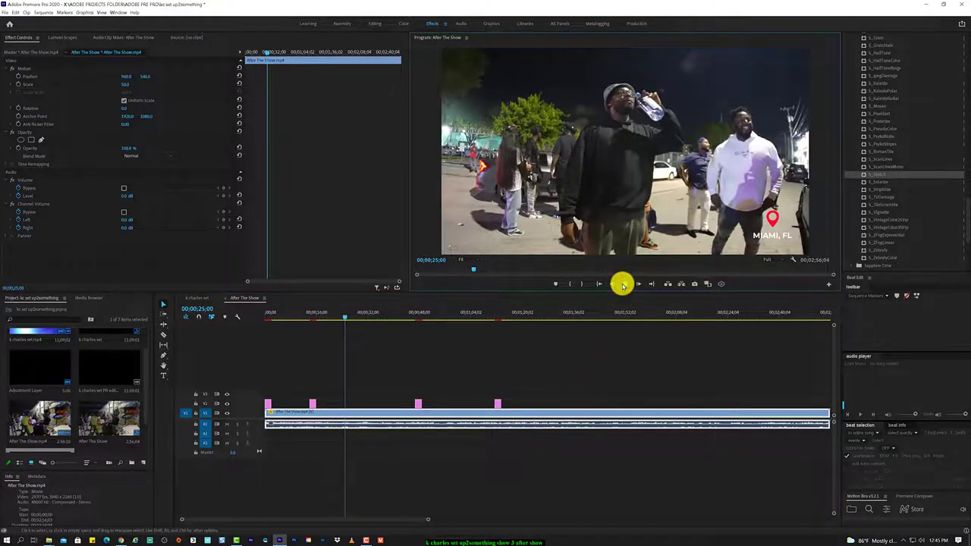
# Move the TVDamage burst earlier to about 00:00:32 and preview the result.
pyautogui.press('Down')
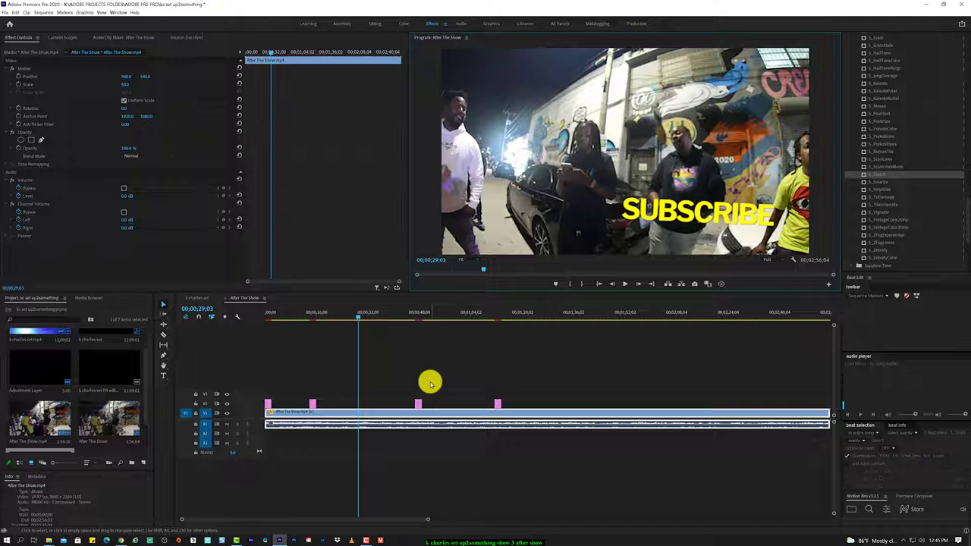
pyautogui.press('space')
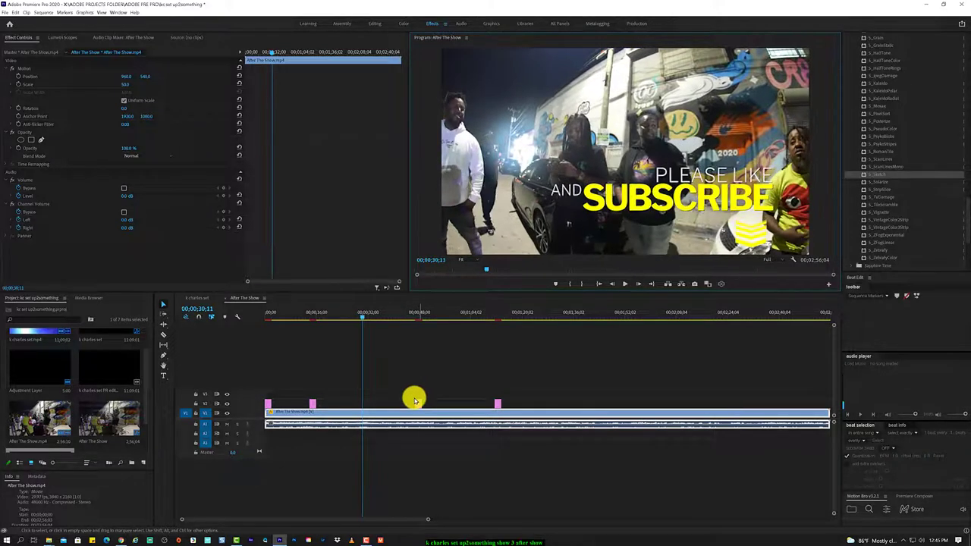
pyautogui.click(415, 402)
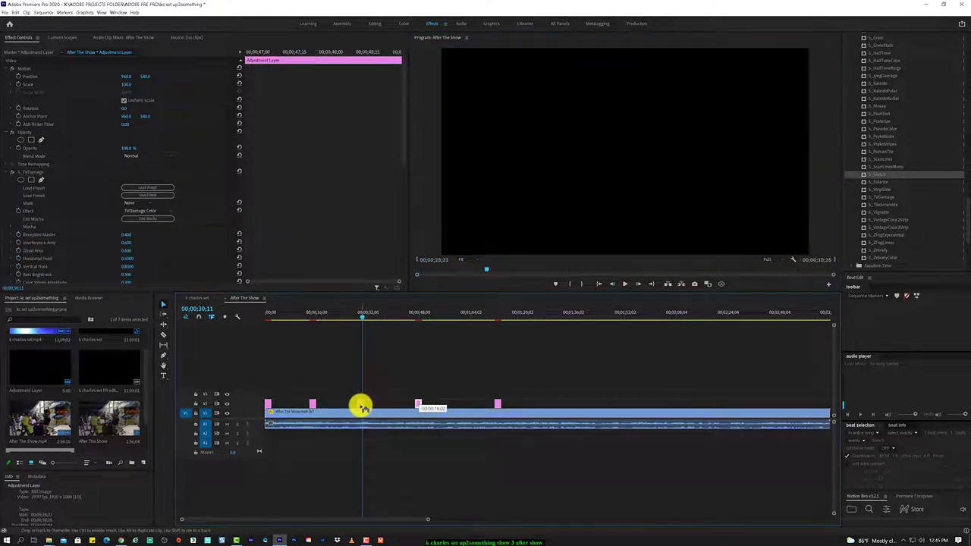
pyautogui.moveTo(365, 408); pyautogui.dragTo(362, 406)
pyautogui.press('space')
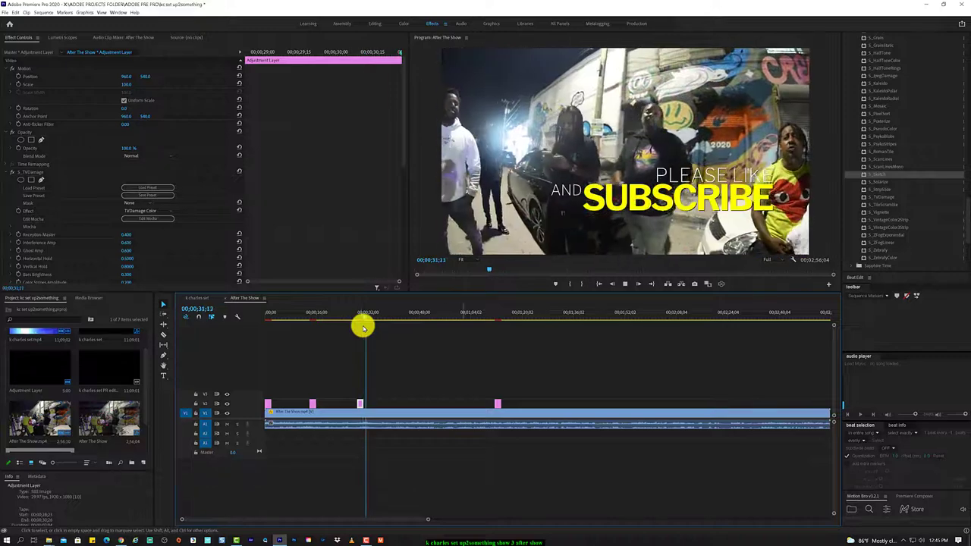
pyautogui.moveTo(359, 402); pyautogui.dragTo(365, 402)
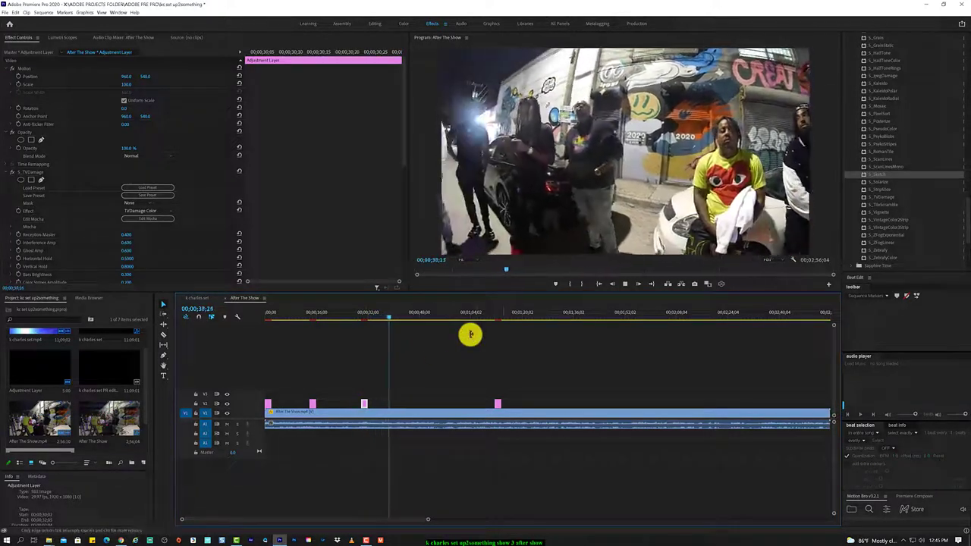
# Move the last TVDamage burst on V2 to the playhead at 52;26 and preview it.
pyautogui.scroll(-2, 500, 523)
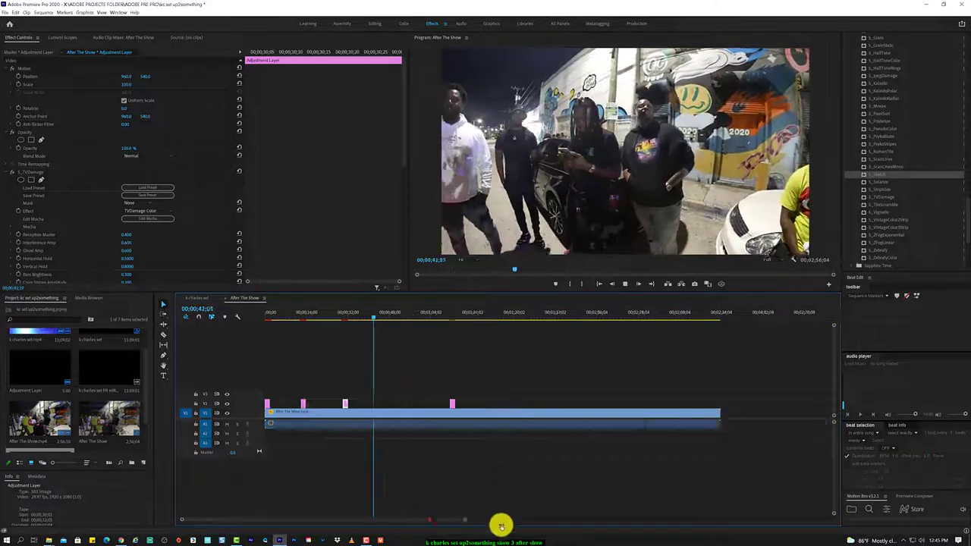
pyautogui.scroll(-2, 539, 513)
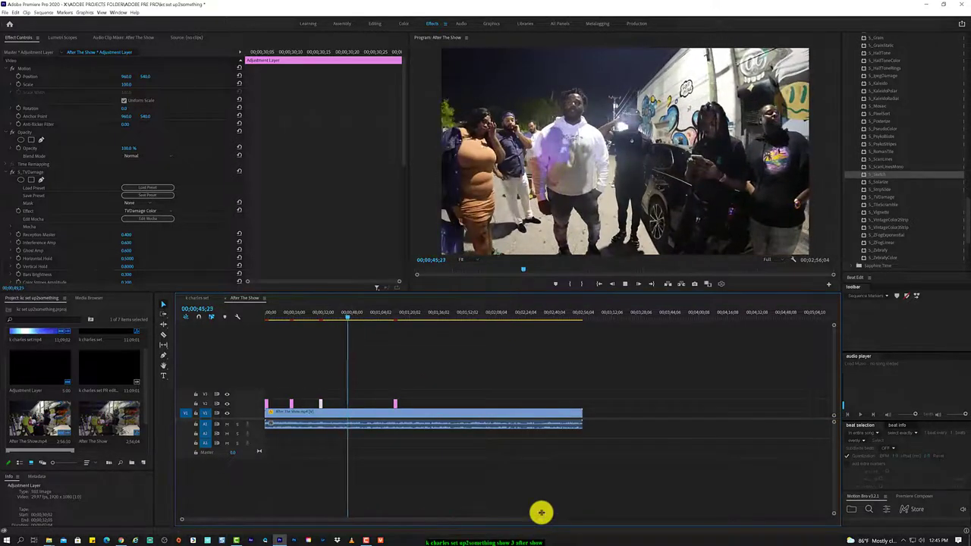
pyautogui.click(624, 285)
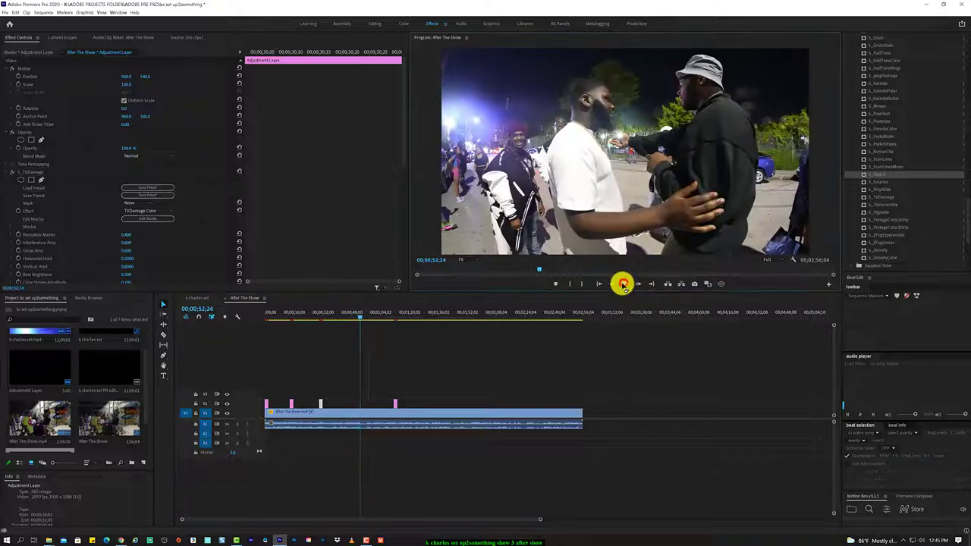
pyautogui.click(395, 403)
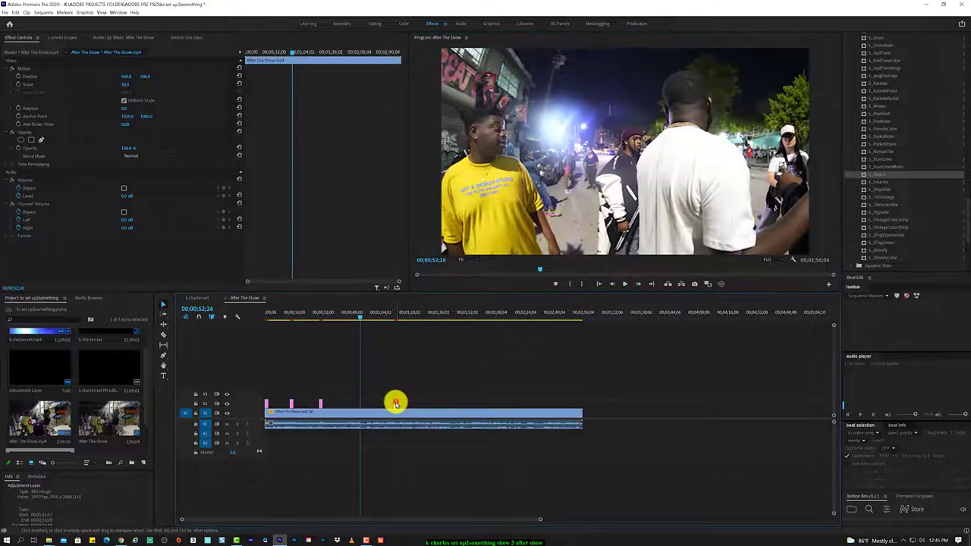
pyautogui.click(362, 403)
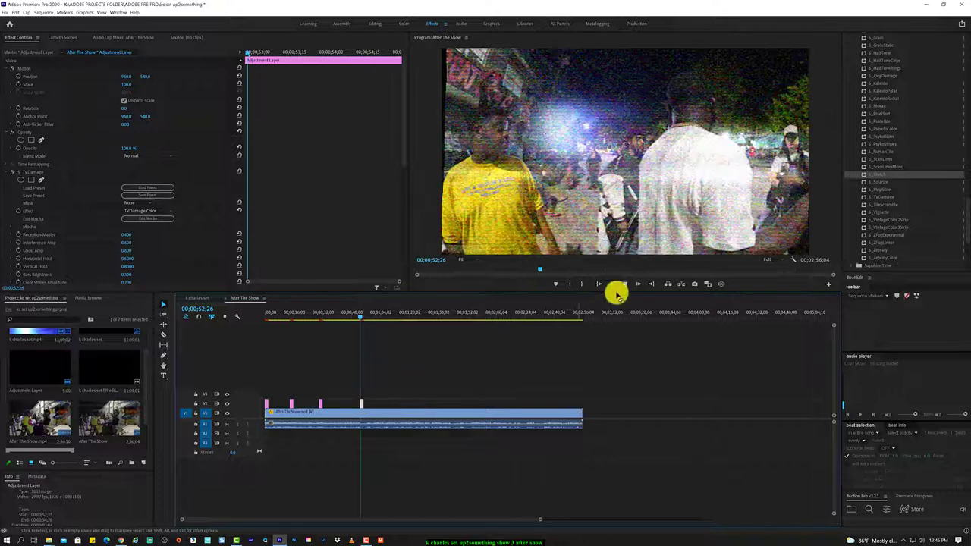
pyautogui.click(625, 284)
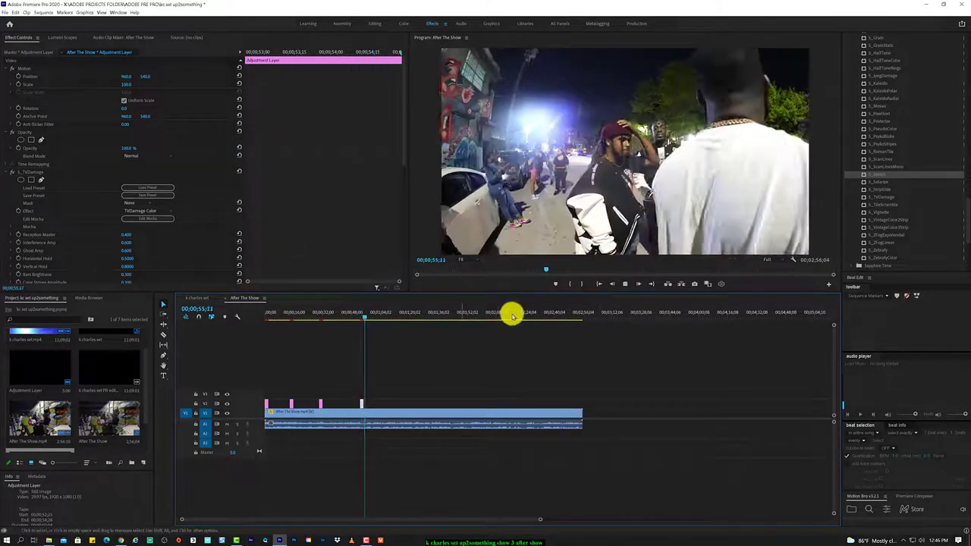
pyautogui.press('space')
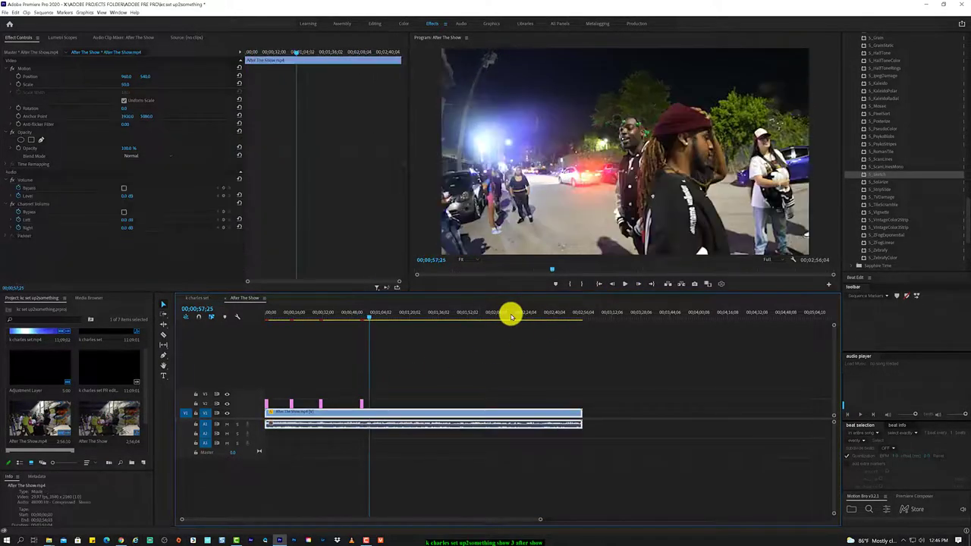
pyautogui.click(35, 372)
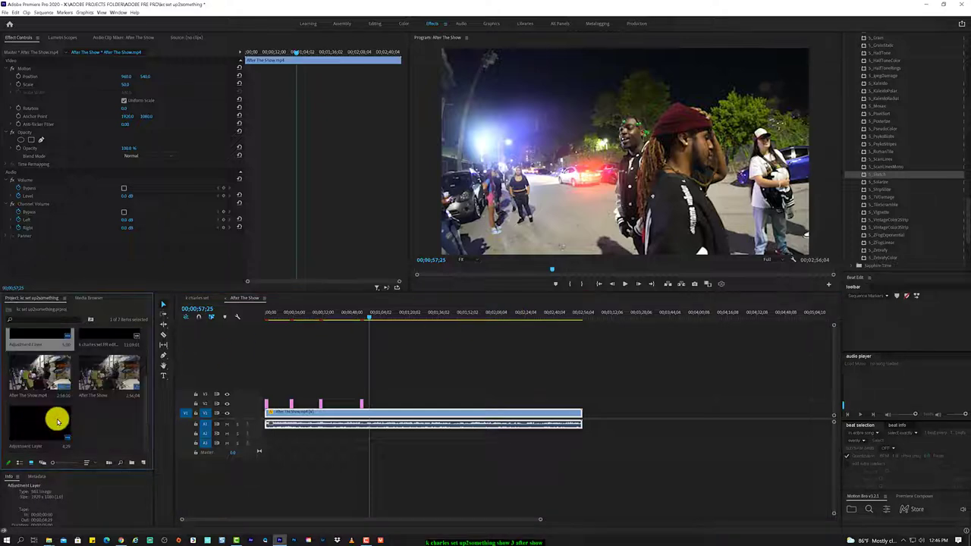
# Place a new Adjustment Layer above the clip and stretch it to the video's end.
pyautogui.moveTo(37, 371); pyautogui.dragTo(369, 394)
pyautogui.moveTo(444, 396); pyautogui.dragTo(582, 396)
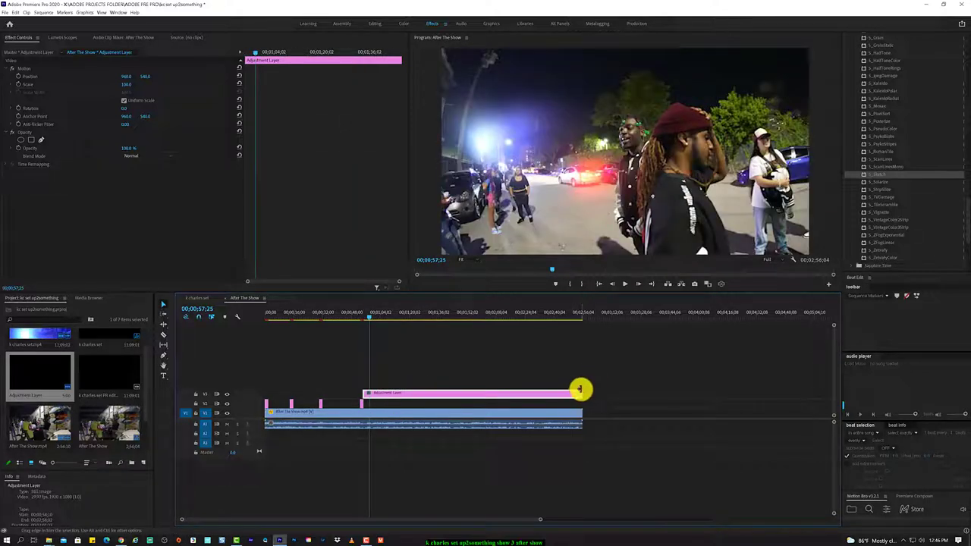
pyautogui.click(579, 392)
pyautogui.click(366, 392)
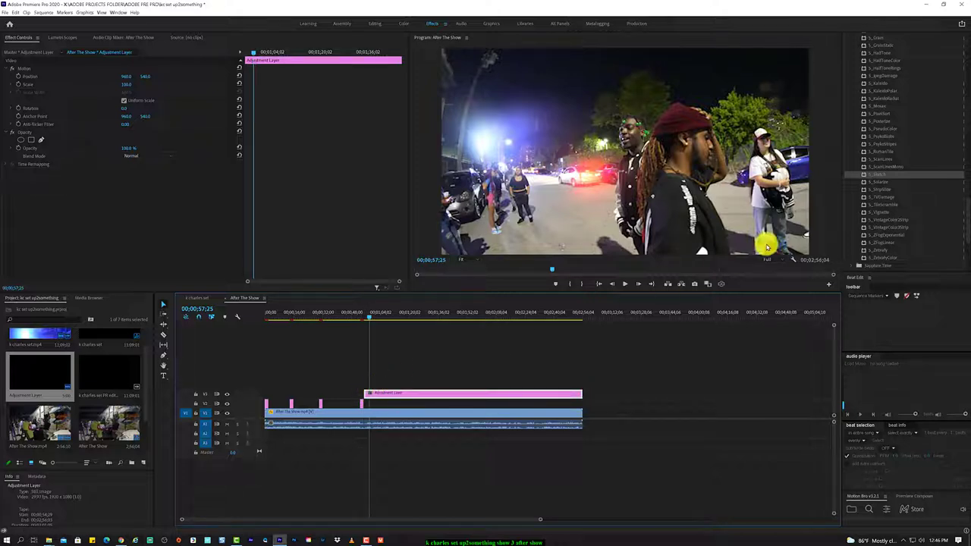
# Apply the uniVHS effect to the adjustment layer and preview the VHS look.
pyautogui.scroll(3, 894, 198)
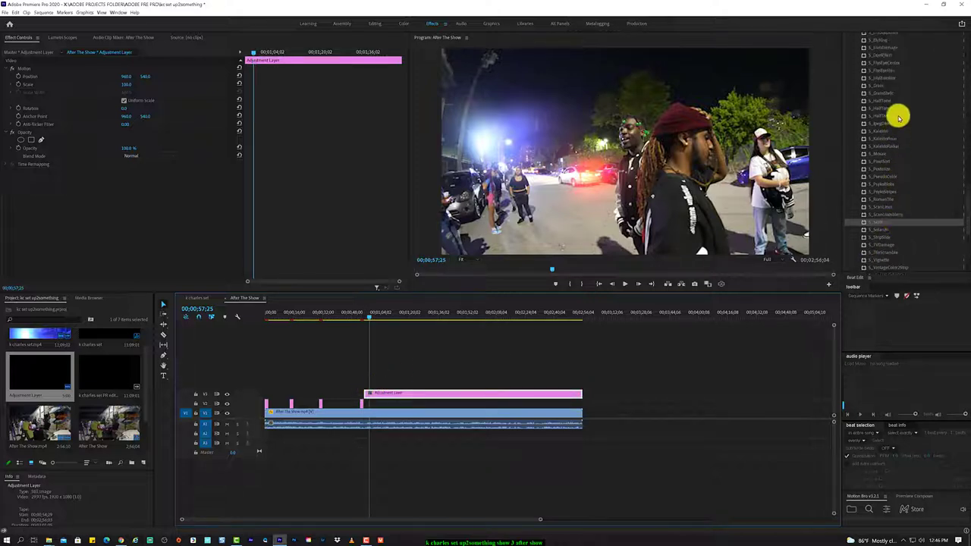
pyautogui.scroll(3, 898, 99)
pyautogui.moveTo(962, 203); pyautogui.dragTo(965, 169)
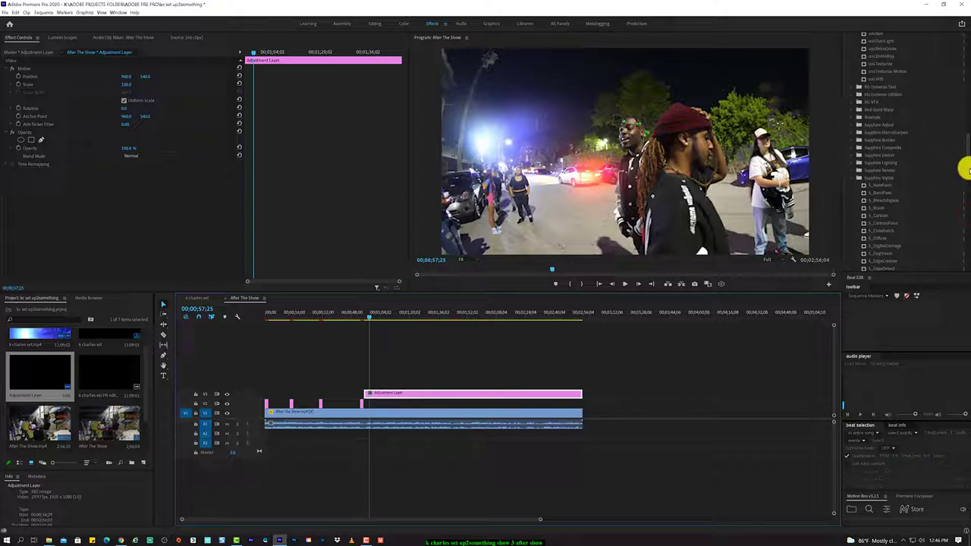
pyautogui.moveTo(877, 79); pyautogui.dragTo(451, 395)
pyautogui.press('space')
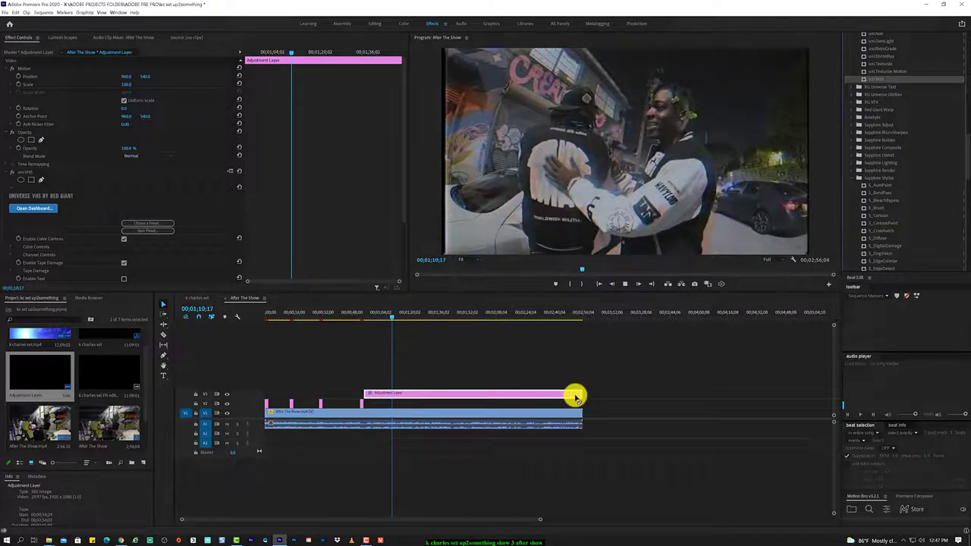
# Split the adjustment layer at the playhead, then trim and slide the pieces into short bursts.
pyautogui.click(625, 283)
pyautogui.click(625, 283)
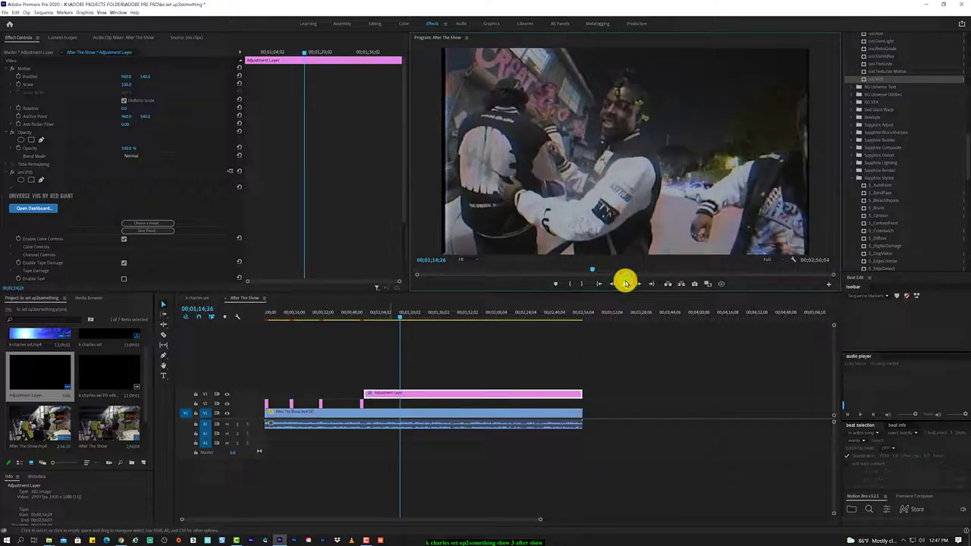
pyautogui.click(538, 324)
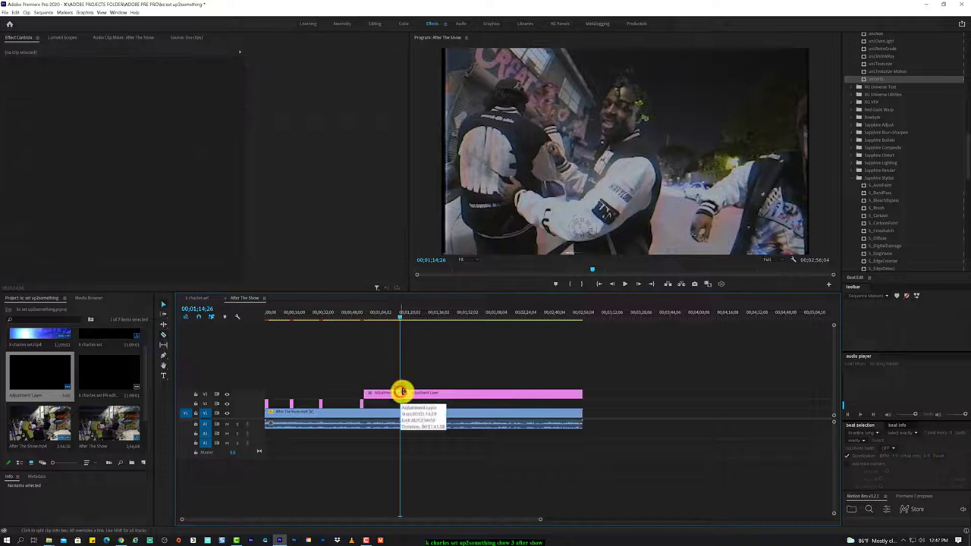
pyautogui.moveTo(400, 392)
pyautogui.mouseDown()
pyautogui.moveTo(449, 392)
pyautogui.moveTo(403, 397)
pyautogui.mouseUp()
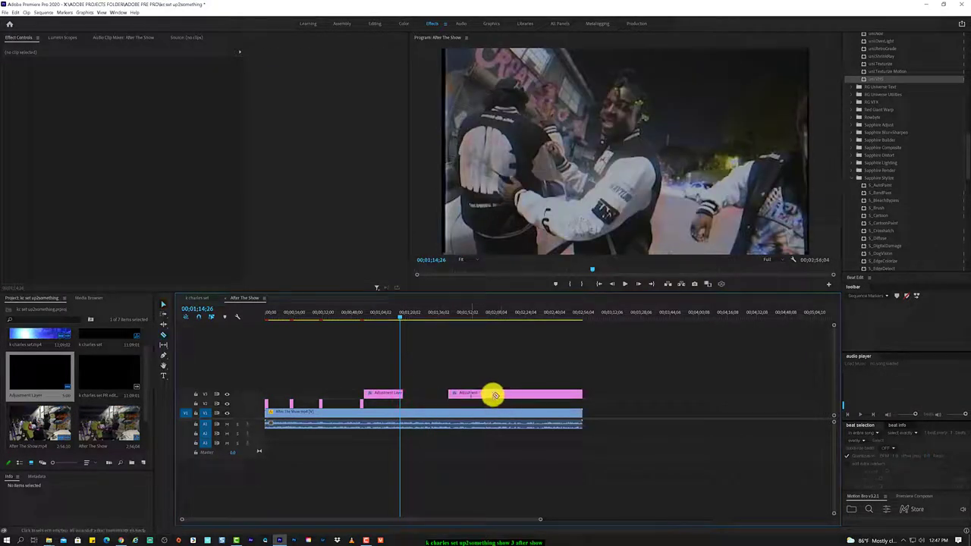
pyautogui.moveTo(478, 395); pyautogui.dragTo(435, 393)
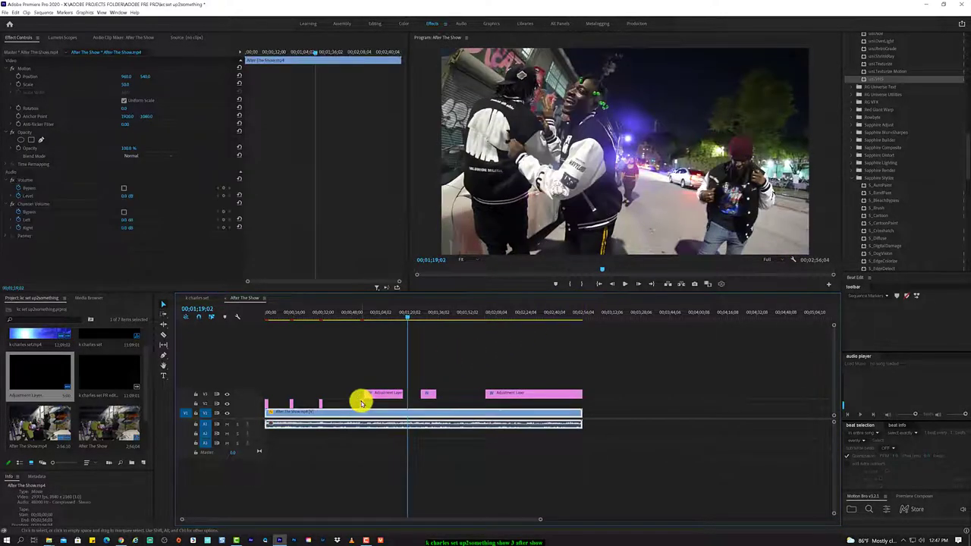
pyautogui.moveTo(361, 400); pyautogui.dragTo(410, 396)
pyautogui.press('space')
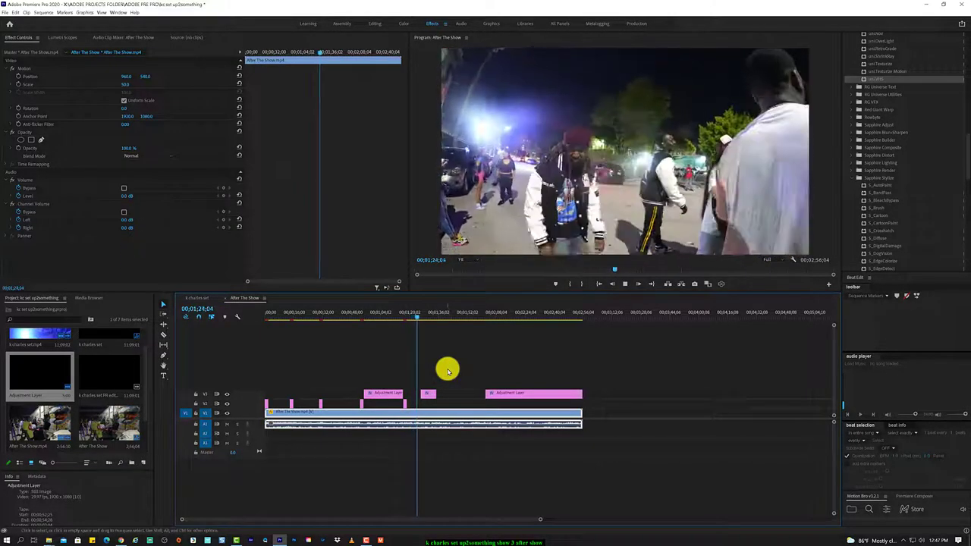
# Fine-tune a short burst, review from 01;22;18, and delete the final trailing adjustment-layer piece.
pyautogui.click(402, 405)
pyautogui.press('space')
pyautogui.moveTo(404, 408); pyautogui.dragTo(402, 405)
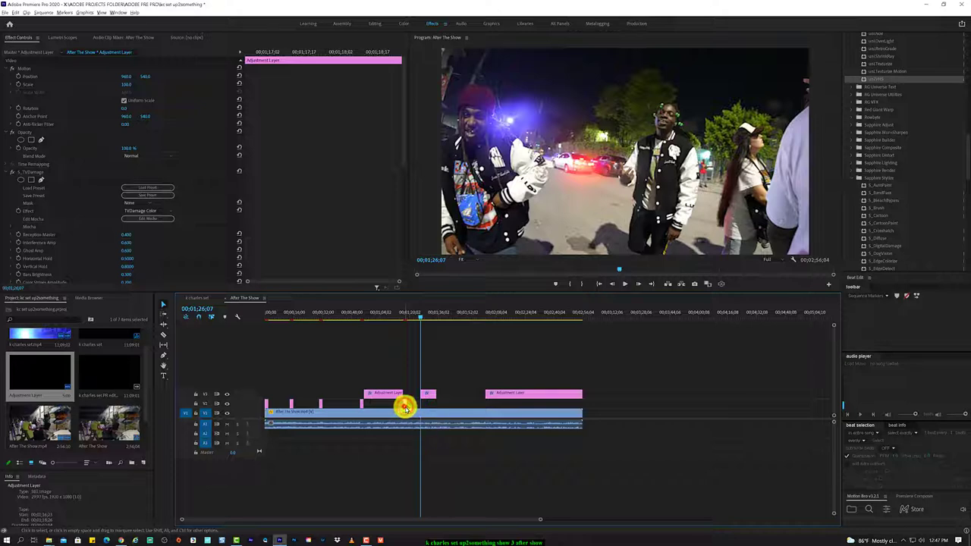
pyautogui.click(411, 319)
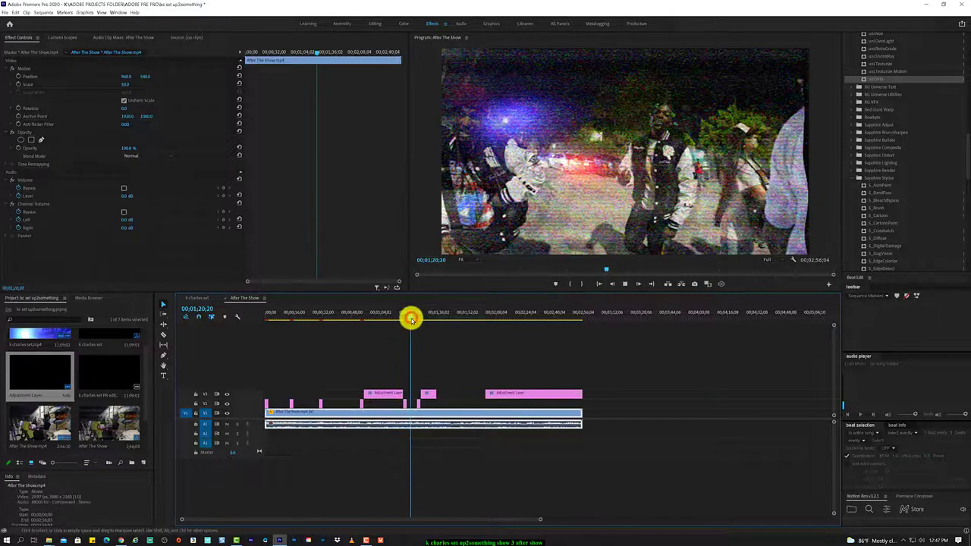
pyautogui.press('space')
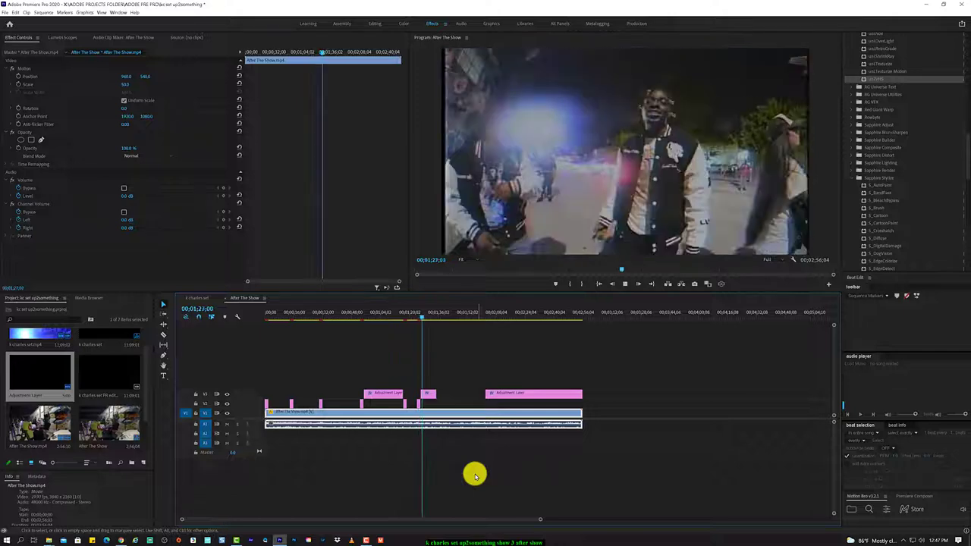
pyautogui.click(418, 406)
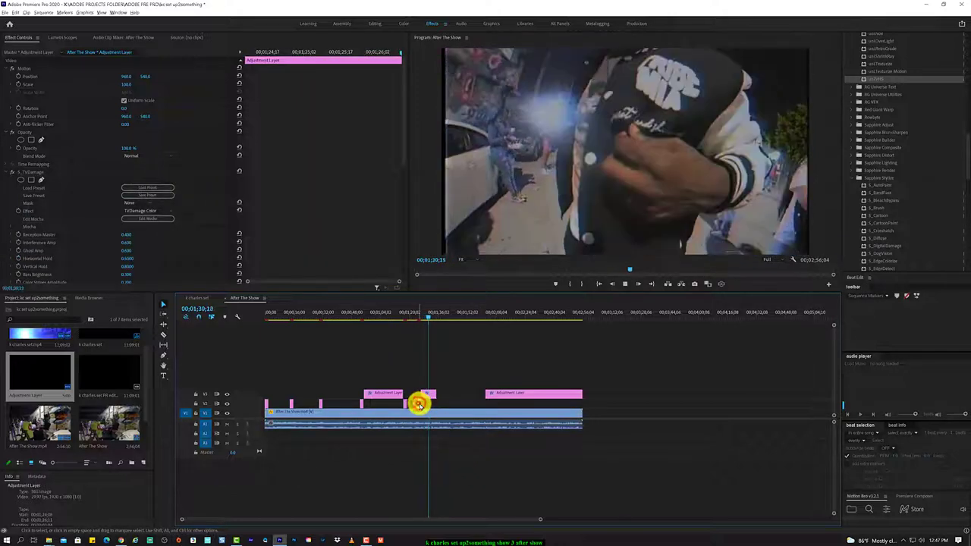
pyautogui.click(497, 394)
pyautogui.press('Delete')
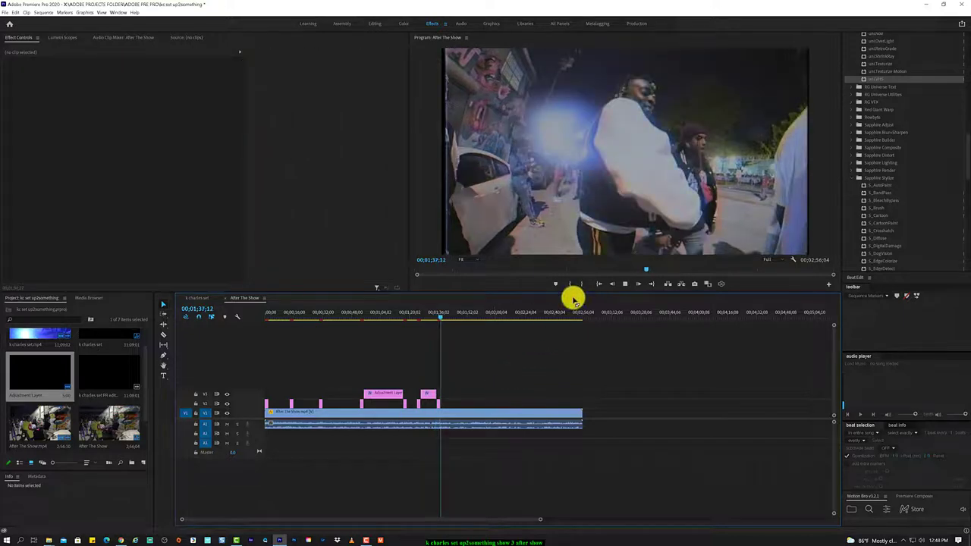
pyautogui.click(627, 288)
pyautogui.click(453, 319)
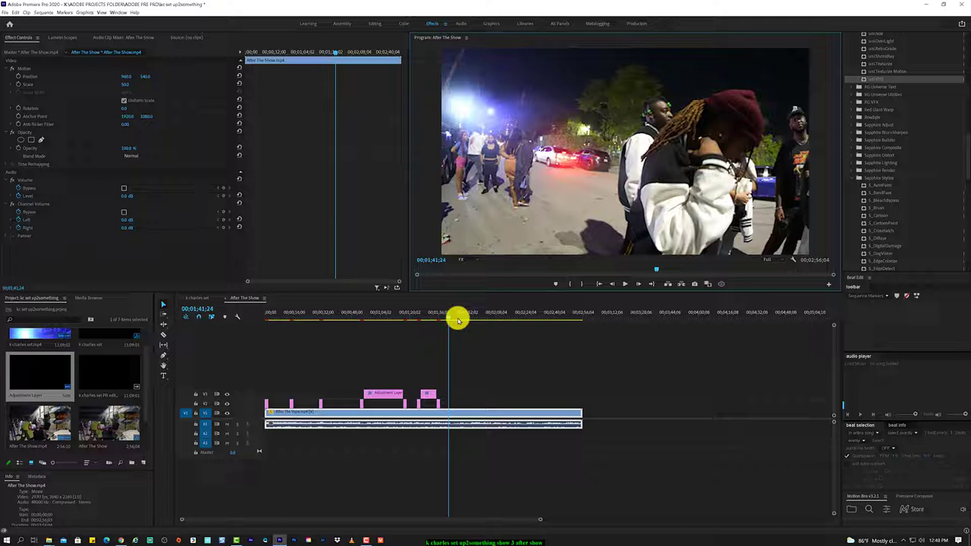
# Open the Export Settings dialog via File > Export > Media.
pyautogui.click(45, 12)
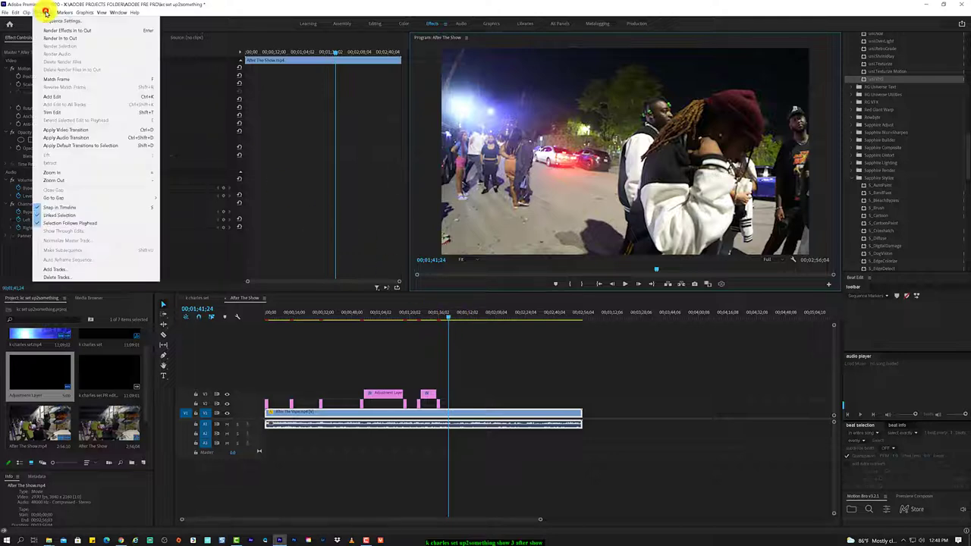
pyautogui.click(16, 14)
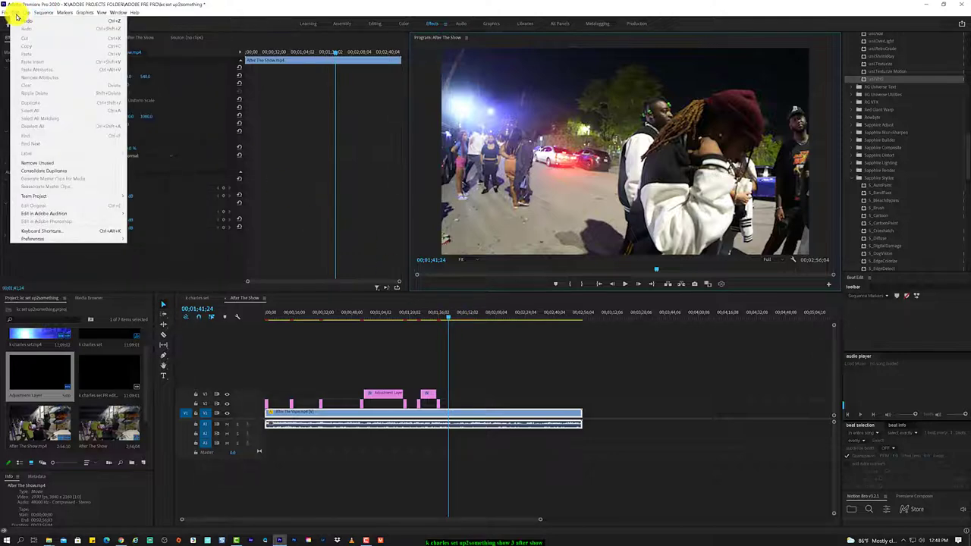
pyautogui.press('Left')
pyautogui.press('e')
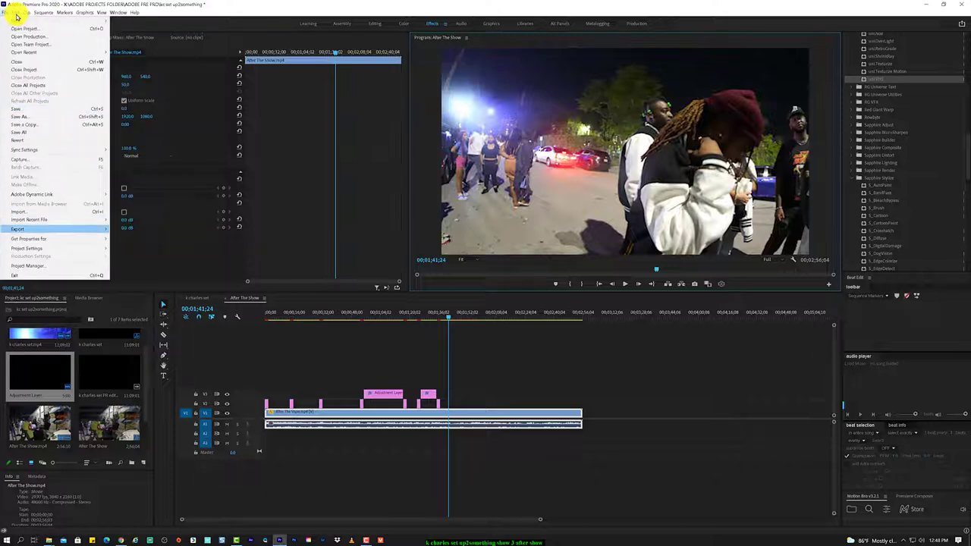
pyautogui.click(195, 229)
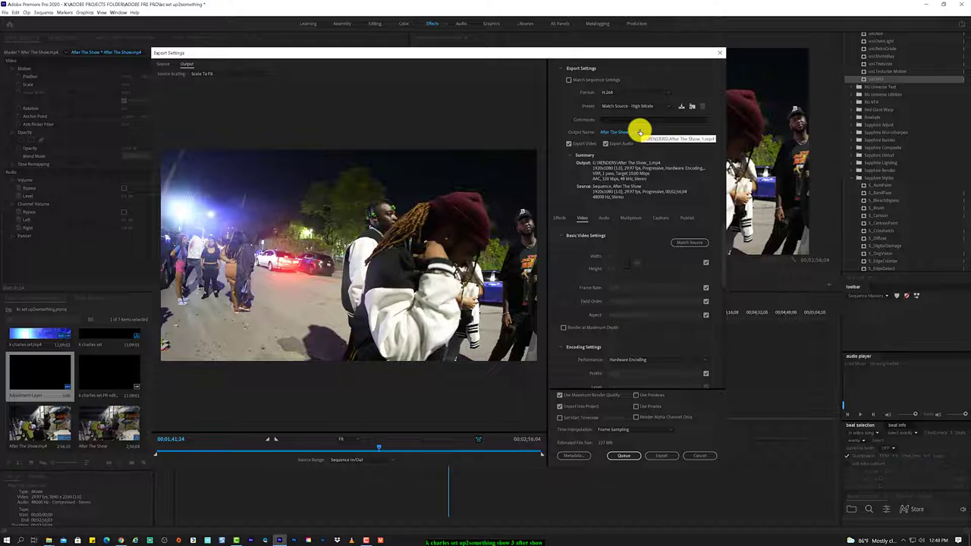
# Name the output 'After The Show_PR edit.mp4', enable Render at Maximum Depth, and export.
pyautogui.click(640, 131)
pyautogui.write('After The Show PR edit')
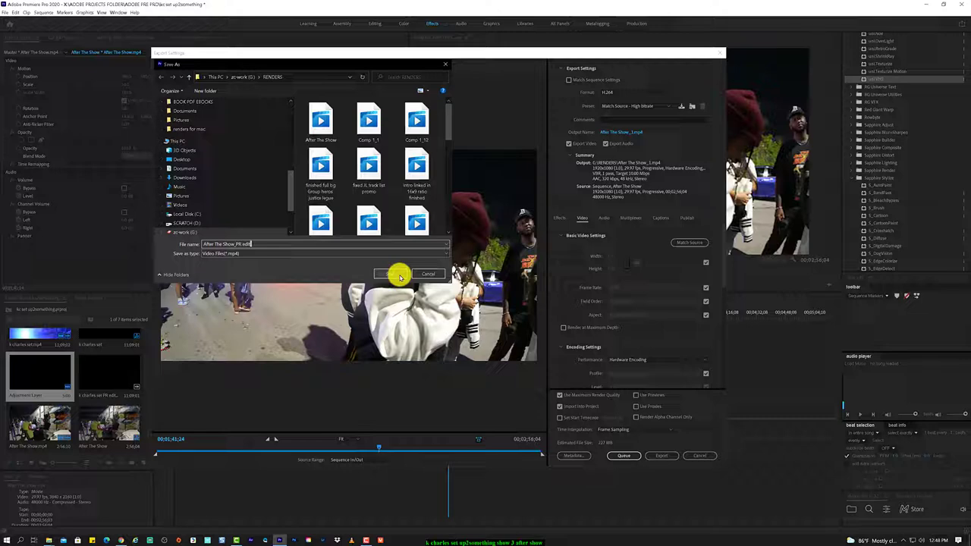
pyautogui.click(400, 277)
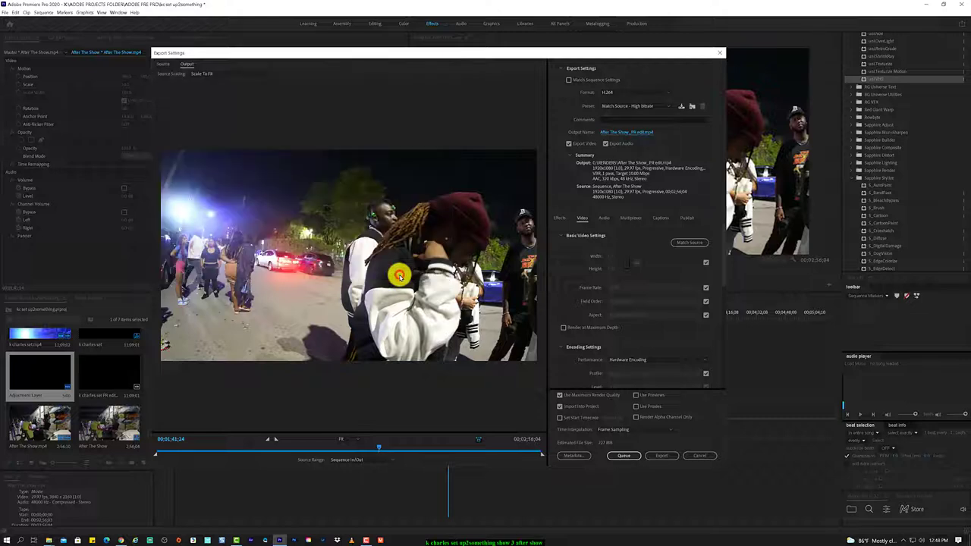
pyautogui.click(587, 328)
pyautogui.scroll(-3, 589, 334)
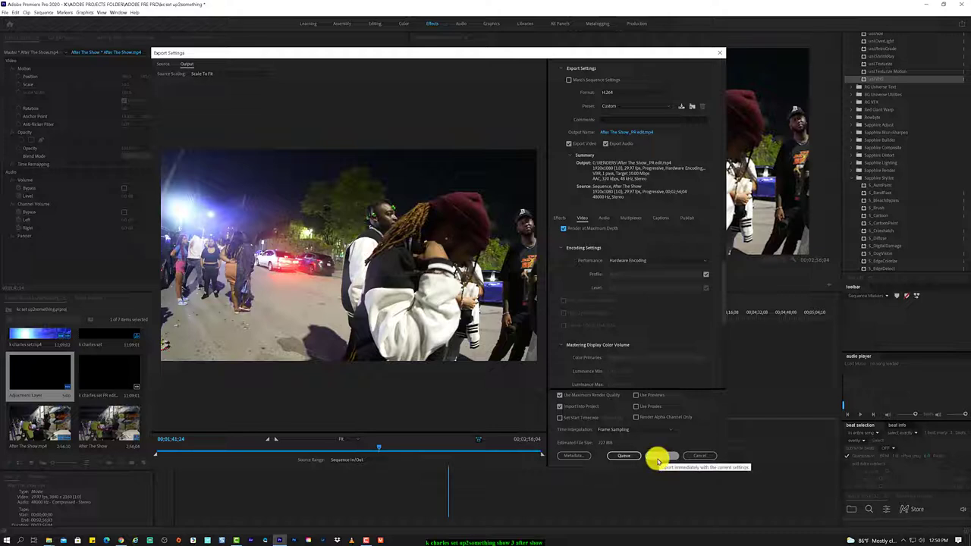
pyautogui.click(658, 460)
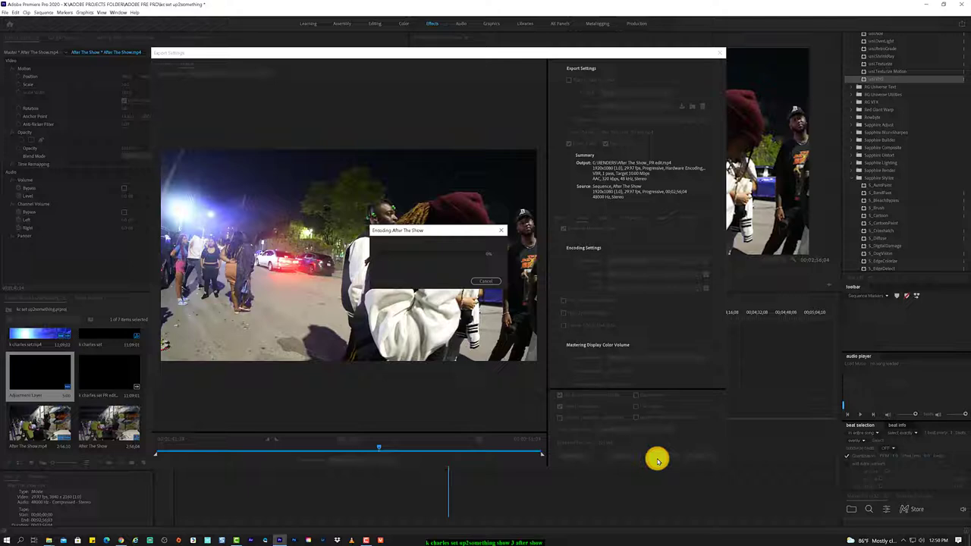
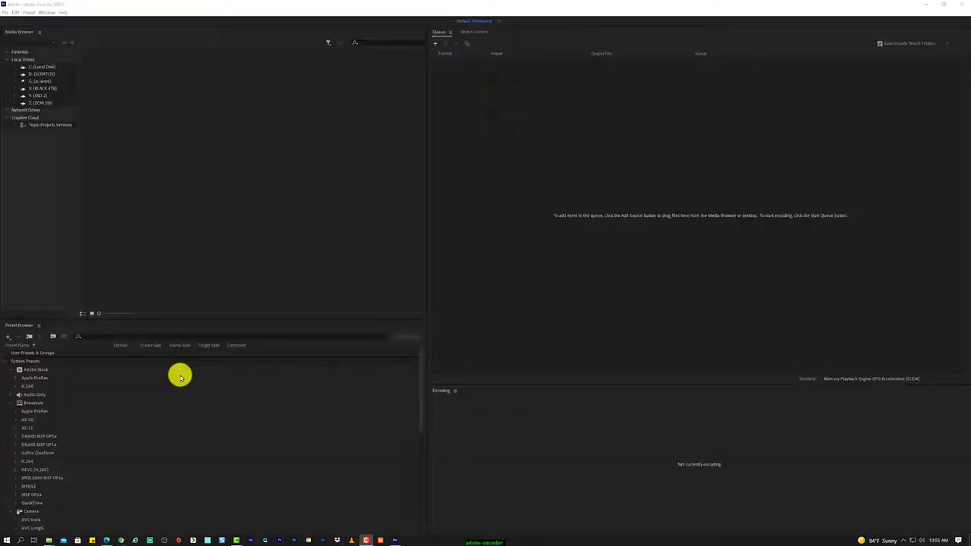
# Open the RENDERS folder on the G: (zc work) drive in Media Encoder's Media Browser.
pyautogui.click(7, 59)
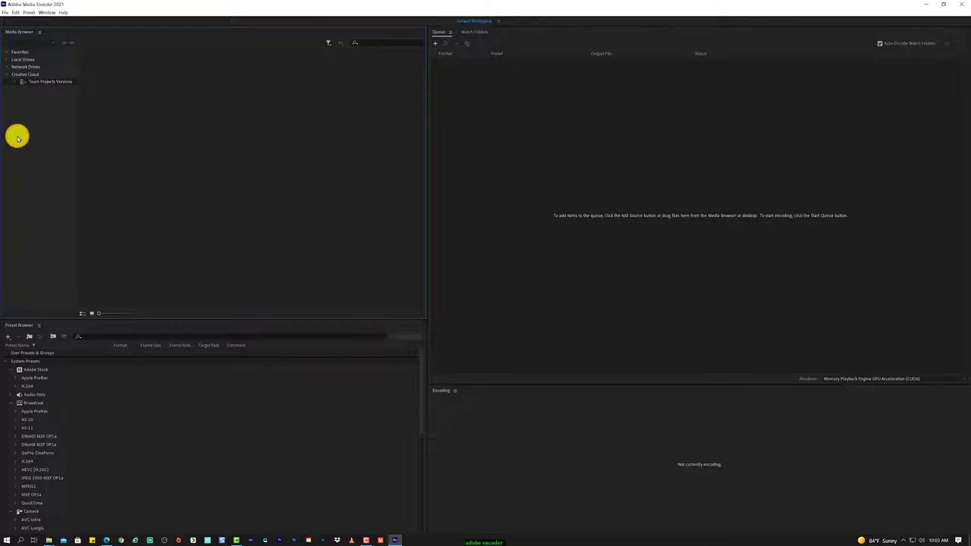
pyautogui.click(6, 58)
pyautogui.rightClick(13, 62)
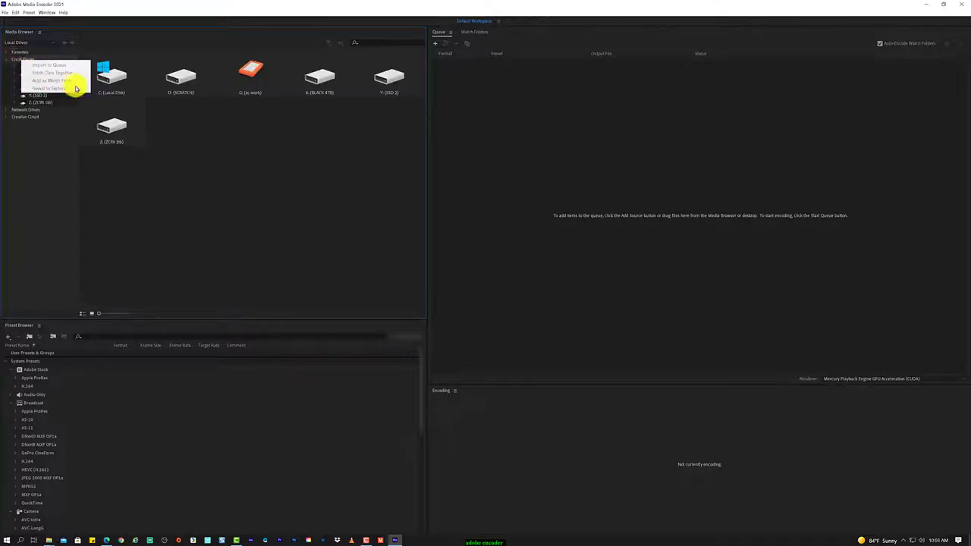
pyautogui.click(210, 156)
pyautogui.rightClick(39, 80)
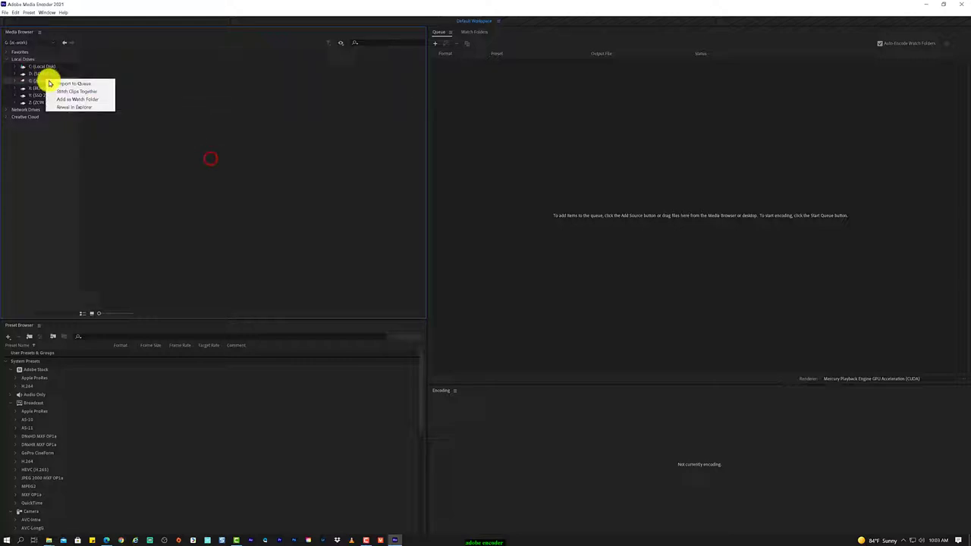
pyautogui.click(97, 99)
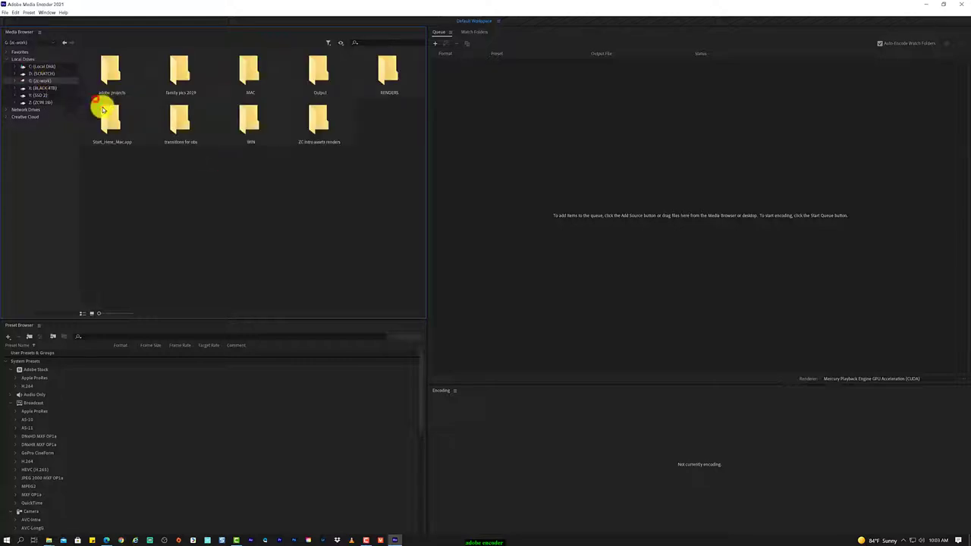
pyautogui.doubleClick(387, 70)
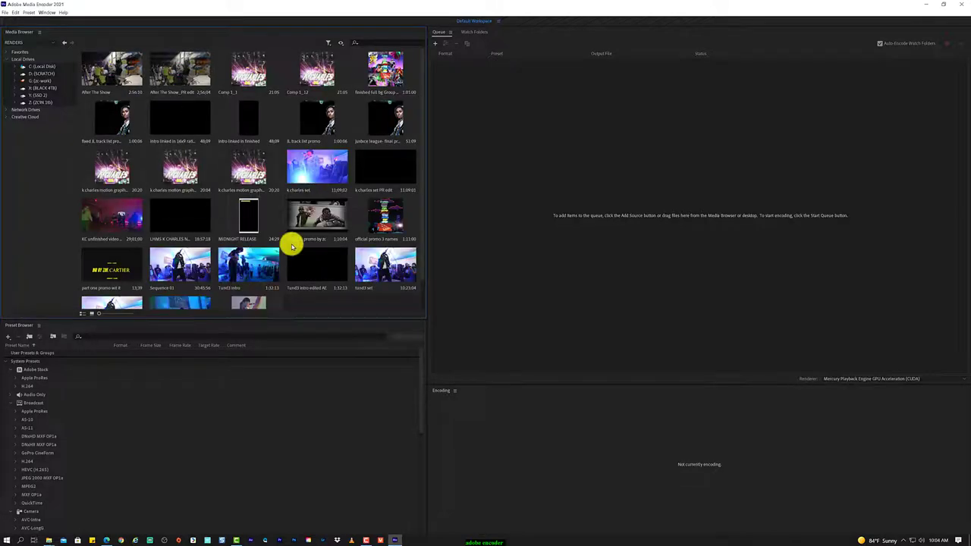
pyautogui.scroll(-1, 290, 243)
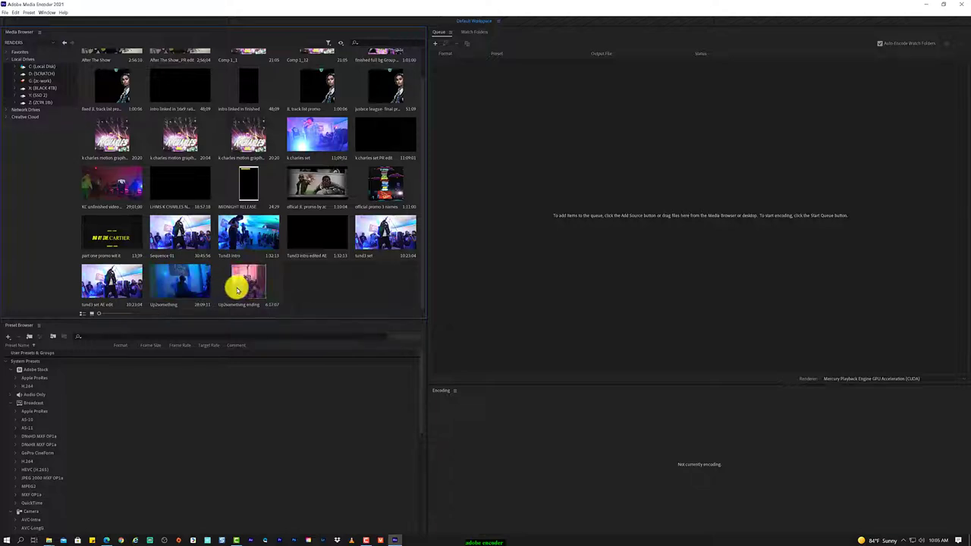
# Inspect the Up2something and Up2something ending clips, then bring Premiere Rush forward.
pyautogui.rightClick(171, 295)
pyautogui.click(339, 267)
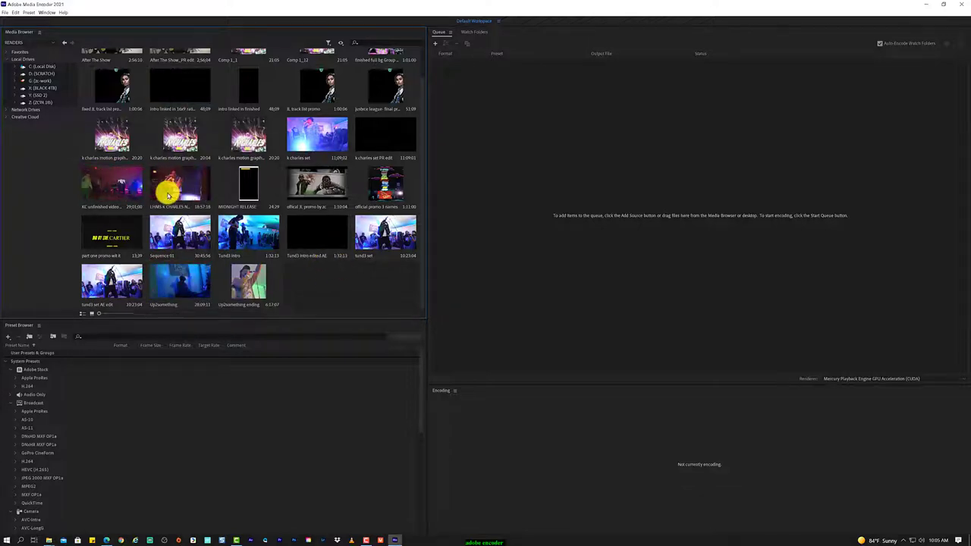
pyautogui.rightClick(252, 293)
pyautogui.click(301, 275)
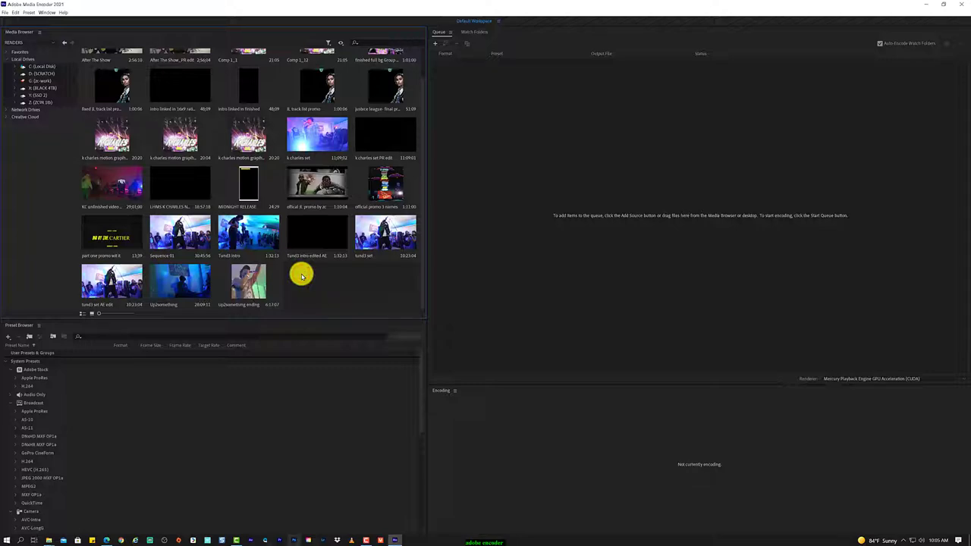
pyautogui.click(370, 540)
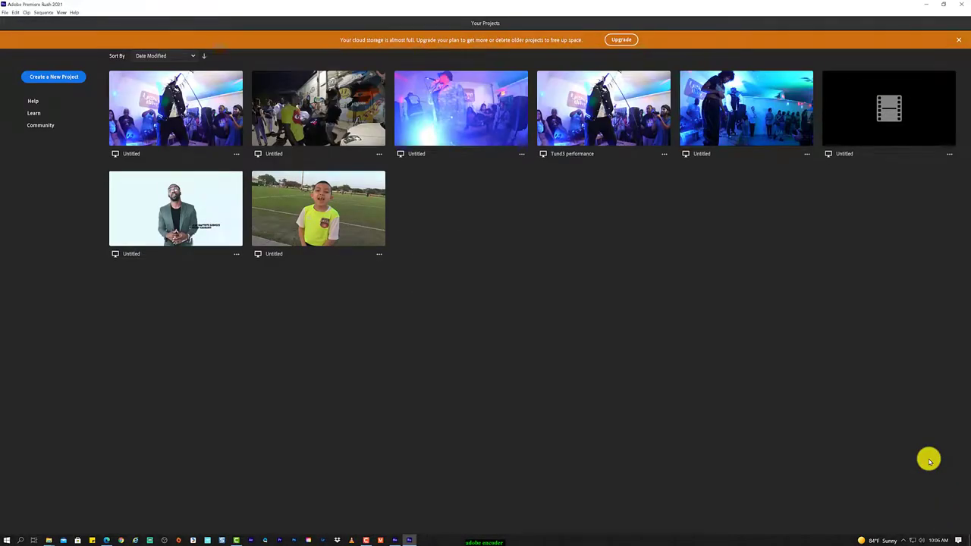
# Open the other Untitled performance project from the projects list.
pyautogui.click(320, 115)
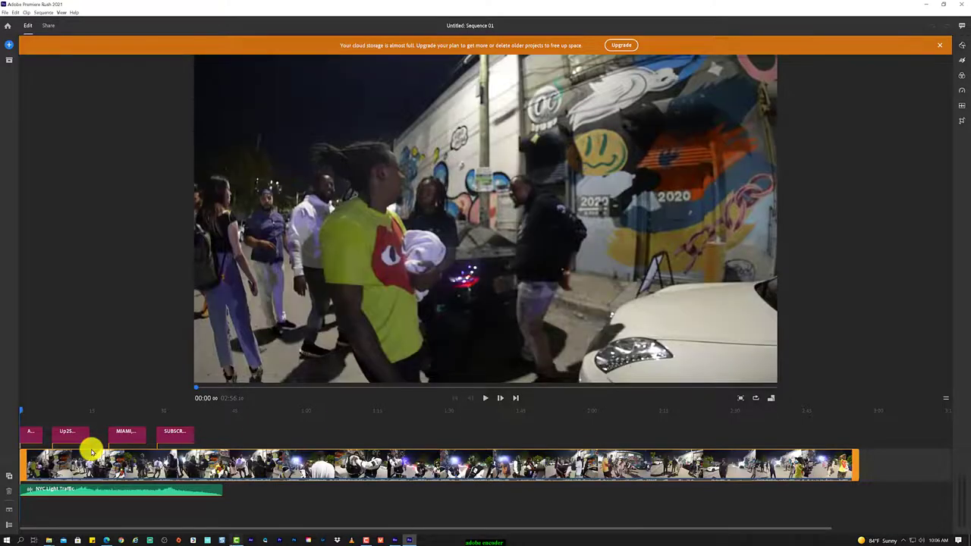
pyautogui.click(8, 24)
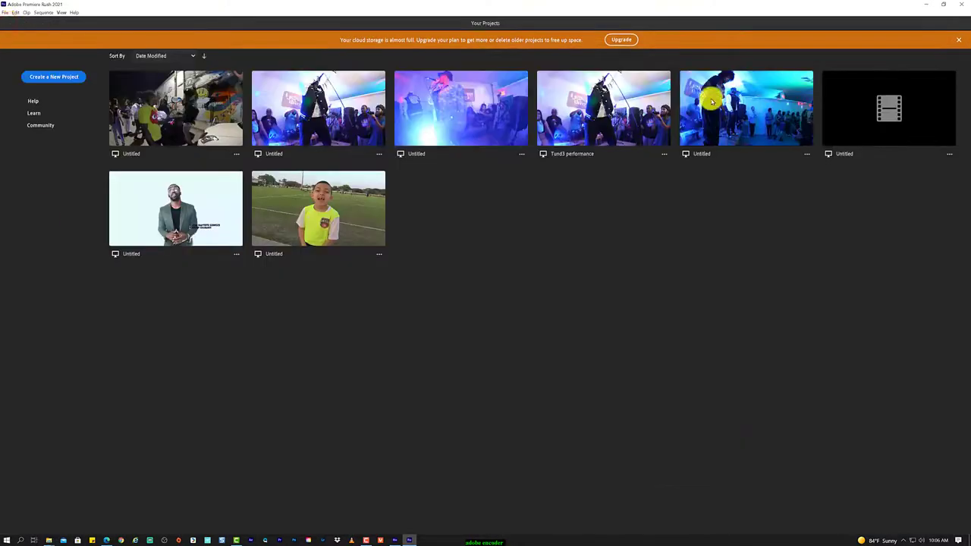
pyautogui.click(868, 117)
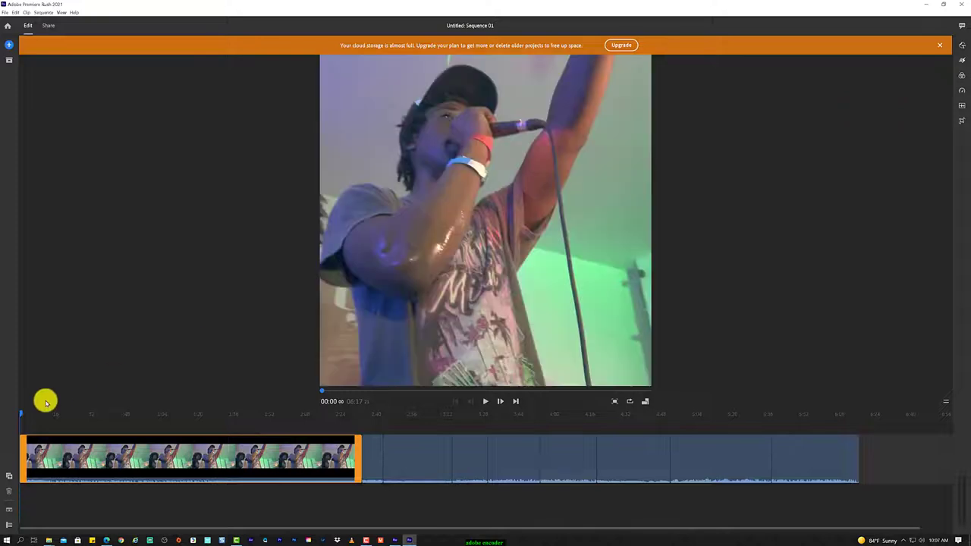
# Set the aspect ratio to 16:9 widescreen and bring up the media browser.
pyautogui.click(645, 401)
pyautogui.click(591, 376)
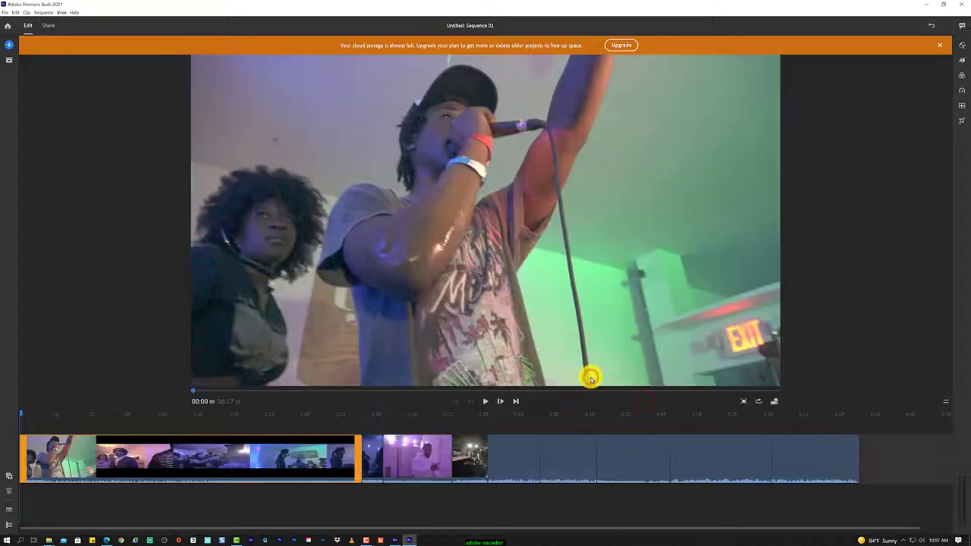
pyautogui.click(9, 45)
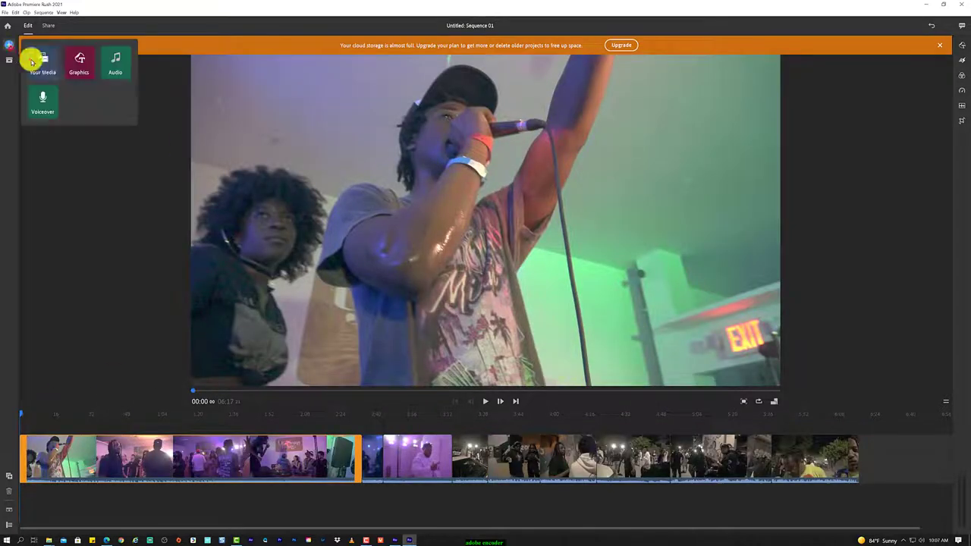
pyautogui.click(37, 62)
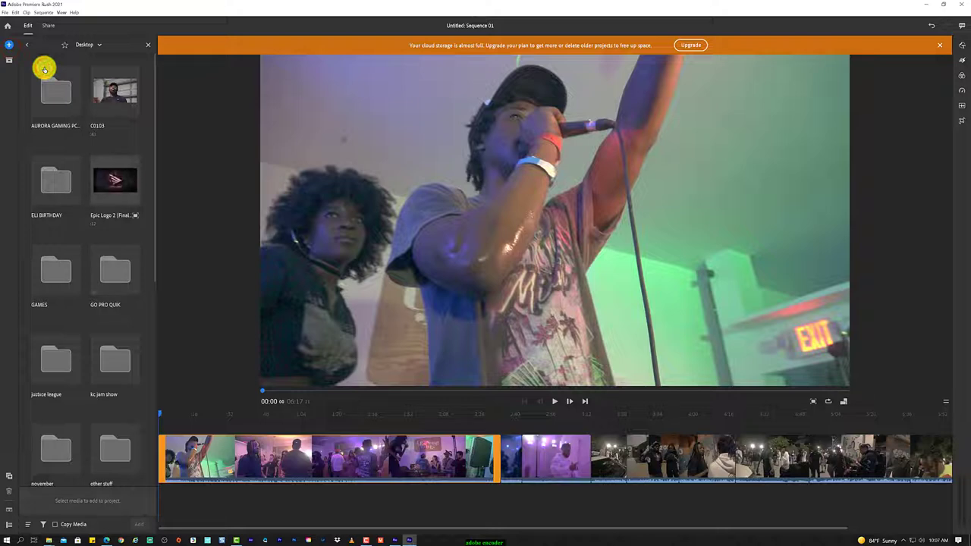
# Browse the G: (zc-work) drive's RENDERS, WIN, adobe projects and ZC intro assets renders folders.
pyautogui.click(98, 46)
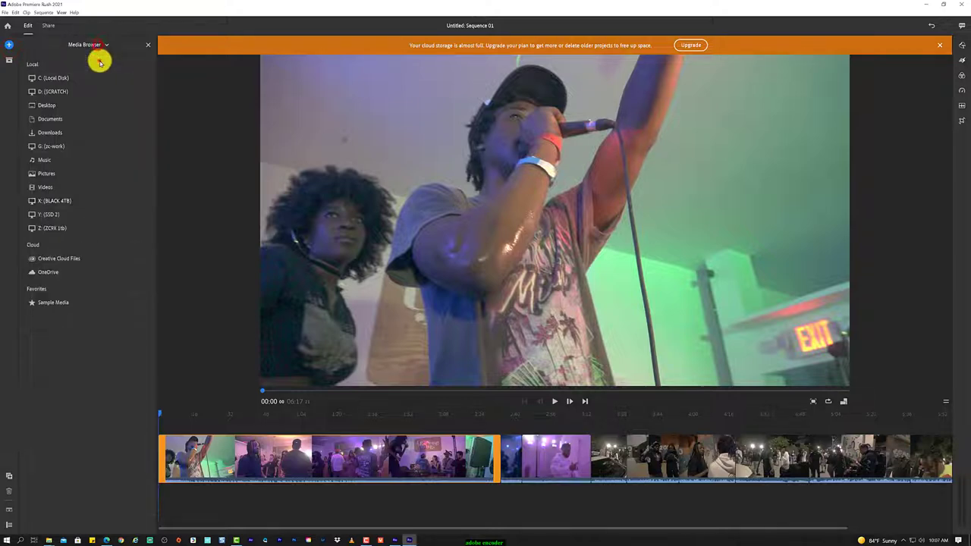
pyautogui.click(62, 145)
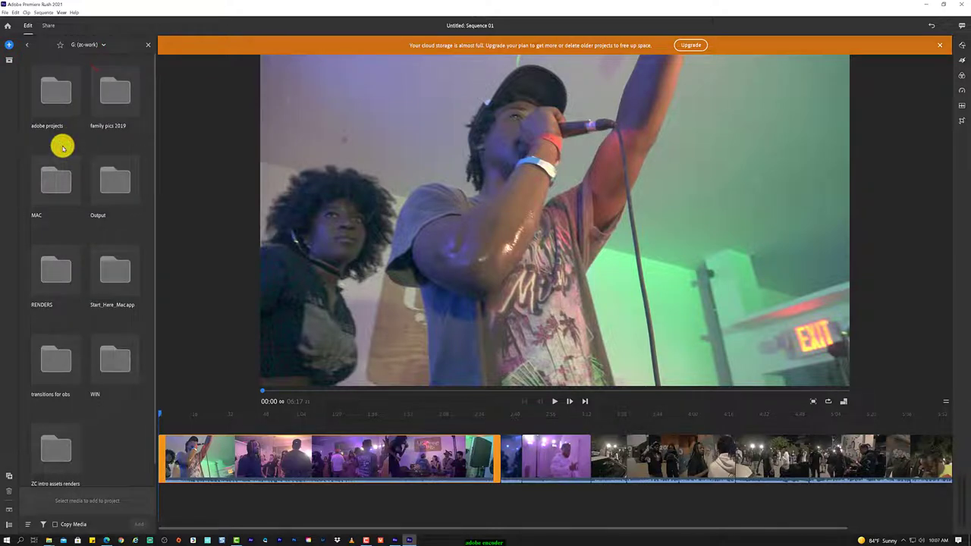
pyautogui.click(56, 269)
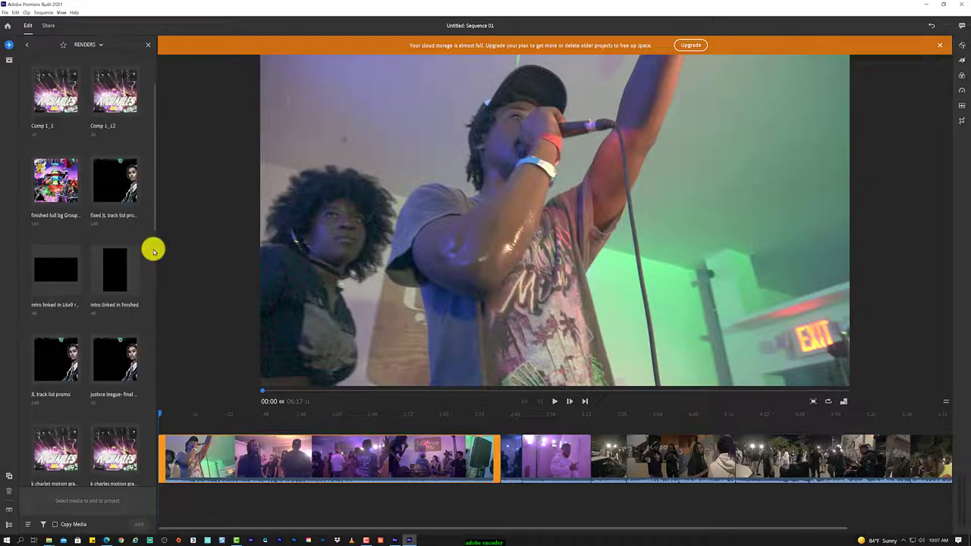
pyautogui.click(26, 45)
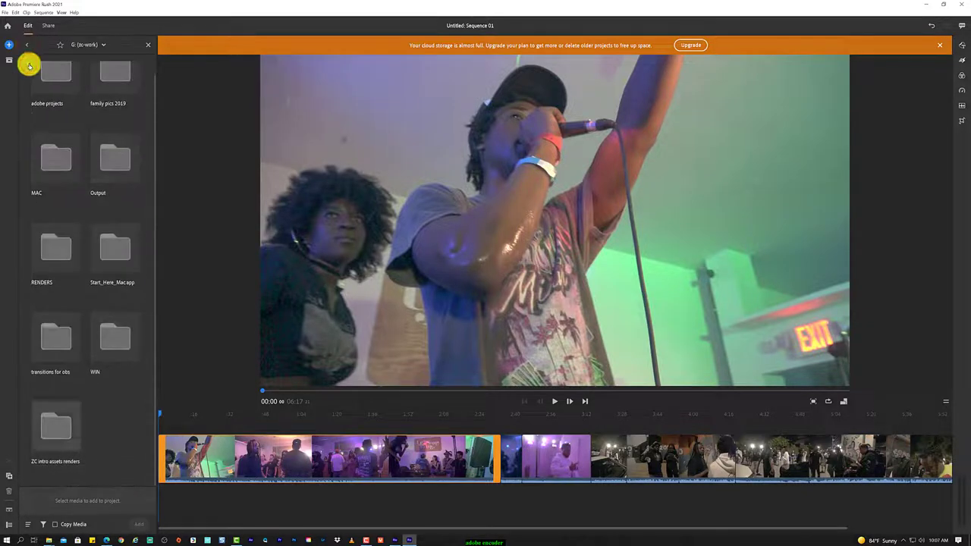
pyautogui.click(58, 421)
pyautogui.click(27, 44)
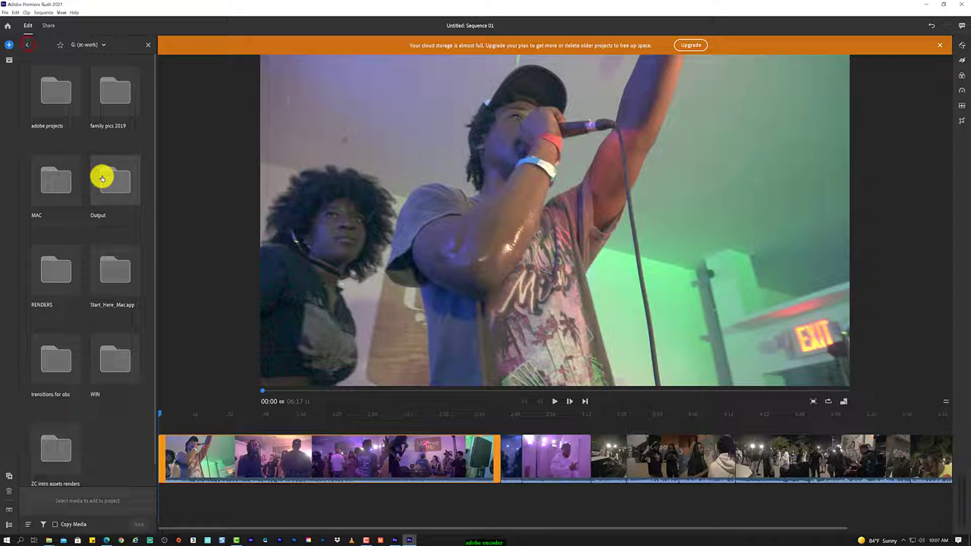
pyautogui.click(114, 360)
pyautogui.click(28, 47)
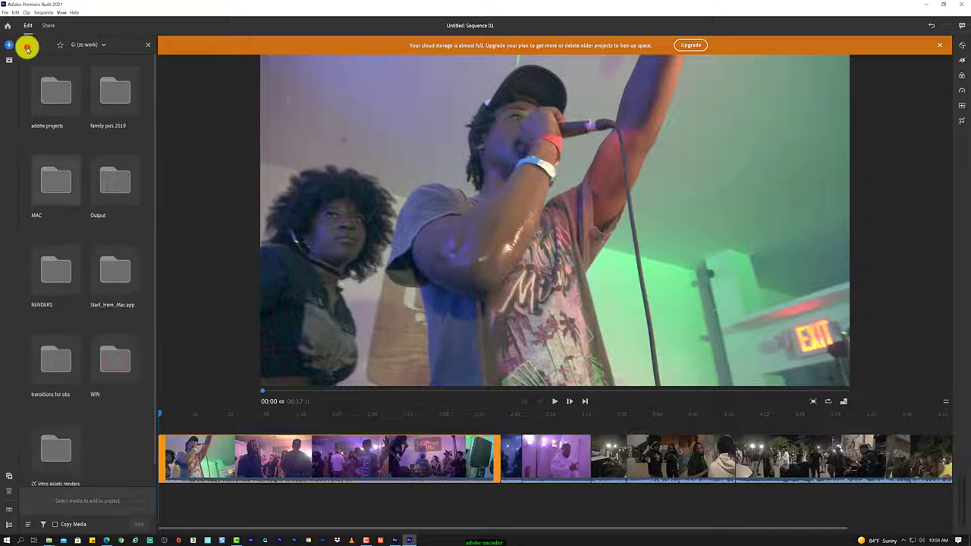
pyautogui.click(53, 88)
pyautogui.click(27, 45)
pyautogui.scroll(-1, 35, 114)
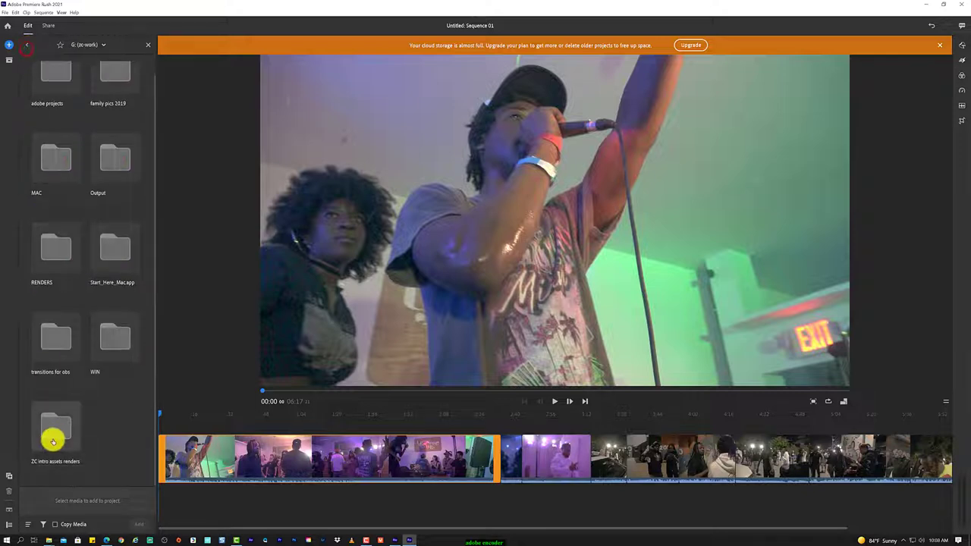
pyautogui.click(53, 441)
pyautogui.click(28, 46)
# Scroll through the RENDERS clips, check the assets folder, and return to the drive list.
pyautogui.scroll(-3, 124, 299)
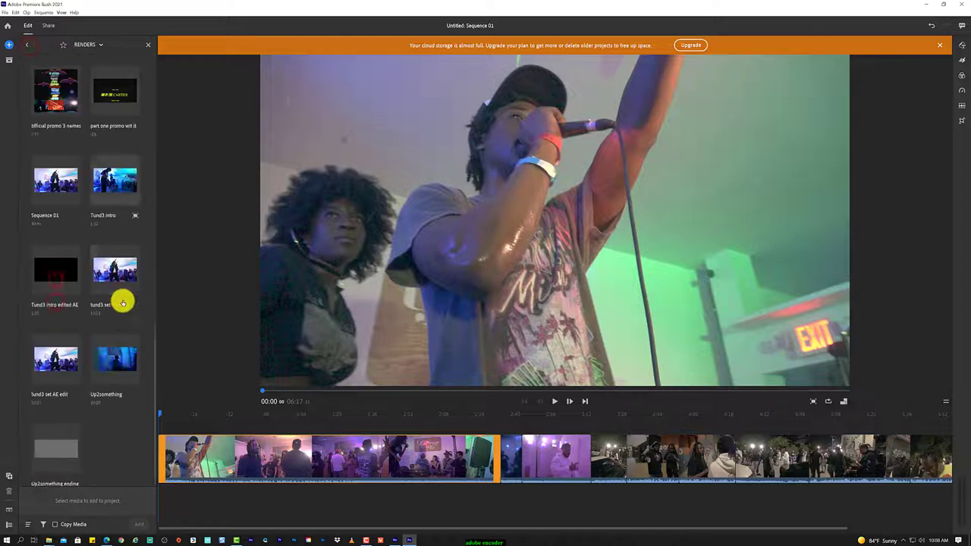
pyautogui.scroll(-3, 124, 302)
pyautogui.scroll(-2, 107, 273)
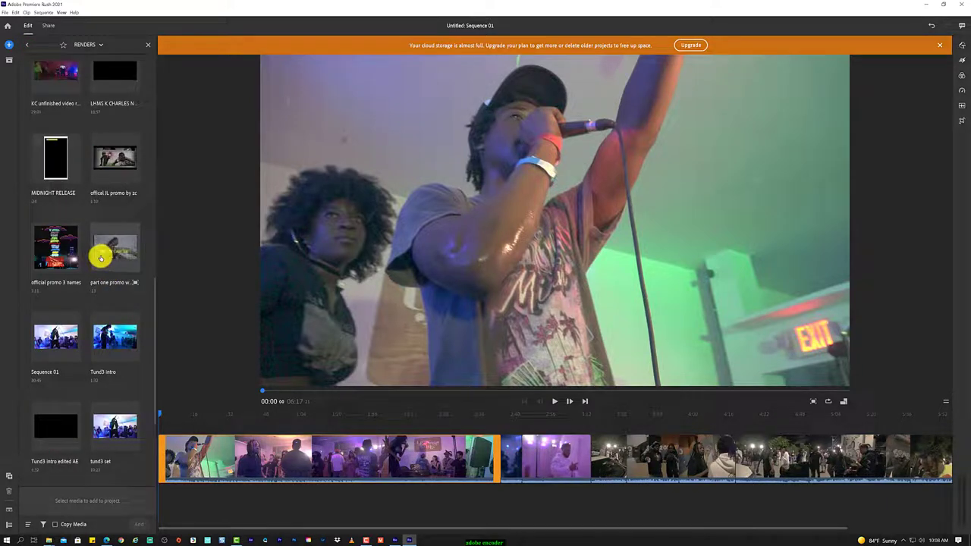
pyautogui.scroll(1, 124, 257)
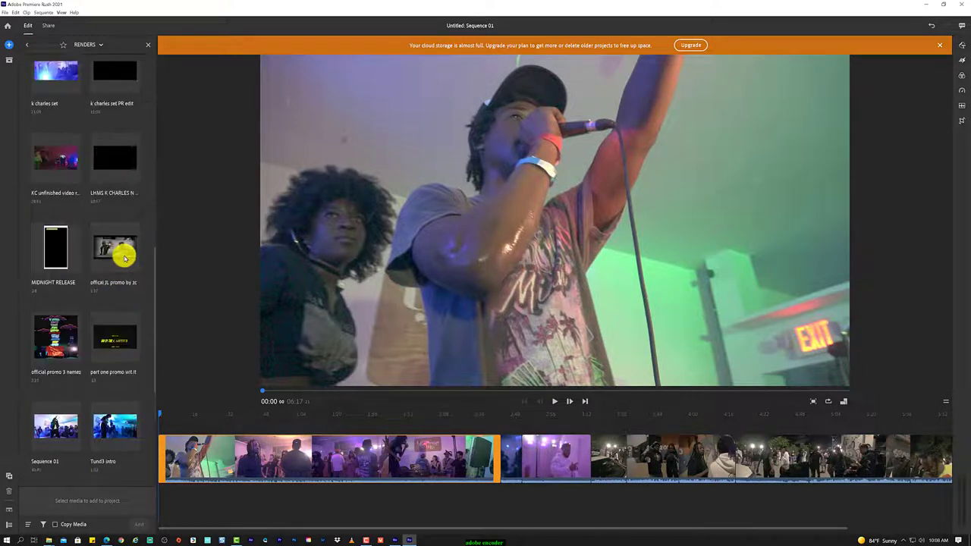
pyautogui.scroll(4, 123, 258)
pyautogui.scroll(2, 124, 257)
pyautogui.scroll(2, 108, 223)
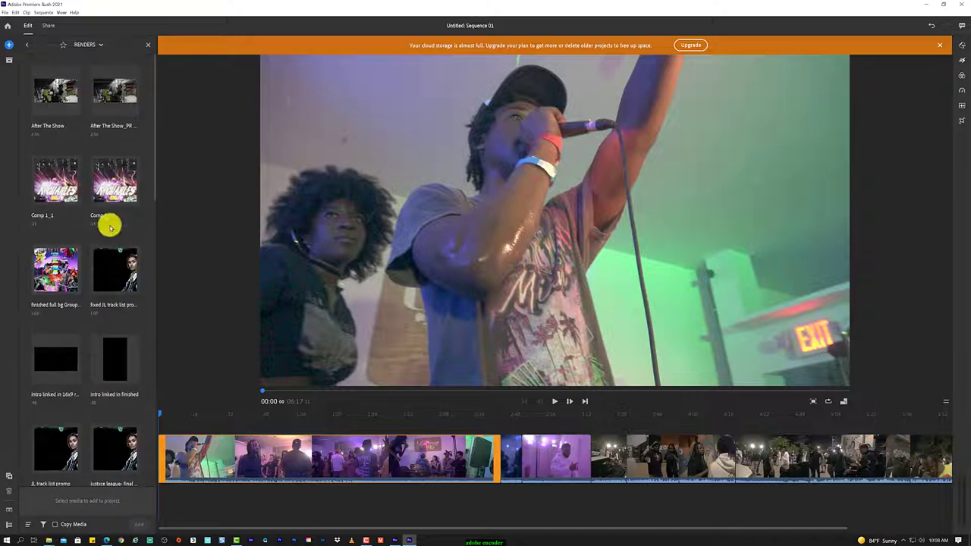
pyautogui.click(27, 46)
pyautogui.click(27, 45)
pyautogui.click(104, 91)
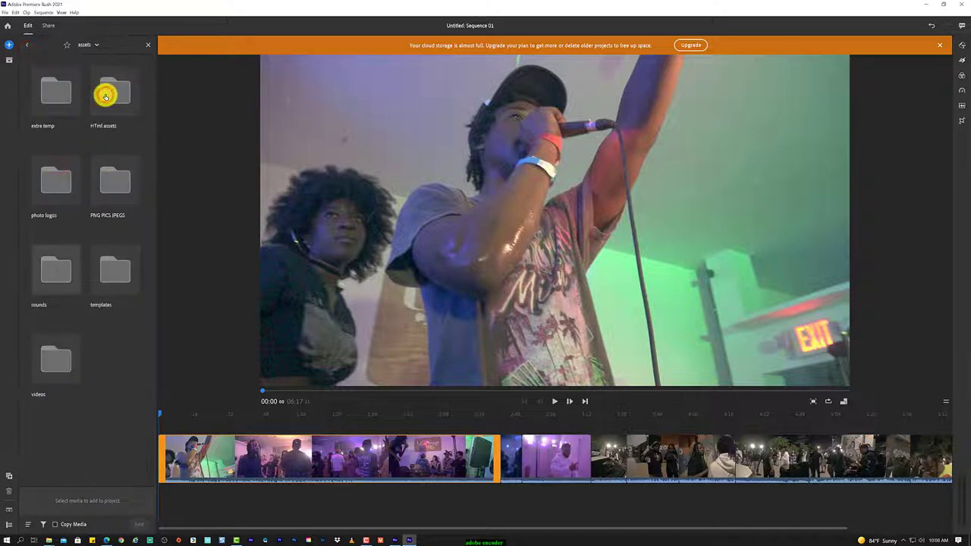
pyautogui.click(27, 45)
pyautogui.click(27, 46)
pyautogui.click(27, 45)
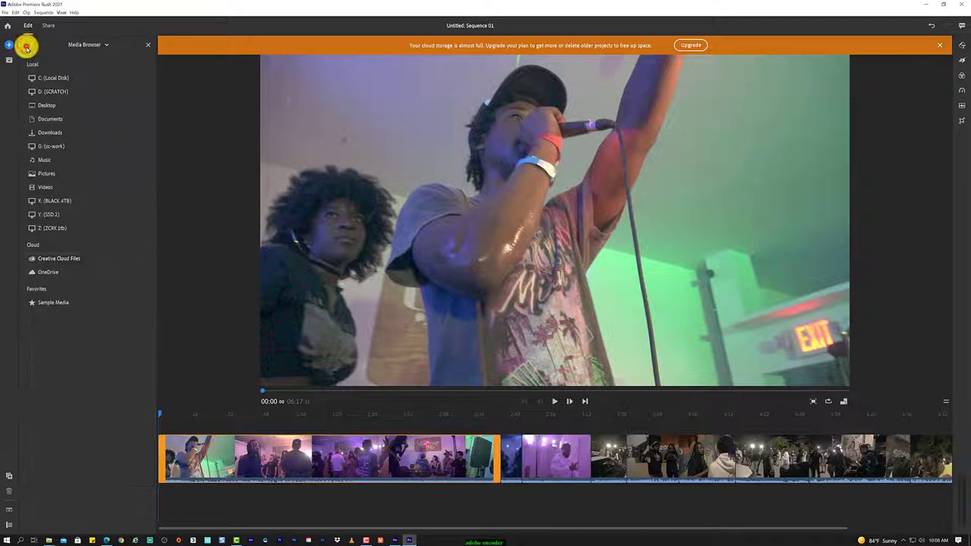
# Look inside the X: (BLACK 4TB) drive's FILES RENDERED > VIDEOS folder.
pyautogui.click(101, 206)
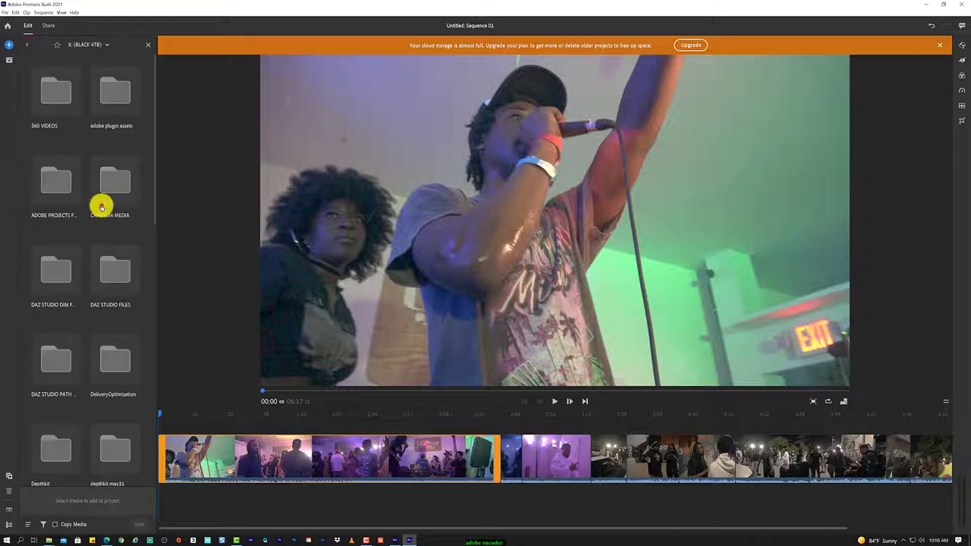
pyautogui.scroll(-3, 94, 293)
pyautogui.click(98, 270)
pyautogui.click(116, 192)
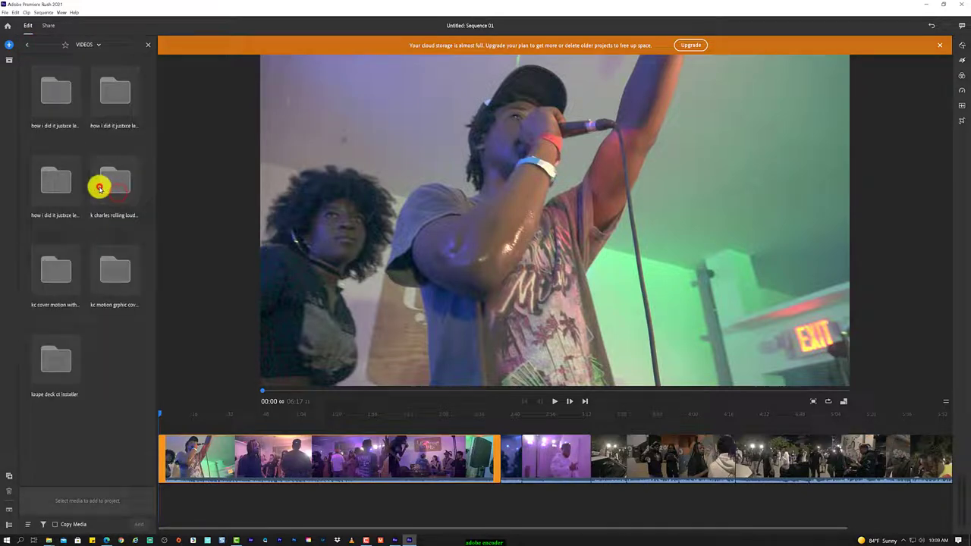
pyautogui.click(26, 48)
pyautogui.click(27, 49)
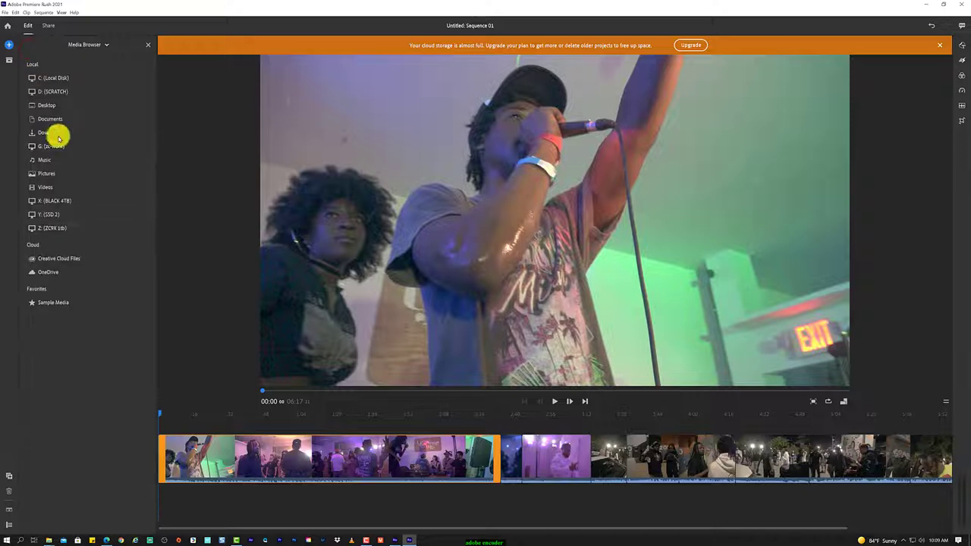
# Open Z: (ZC9X 1tb) > _FINISHED RENDERS and scroll through its clips.
pyautogui.click(88, 224)
pyautogui.click(36, 355)
pyautogui.click(61, 104)
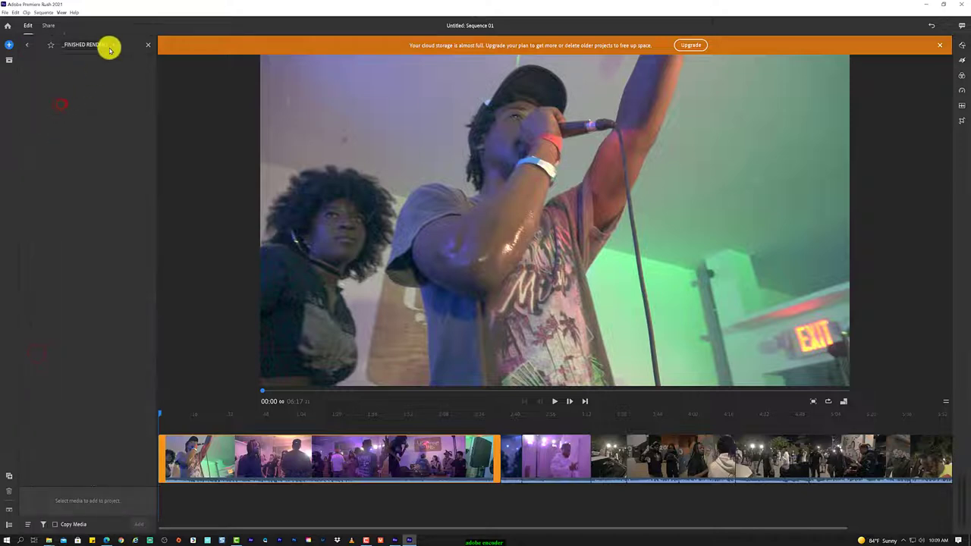
pyautogui.scroll(-5, 87, 310)
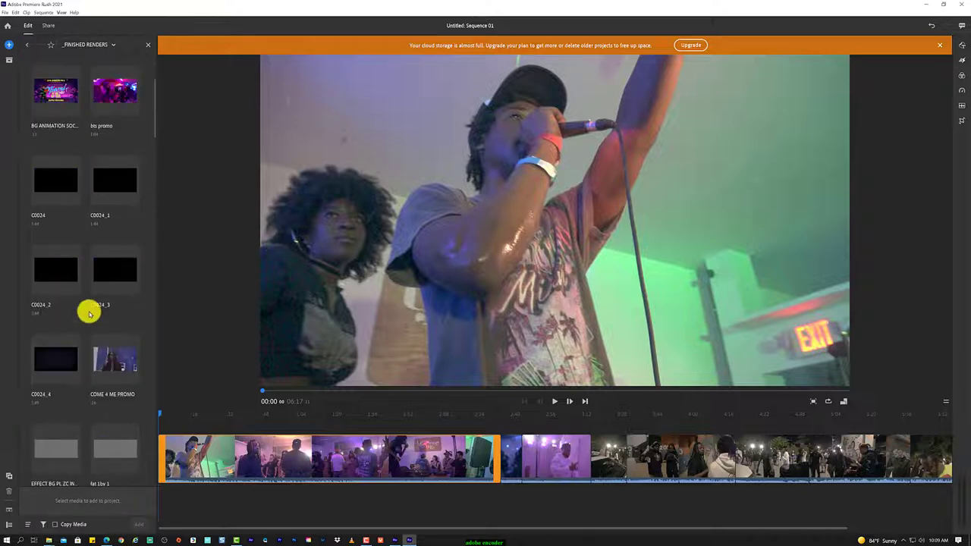
pyautogui.scroll(-5, 89, 313)
pyautogui.scroll(-5, 89, 313)
pyautogui.scroll(-5, 89, 314)
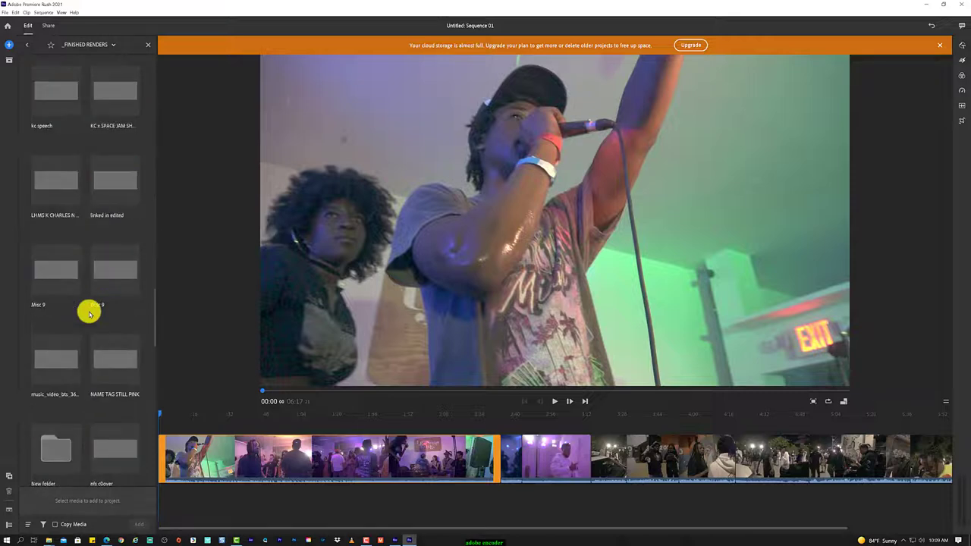
pyautogui.scroll(-5, 88, 313)
pyautogui.scroll(-5, 89, 313)
pyautogui.scroll(-5, 86, 310)
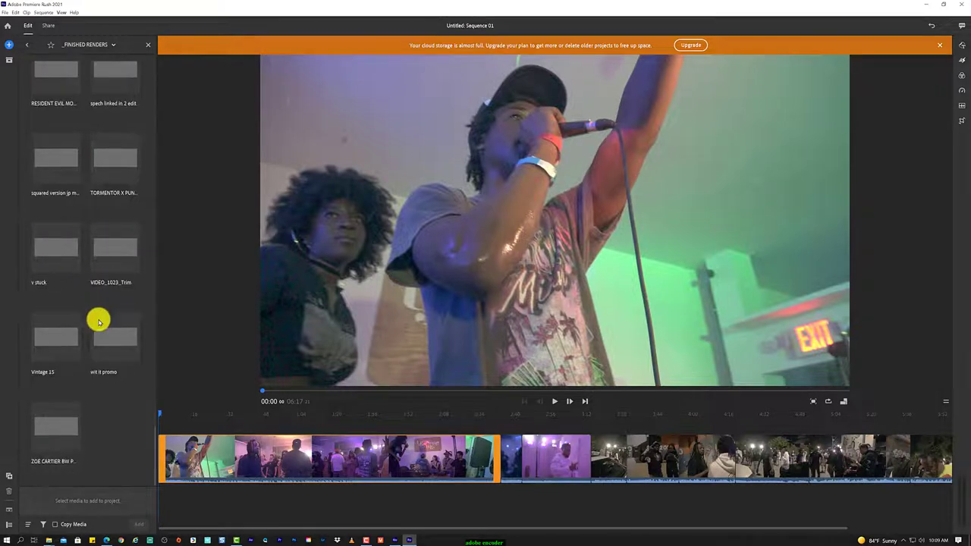
# Bring up the ZC intro assets renders folder in File Explorer.
pyautogui.click(459, 541)
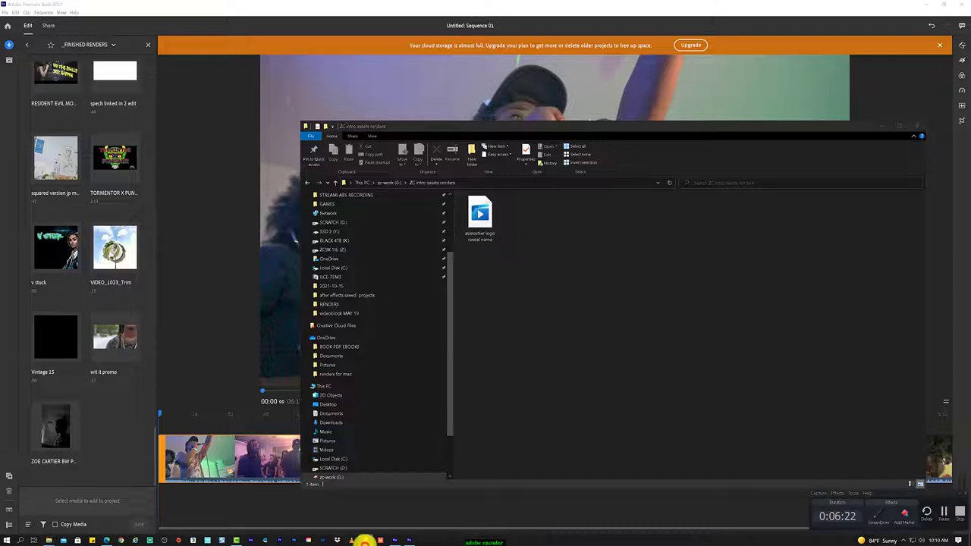
pyautogui.click(510, 236)
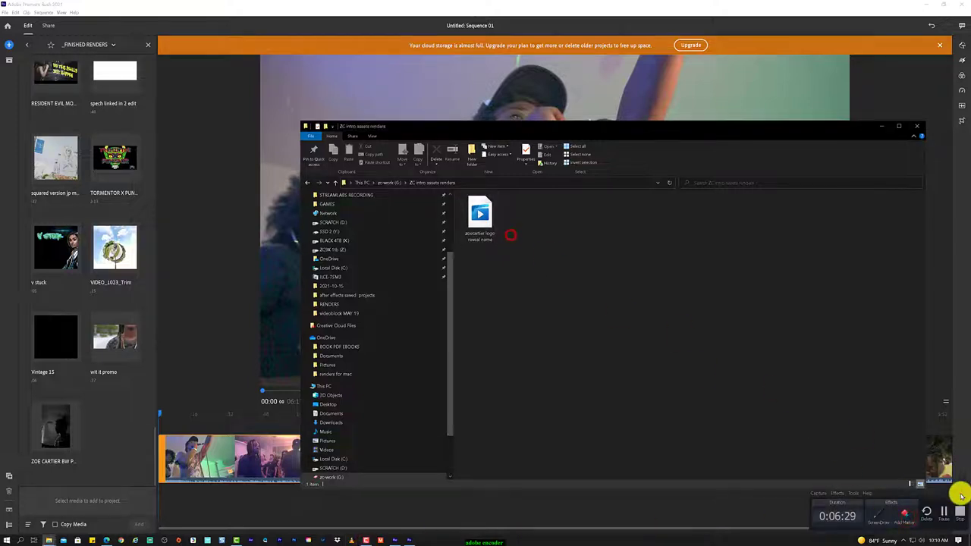
pyautogui.click(834, 494)
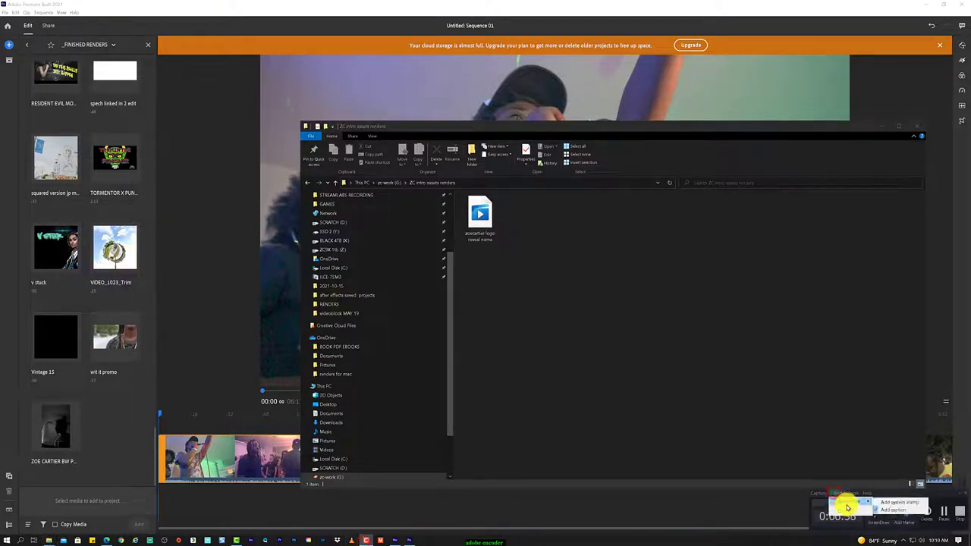
# Queue the zoecartier logo reveal name clip from G: > ZC intro assets renders and start H.264 encoding.
pyautogui.click(399, 541)
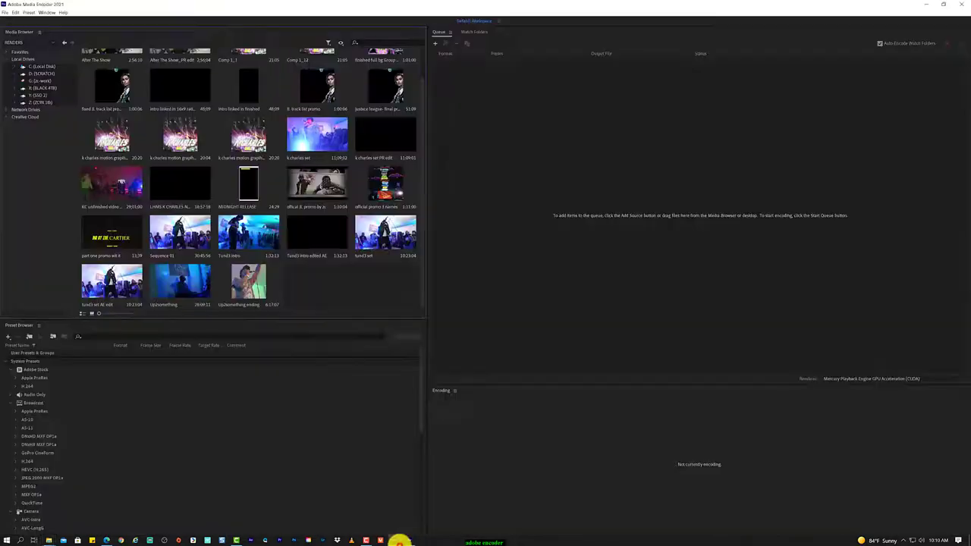
pyautogui.click(38, 80)
pyautogui.doubleClick(326, 125)
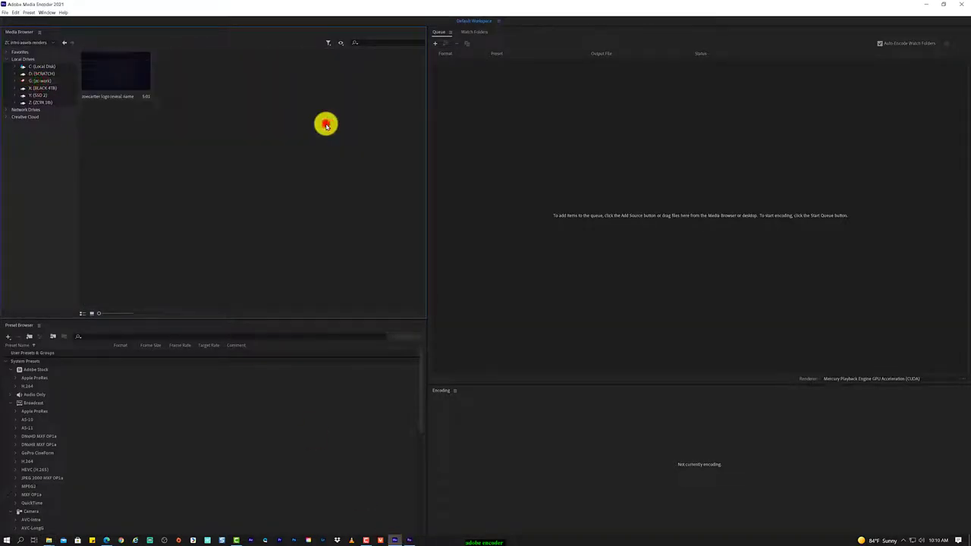
pyautogui.rightClick(146, 79)
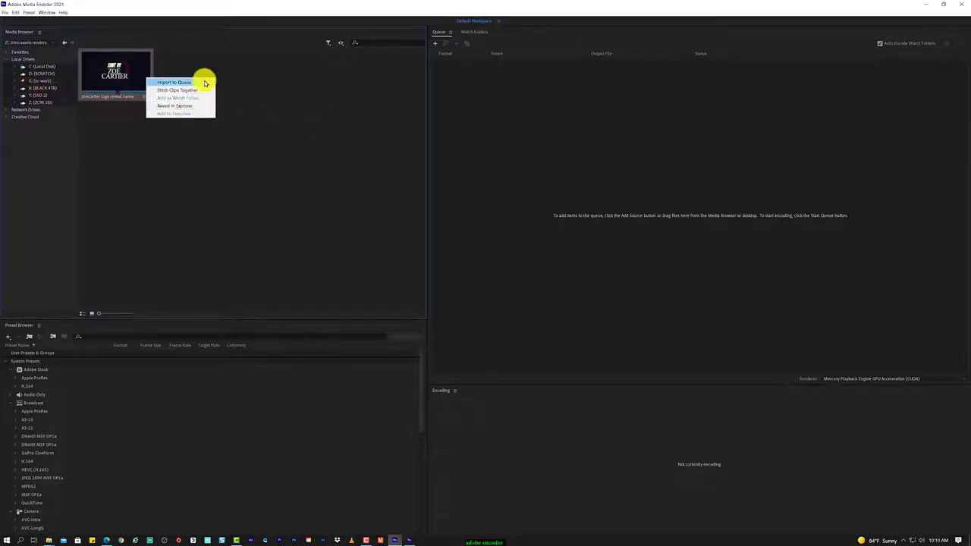
pyautogui.click(175, 82)
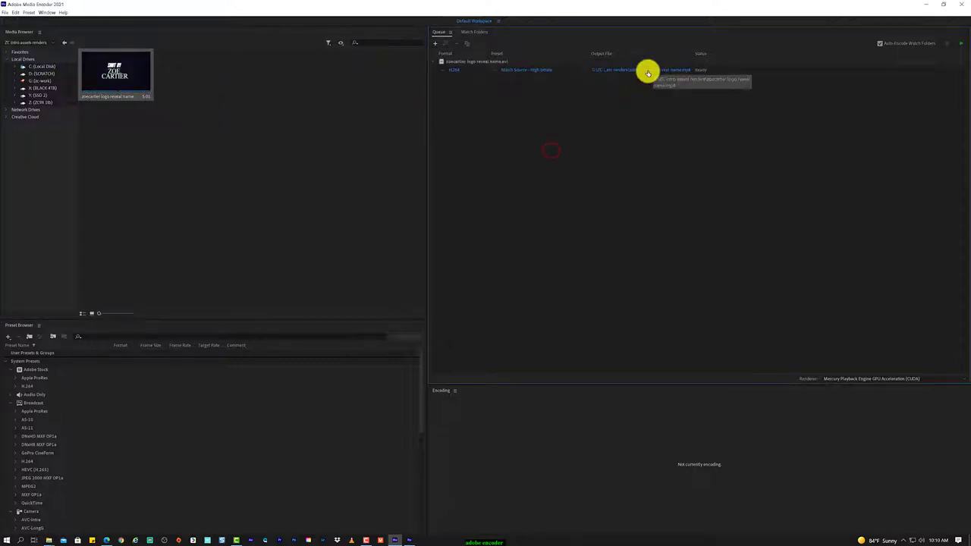
pyautogui.click(962, 44)
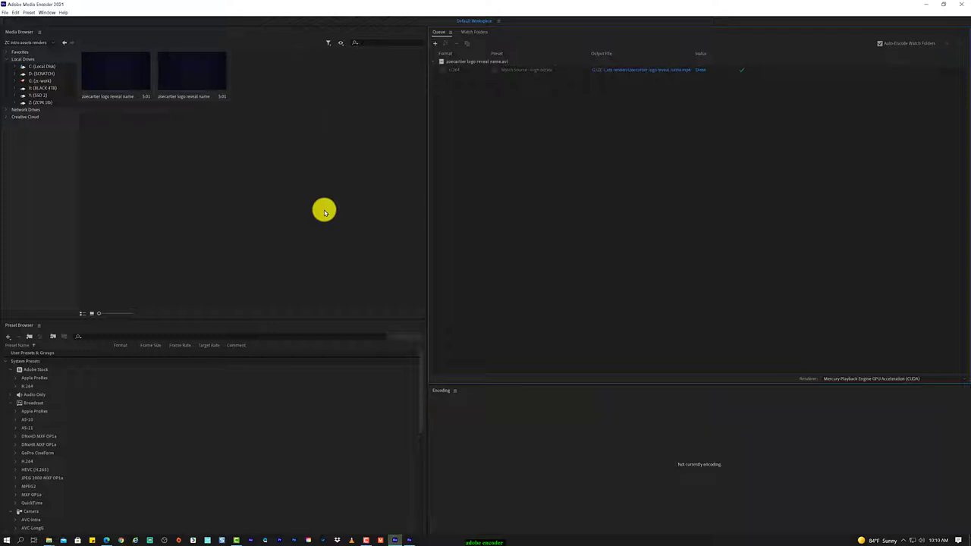
# Reveal the newly encoded zoecartier logo reveal name file in File Explorer.
pyautogui.click(243, 136)
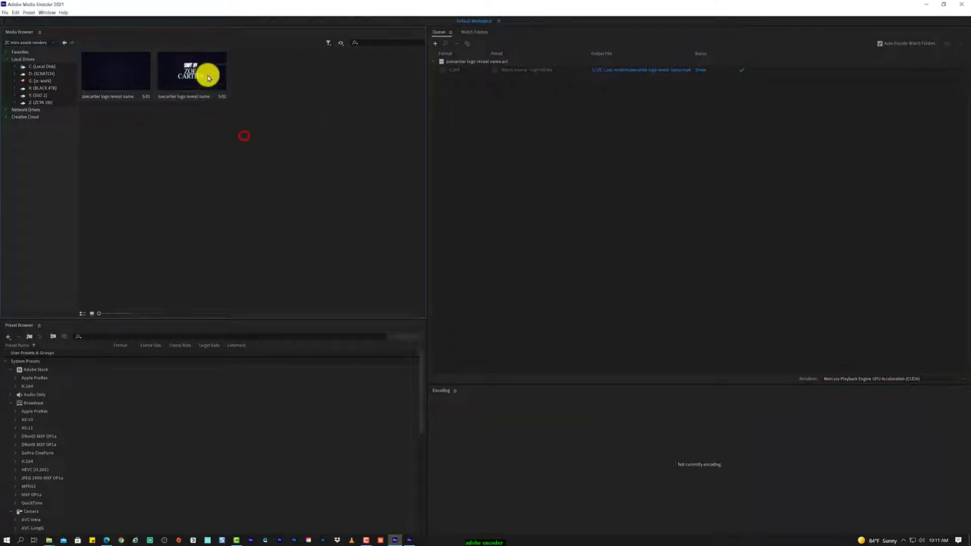
pyautogui.rightClick(228, 84)
pyautogui.click(282, 112)
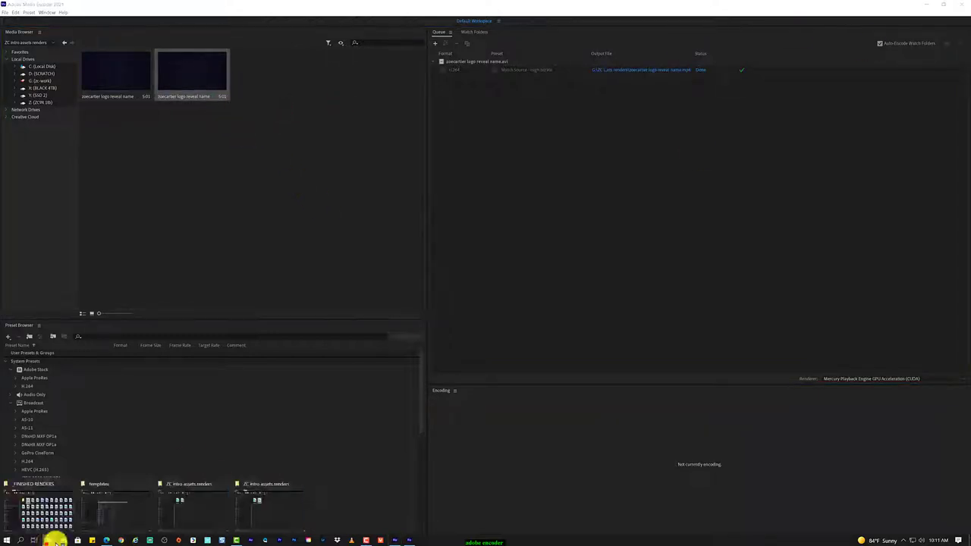
pyautogui.click(288, 480)
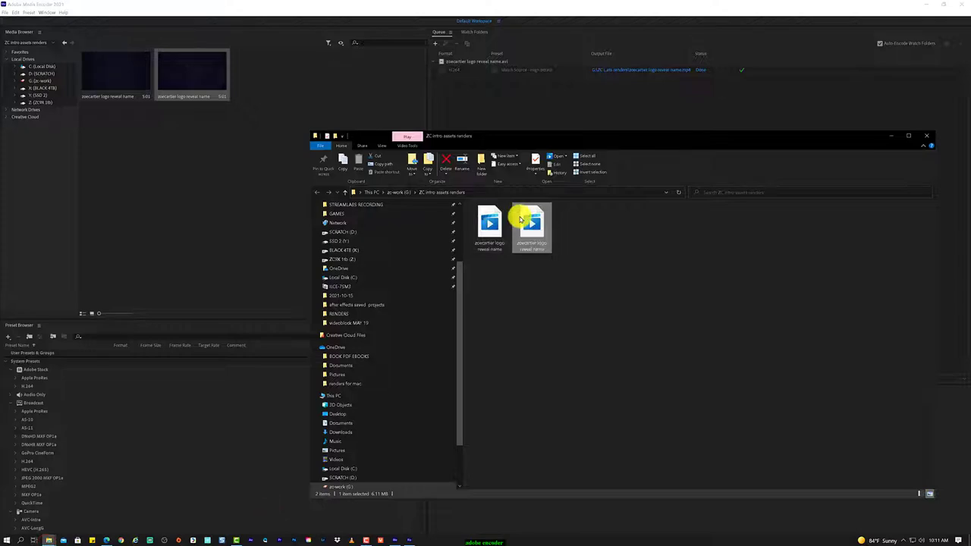
# Drag the encoded logo-reveal intro onto the timeline start and scrub through the opening title card.
pyautogui.click(933, 11)
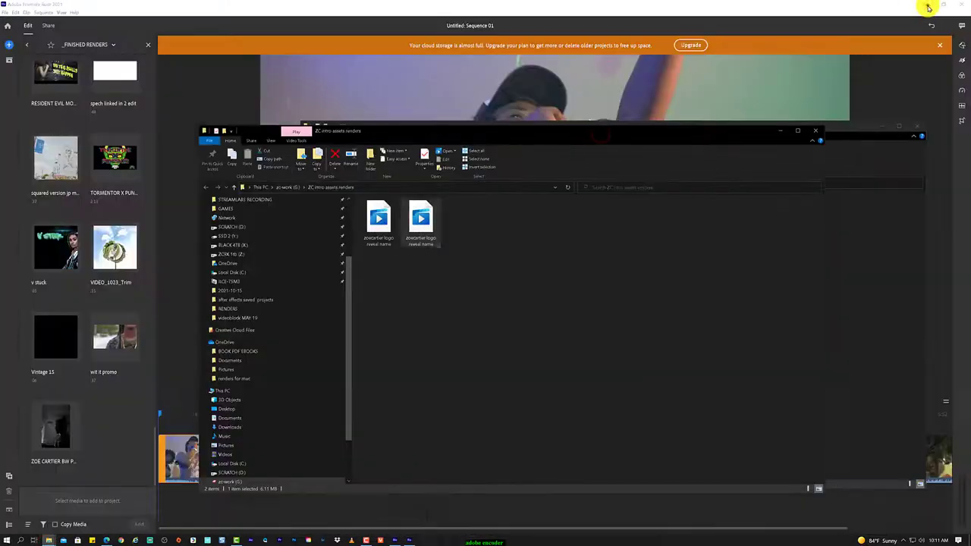
pyautogui.moveTo(448, 129); pyautogui.dragTo(595, 131)
pyautogui.moveTo(586, 178); pyautogui.dragTo(162, 466)
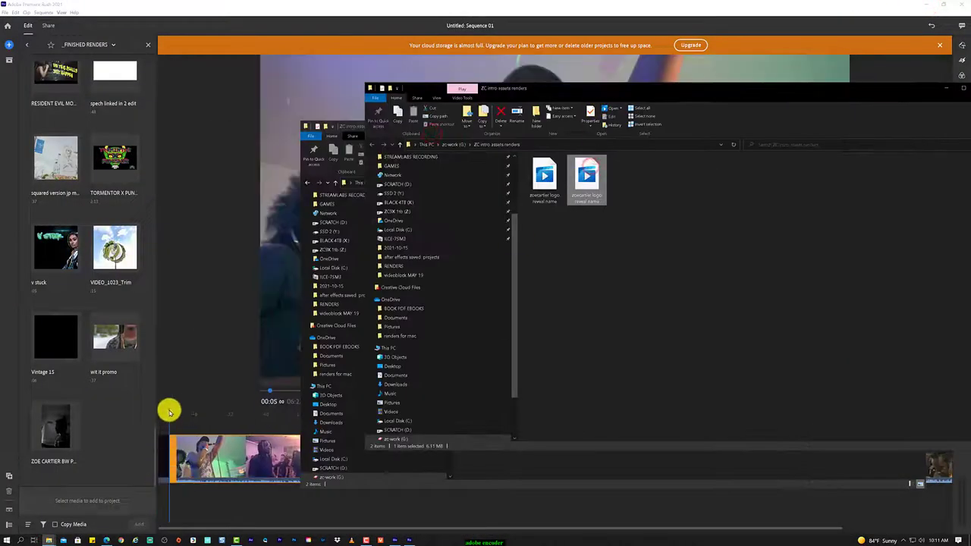
pyautogui.click(553, 401)
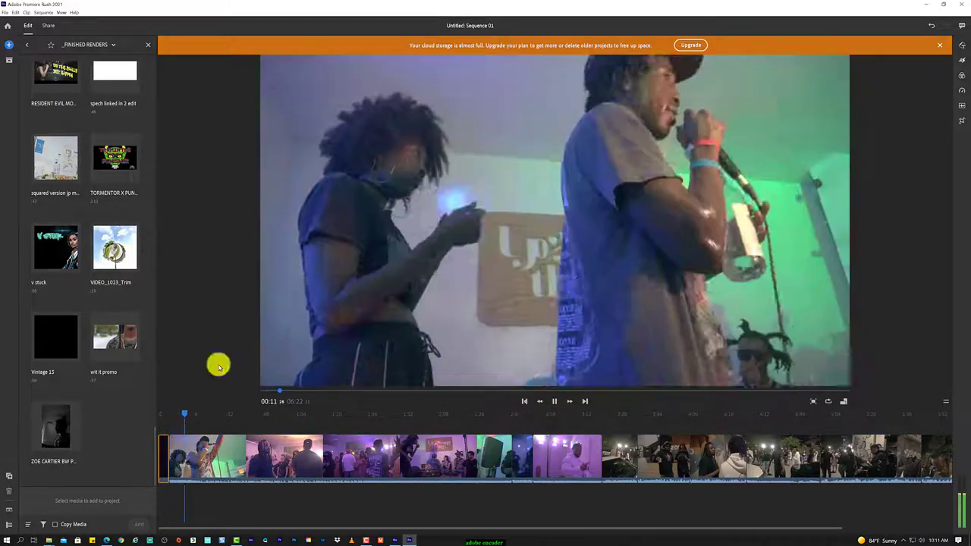
pyautogui.click(204, 363)
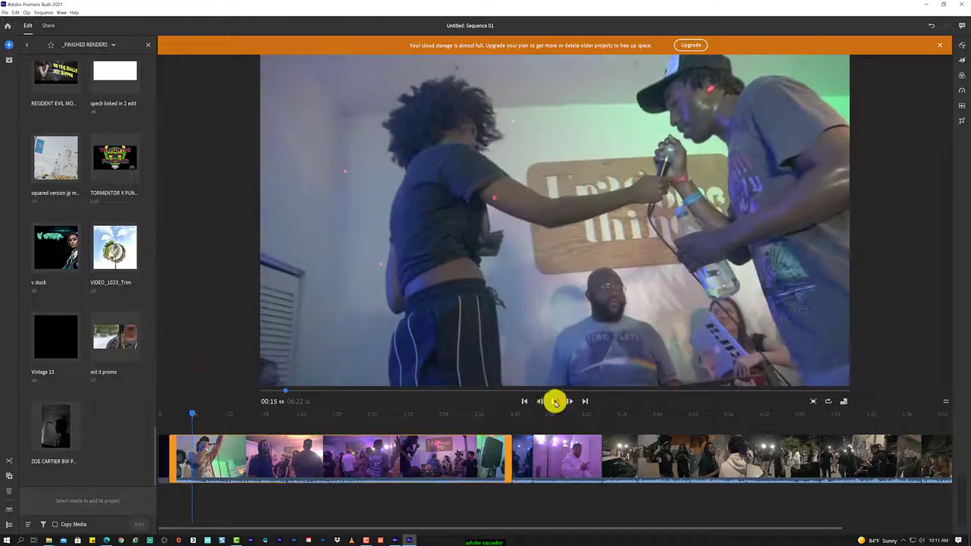
pyautogui.moveTo(193, 412); pyautogui.dragTo(159, 412)
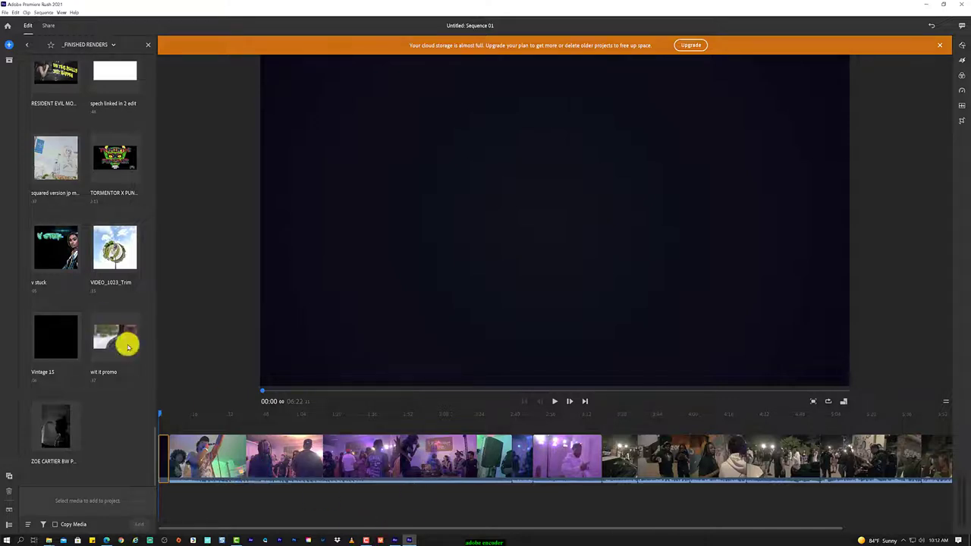
pyautogui.click(187, 507)
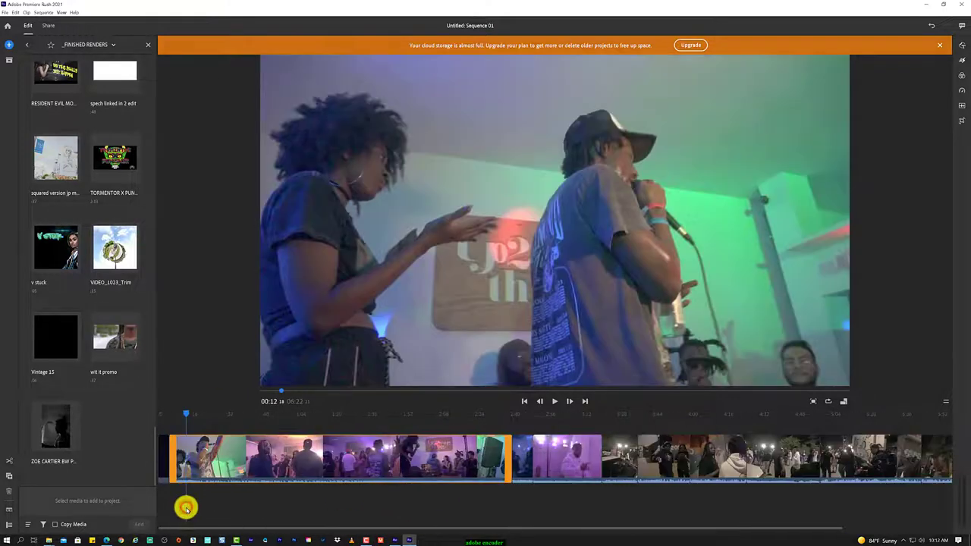
pyautogui.moveTo(170, 412)
pyautogui.mouseDown()
pyautogui.moveTo(750, 398)
pyautogui.moveTo(802, 414)
pyautogui.mouseUp()
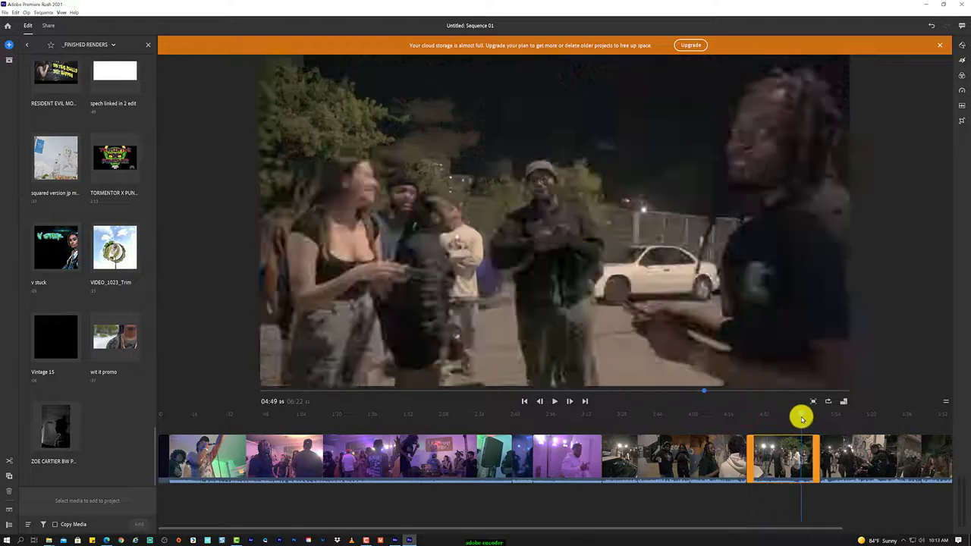
# Close the orange cloud-storage warning banner.
pyautogui.rightClick(774, 464)
pyautogui.click(940, 45)
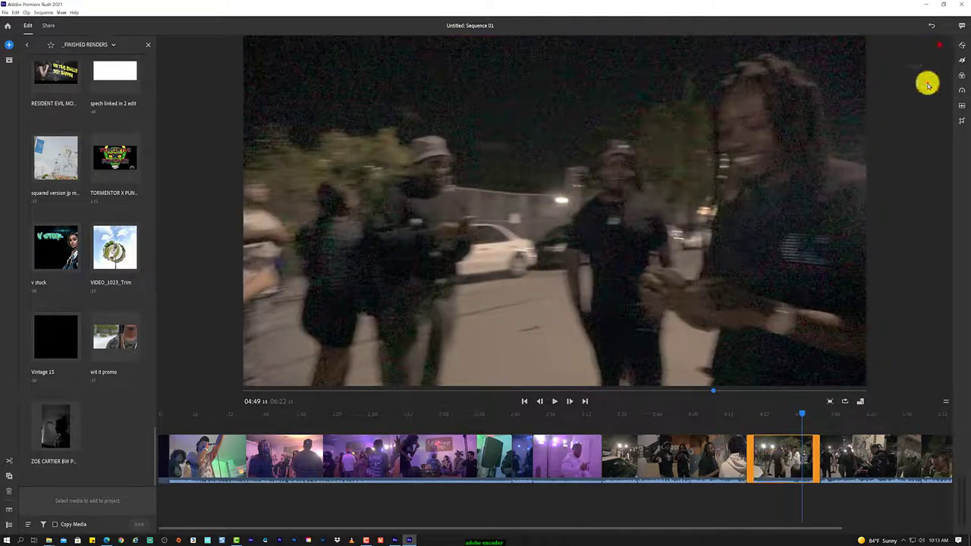
pyautogui.scroll(-3, 815, 448)
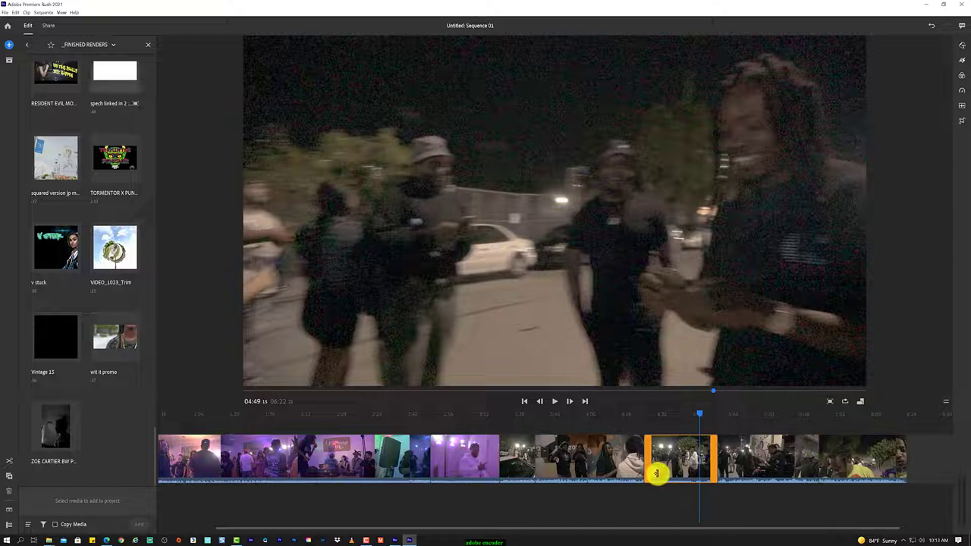
pyautogui.scroll(-3, 218, 440)
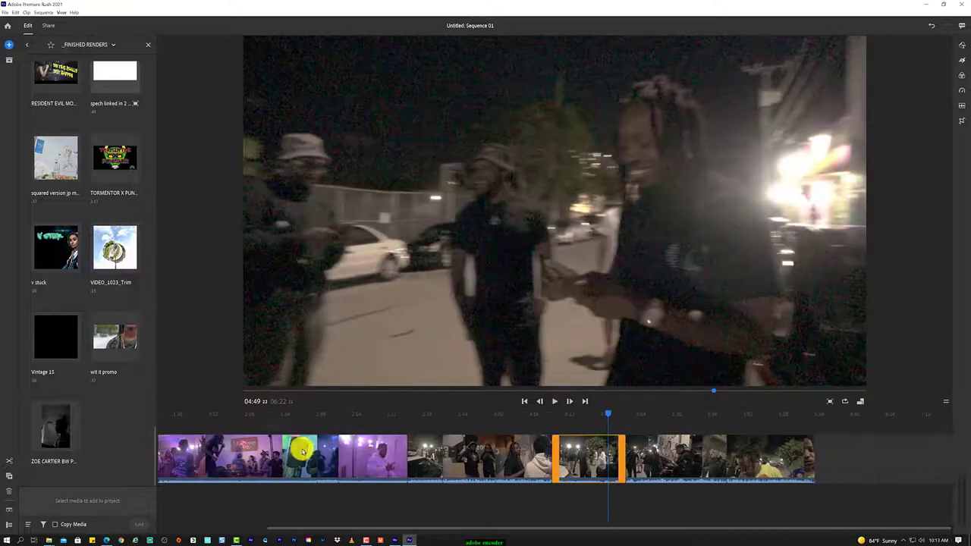
pyautogui.click(34, 540)
pyautogui.click(48, 540)
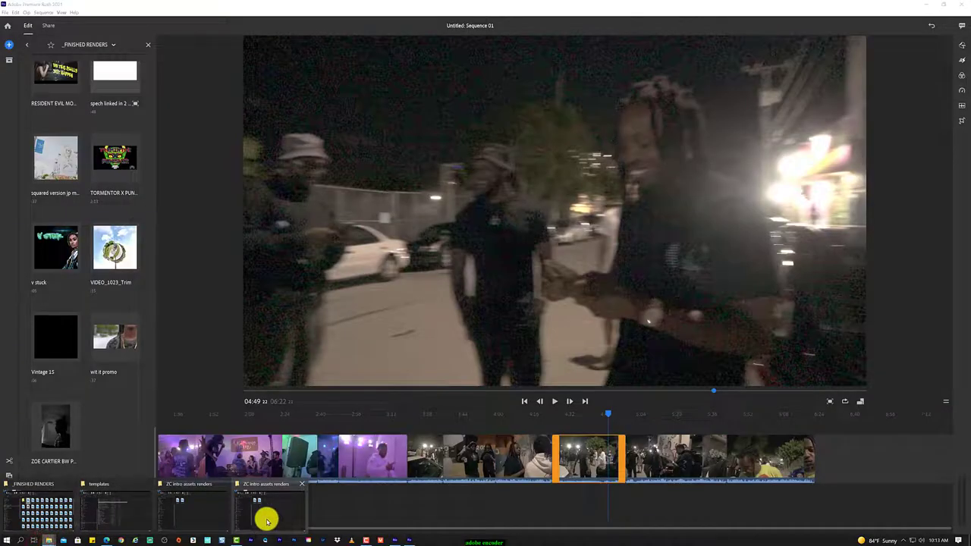
# Scrub back through the 06:22 sequence and show the Graphics panel.
pyautogui.click(549, 500)
pyautogui.moveTo(548, 415); pyautogui.dragTo(66, 504)
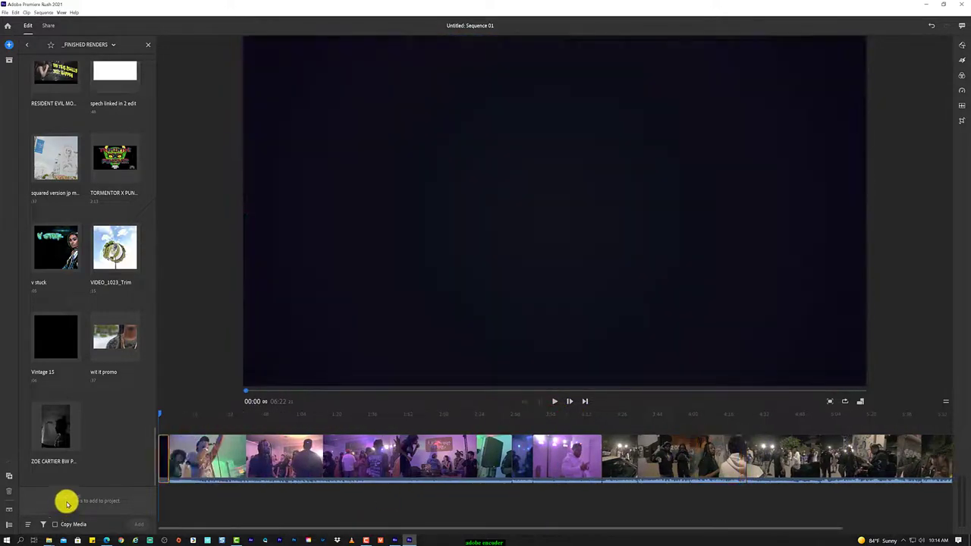
pyautogui.moveTo(171, 453)
pyautogui.mouseDown()
pyautogui.moveTo(947, 487)
pyautogui.moveTo(920, 455)
pyautogui.moveTo(953, 505)
pyautogui.mouseUp()
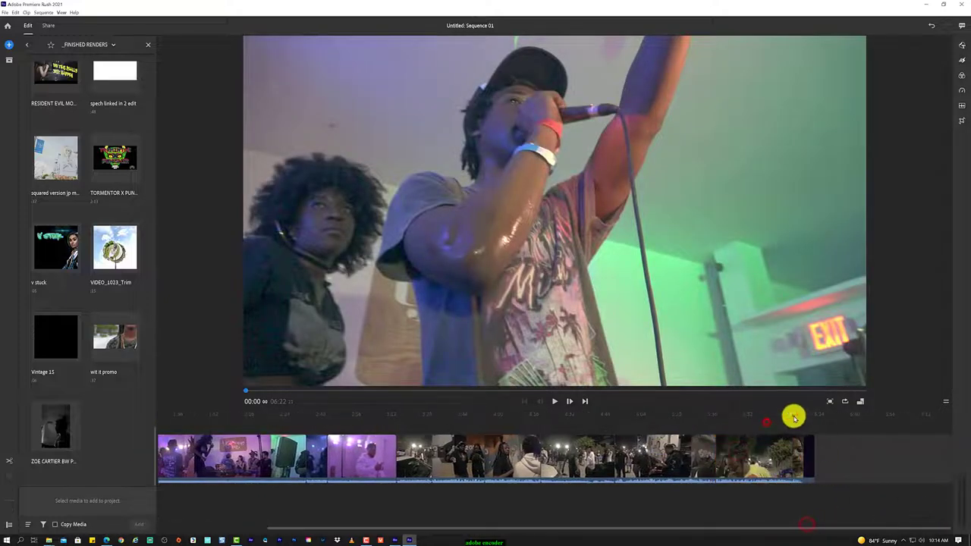
pyautogui.moveTo(796, 414); pyautogui.dragTo(135, 416)
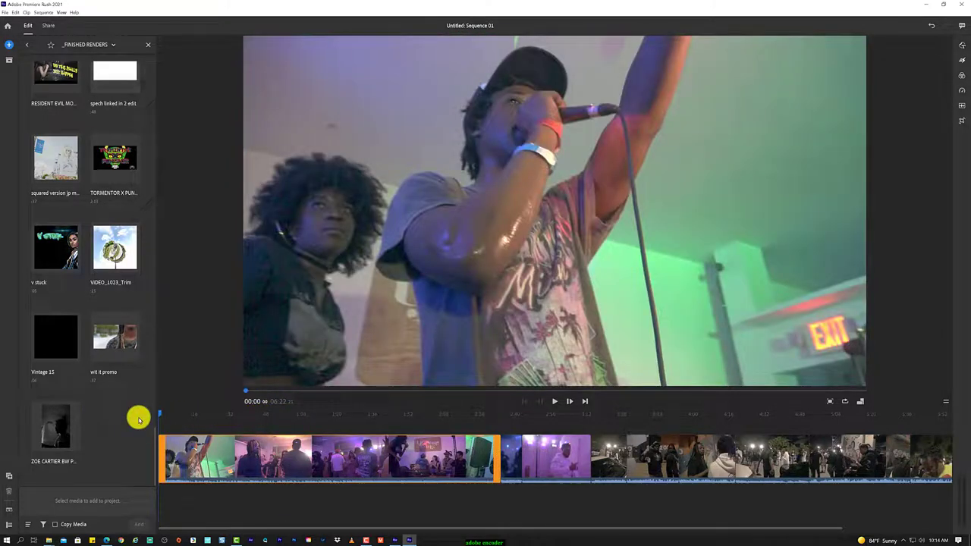
pyautogui.click(962, 47)
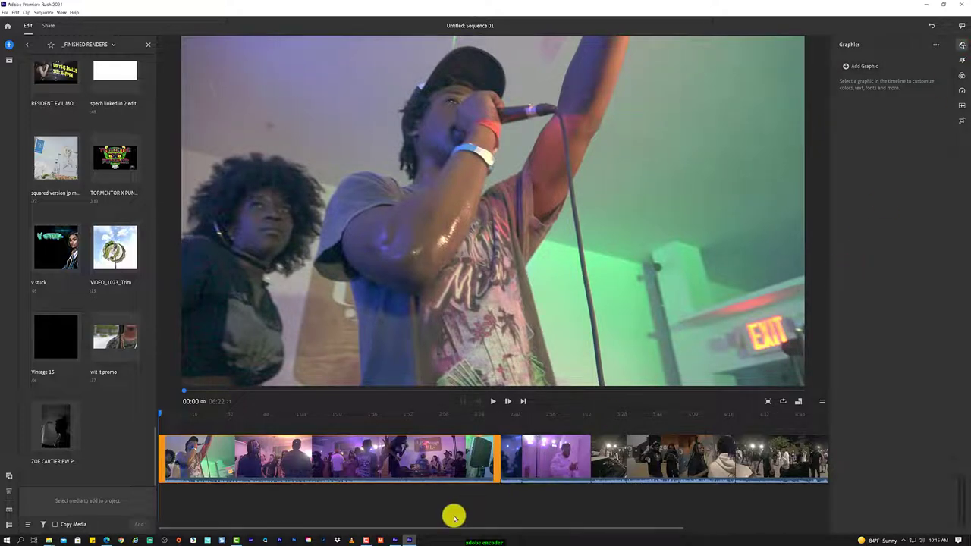
# Navigate from _FINISHED RENDERS to the G: work drive's RENDERS folder.
pyautogui.click(27, 46)
pyautogui.click(27, 45)
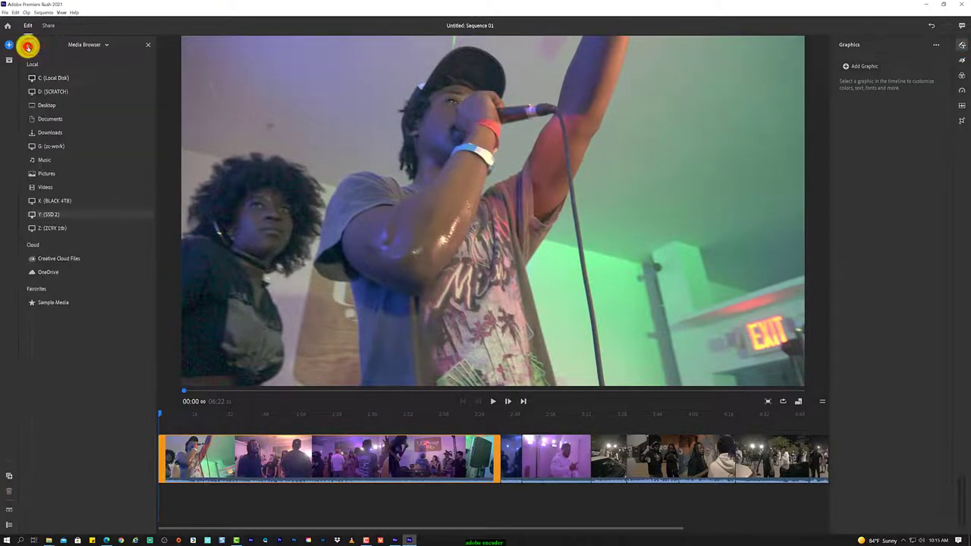
pyautogui.click(61, 147)
pyautogui.click(61, 178)
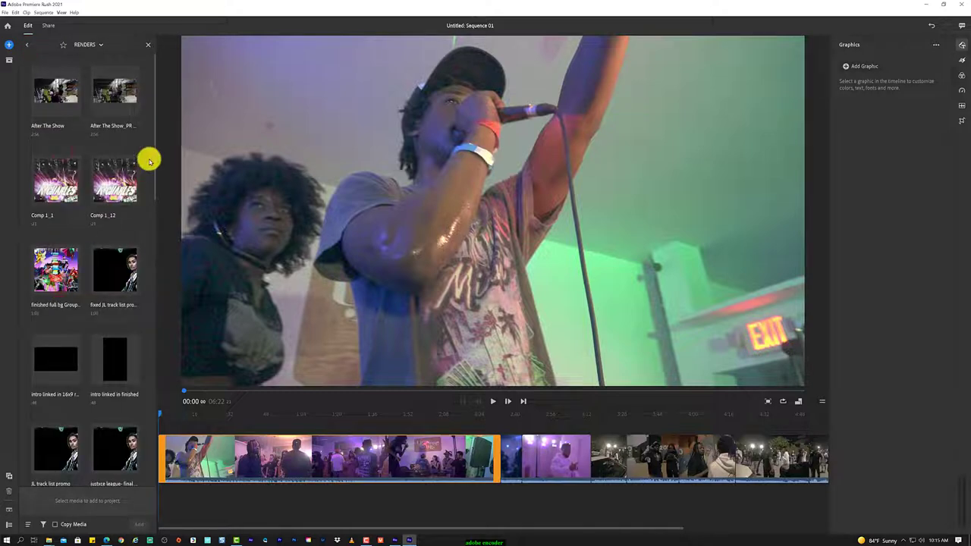
pyautogui.scroll(-5, 147, 157)
pyautogui.click(90, 46)
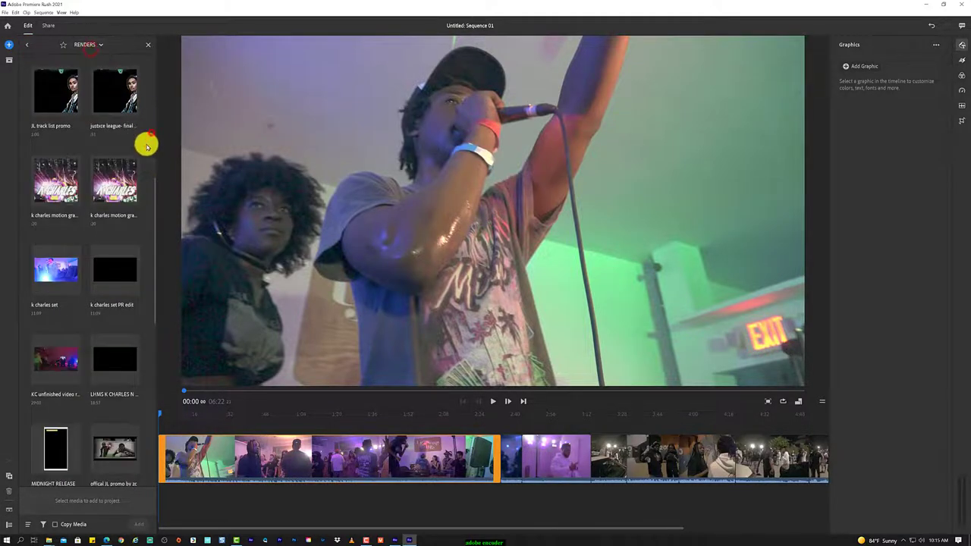
# Scroll the RENDERS clips up to After The Show and toggle its selection.
pyautogui.scroll(-5, 144, 143)
pyautogui.scroll(1, 130, 454)
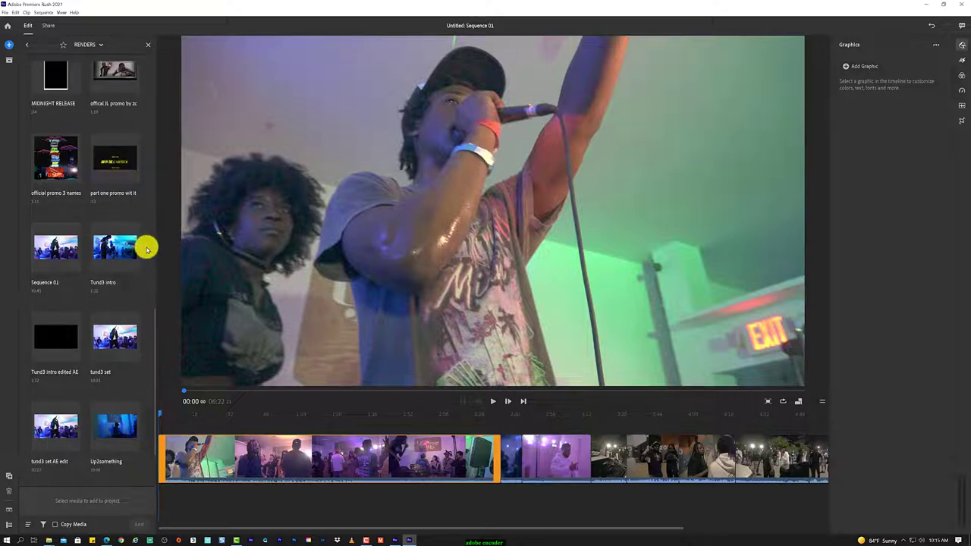
pyautogui.scroll(1, 145, 250)
pyautogui.scroll(1, 148, 258)
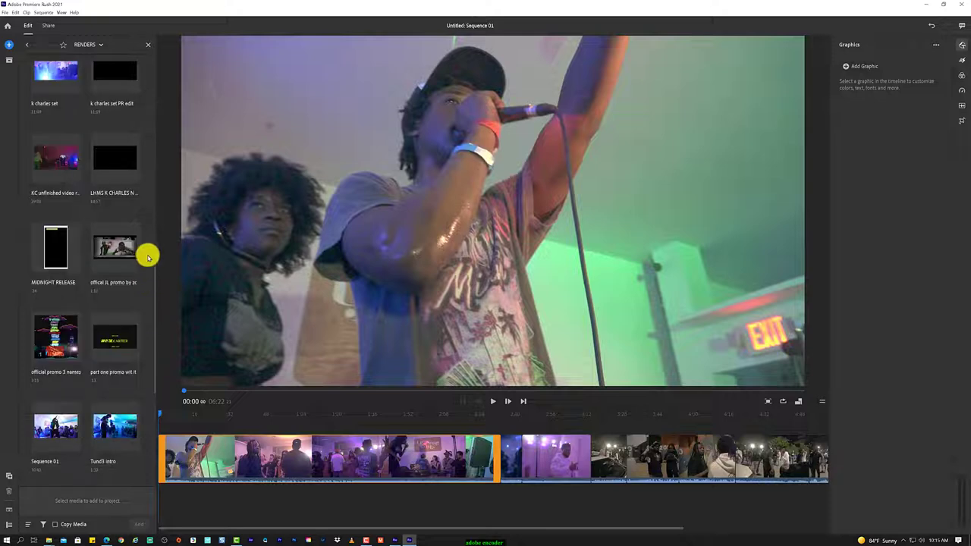
pyautogui.scroll(1, 148, 258)
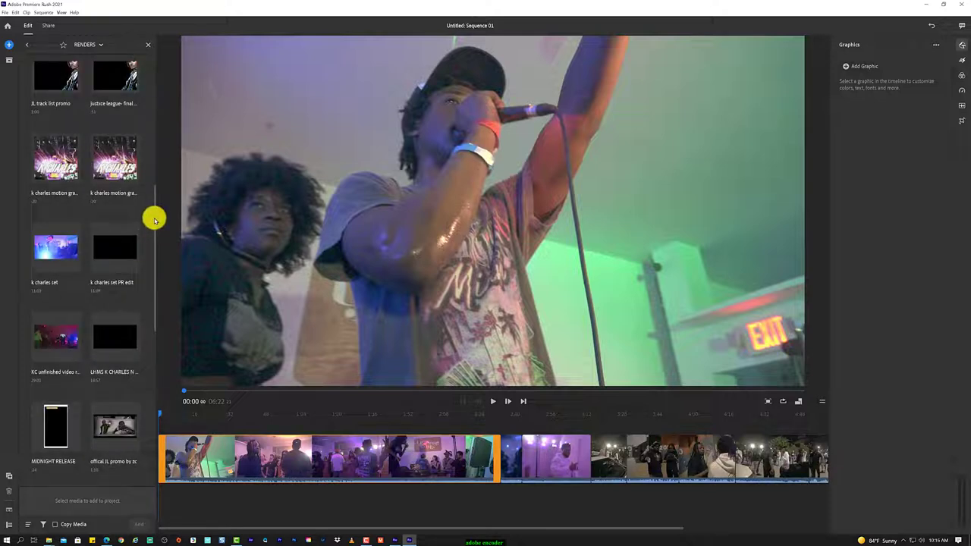
pyautogui.scroll(2, 155, 219)
pyautogui.scroll(2, 155, 218)
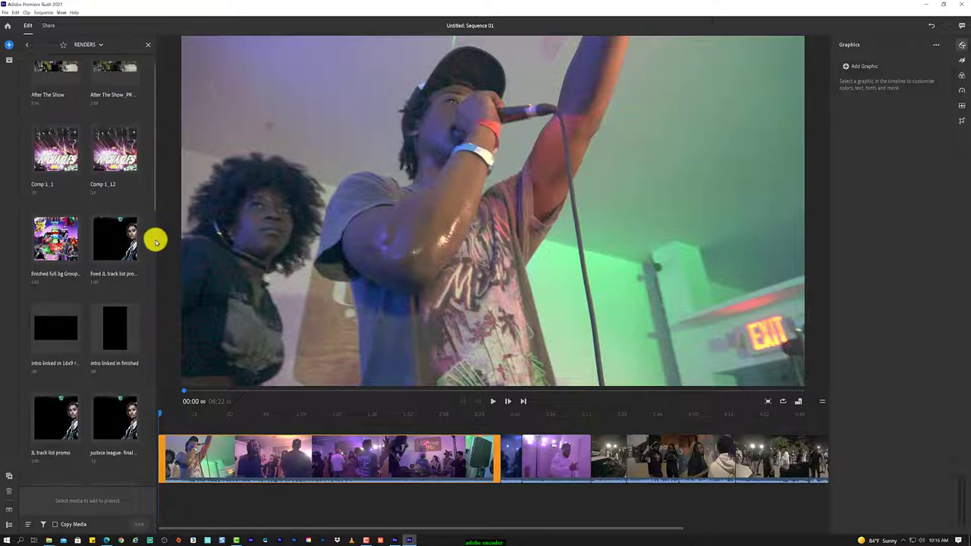
pyautogui.scroll(1, 156, 238)
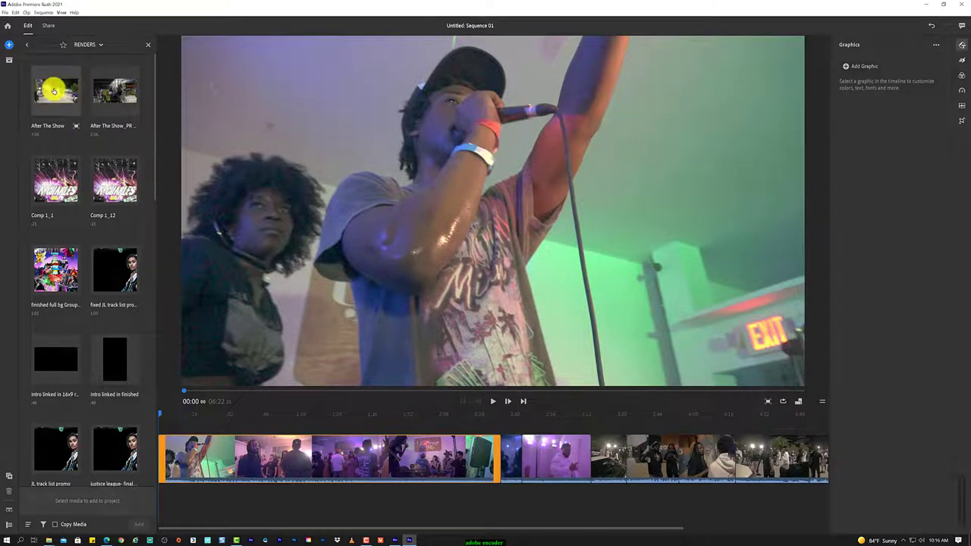
pyautogui.click(55, 91)
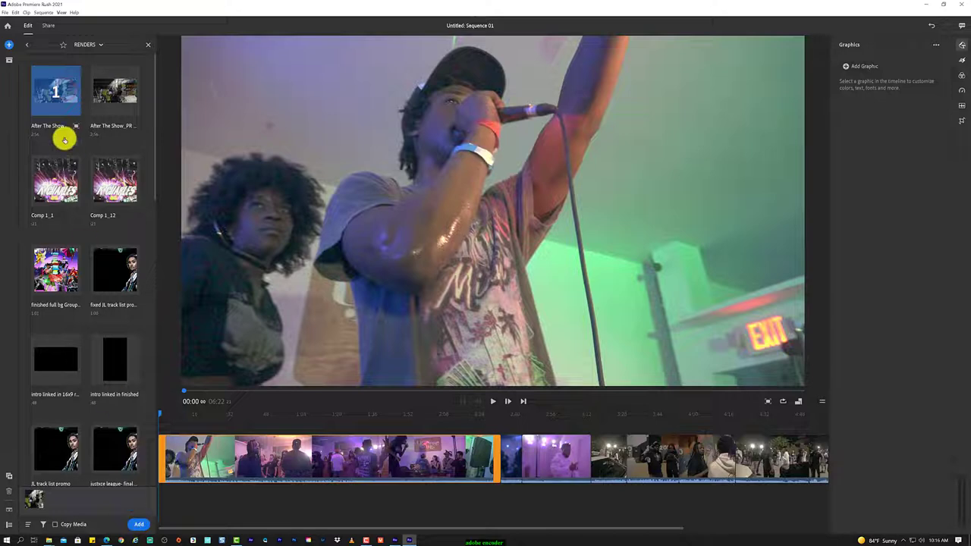
pyautogui.click(32, 92)
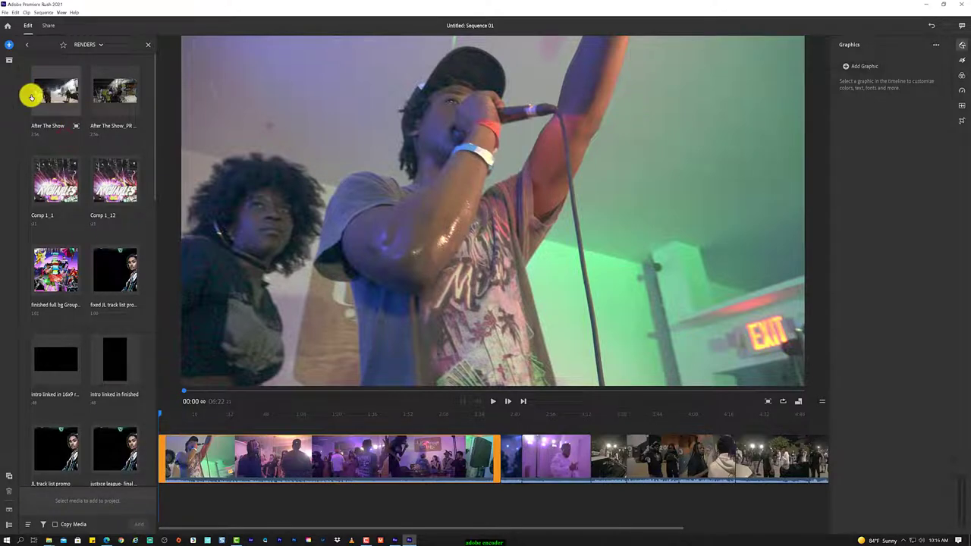
# Add After The Show to the timeline and scrub the new footage around 07:31.
pyautogui.click(35, 97)
pyautogui.click(139, 524)
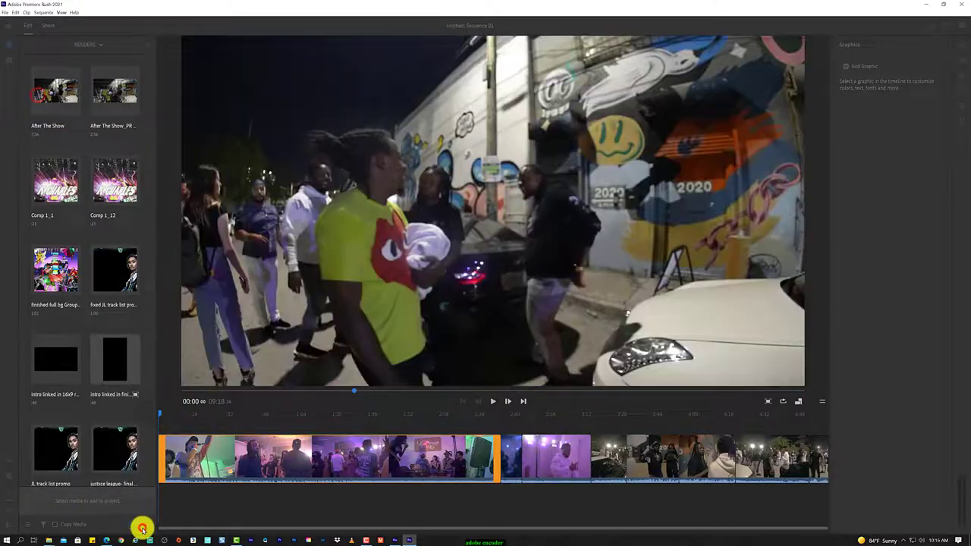
pyautogui.click(412, 497)
pyautogui.moveTo(457, 413); pyautogui.dragTo(665, 415)
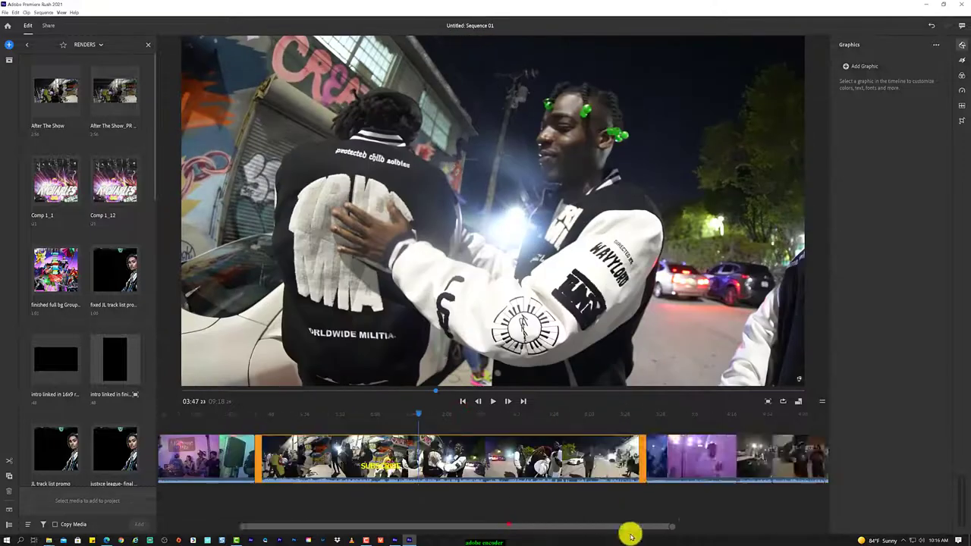
pyautogui.moveTo(592, 528); pyautogui.dragTo(711, 536)
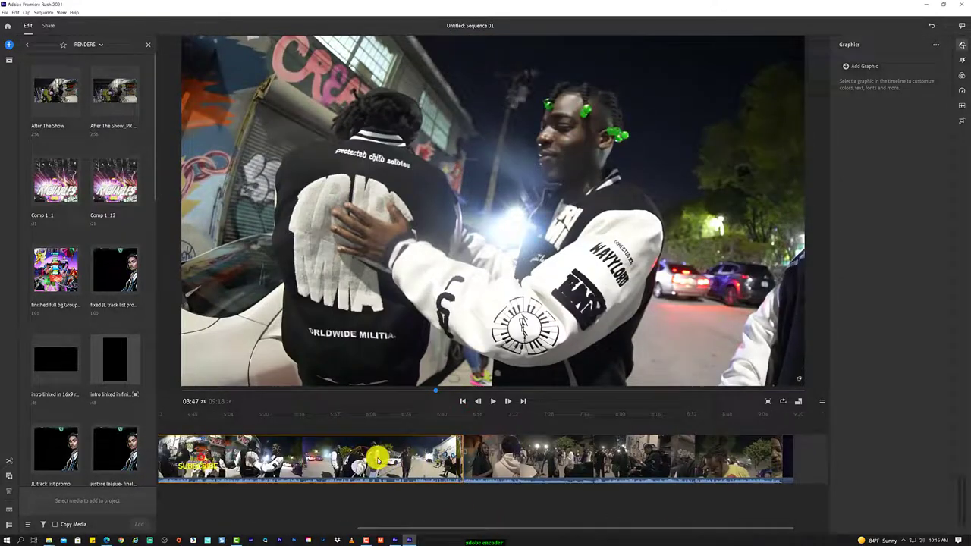
pyautogui.hscroll(5, 568, 477)
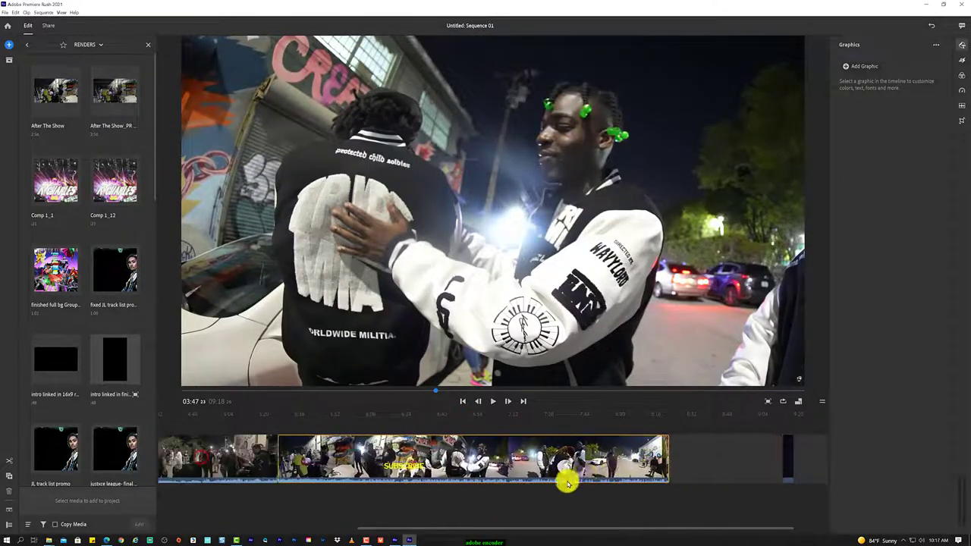
pyautogui.click(700, 470)
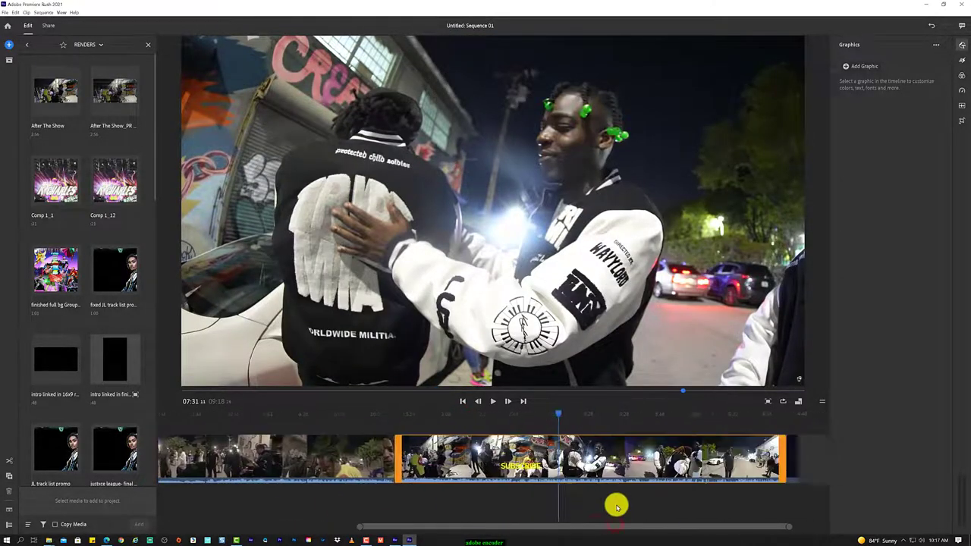
pyautogui.moveTo(615, 525); pyautogui.dragTo(309, 536)
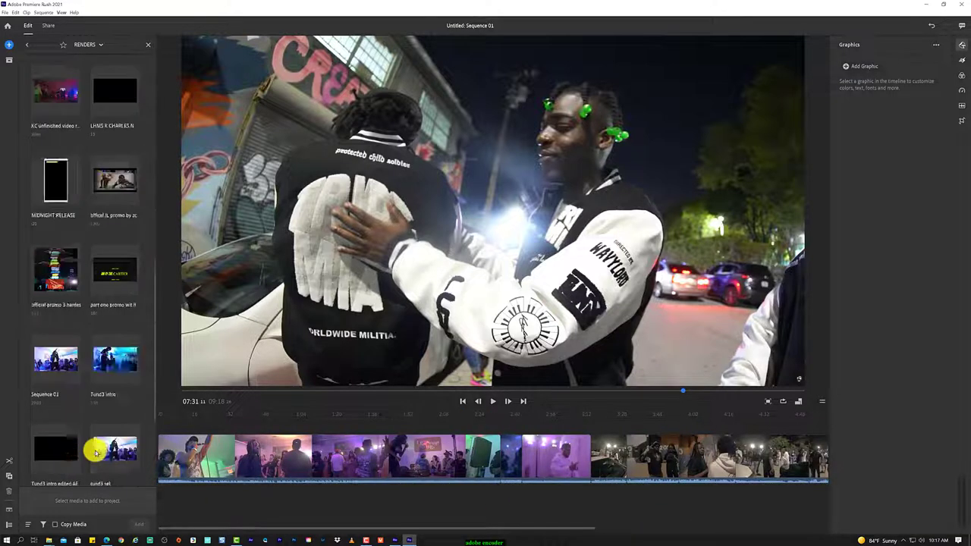
pyautogui.click(10, 44)
# In the Media Browser, look through the X: (BLACK 4TB) drive's VIDEOS and nested folders.
pyautogui.click(41, 63)
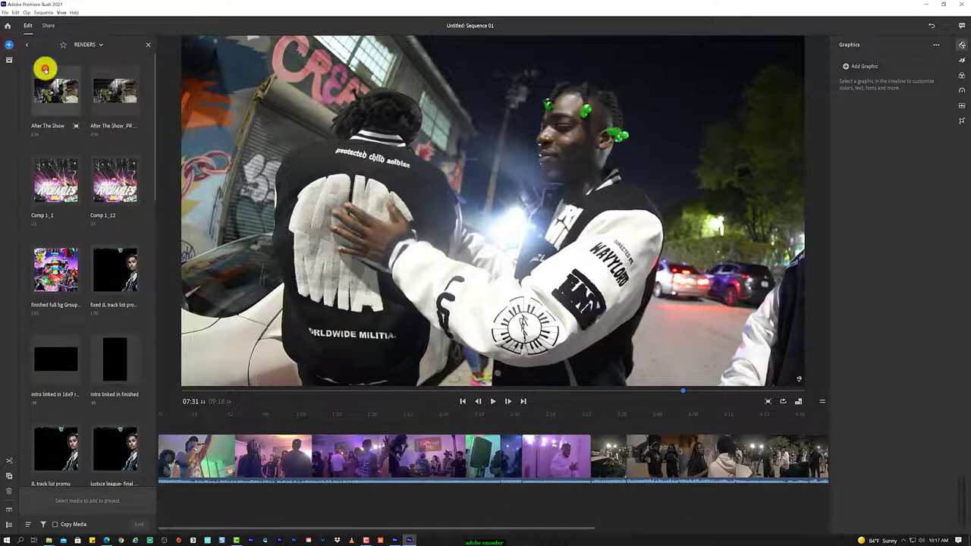
pyautogui.click(28, 47)
pyautogui.click(28, 47)
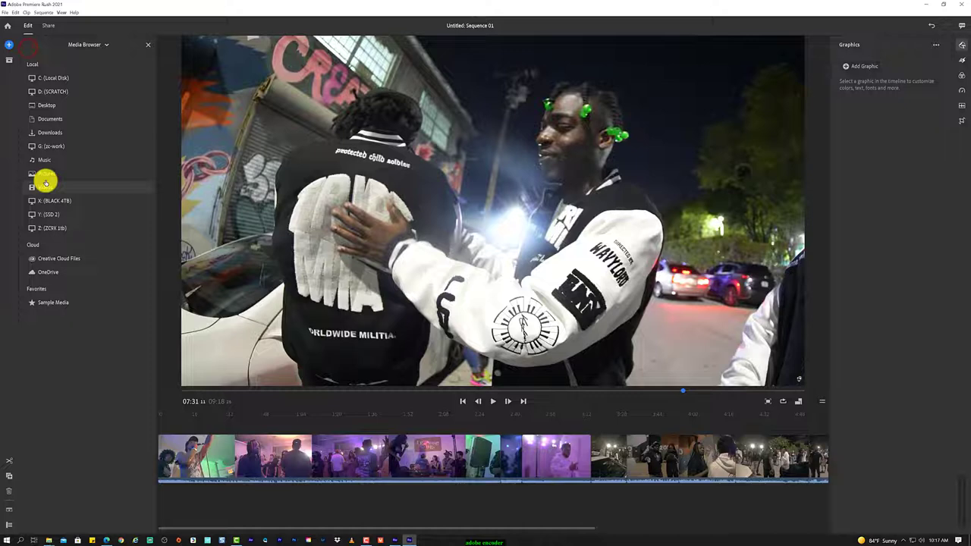
pyautogui.click(72, 202)
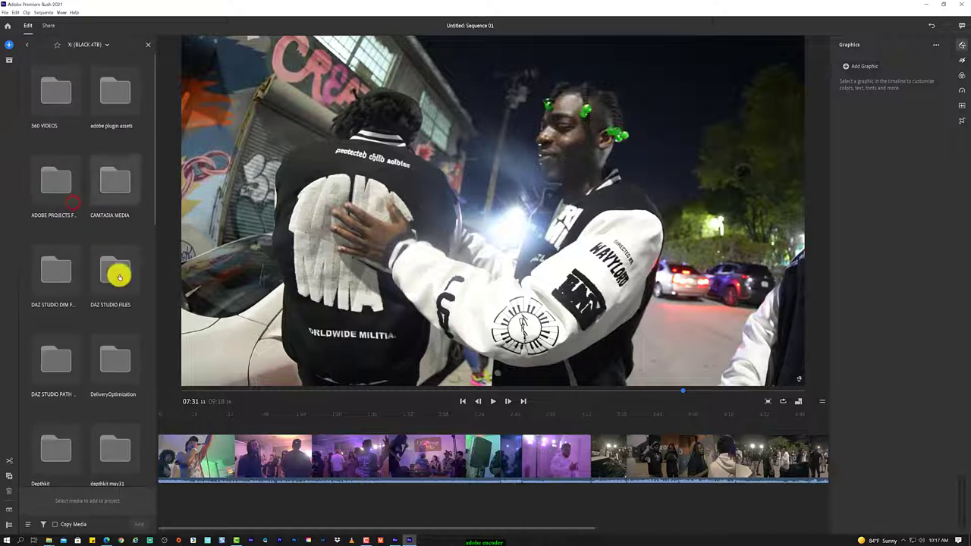
pyautogui.click(114, 91)
pyautogui.click(113, 180)
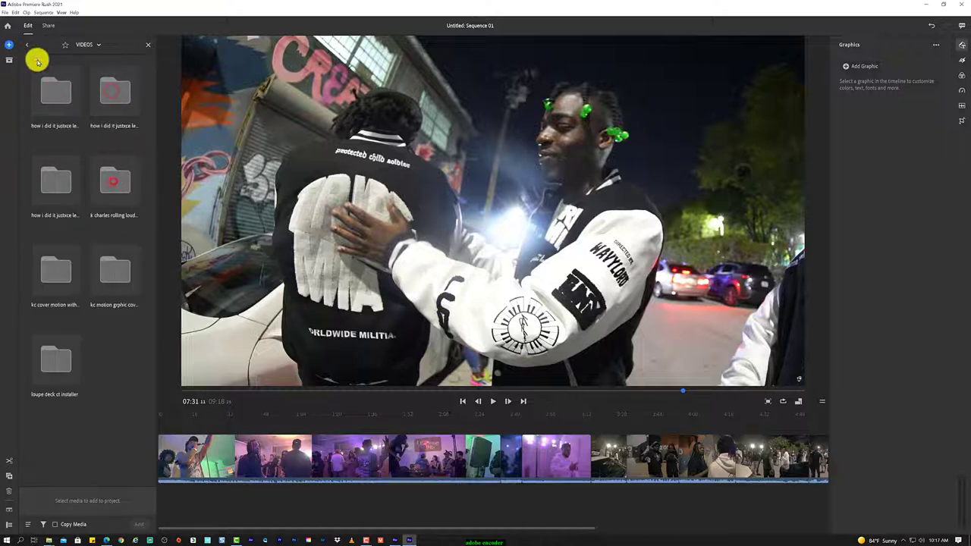
pyautogui.click(27, 45)
pyautogui.scroll(-5, 76, 383)
pyautogui.scroll(-5, 81, 371)
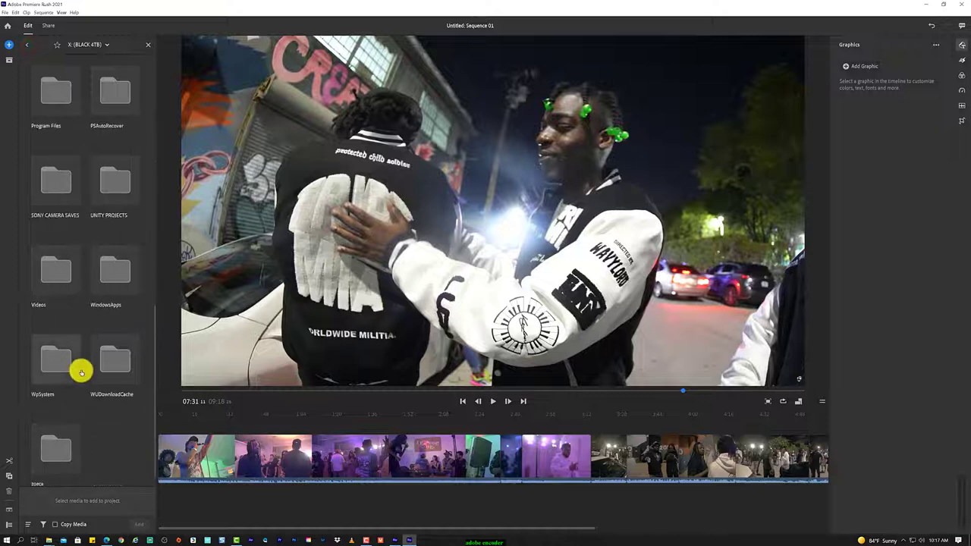
pyautogui.scroll(-2, 81, 372)
pyautogui.click(59, 416)
pyautogui.click(60, 271)
pyautogui.click(28, 49)
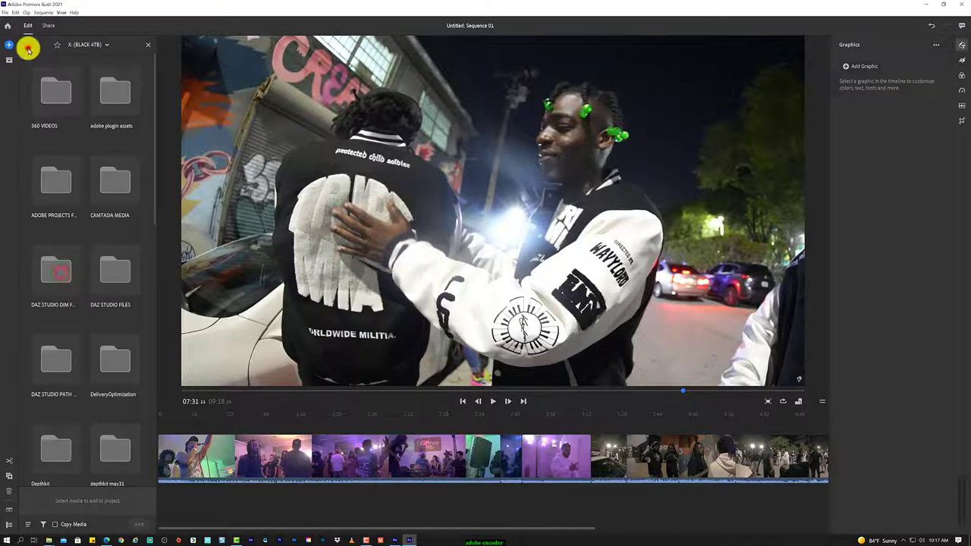
pyautogui.click(28, 48)
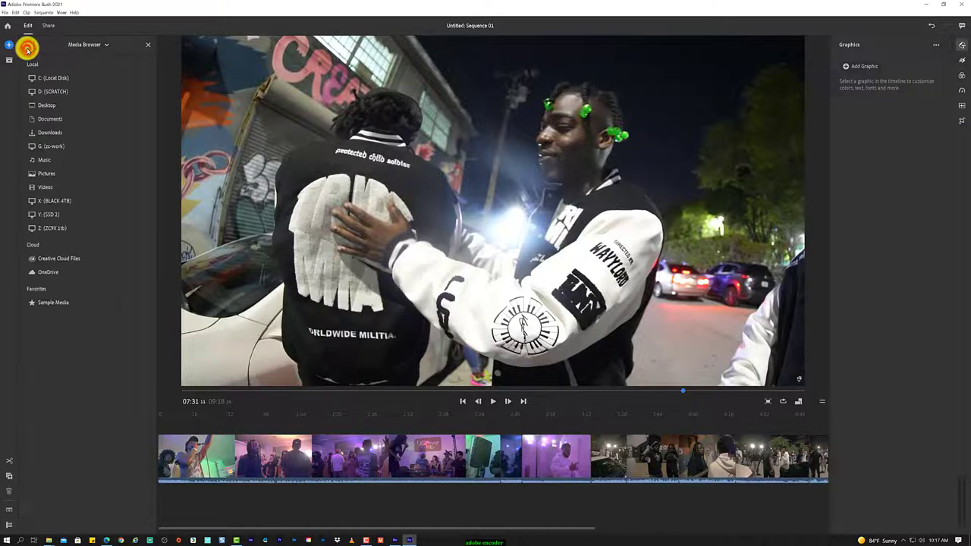
# Check the G: (zc-work) drive, then scan the X: (BLACK 4TB) drive again.
pyautogui.click(74, 147)
pyautogui.scroll(-1, 71, 145)
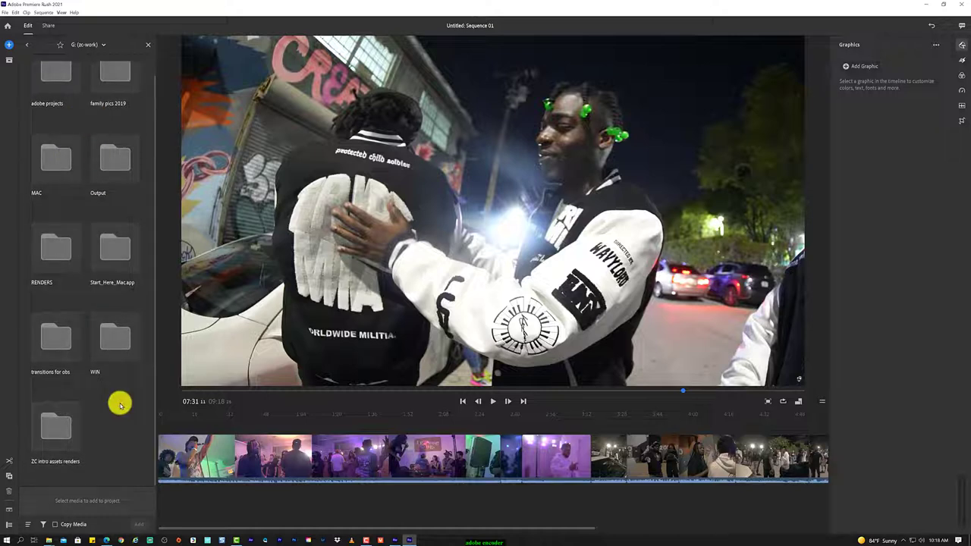
pyautogui.scroll(1, 86, 273)
pyautogui.click(28, 45)
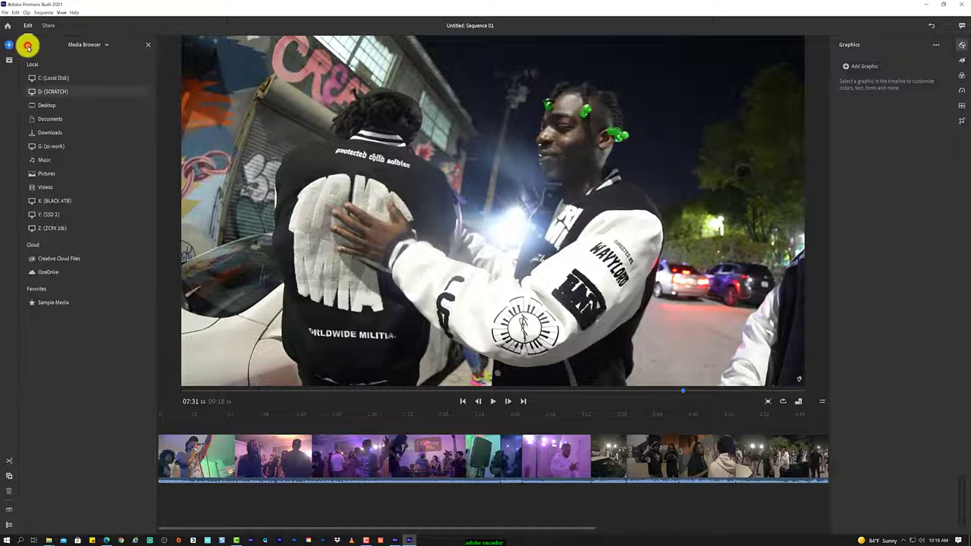
pyautogui.click(76, 202)
pyautogui.scroll(-2, 76, 201)
pyautogui.scroll(-2, 76, 201)
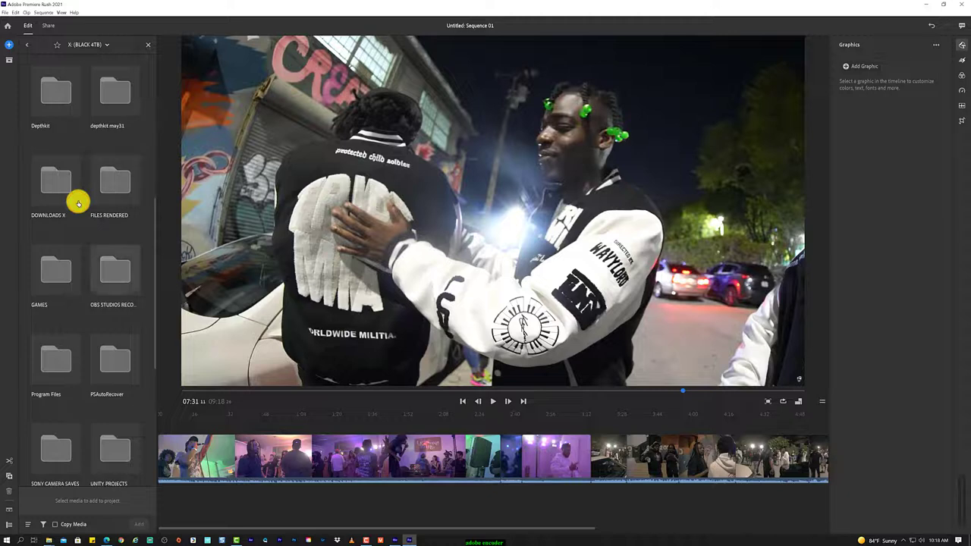
pyautogui.scroll(-2, 76, 201)
pyautogui.scroll(6, 95, 389)
pyautogui.click(26, 45)
# Go to Downloads > Essential Sound Effects > Atmosphere and preview Bright Atmosphere 03.
pyautogui.click(60, 130)
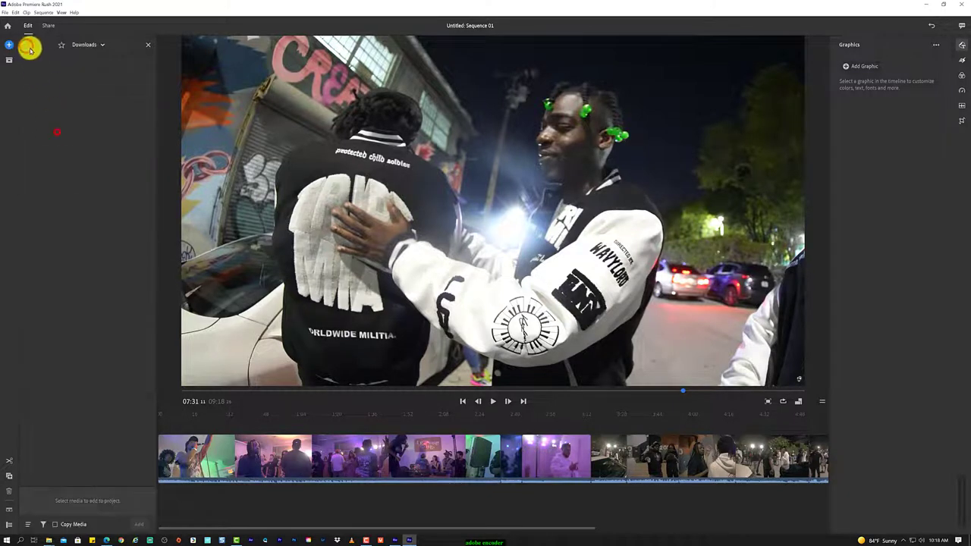
pyautogui.click(325, 414)
pyautogui.scroll(-5, 112, 346)
pyautogui.scroll(-5, 86, 362)
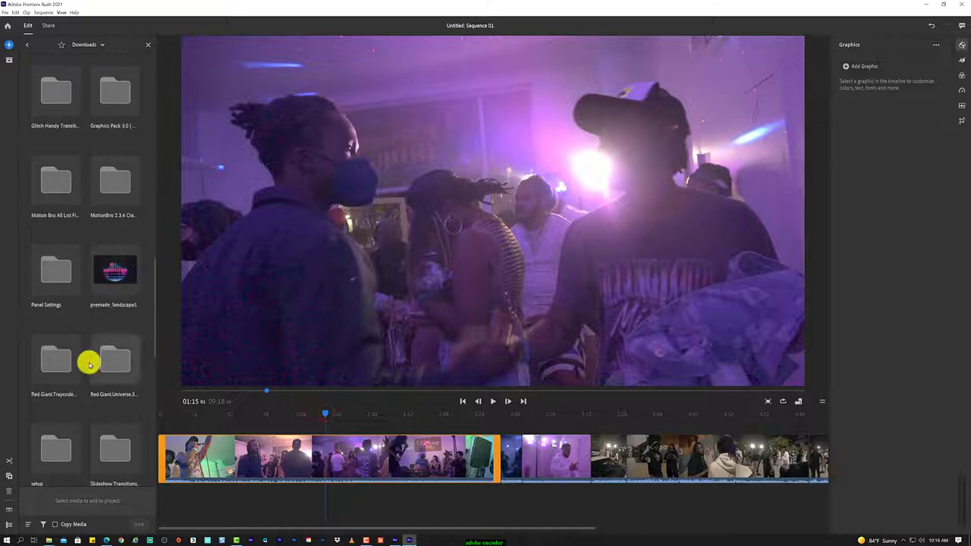
pyautogui.scroll(-5, 86, 362)
pyautogui.scroll(-2, 123, 438)
pyautogui.scroll(1, 87, 198)
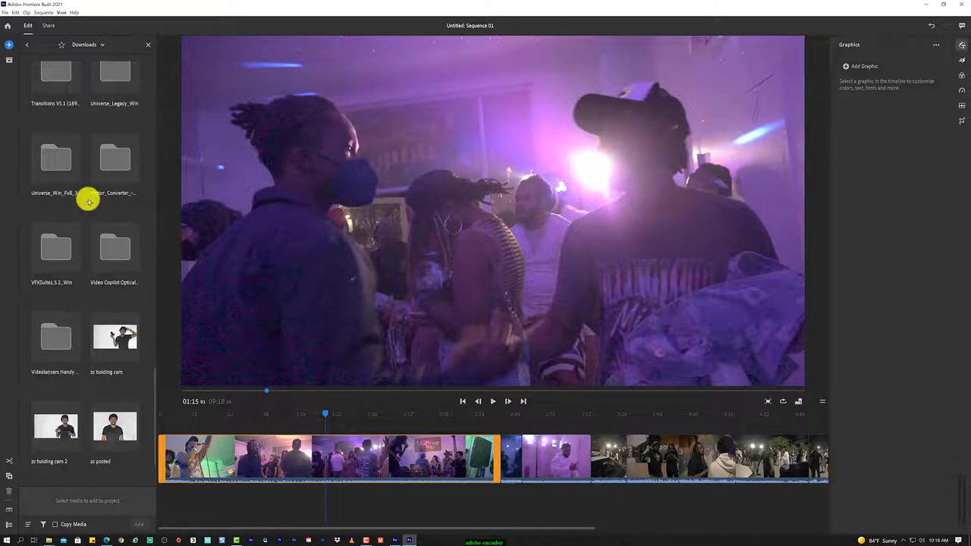
pyautogui.scroll(3, 97, 308)
pyautogui.scroll(3, 97, 308)
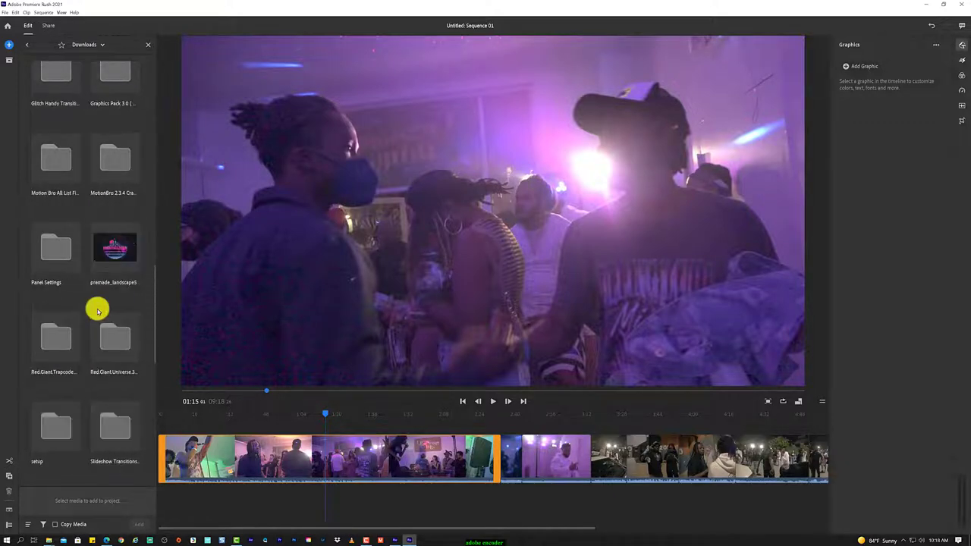
pyautogui.scroll(3, 97, 308)
pyautogui.scroll(3, 93, 282)
pyautogui.click(61, 247)
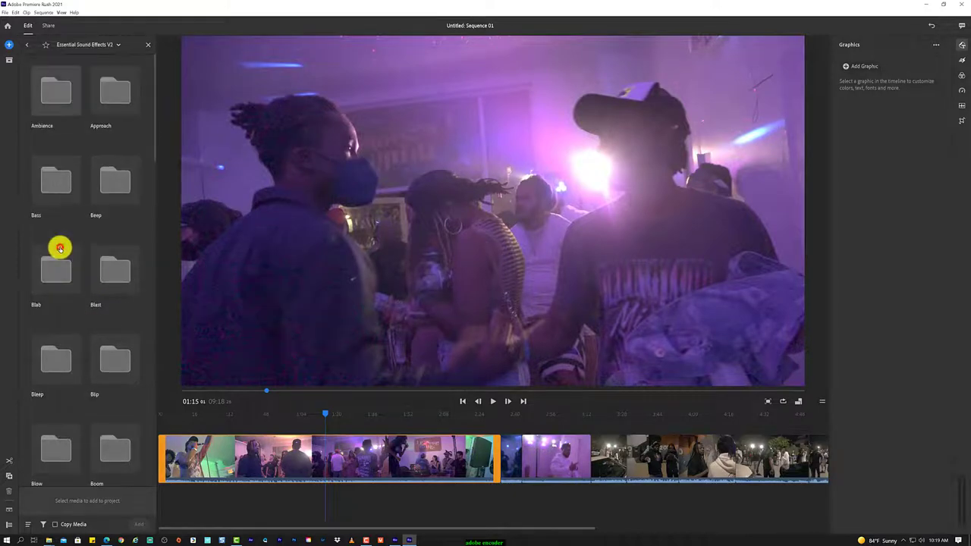
pyautogui.click(59, 90)
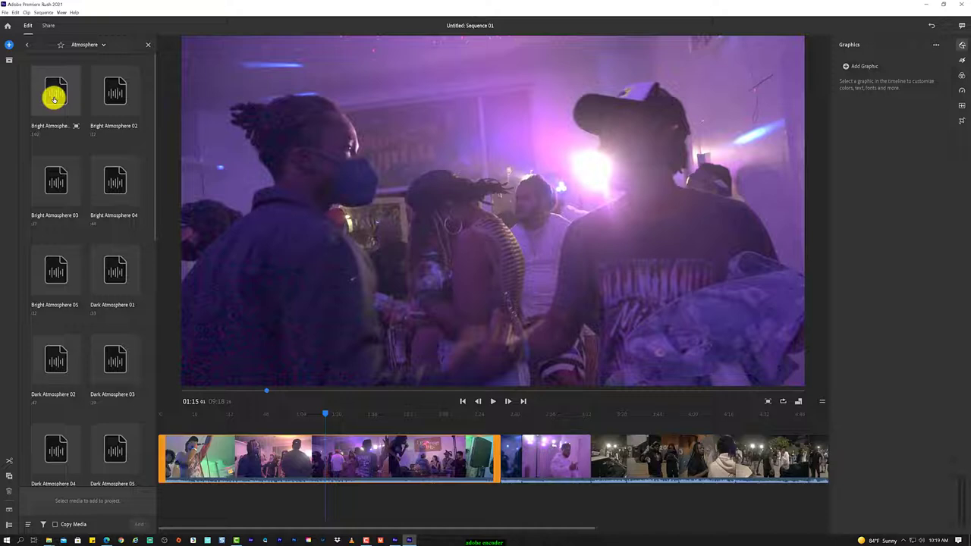
pyautogui.click(47, 174)
pyautogui.click(61, 174)
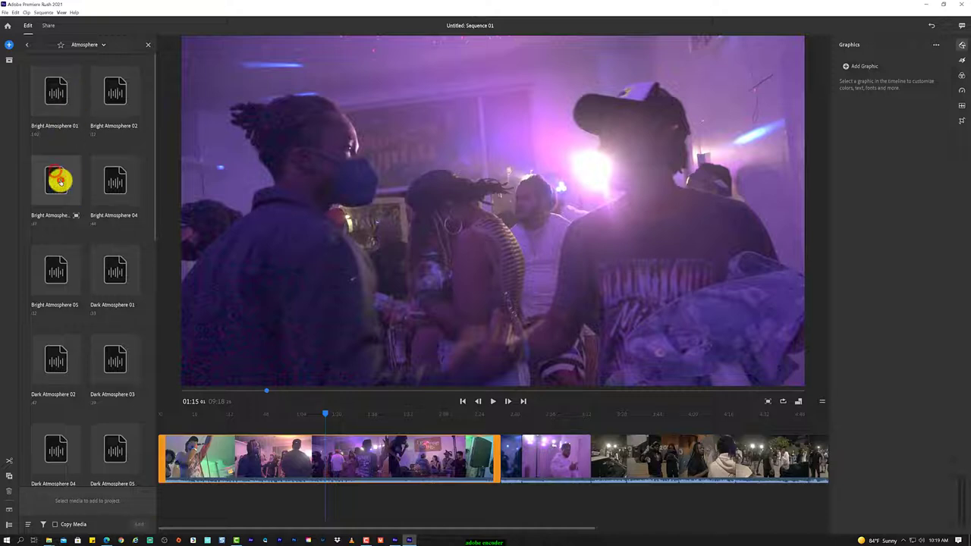
# Play the sequence from the start, then export it as 'Up2something ending final'.
pyautogui.press('Home')
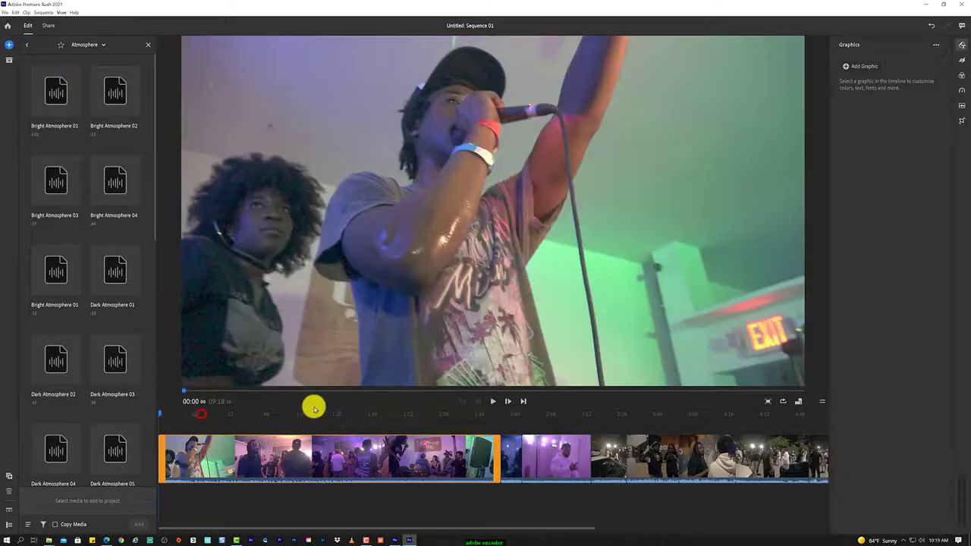
pyautogui.click(495, 403)
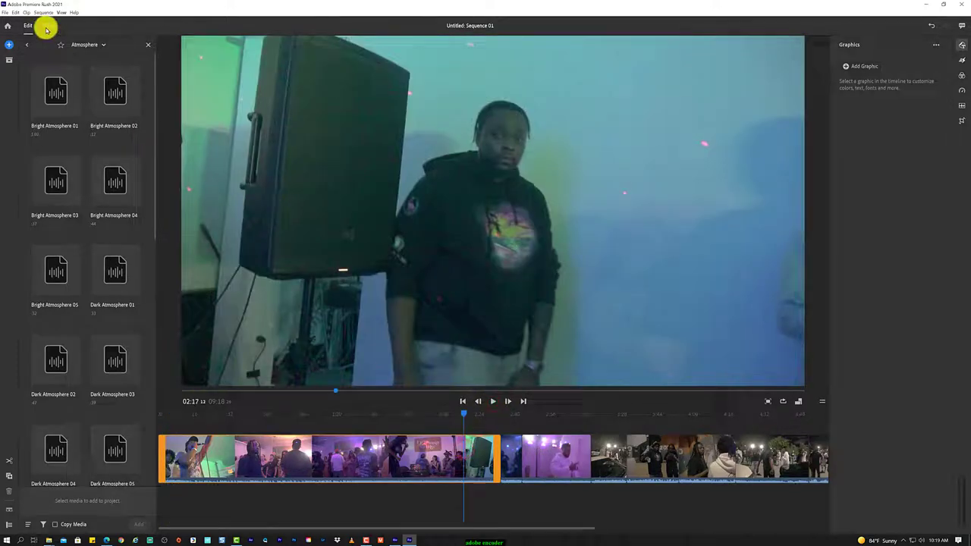
pyautogui.click(48, 25)
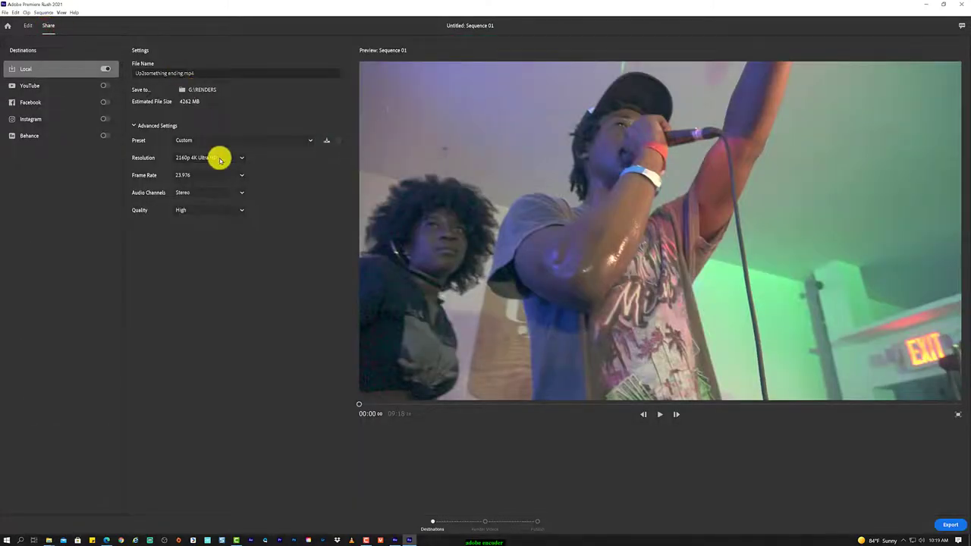
pyautogui.write('final')
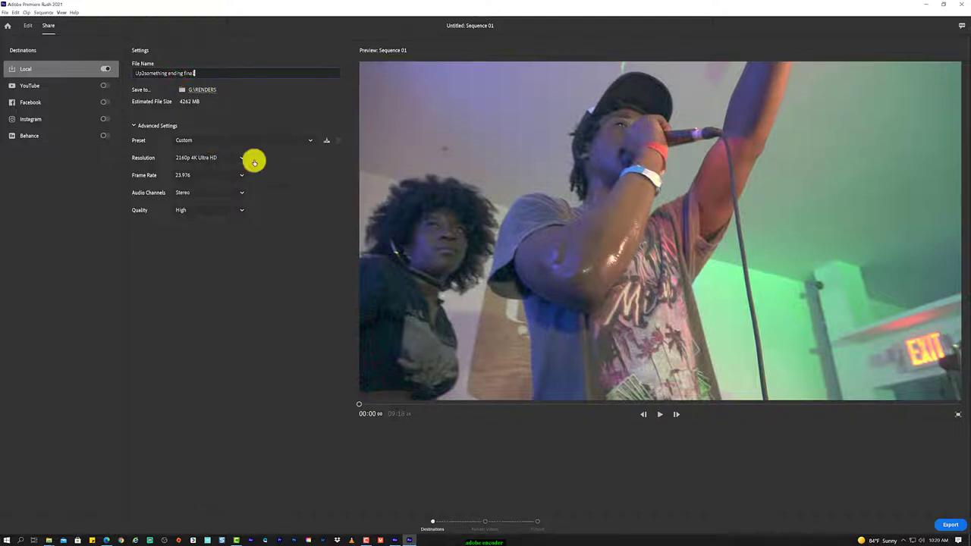
pyautogui.click(947, 524)
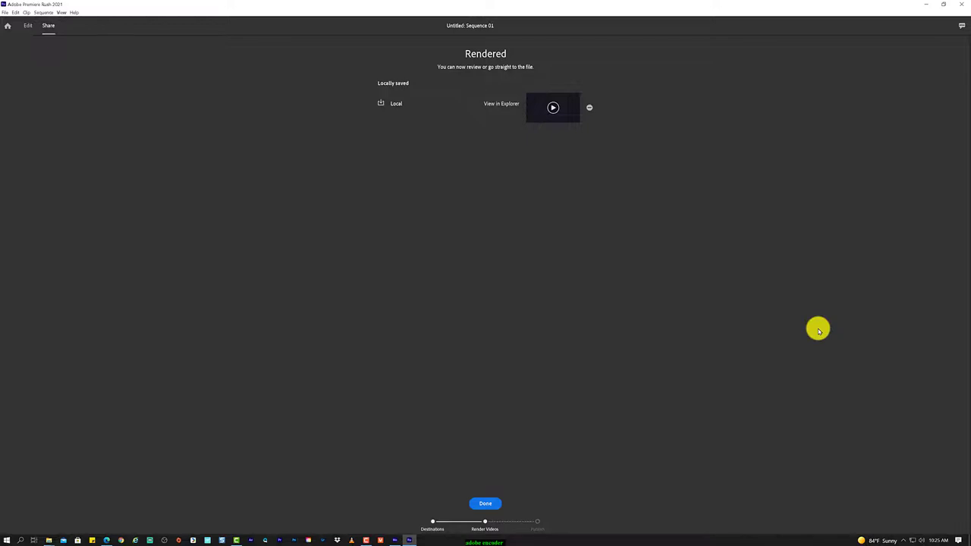
# View the render in File Explorer, close Imaging Edge, and show the G: drive in Media Encoder.
pyautogui.click(505, 103)
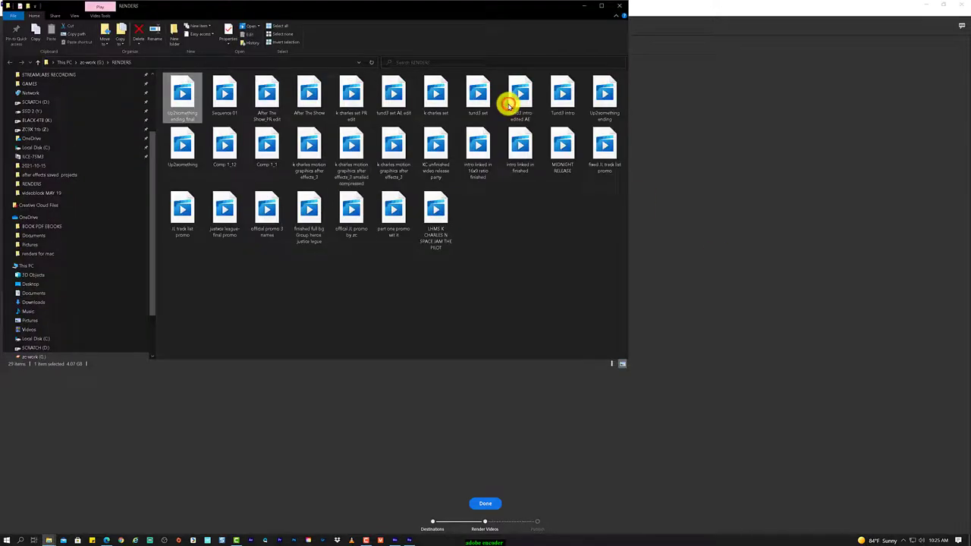
pyautogui.click(385, 540)
pyautogui.click(600, 183)
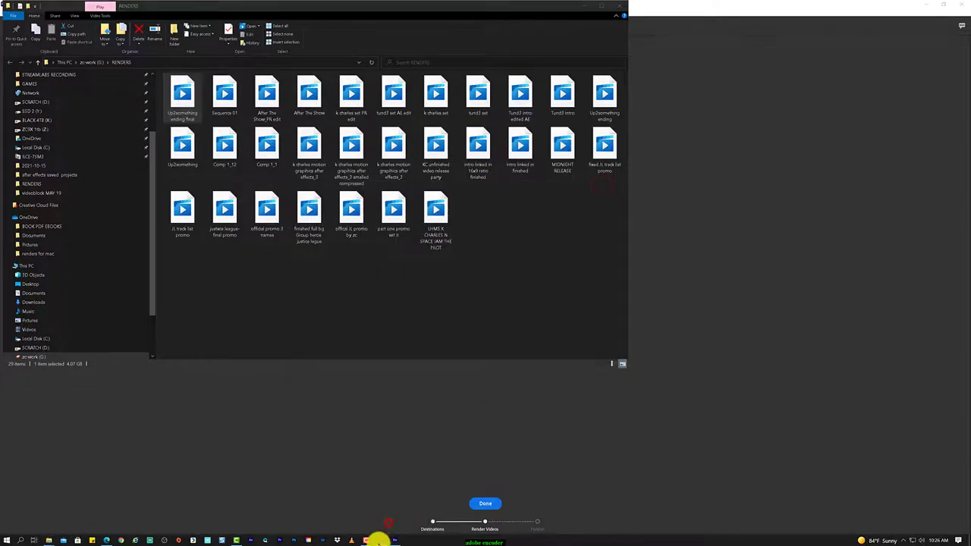
pyautogui.click(380, 540)
pyautogui.click(42, 80)
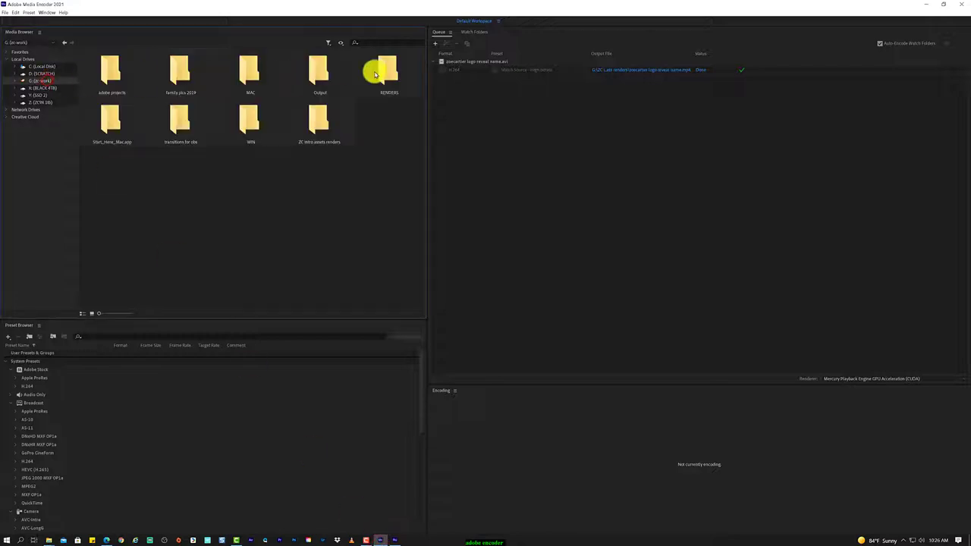
# Open the RENDERS folder and drag Up2something ending final.mp4 into the queue.
pyautogui.doubleClick(377, 73)
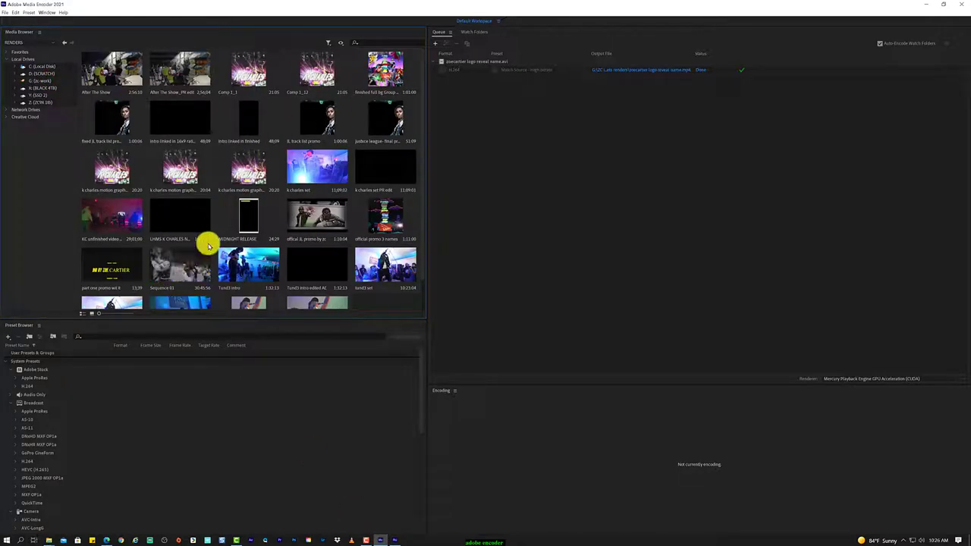
pyautogui.scroll(-1, 208, 245)
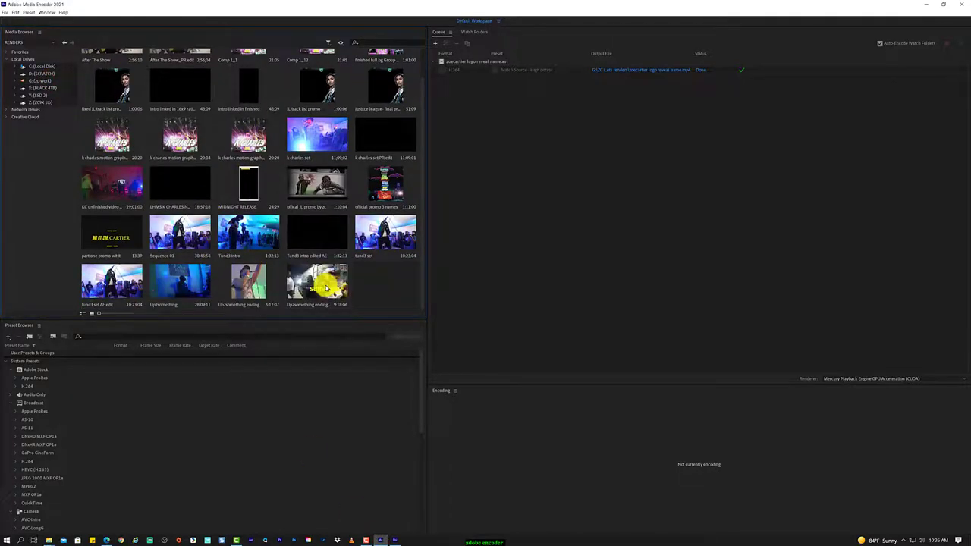
pyautogui.moveTo(323, 280)
pyautogui.mouseDown()
pyautogui.moveTo(557, 210)
pyautogui.moveTo(577, 178)
pyautogui.mouseUp()
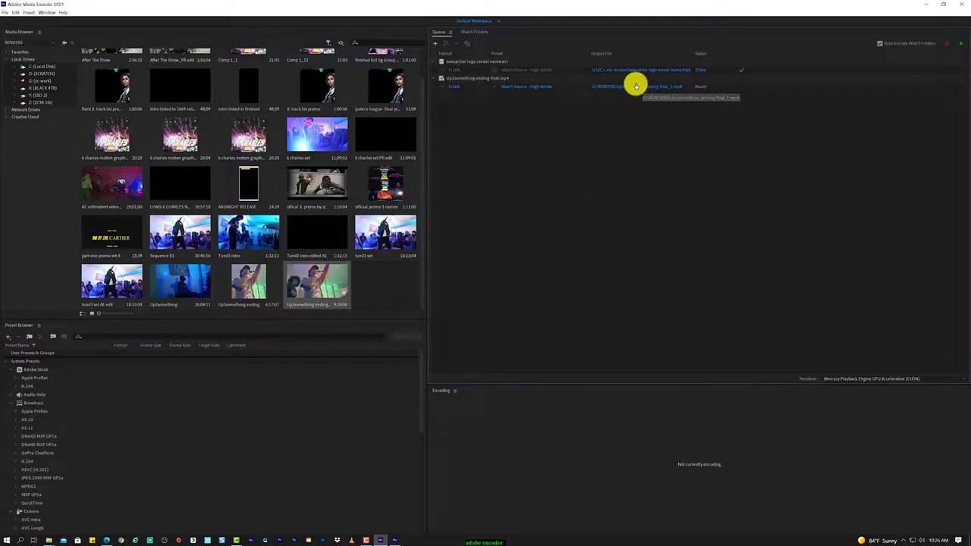
# Rename the output 'Up2something Studios show ending upload.mp4' and accept the custom H.264 settings.
pyautogui.click(662, 89)
pyautogui.click(176, 202)
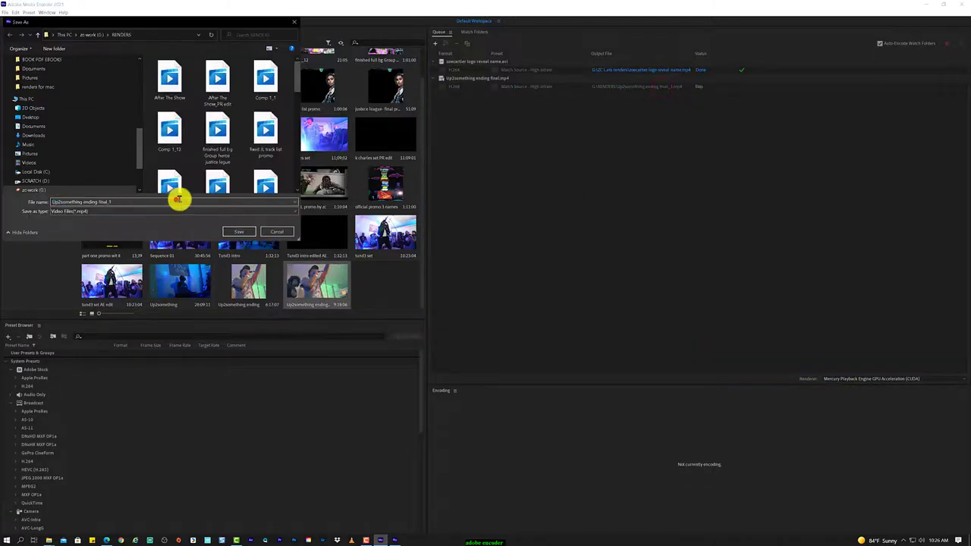
pyautogui.moveTo(132, 202); pyautogui.dragTo(87, 201)
pyautogui.write('Studios show')
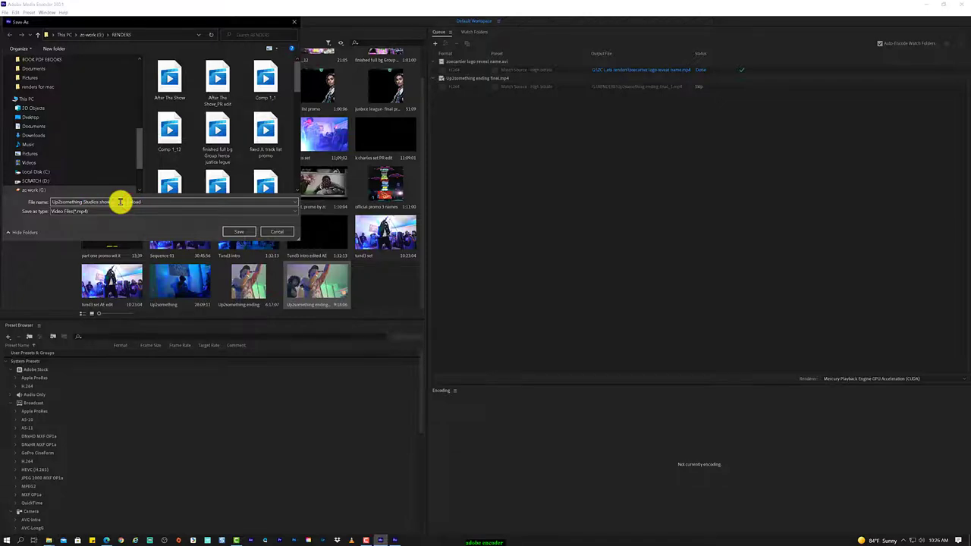
pyautogui.click(239, 232)
pyautogui.scroll(1, 242, 231)
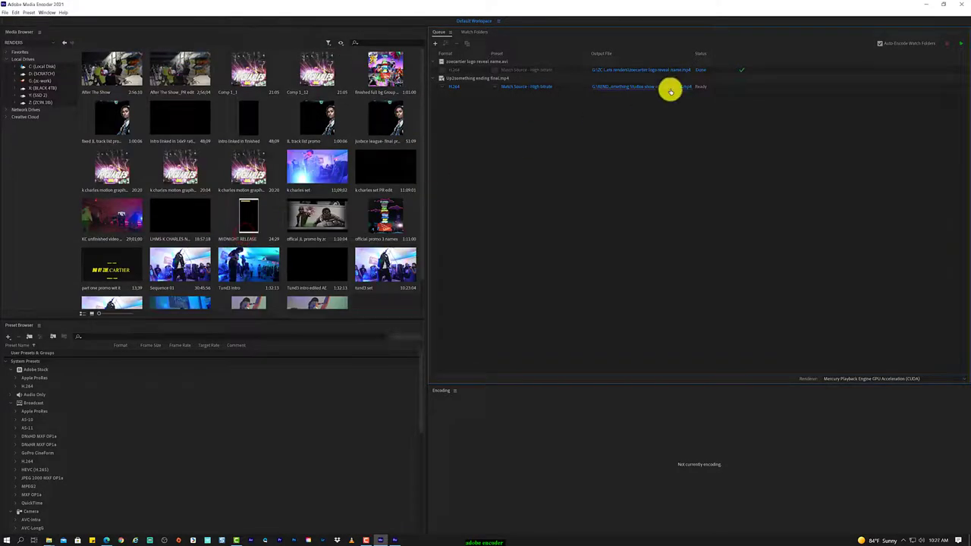
pyautogui.click(535, 86)
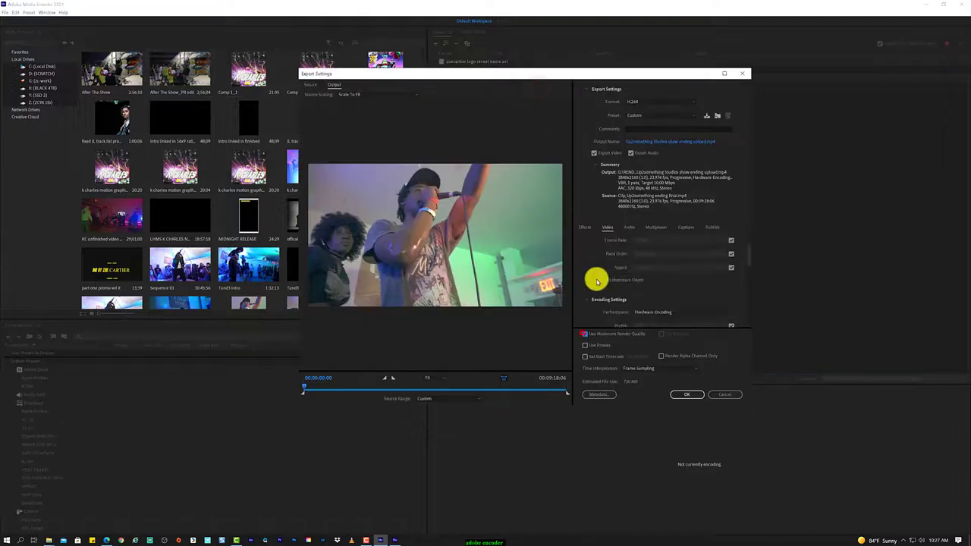
pyautogui.click(687, 394)
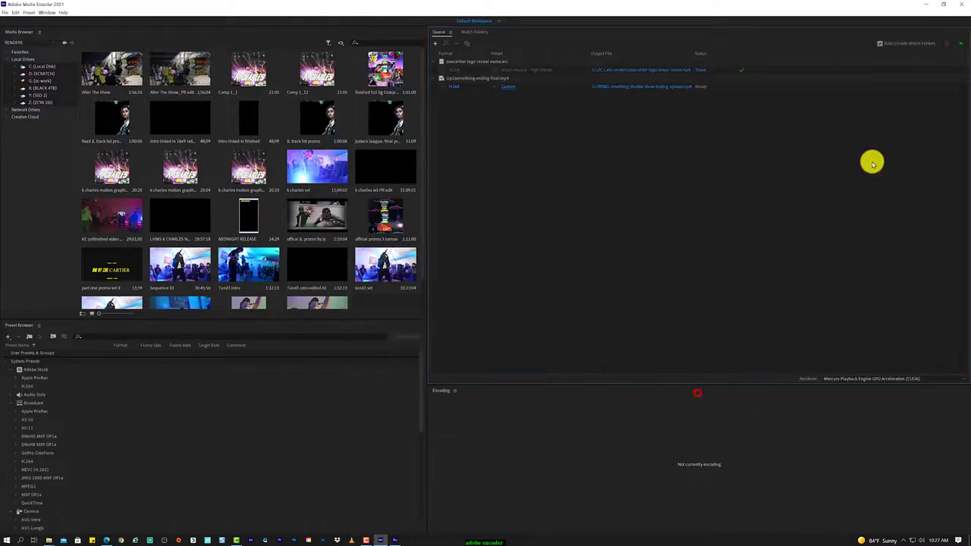
# Encode the queue, check the finished upload file in Explorer, and return to Premiere Rush.
pyautogui.click(960, 43)
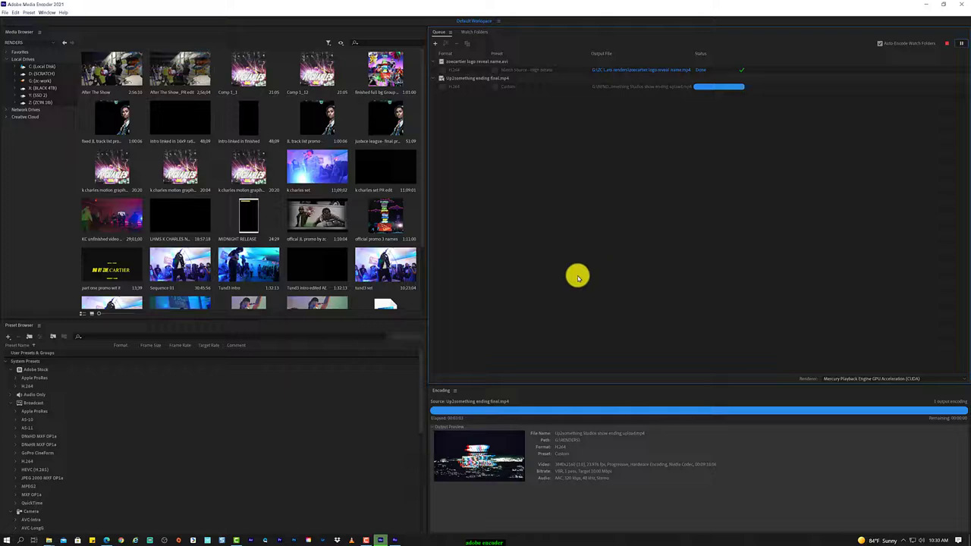
pyautogui.click(670, 86)
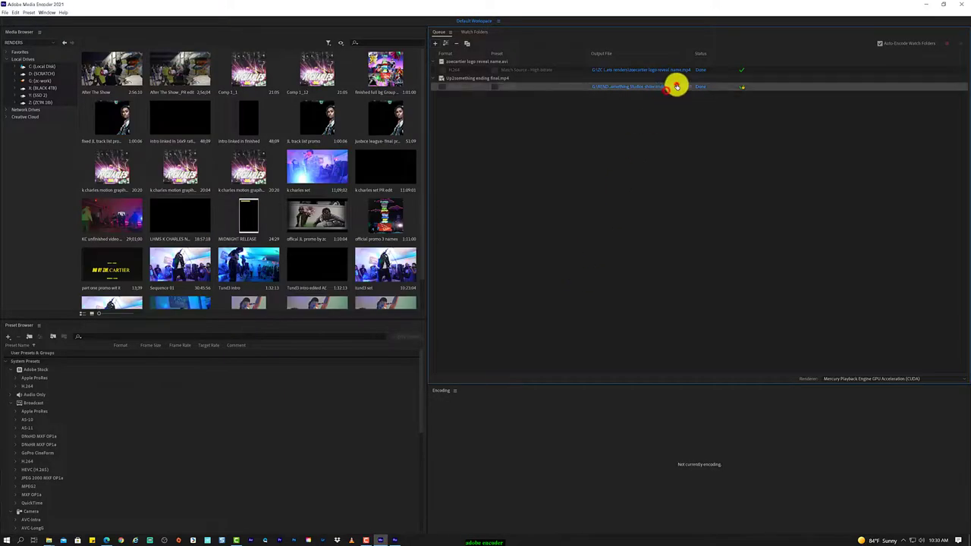
pyautogui.click(549, 265)
pyautogui.click(618, 5)
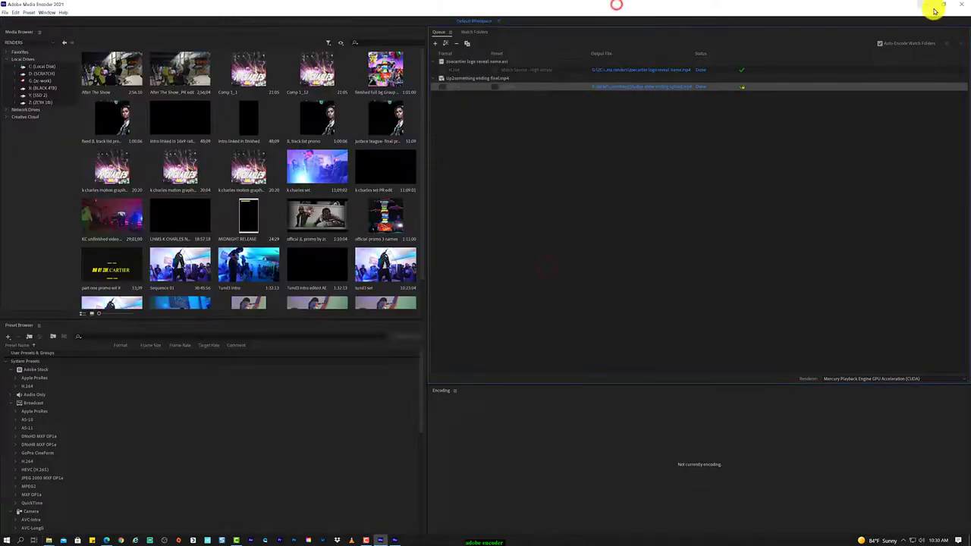
pyautogui.click(394, 540)
# Back in the editor, trim the sequence down to the 32-second crowd chant clip.
pyautogui.click(481, 505)
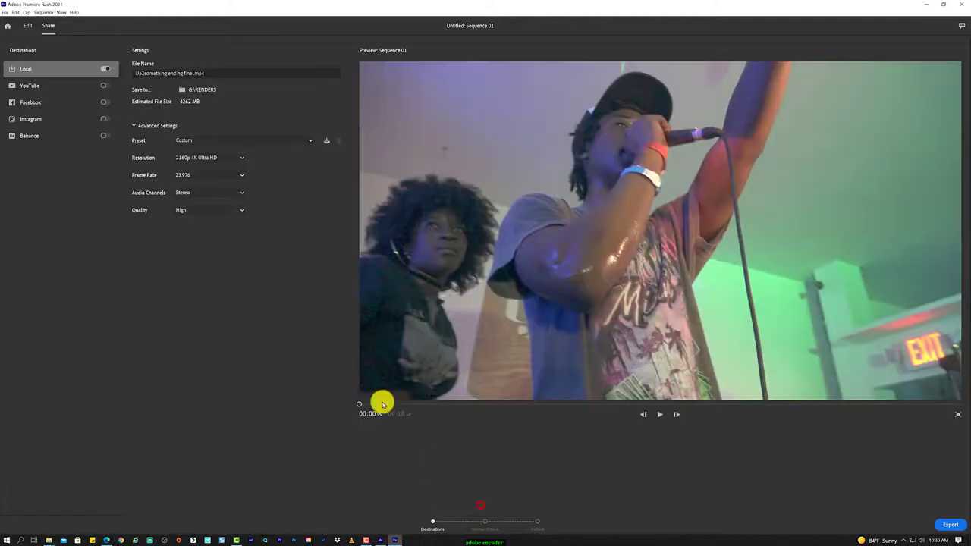
pyautogui.click(26, 25)
pyautogui.moveTo(704, 414)
pyautogui.mouseDown()
pyautogui.moveTo(753, 414)
pyautogui.moveTo(741, 413)
pyautogui.mouseUp()
pyautogui.moveTo(524, 526)
pyautogui.mouseDown()
pyautogui.moveTo(634, 536)
pyautogui.moveTo(603, 526)
pyautogui.mouseUp()
pyautogui.rightClick(541, 466)
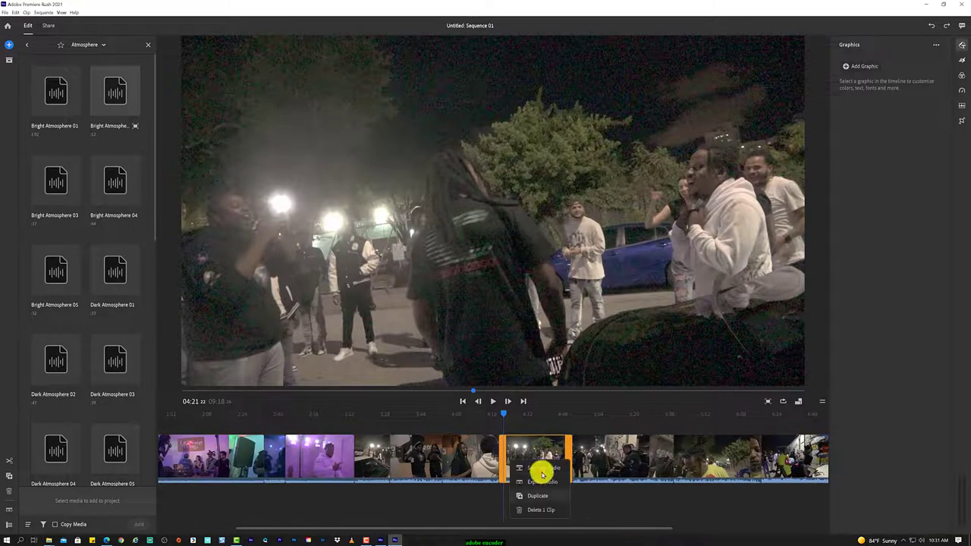
pyautogui.click(544, 496)
pyautogui.hotkey('ctrl', 'z')
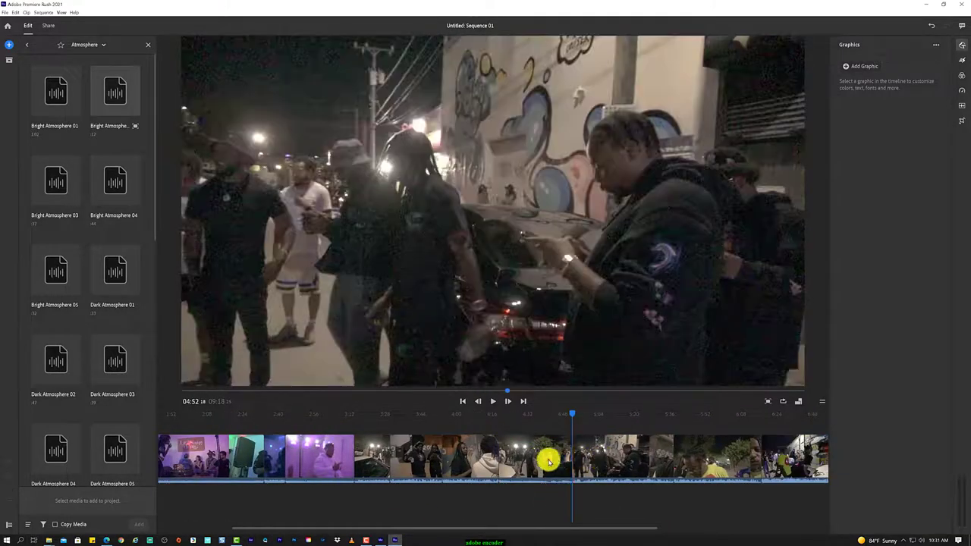
pyautogui.scroll(-5, 618, 500)
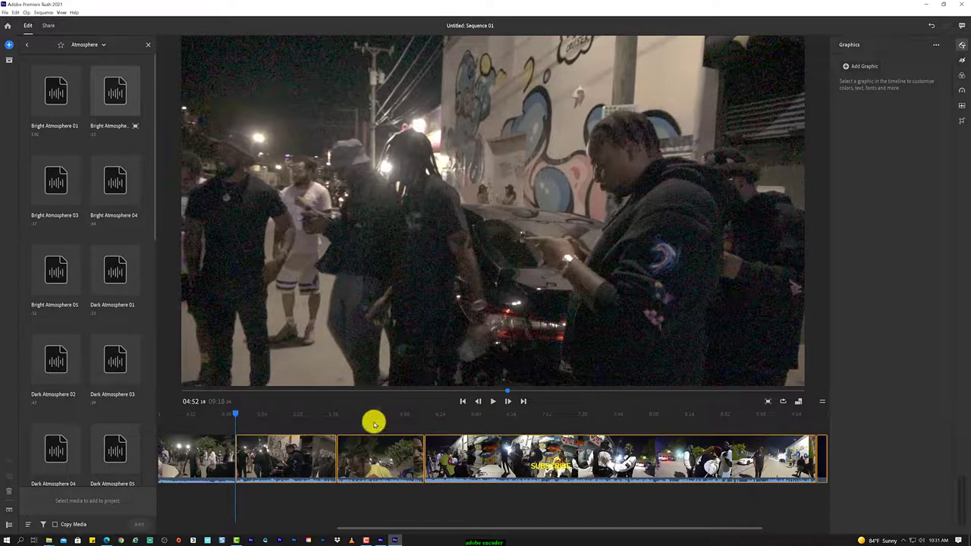
pyautogui.click(492, 402)
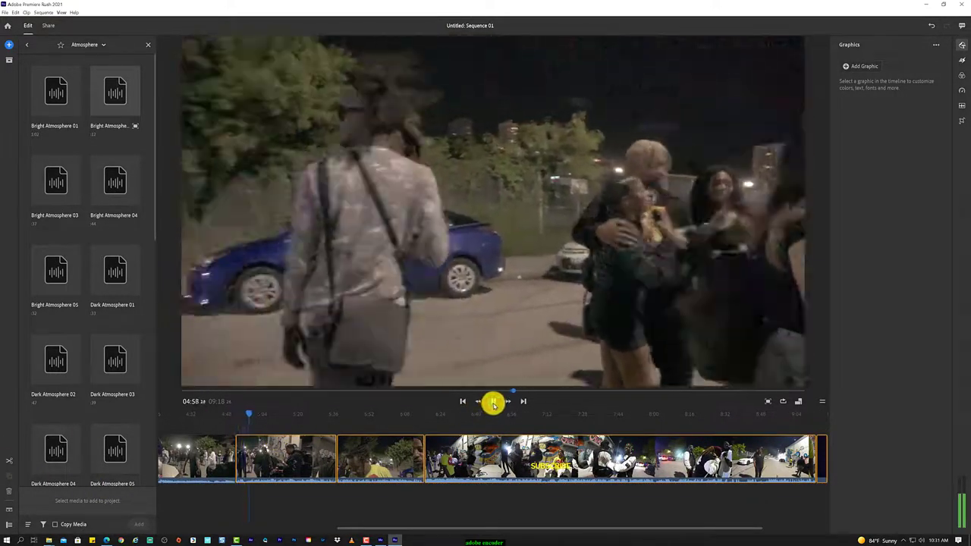
pyautogui.click(492, 402)
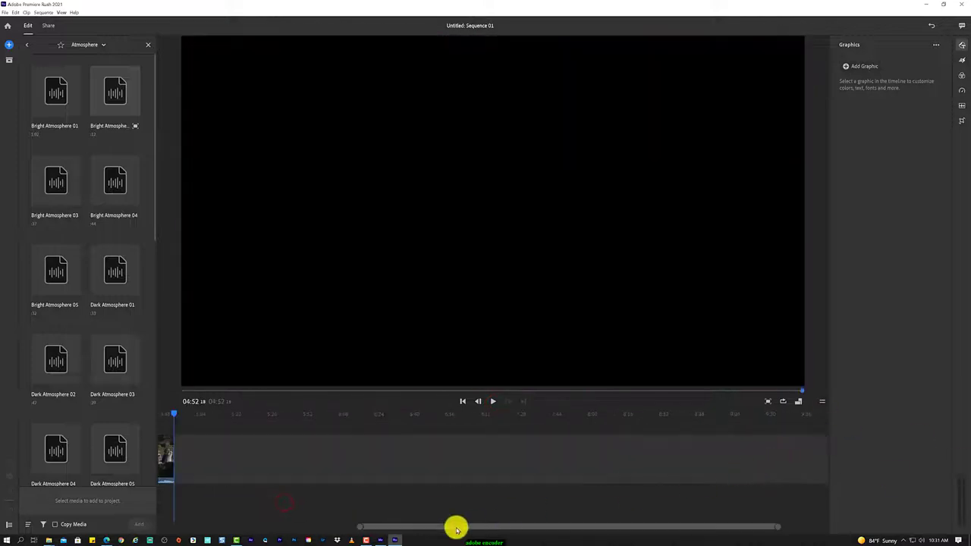
pyautogui.click(455, 527)
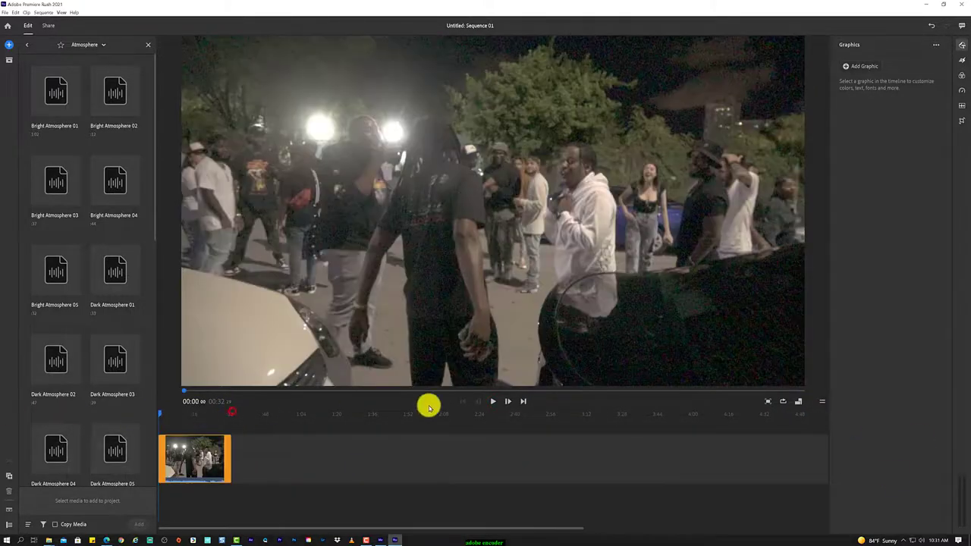
pyautogui.click(492, 404)
# Switch the frame to vertical 9:16, then back to 16:9 widescreen.
pyautogui.click(798, 401)
pyautogui.click(784, 362)
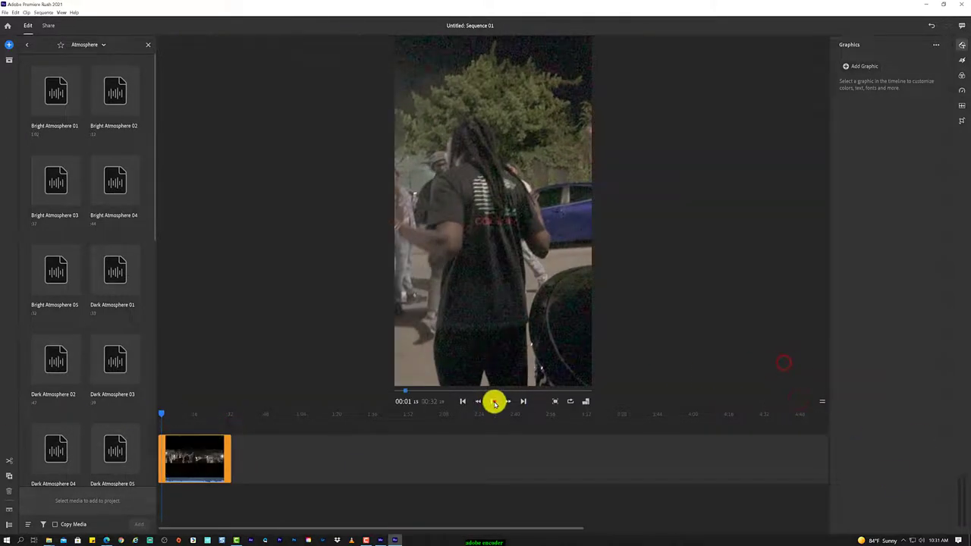
pyautogui.click(494, 403)
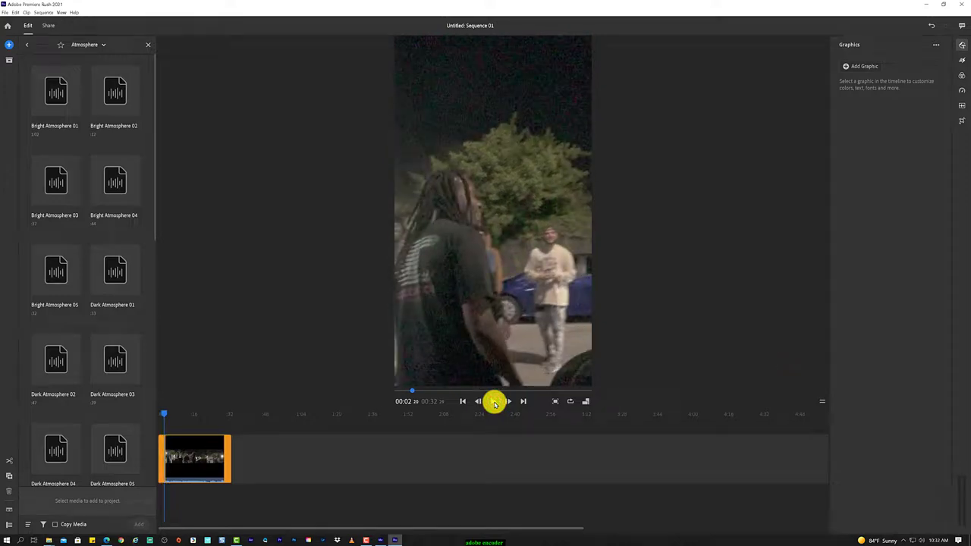
pyautogui.click(585, 402)
pyautogui.click(535, 366)
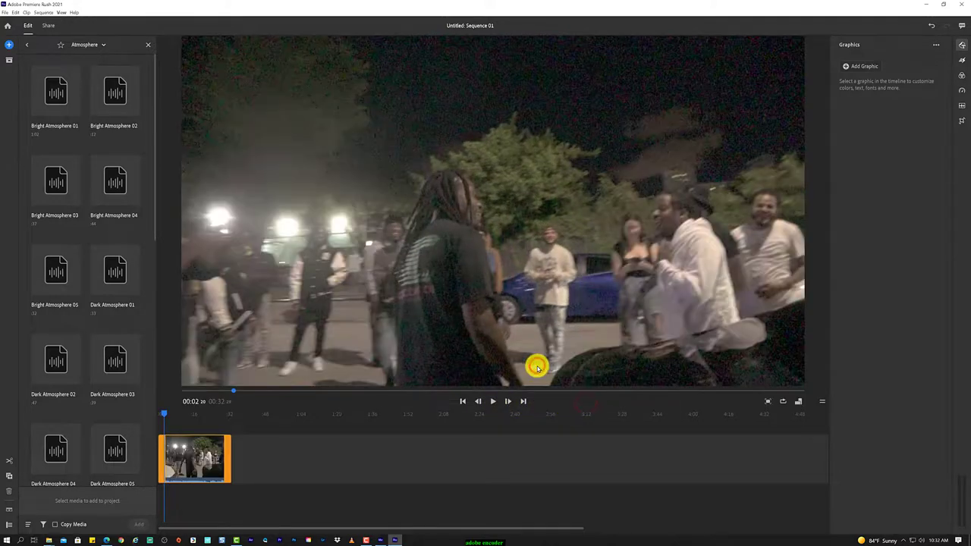
# Name the export 'Head Bday chant', keep 2160p 4K Ultra HD, and start rendering.
pyautogui.click(48, 25)
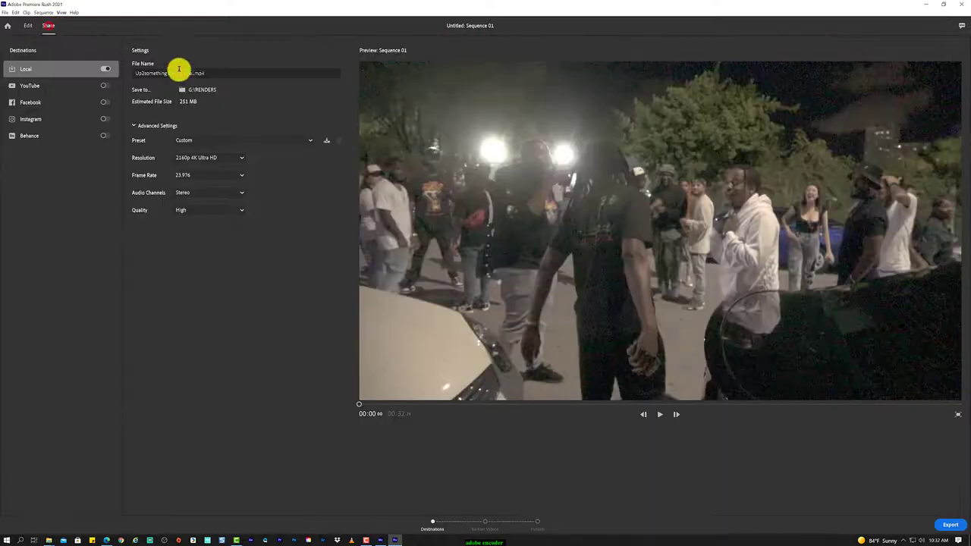
pyautogui.click(188, 72)
pyautogui.write('Head Bday chanl')
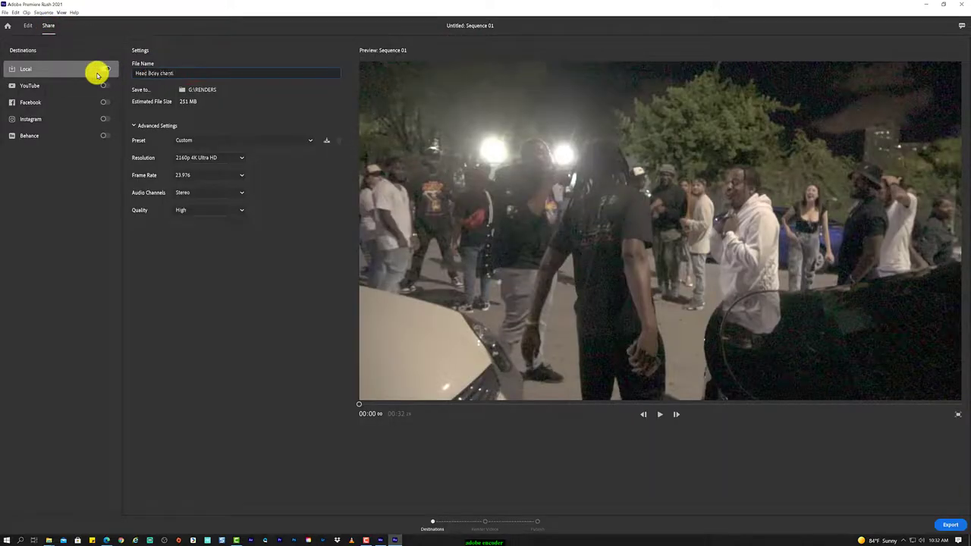
pyautogui.write('ti')
pyautogui.click(231, 159)
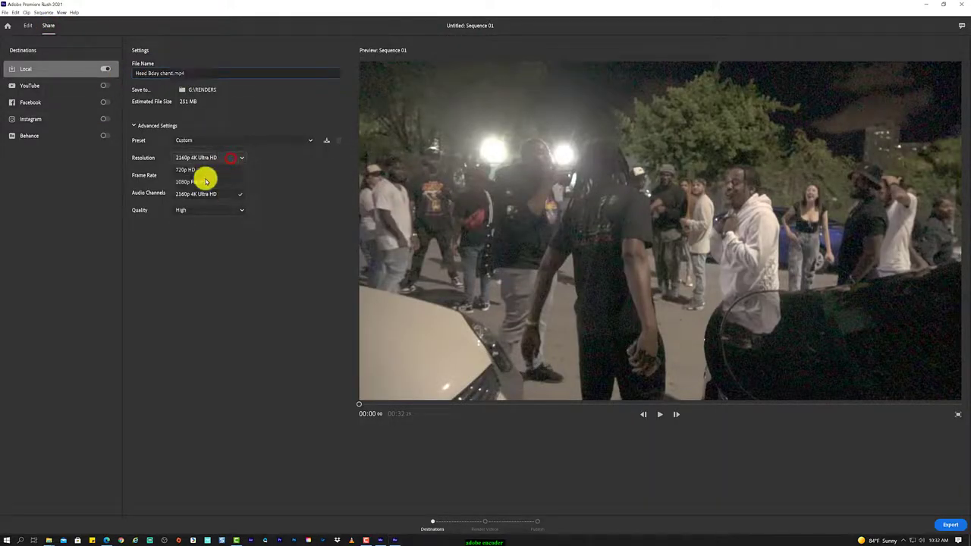
pyautogui.click(201, 176)
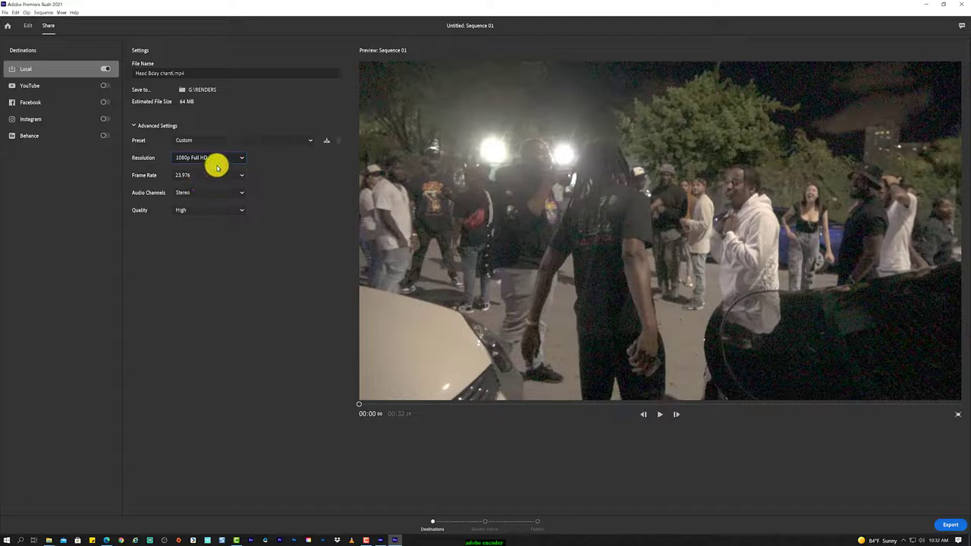
pyautogui.click(221, 158)
pyautogui.click(216, 192)
pyautogui.click(289, 177)
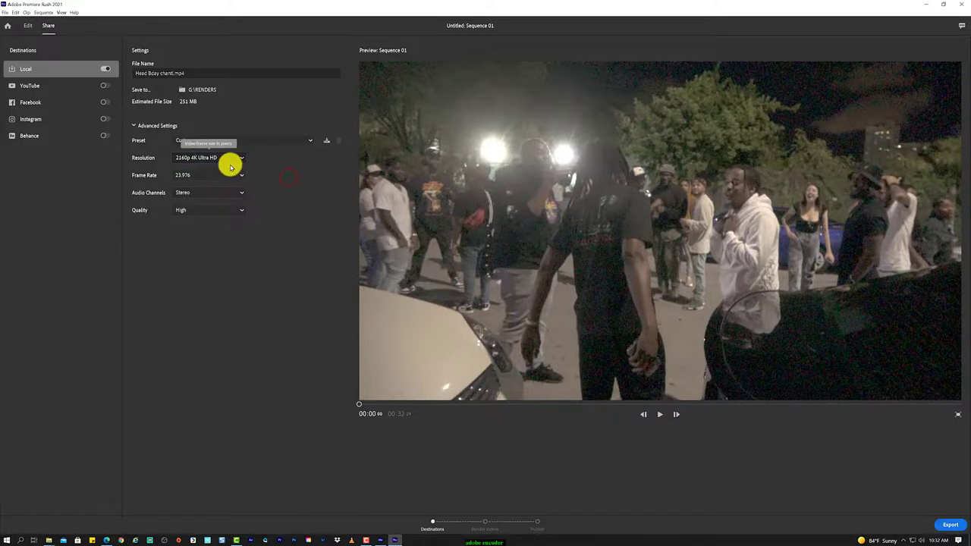
pyautogui.click(950, 524)
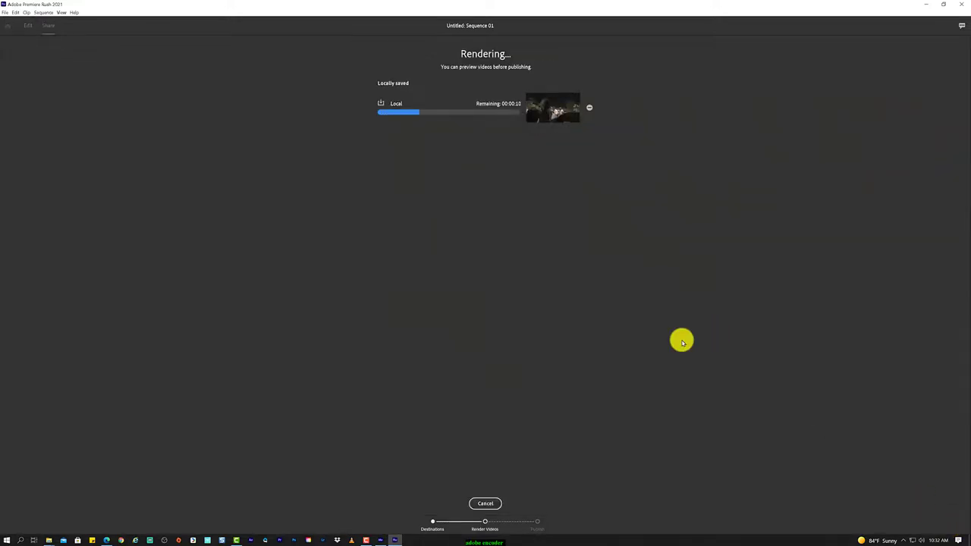